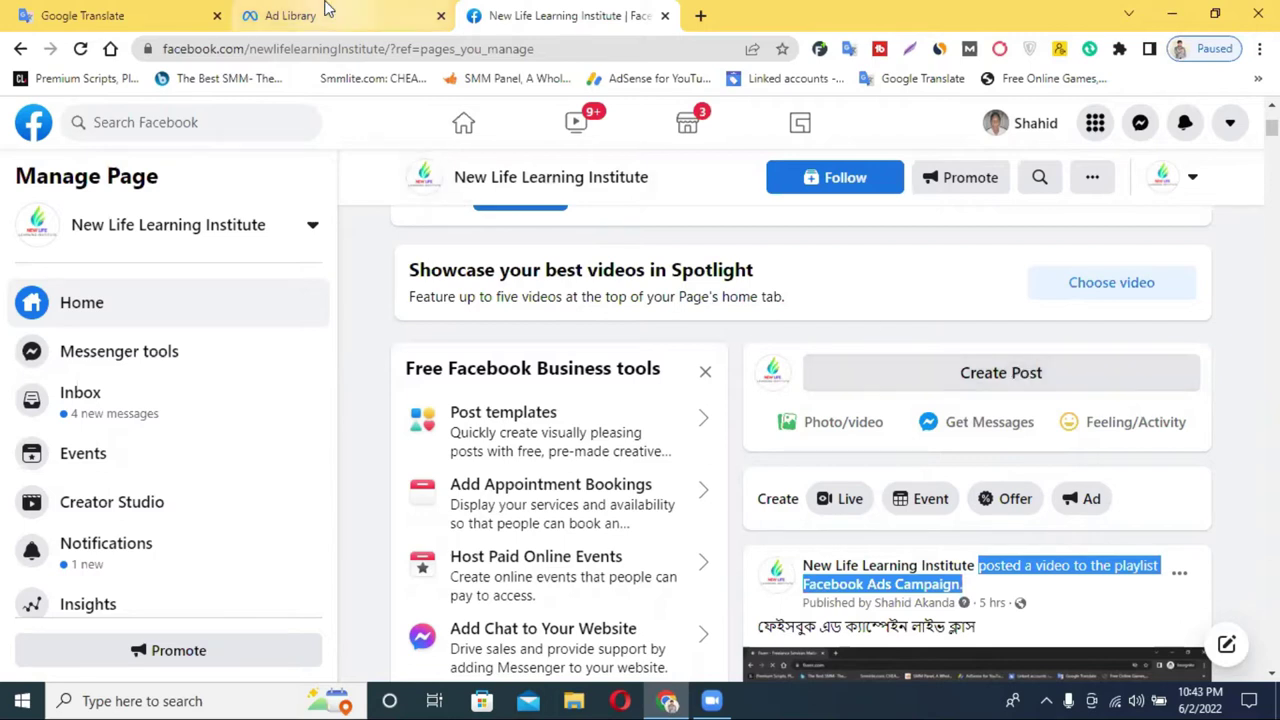
# Go to the Facebook home feed and open Ads Manager
pyautogui.click(327, 10)
pyautogui.click(91, 12)
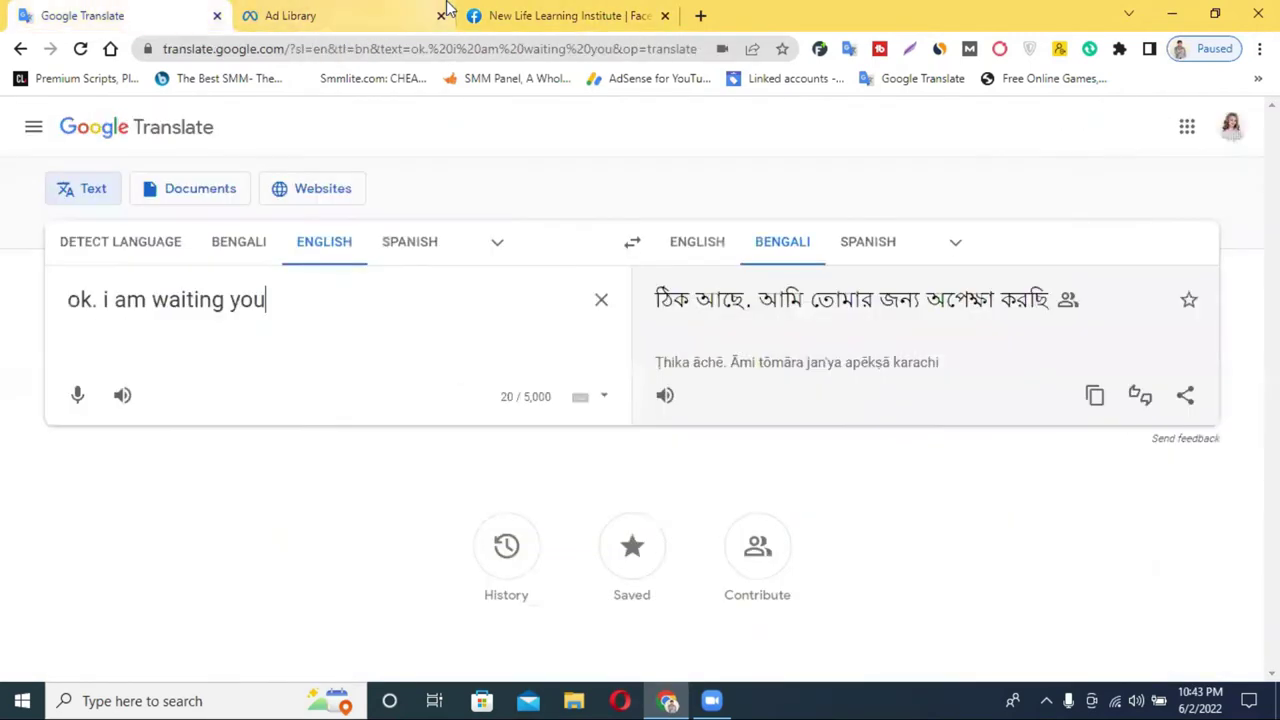
pyautogui.click(655, 17)
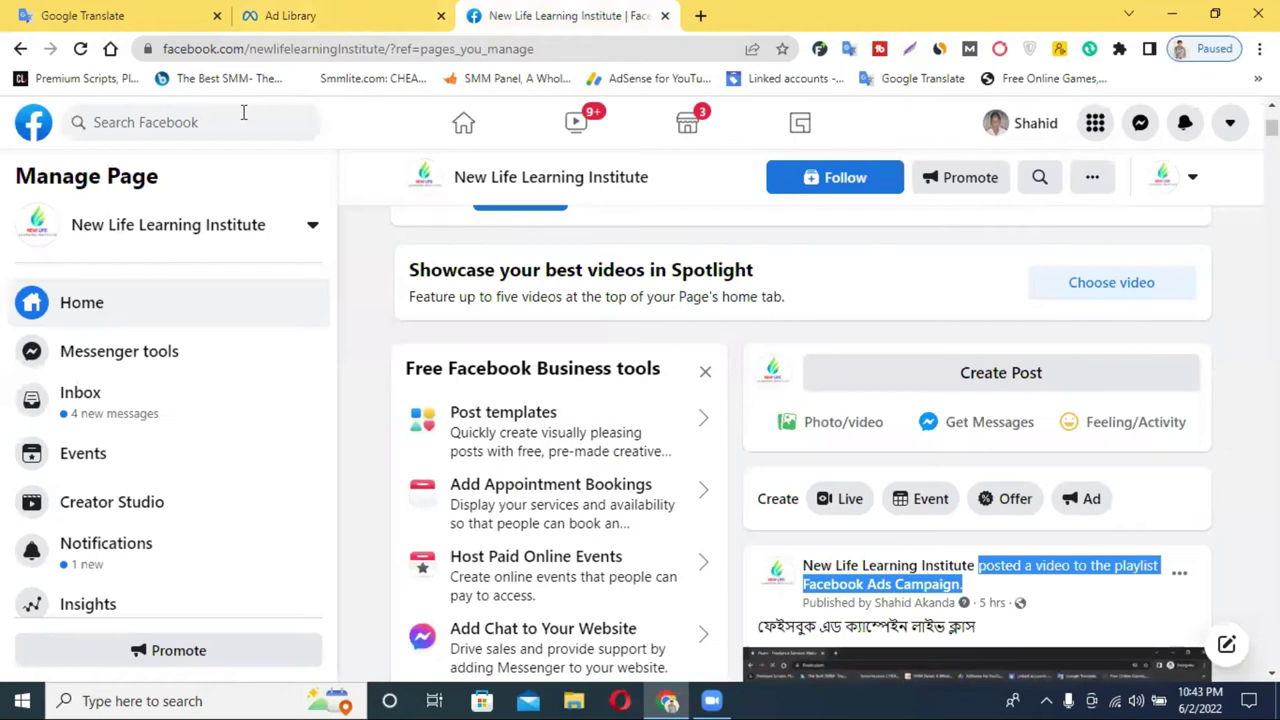
pyautogui.click(487, 123)
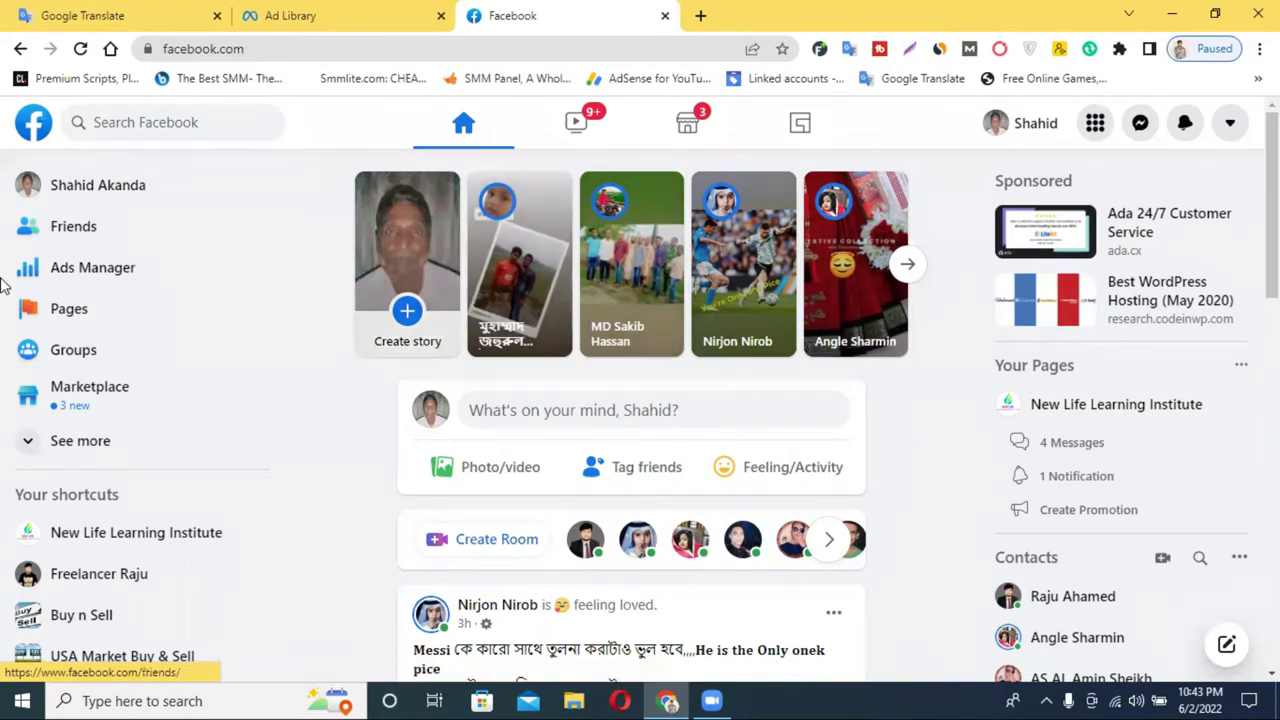
pyautogui.click(101, 281)
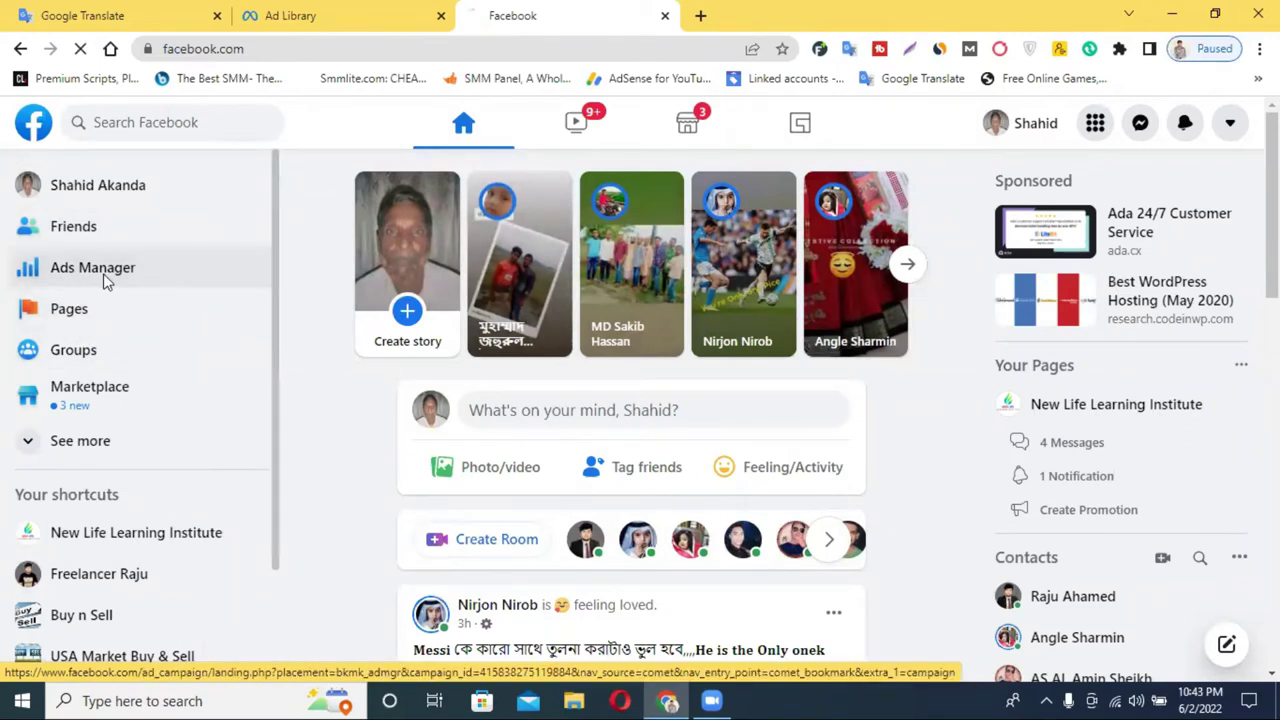
pyautogui.click(700, 15)
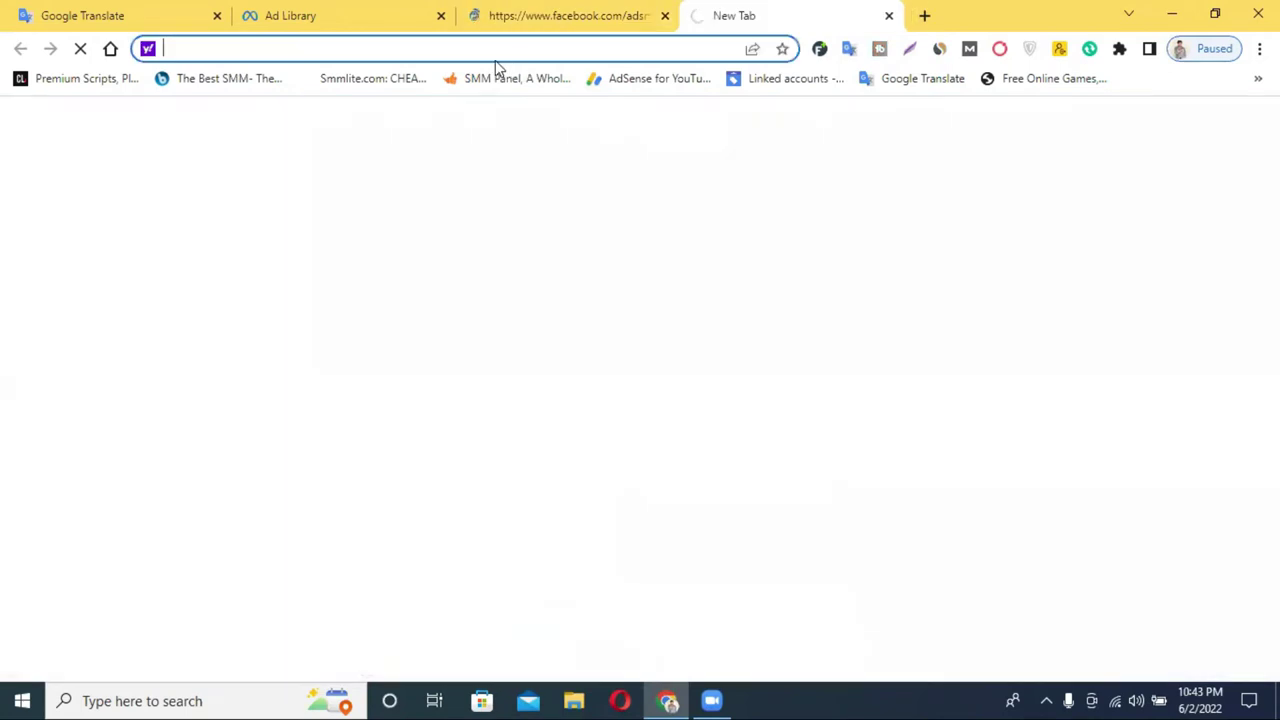
pyautogui.write('fac')
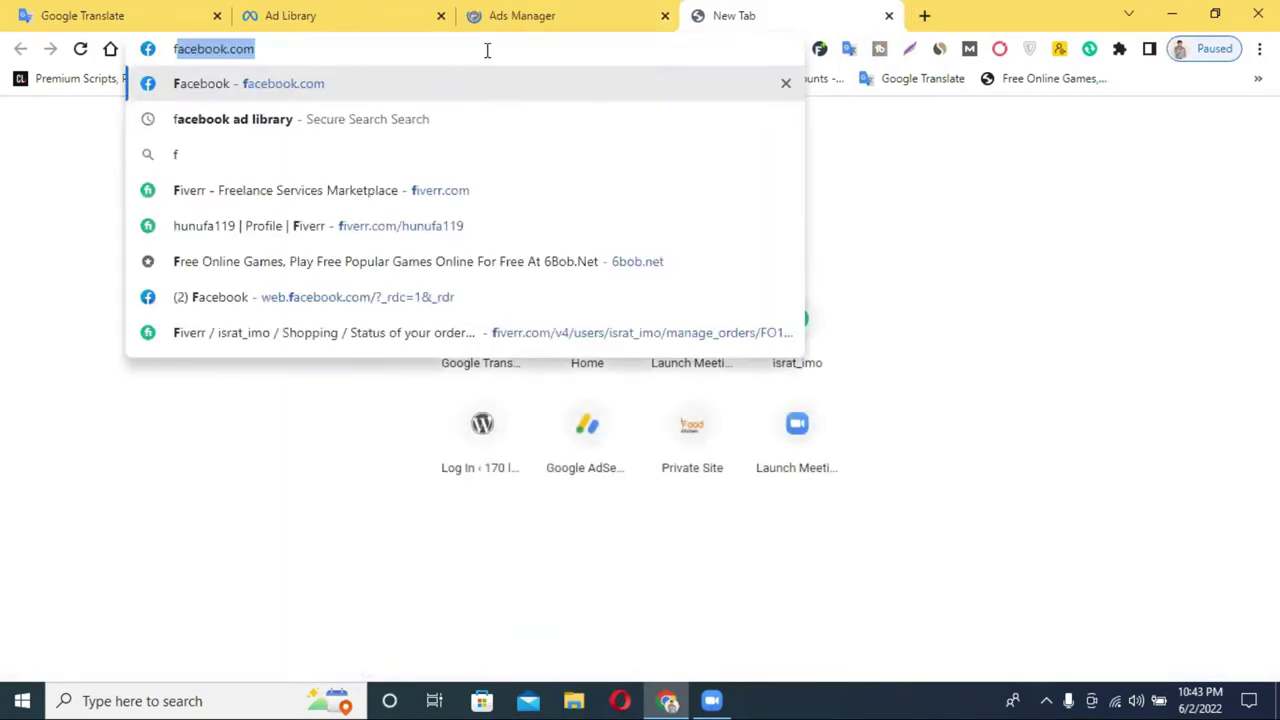
pyautogui.write('ebook')
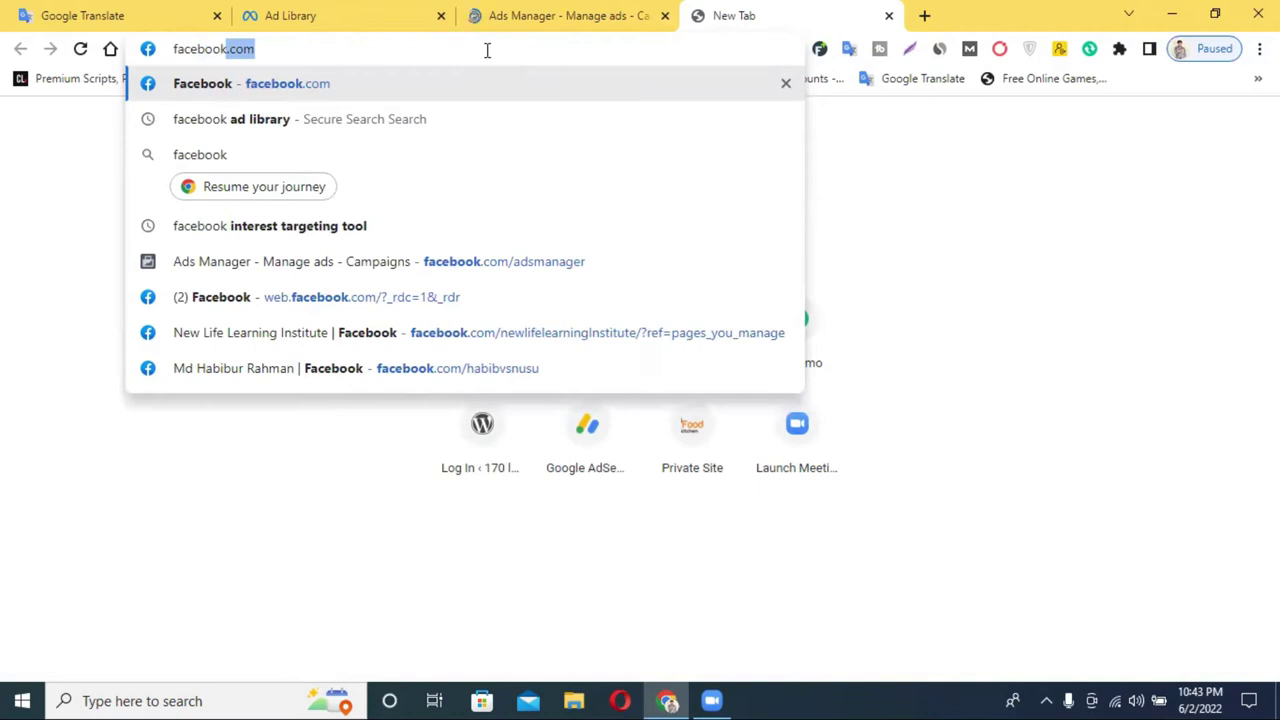
pyautogui.press('Right')
pyautogui.click(520, 195)
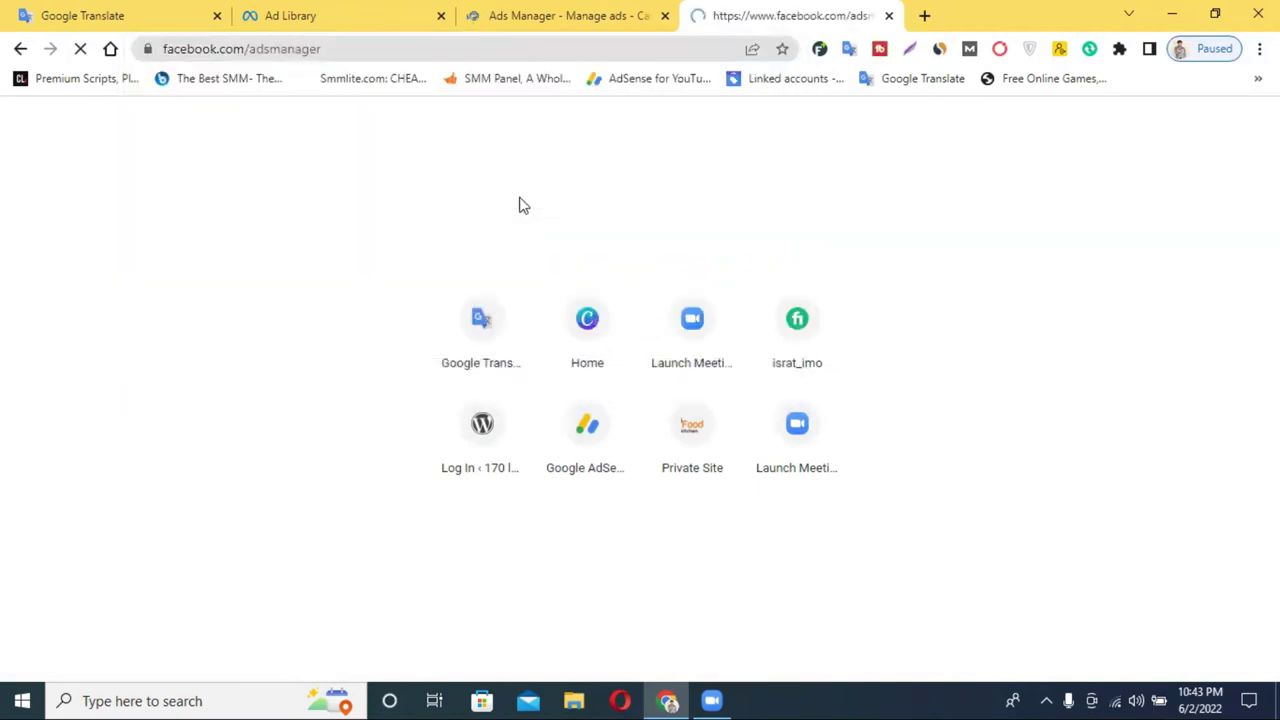
pyautogui.click(529, 12)
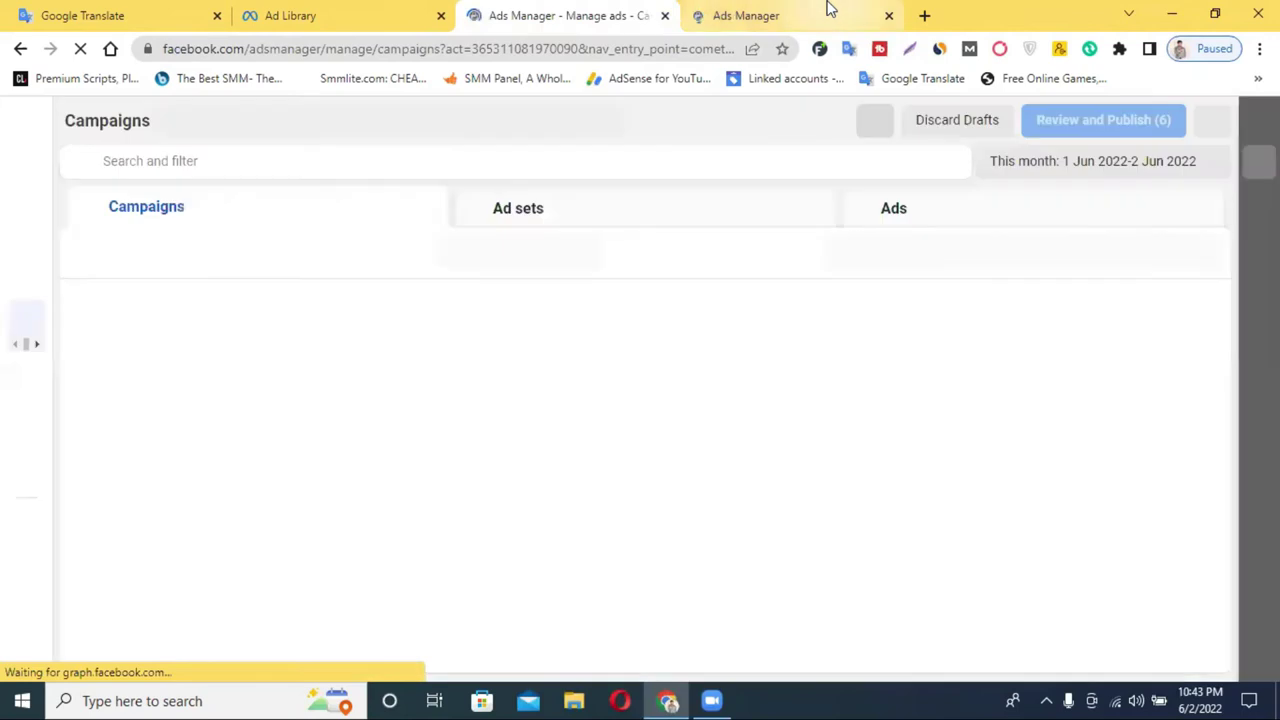
pyautogui.click(829, 12)
pyautogui.click(560, 14)
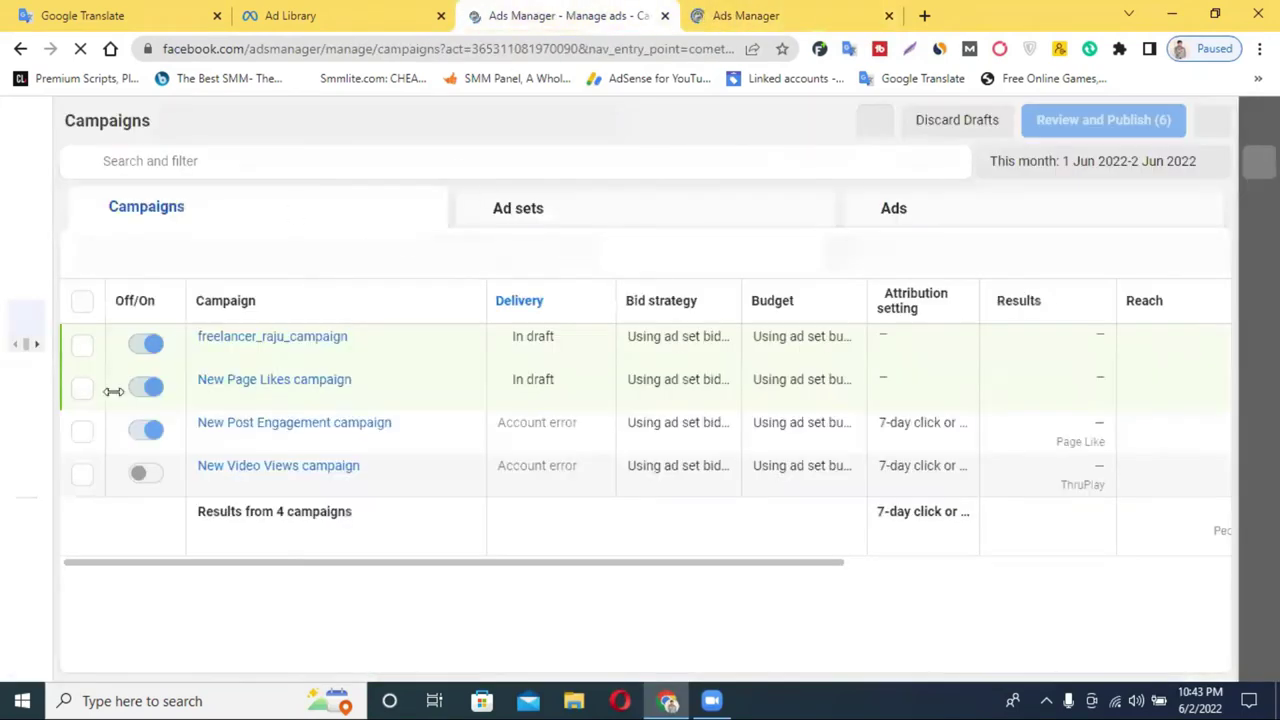
pyautogui.click(889, 16)
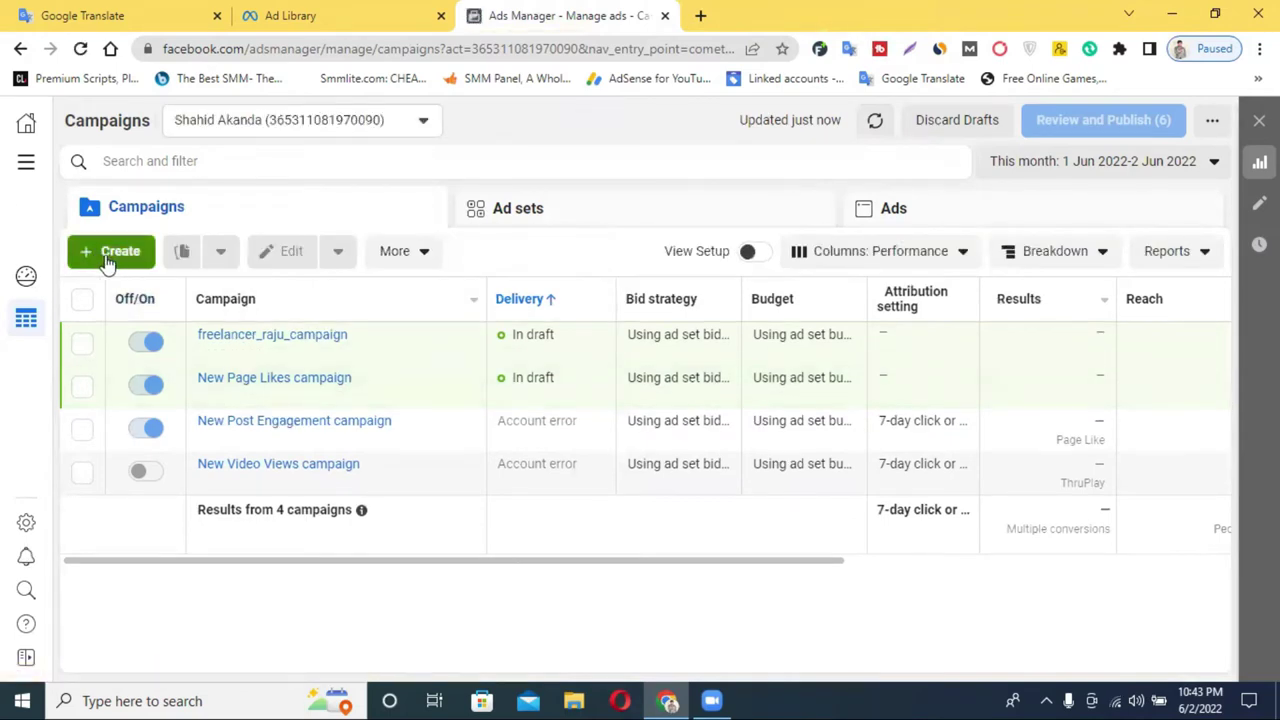
# Create a new campaign with the Engagement objective and the Post Engagement type
pyautogui.click(110, 254)
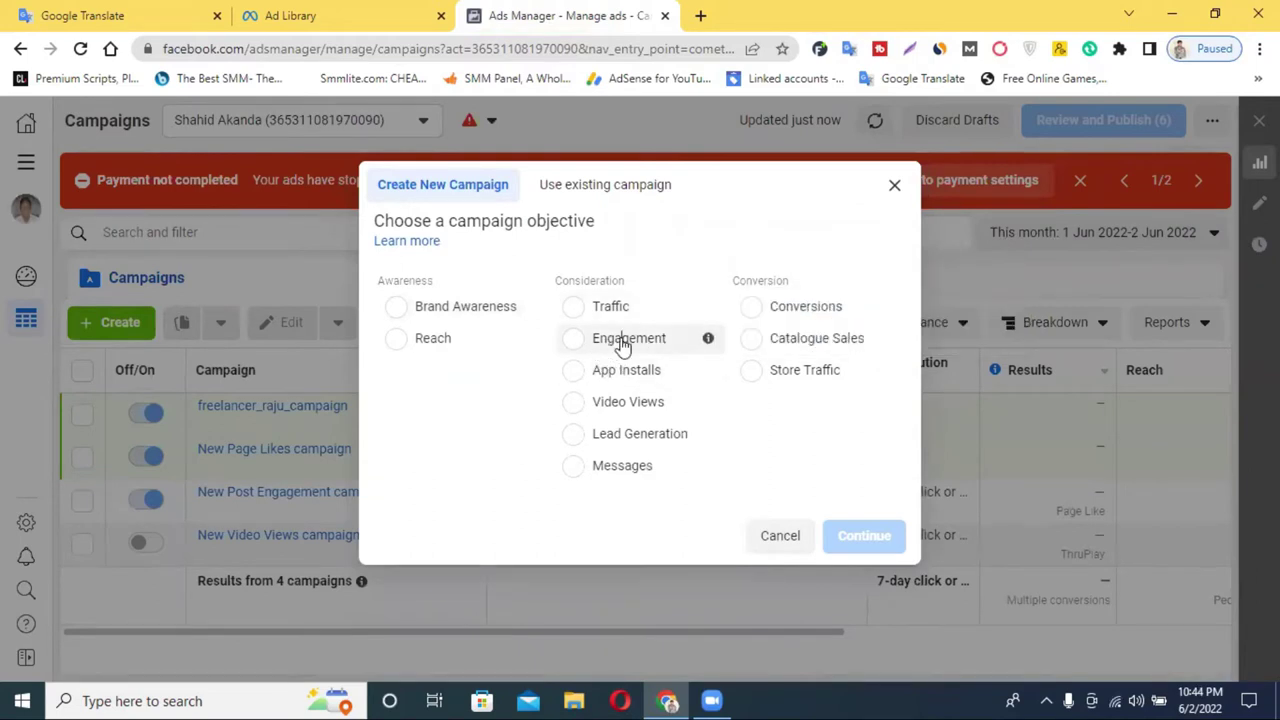
pyautogui.click(622, 340)
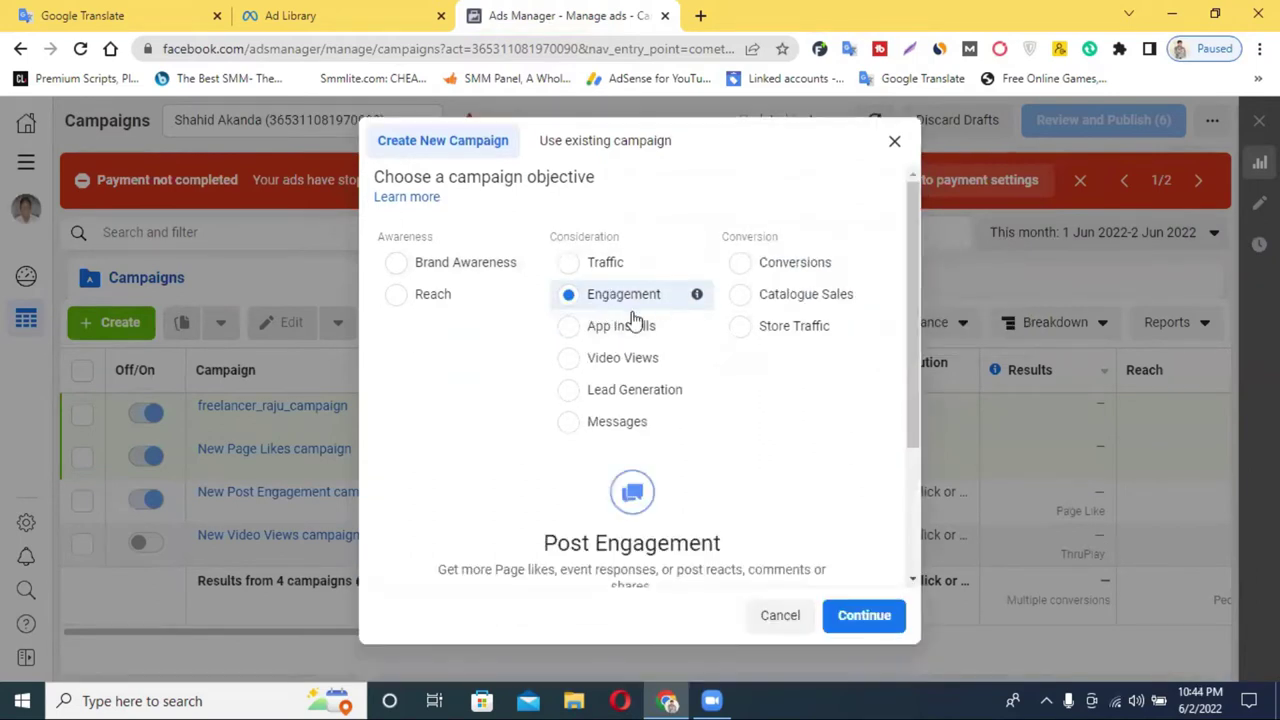
pyautogui.scroll(-2, 632, 318)
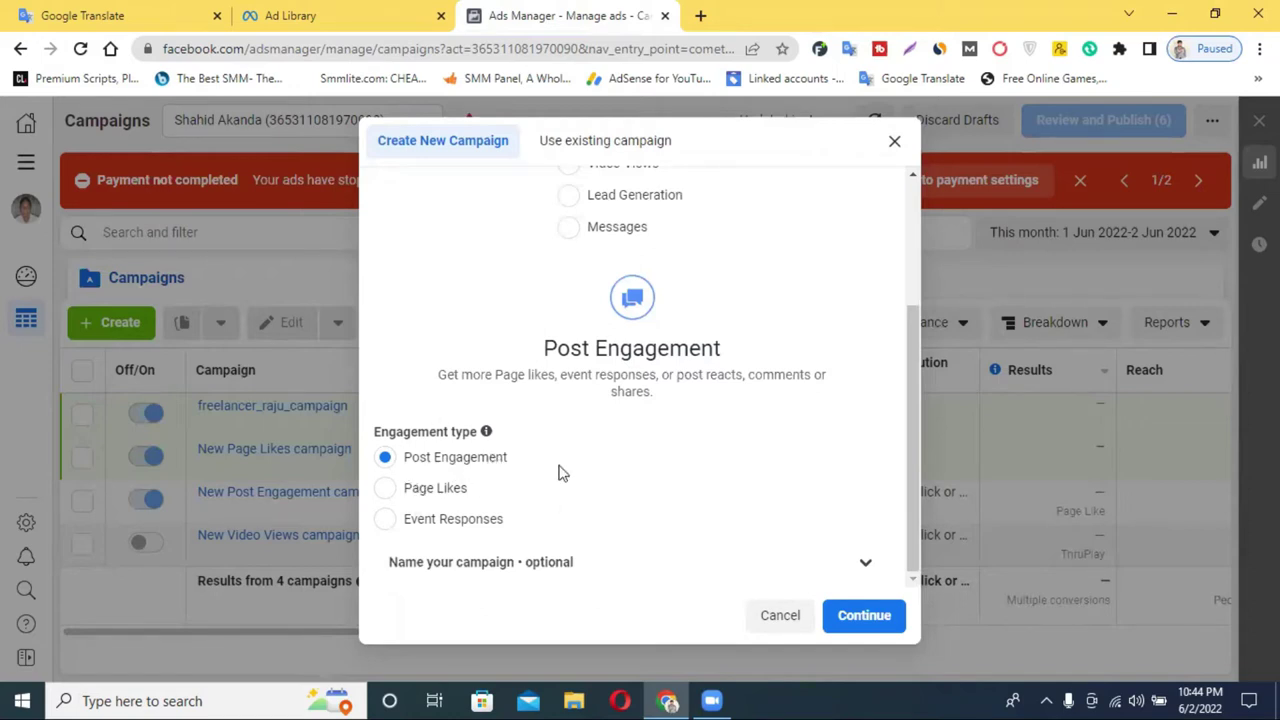
pyautogui.click(381, 492)
pyautogui.click(386, 521)
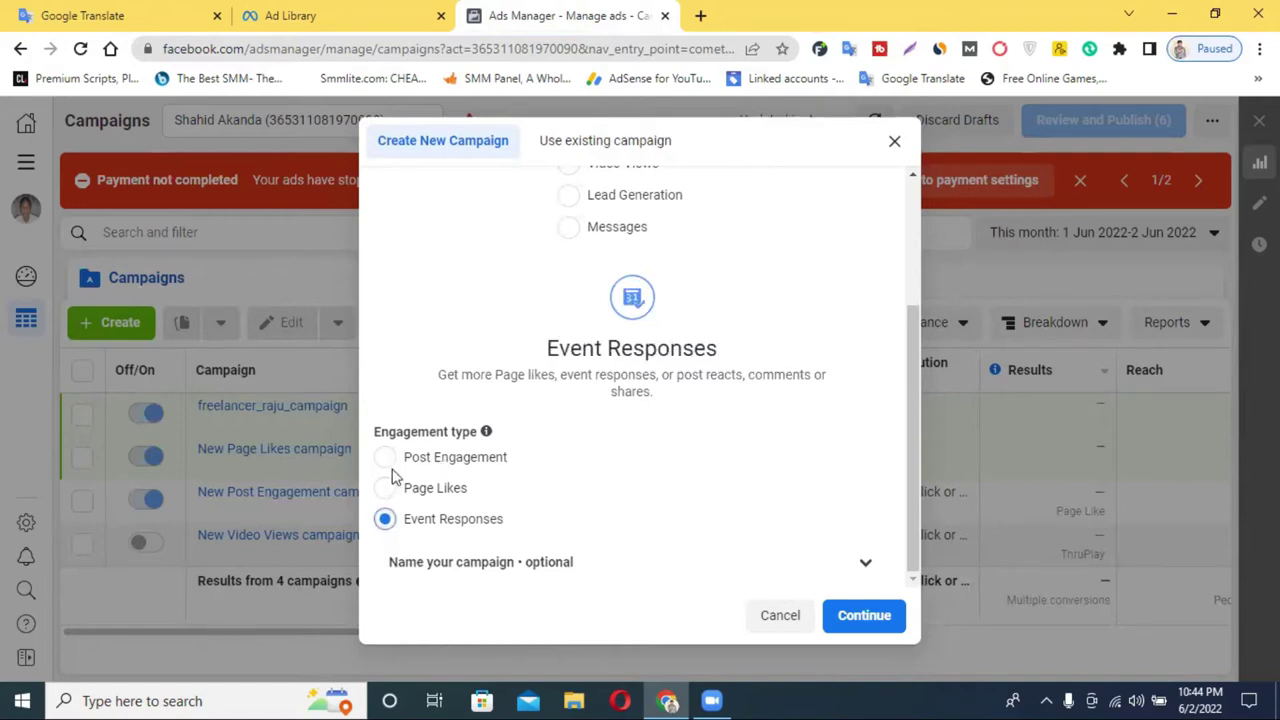
pyautogui.click(385, 458)
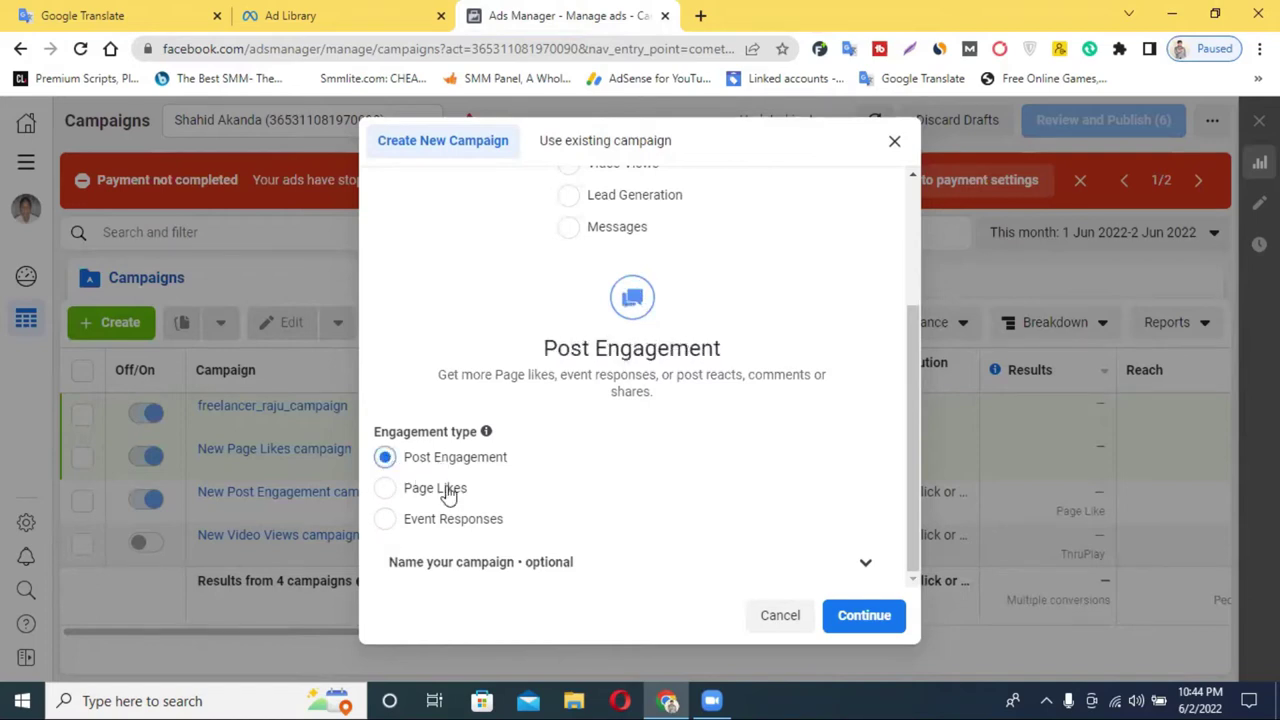
pyautogui.click(846, 622)
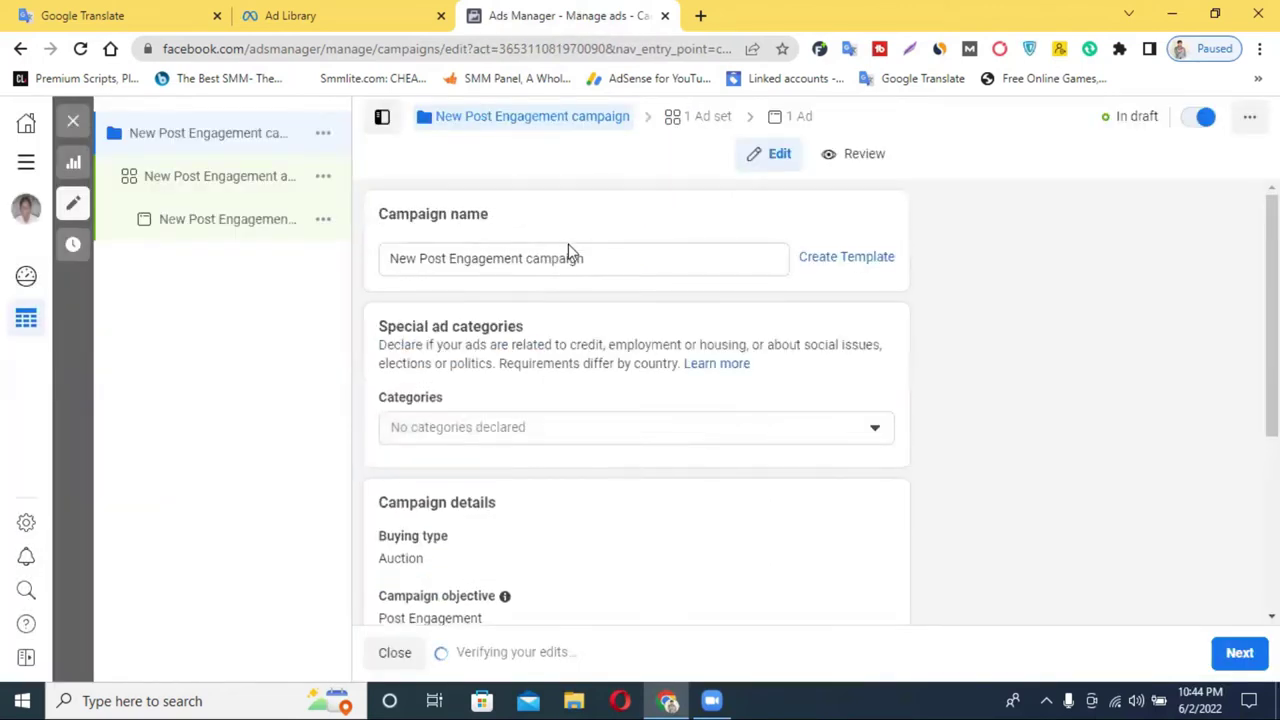
pyautogui.tripleClick(586, 257)
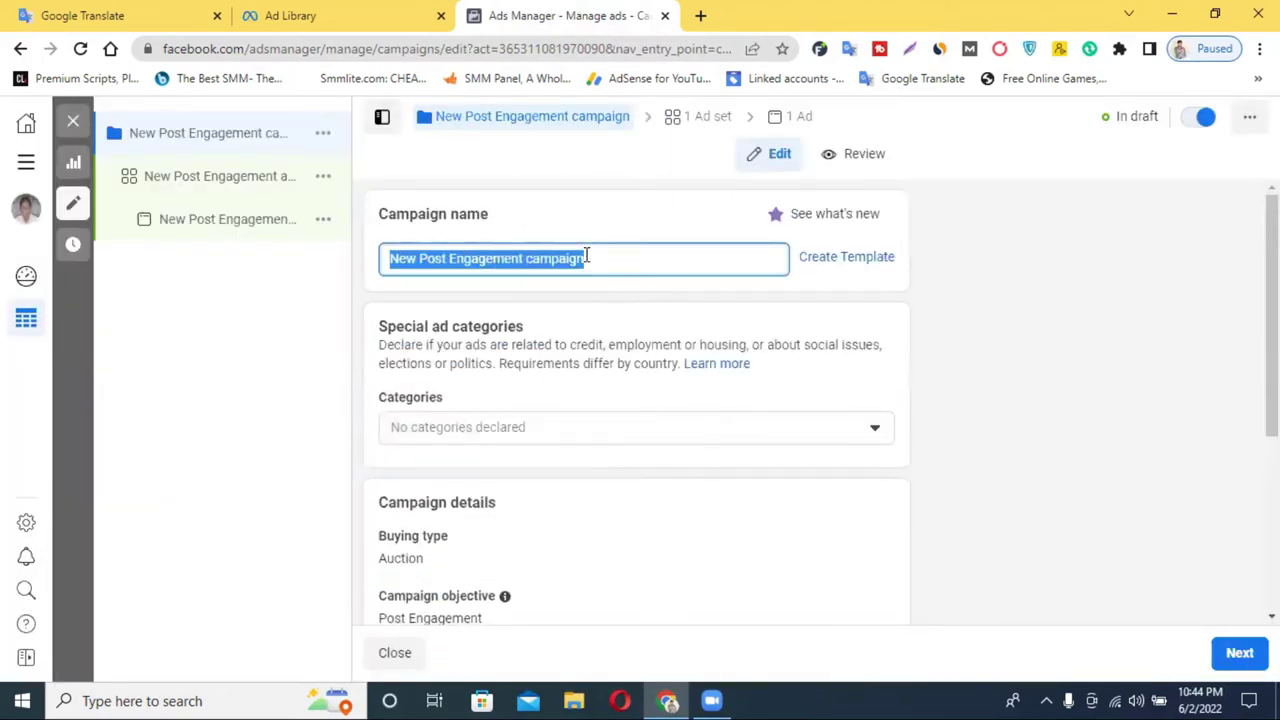
pyautogui.tripleClick(597, 257)
pyautogui.write('nel')
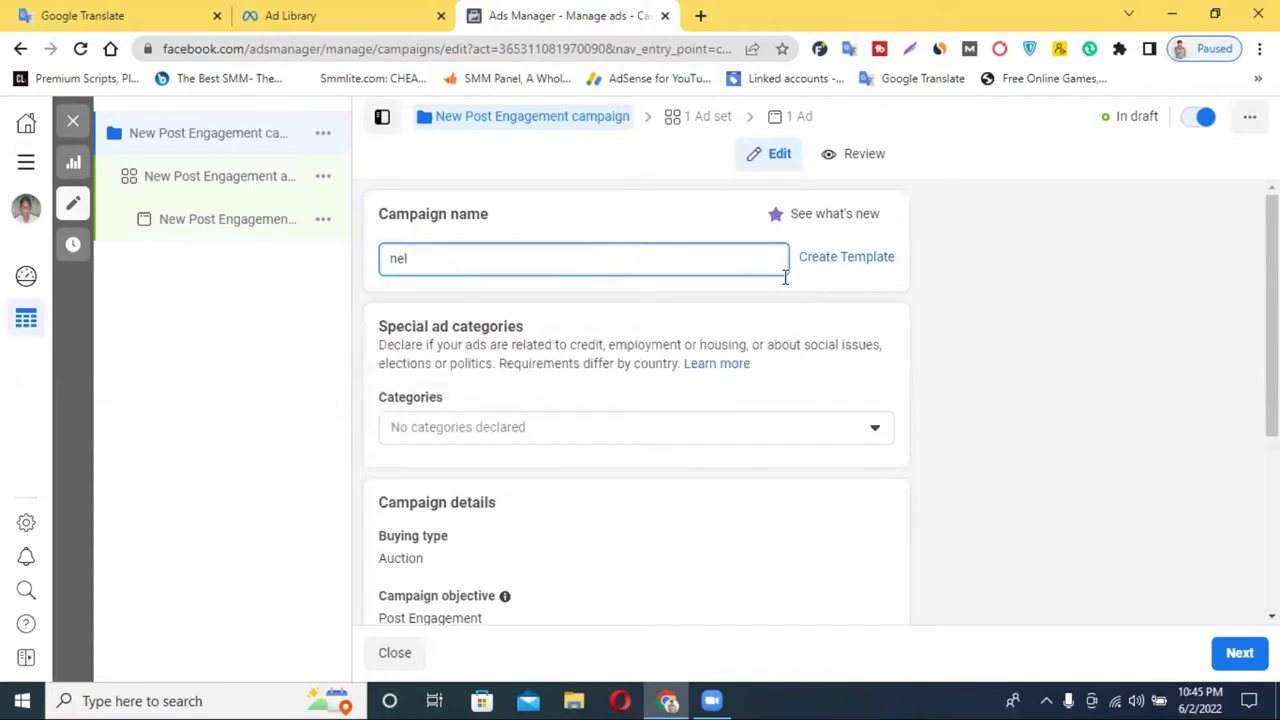
pyautogui.press('BackSpace')
pyautogui.press('BackSpace')
pyautogui.write('l')
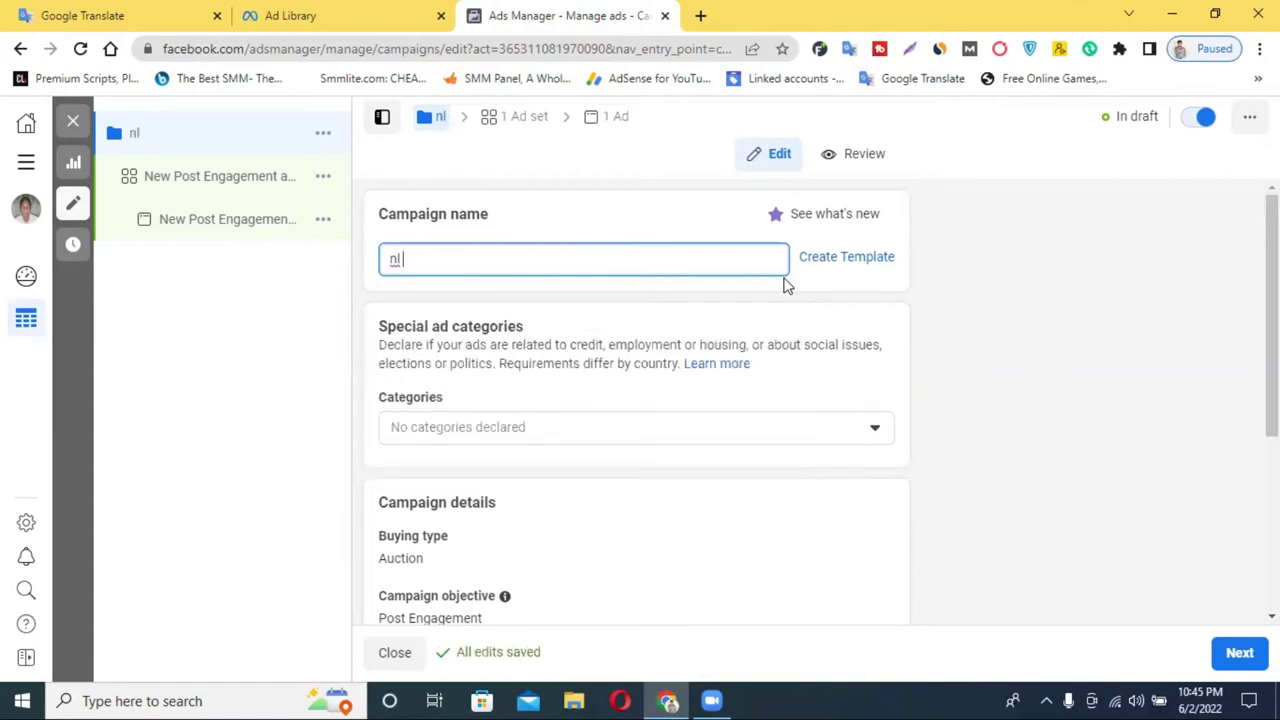
pyautogui.write(' ads')
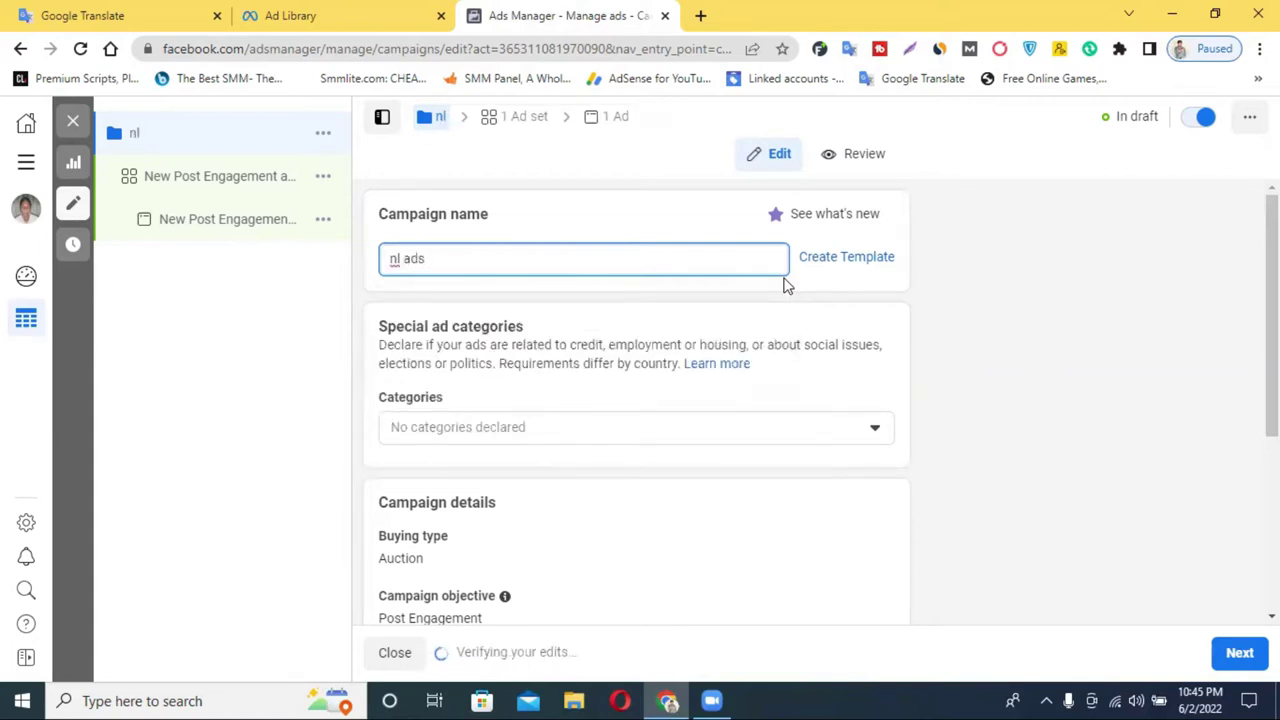
# Rename the campaign to the freelancer's name followed by "_Engagement_ads", joining all words with underscores
pyautogui.press('BackSpace')
pyautogui.press('BackSpace')
pyautogui.press('BackSpace')
pyautogui.press('BackSpace')
pyautogui.press('BackSpace')
pyautogui.press('BackSpace')
pyautogui.write('f')
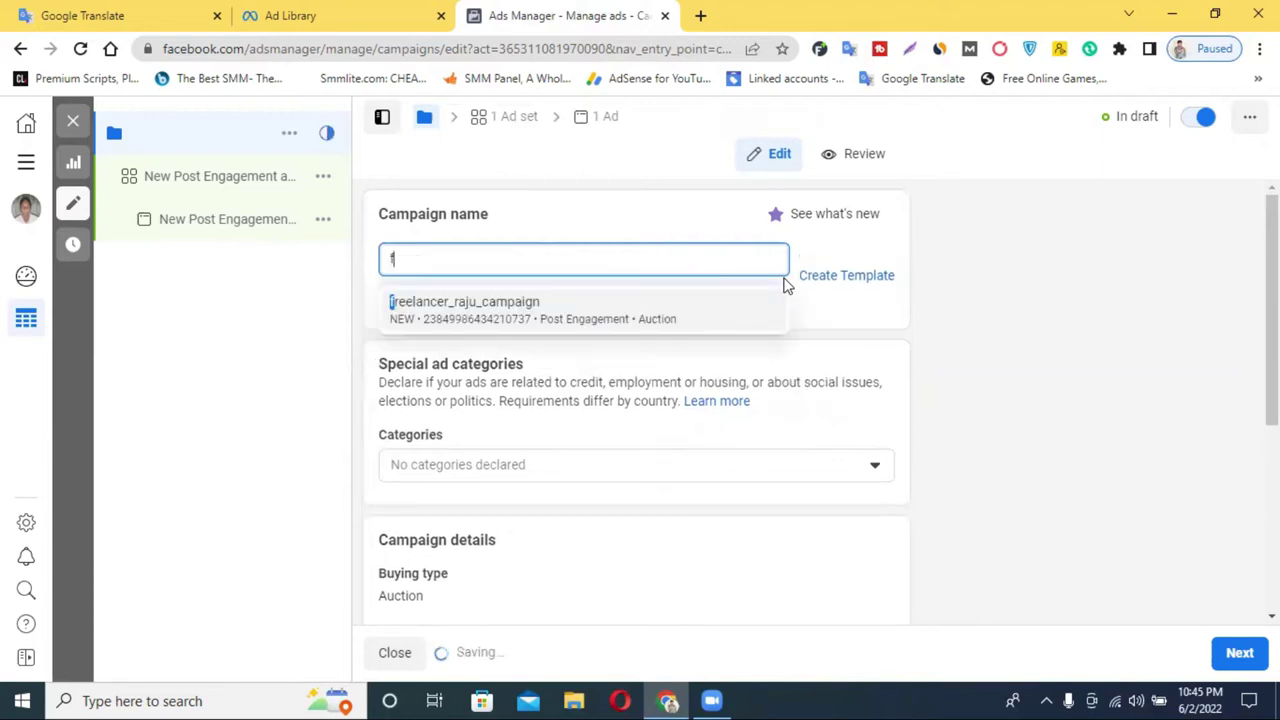
pyautogui.write('reelance')
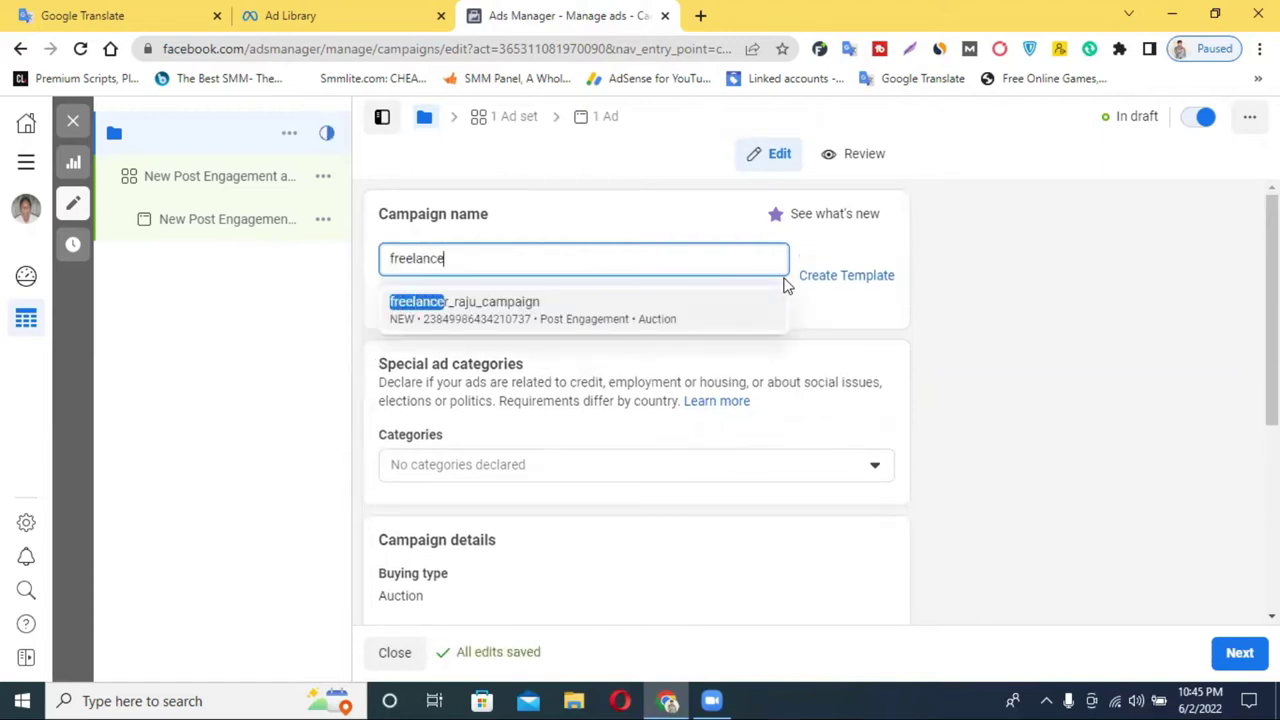
pyautogui.write('r raju')
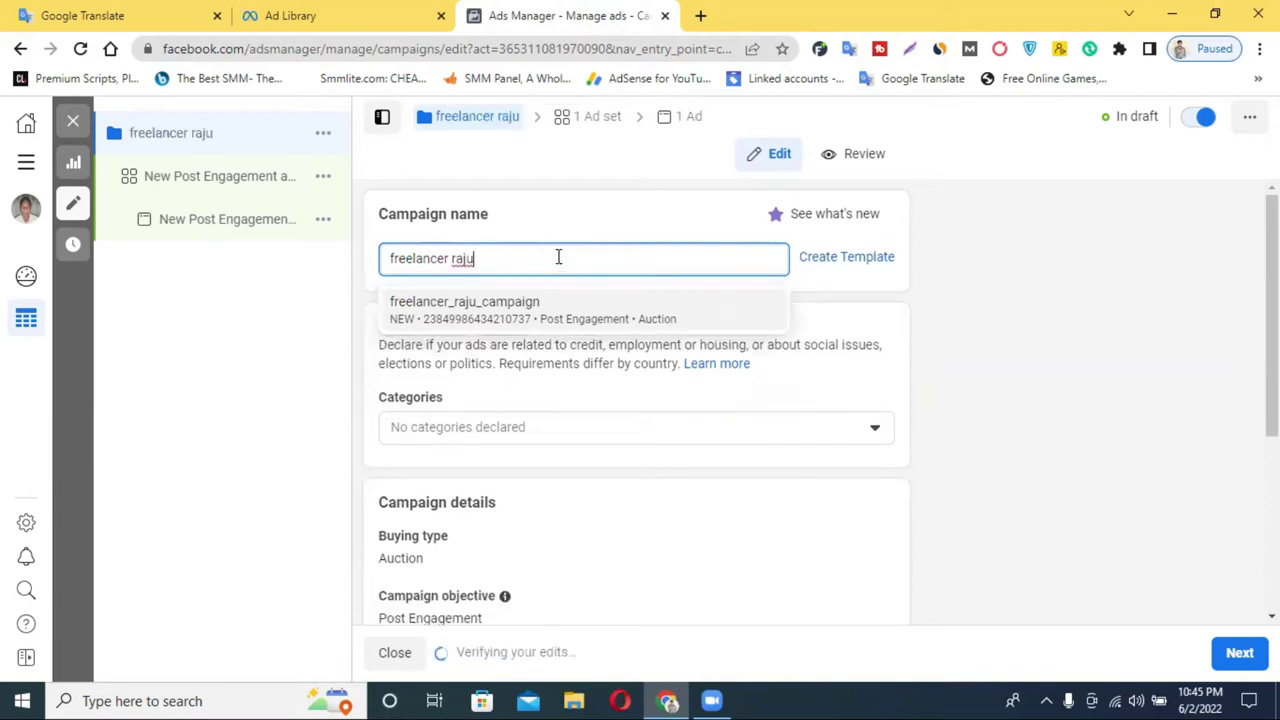
pyautogui.click(452, 258)
pyautogui.press('BackSpace')
pyautogui.write('_')
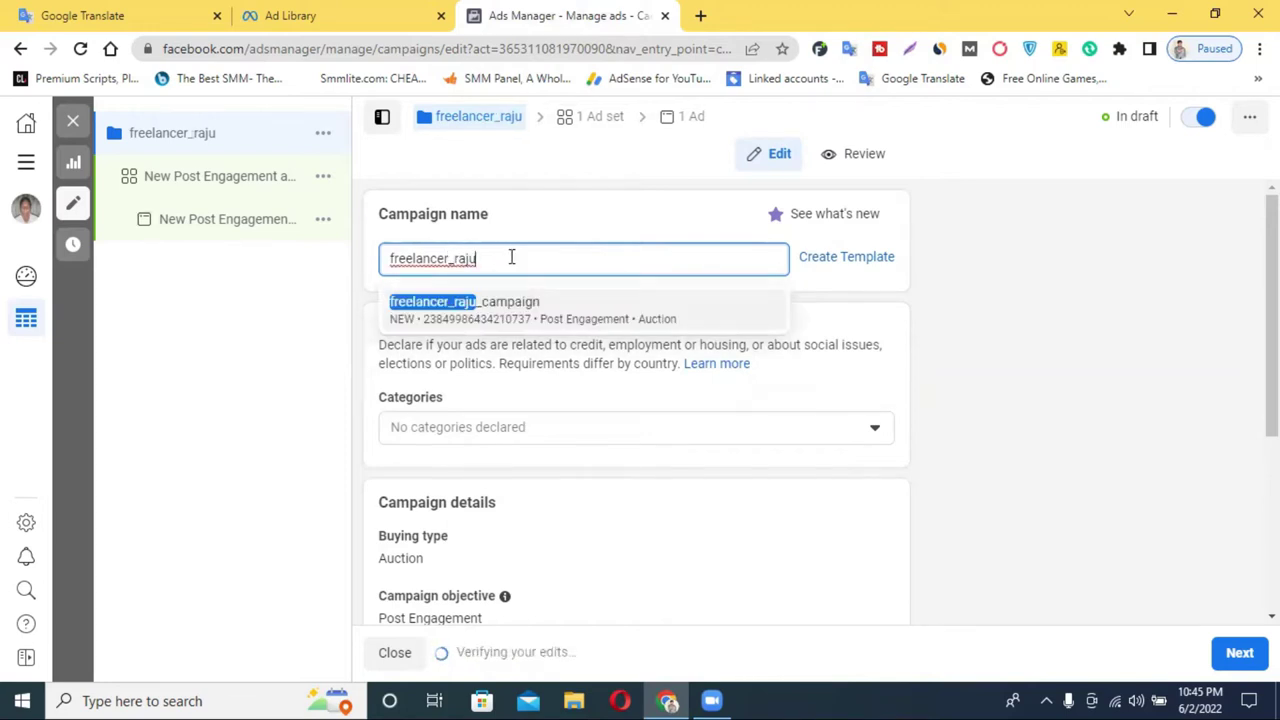
pyautogui.write('_Engag')
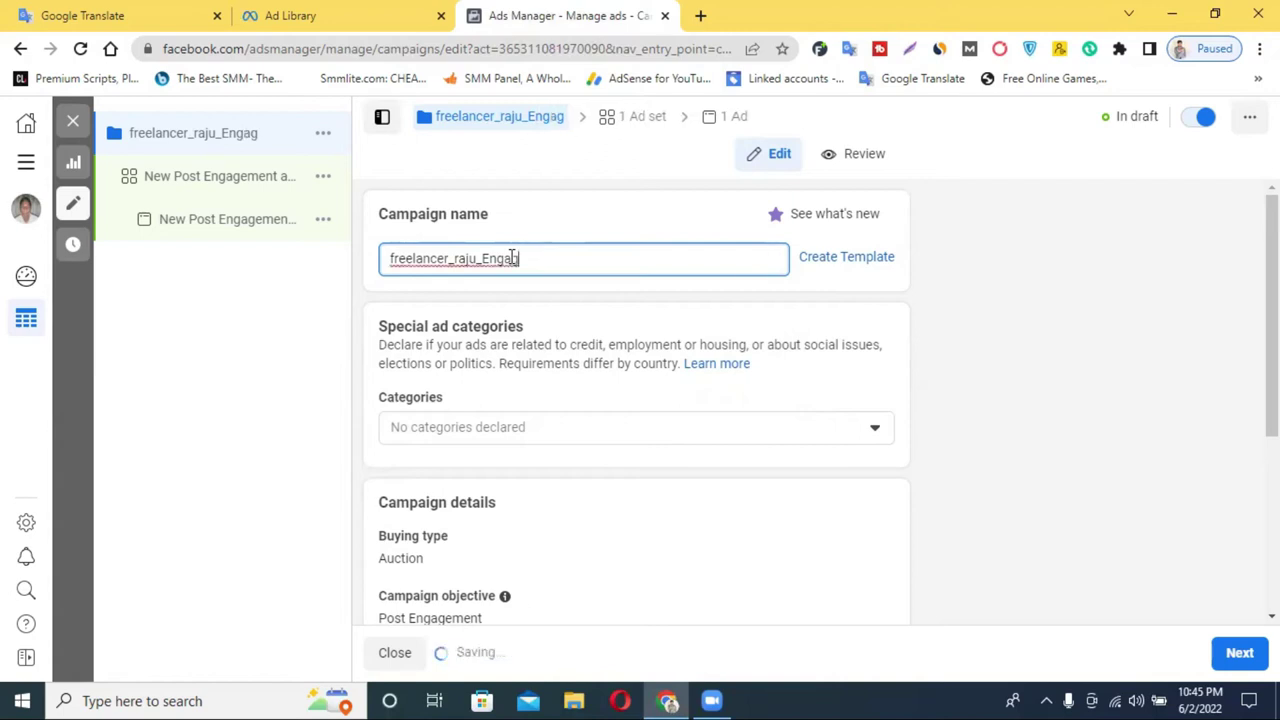
pyautogui.write('ement ')
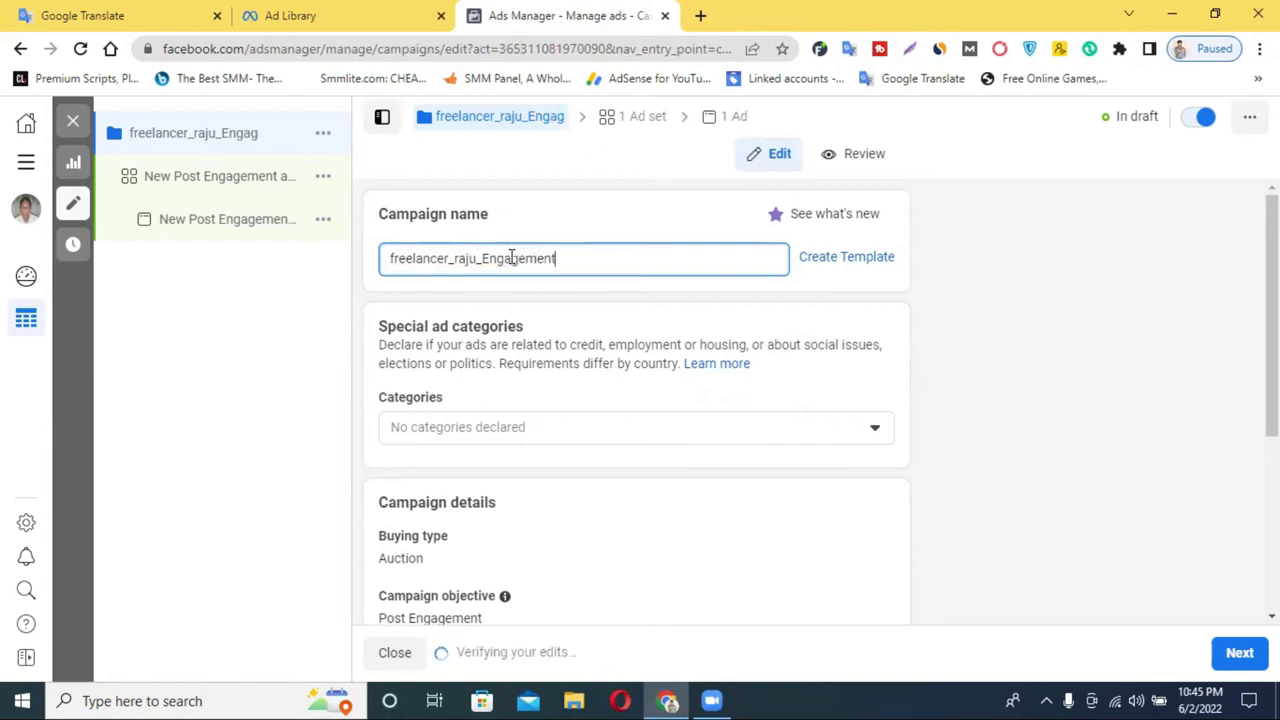
pyautogui.write('_ads')
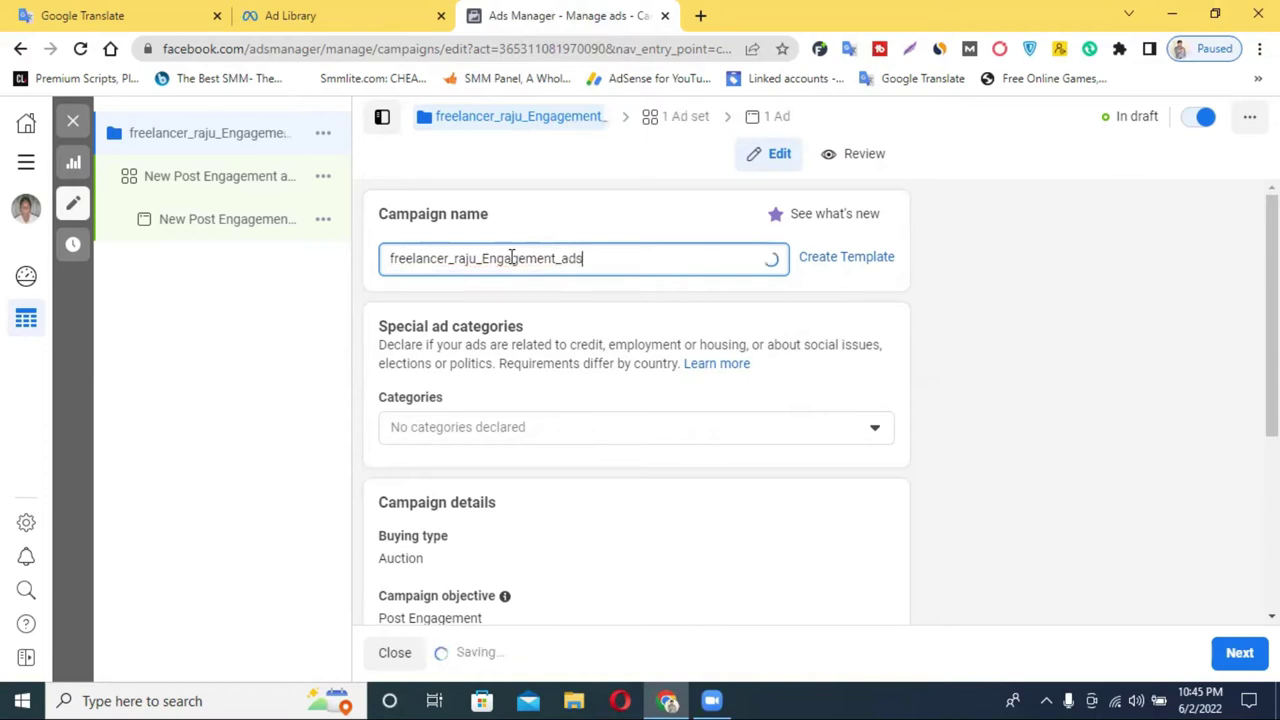
# Check the remaining campaign settings without changing them and proceed to the ad set level
pyautogui.scroll(-1, 626, 316)
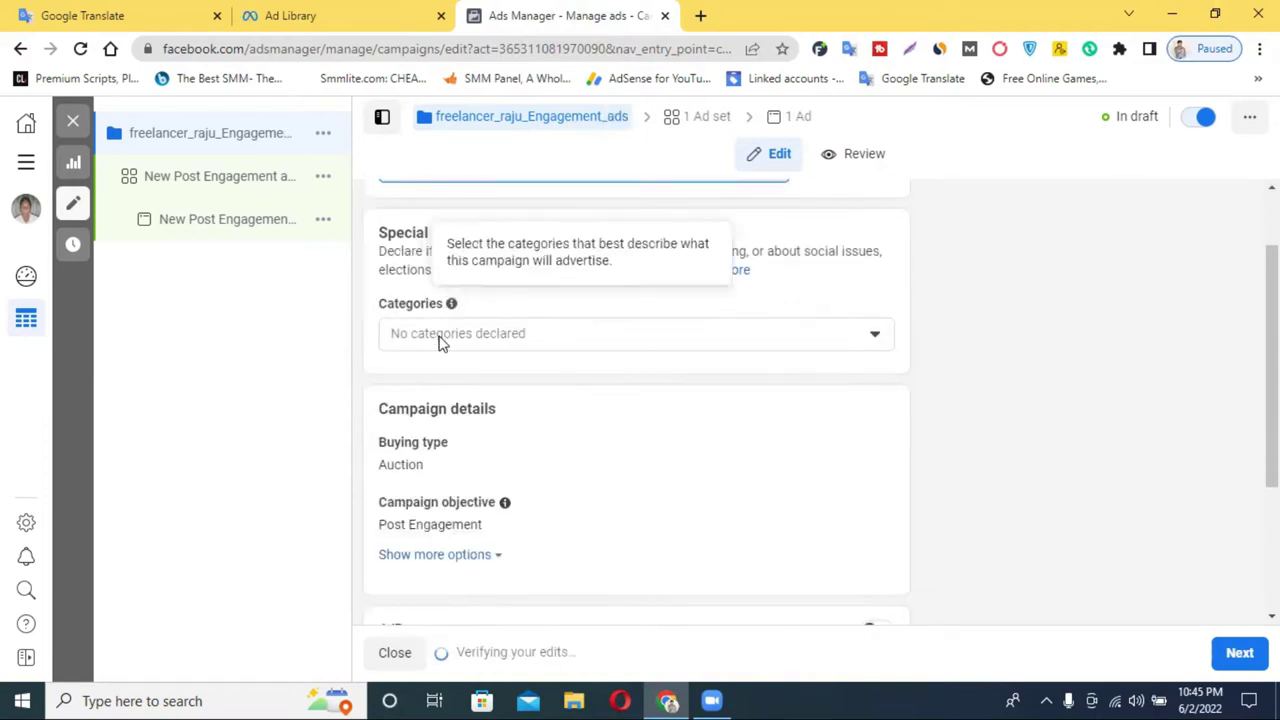
pyautogui.scroll(1, 583, 306)
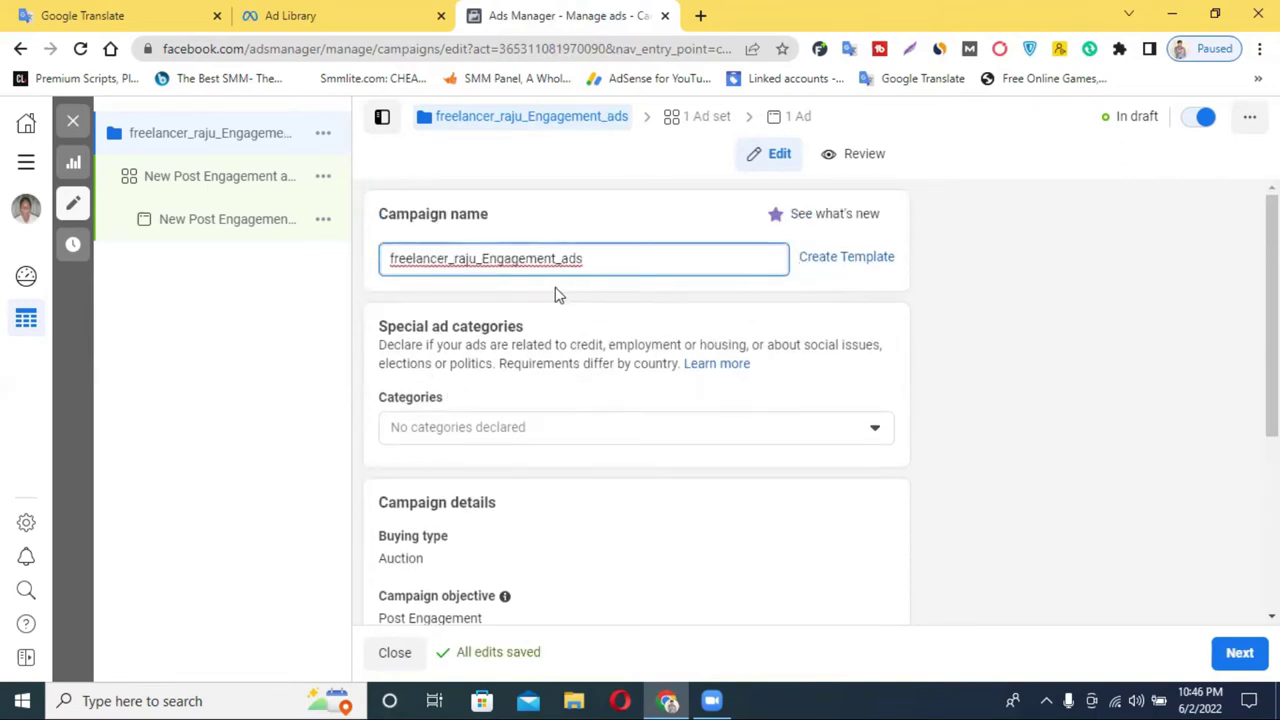
pyautogui.scroll(-3, 556, 293)
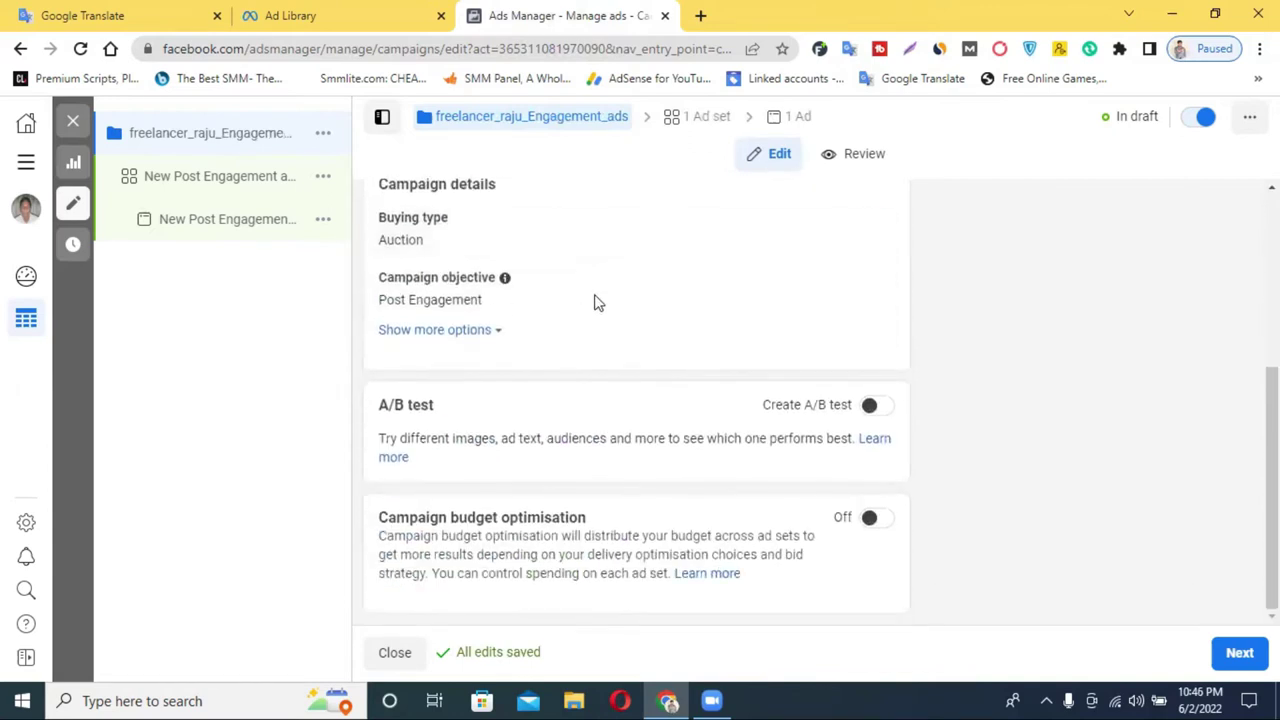
pyautogui.scroll(3, 594, 295)
pyautogui.scroll(-2, 580, 295)
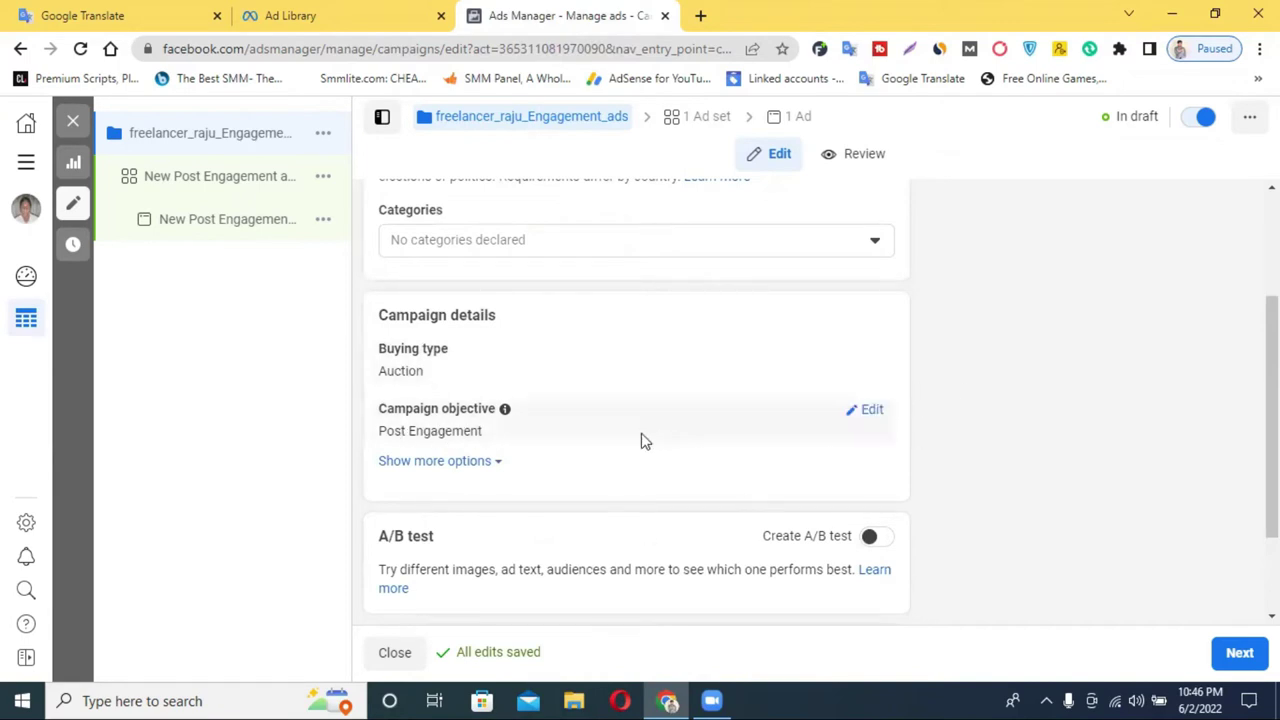
pyautogui.scroll(2, 503, 480)
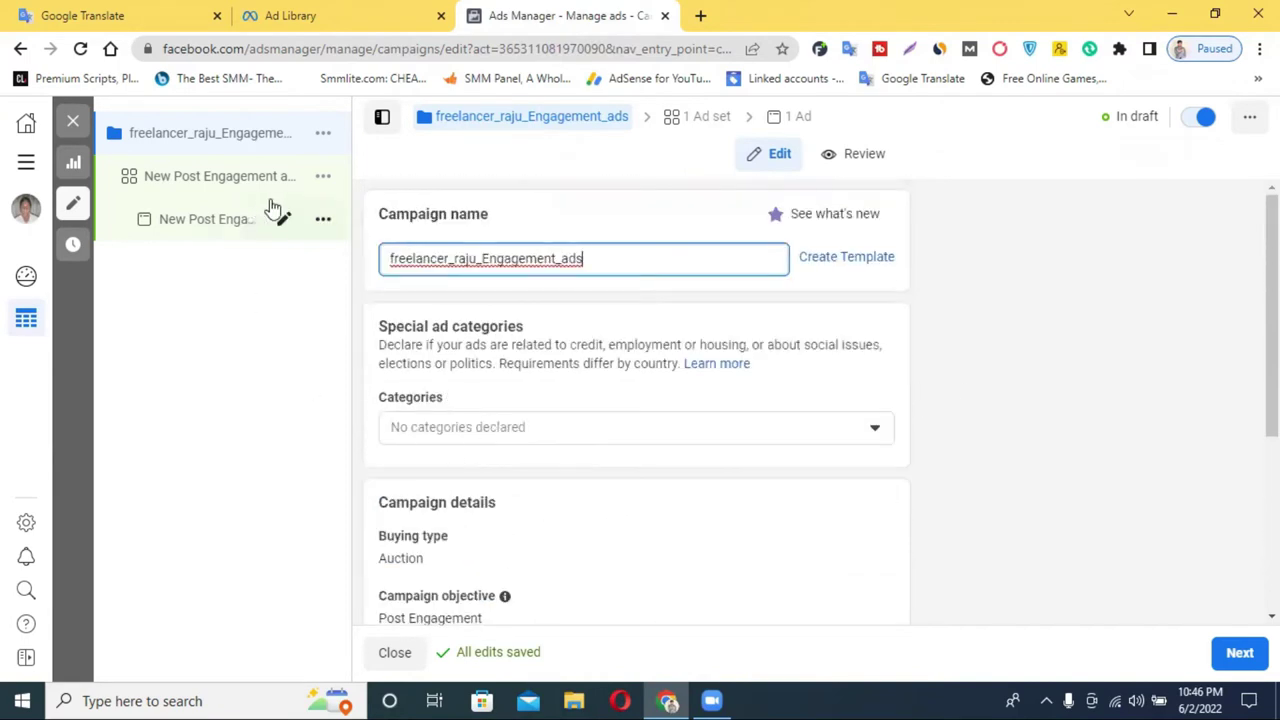
pyautogui.click(1238, 653)
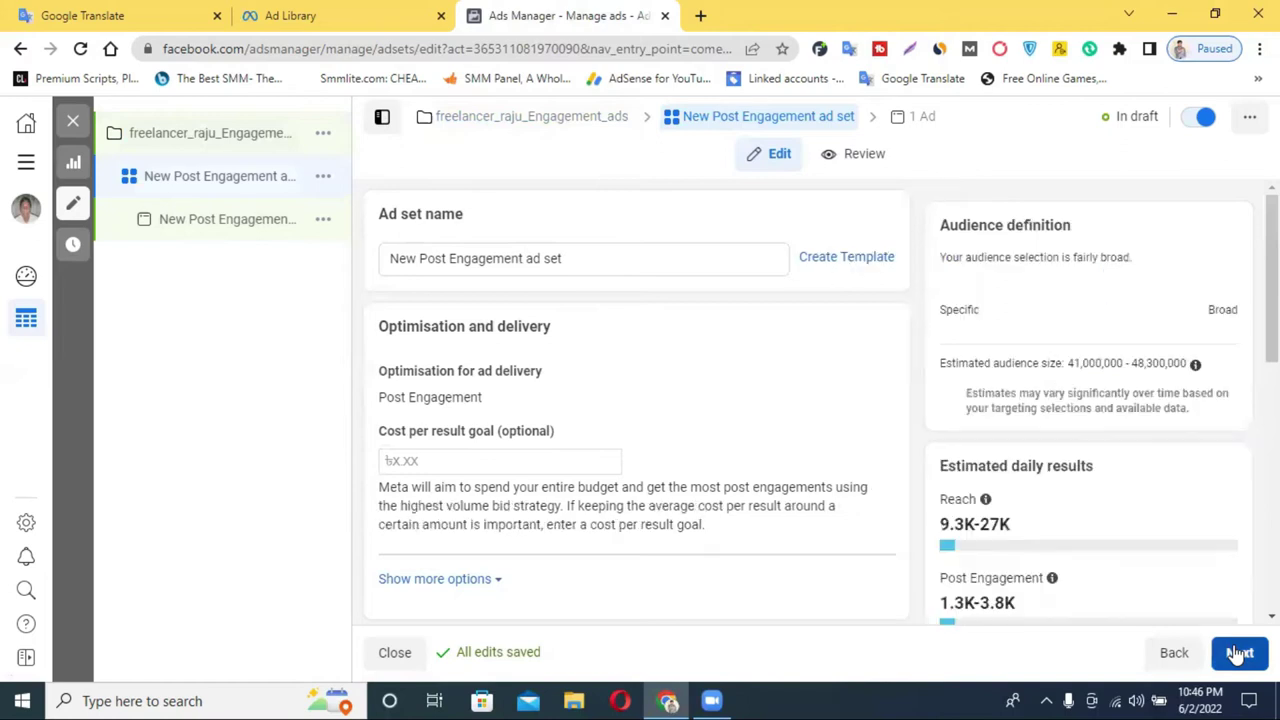
# Rename the ad set as "New Post Engagement ad 2022"
pyautogui.click(448, 257)
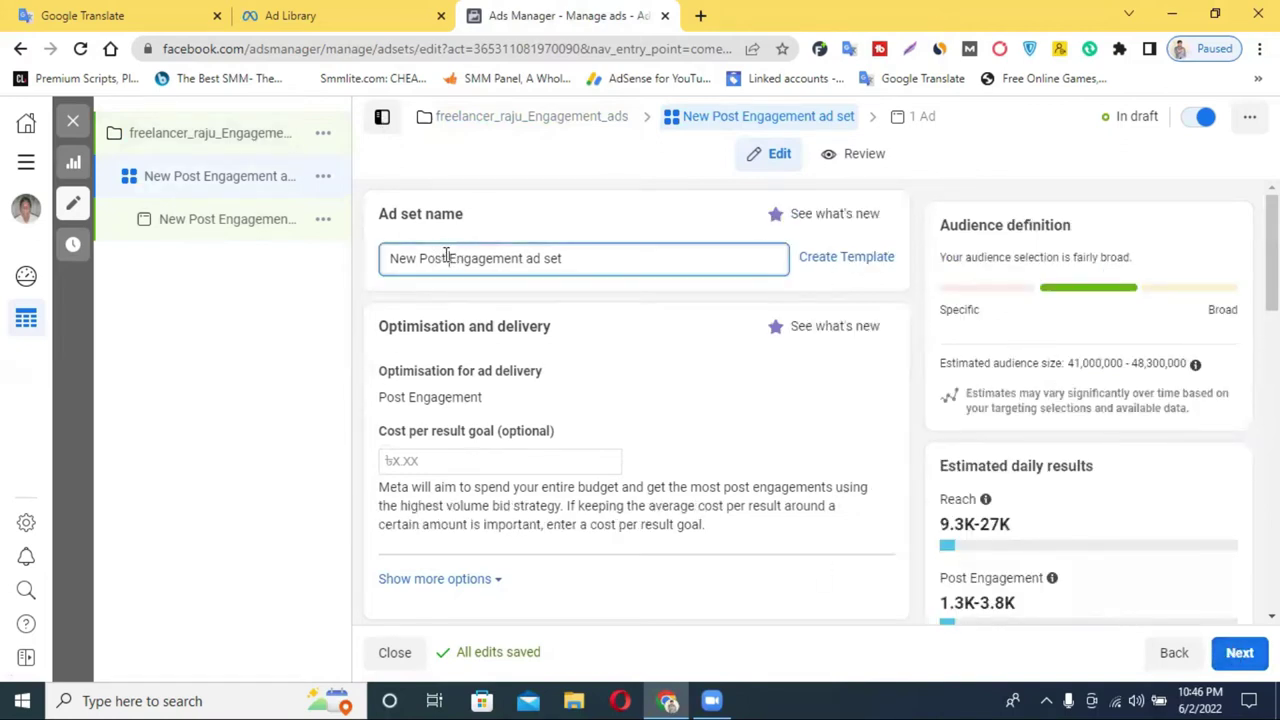
pyautogui.moveTo(448, 257); pyautogui.dragTo(358, 265)
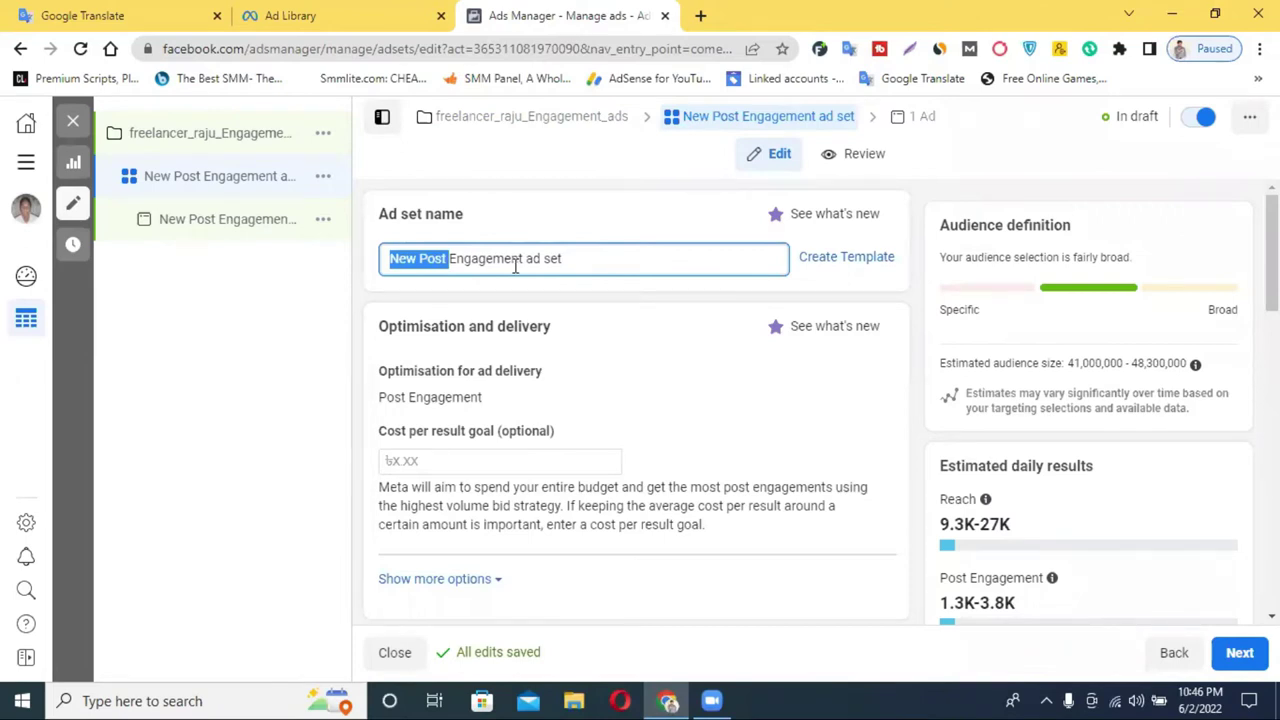
pyautogui.click(569, 259)
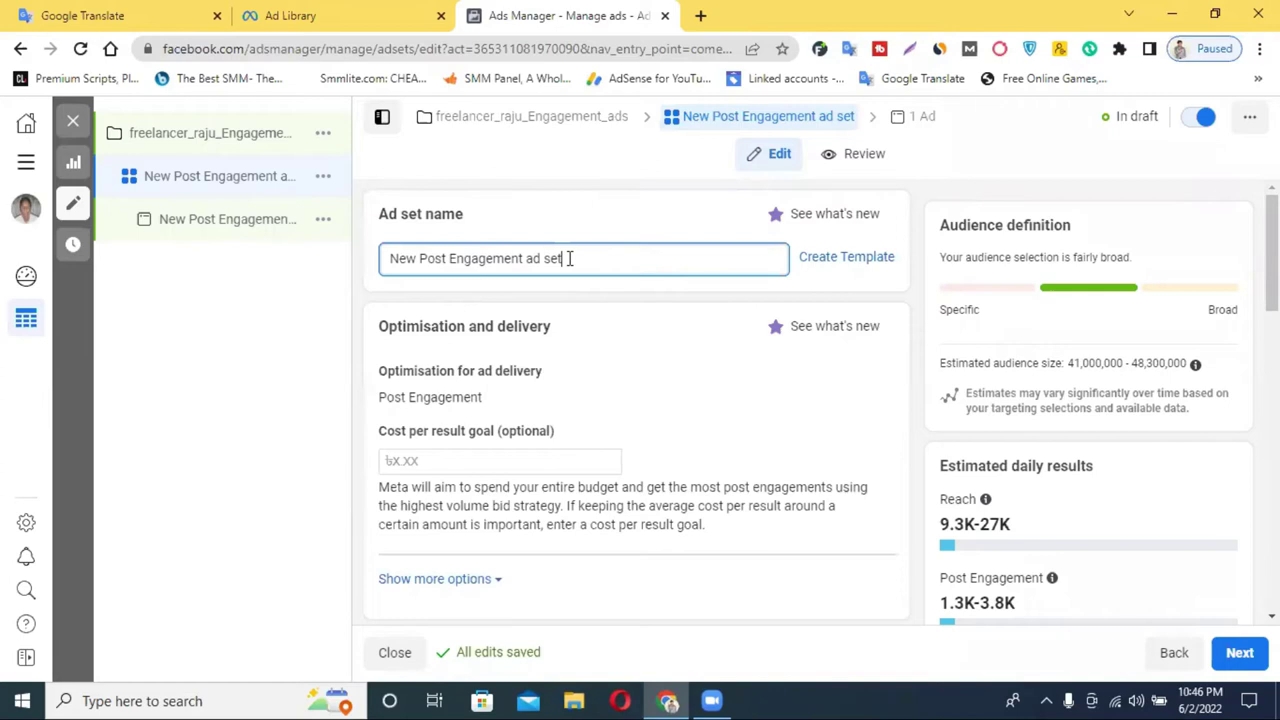
pyautogui.doubleClick(555, 258)
pyautogui.press('BackSpace')
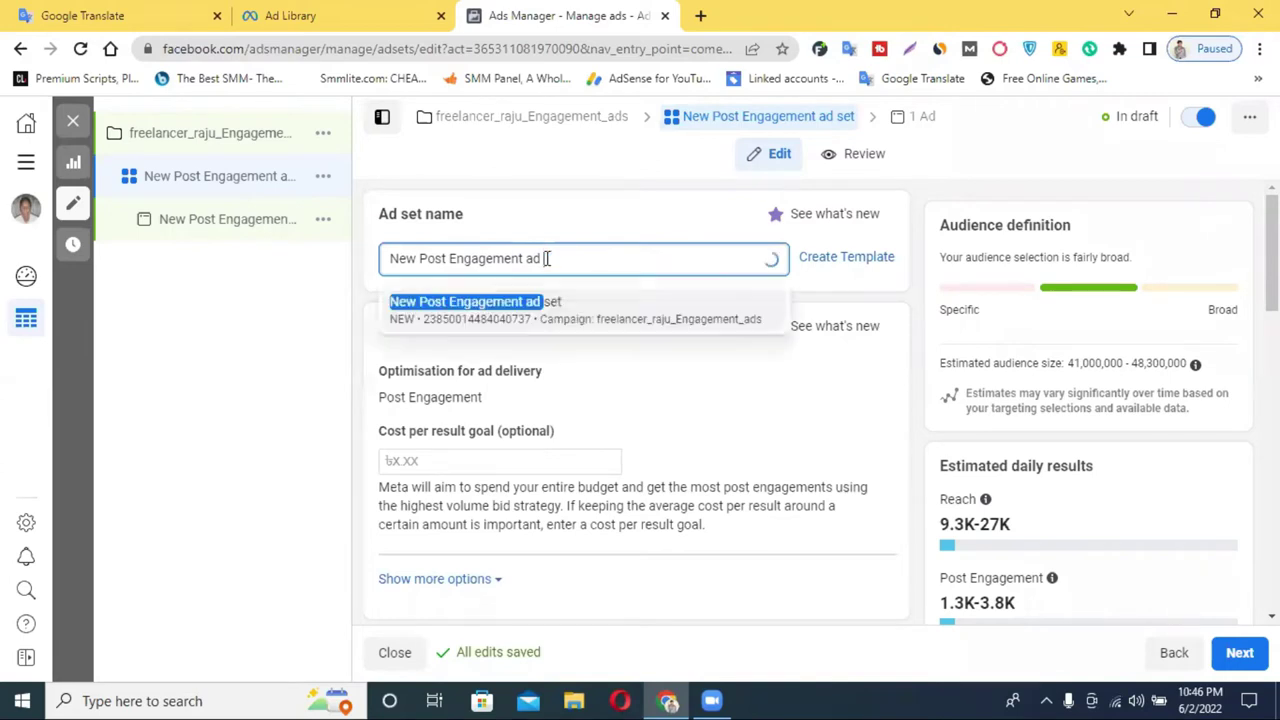
pyautogui.write('2022')
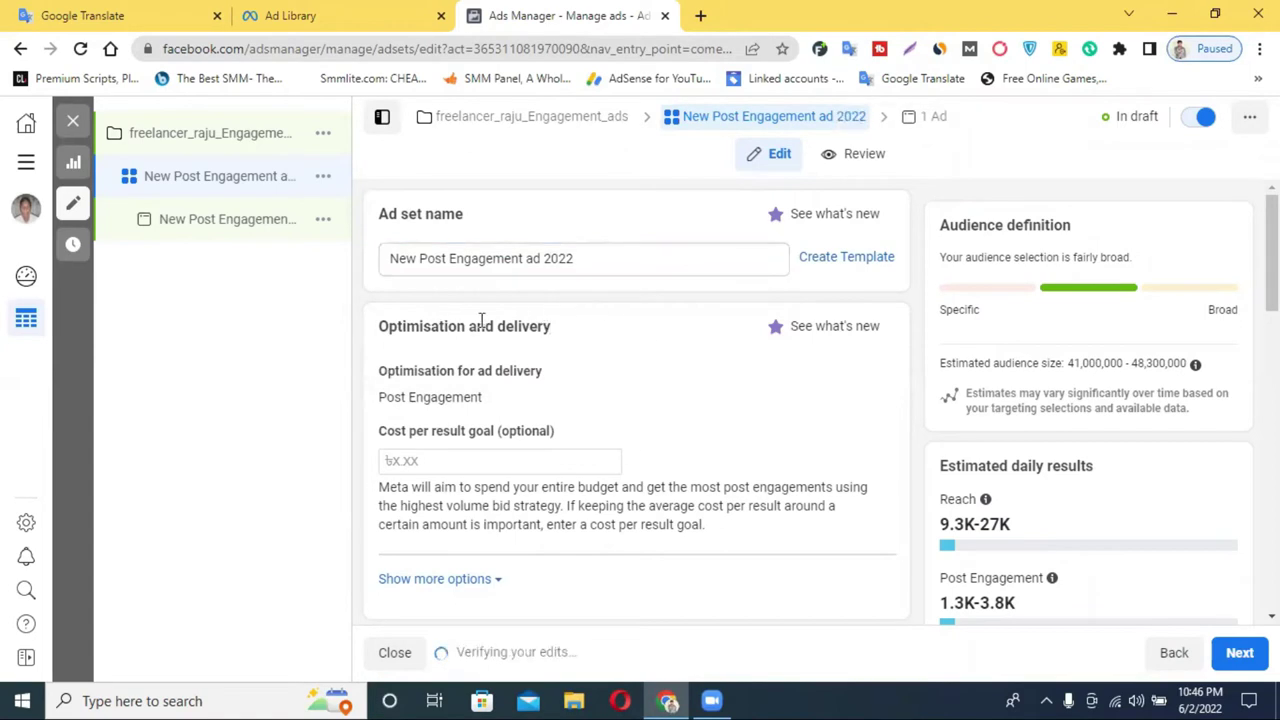
# Review the ad set's optimisation and delivery, budget and schedule settings without changing them
pyautogui.scroll(-2, 643, 323)
pyautogui.scroll(-1, 641, 320)
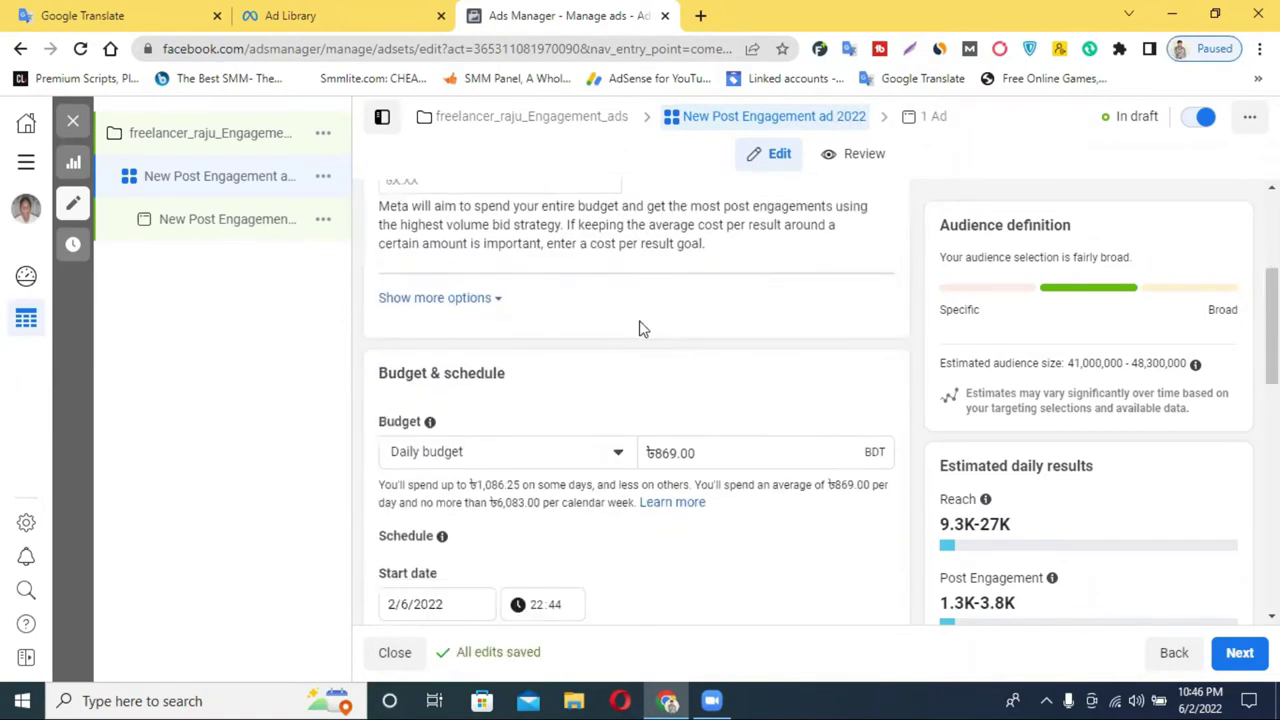
pyautogui.scroll(3, 500, 470)
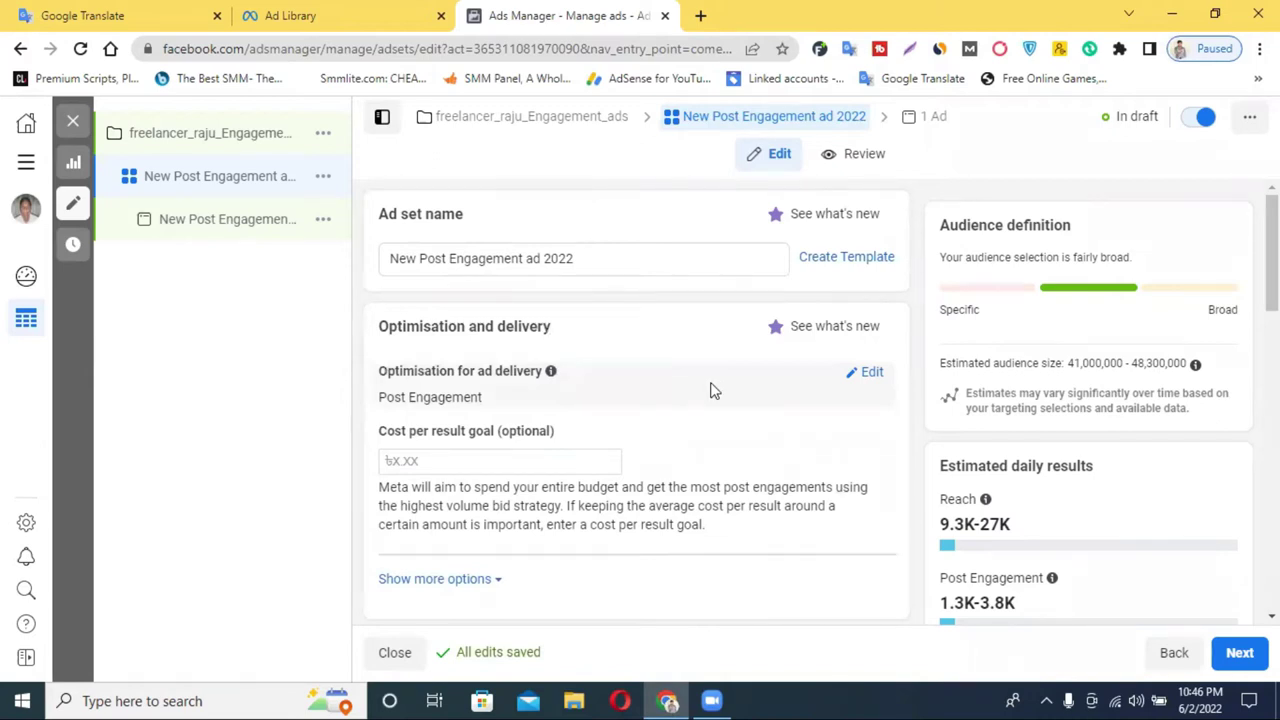
pyautogui.scroll(-1, 711, 390)
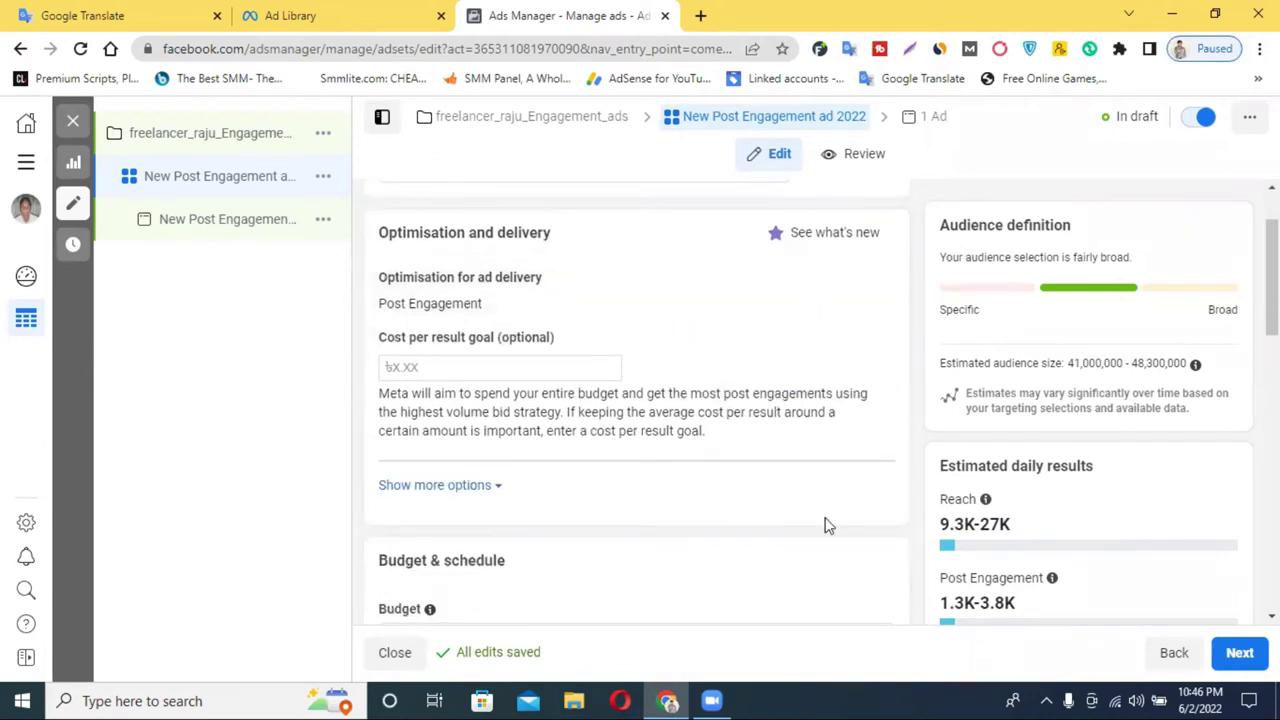
pyautogui.scroll(-2, 980, 505)
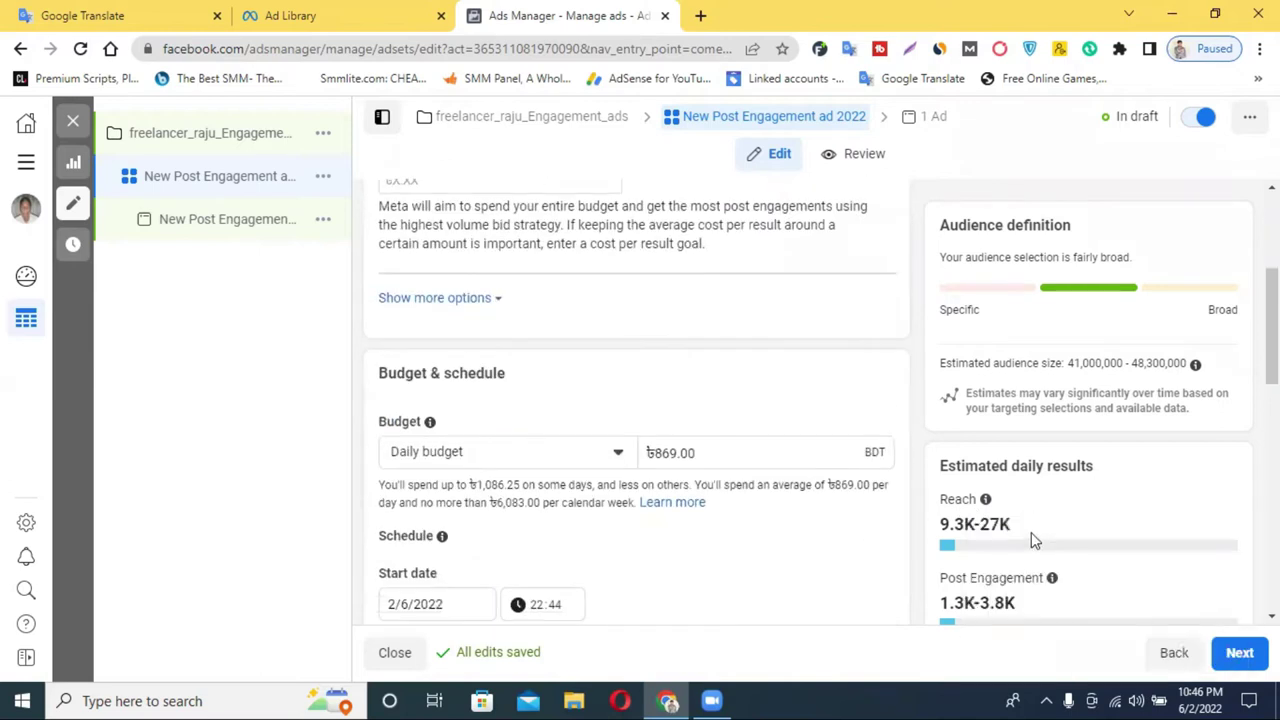
pyautogui.scroll(-2, 980, 588)
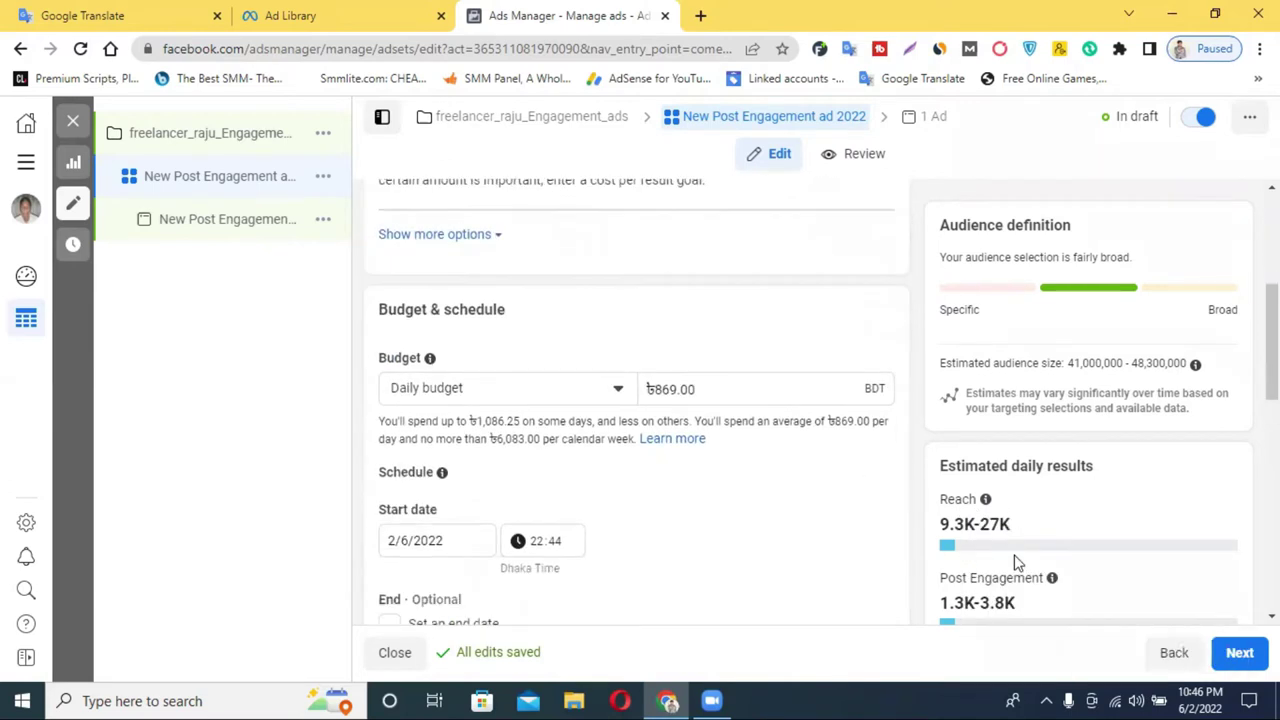
pyautogui.scroll(-1, 1047, 521)
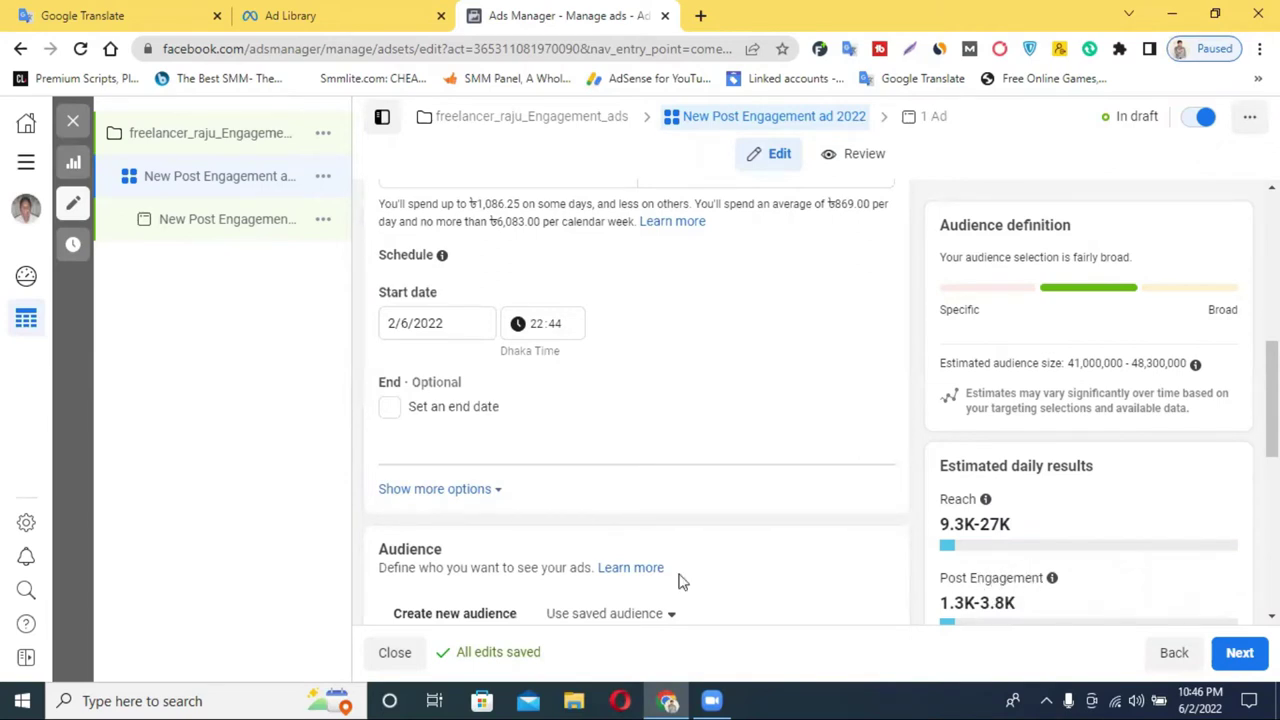
pyautogui.scroll(4, 577, 520)
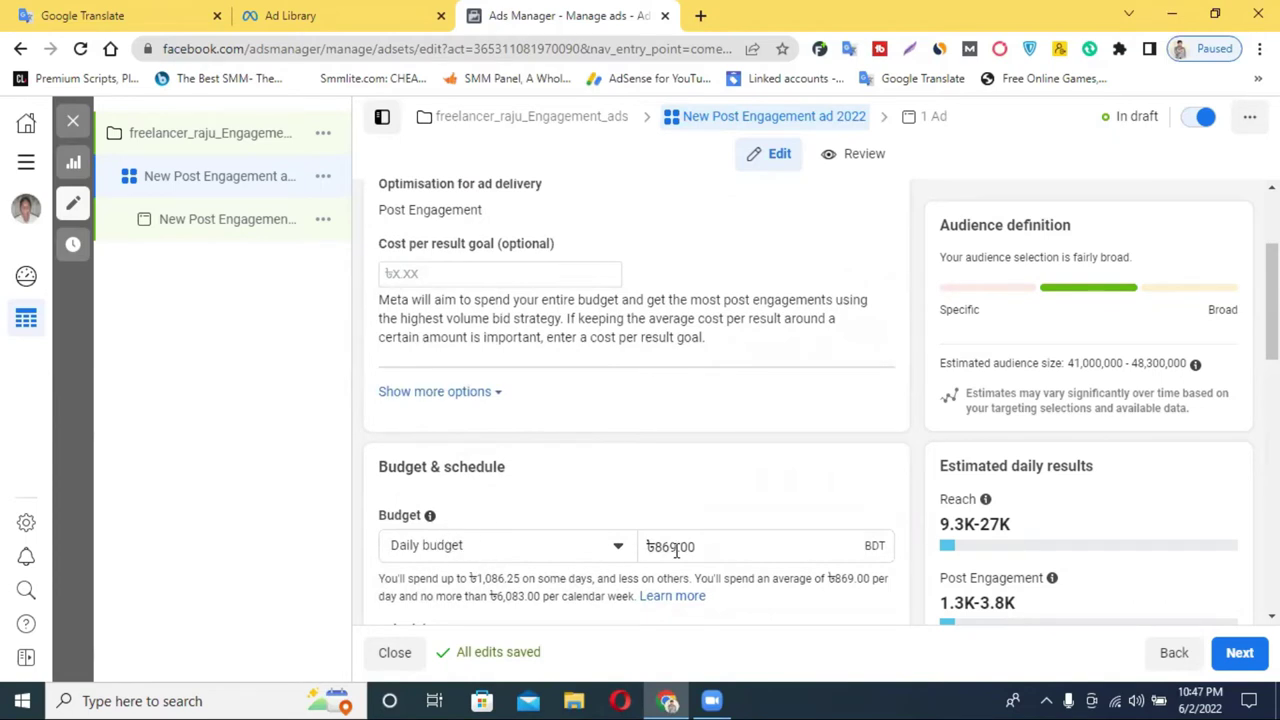
# Switch the ad set's budget type to Lifetime budget
pyautogui.click(518, 561)
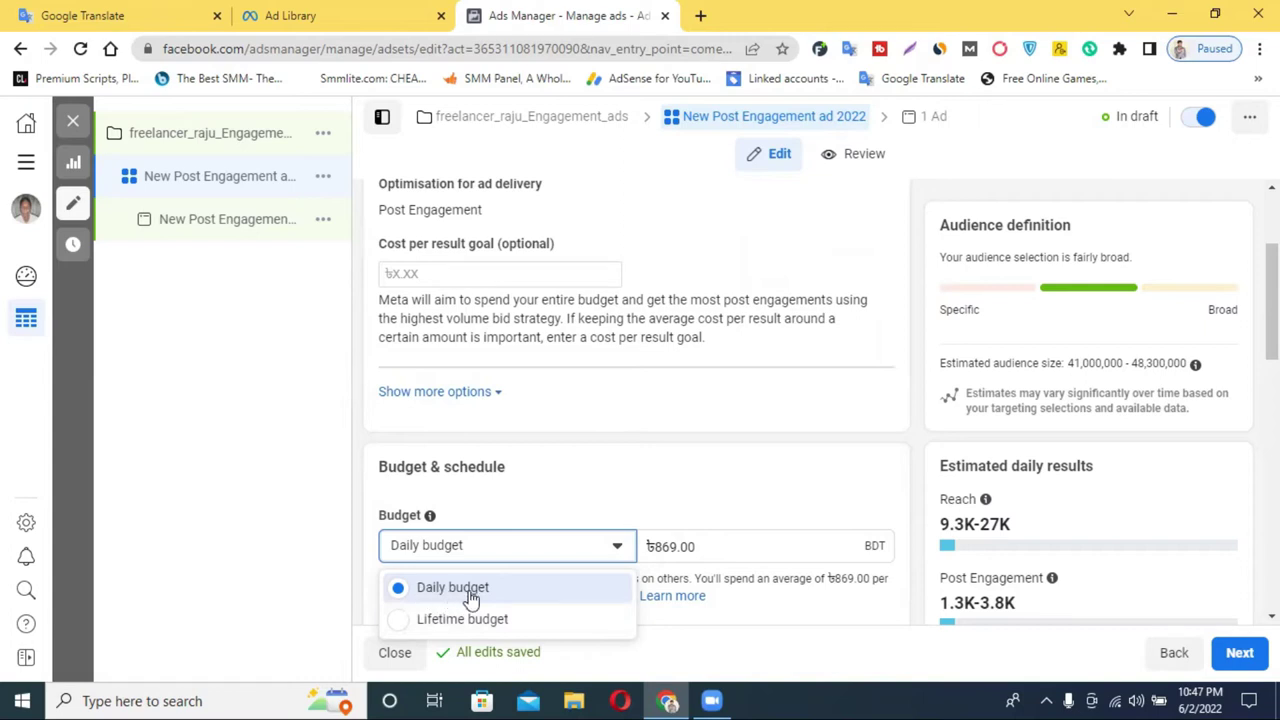
pyautogui.scroll(-2, 538, 535)
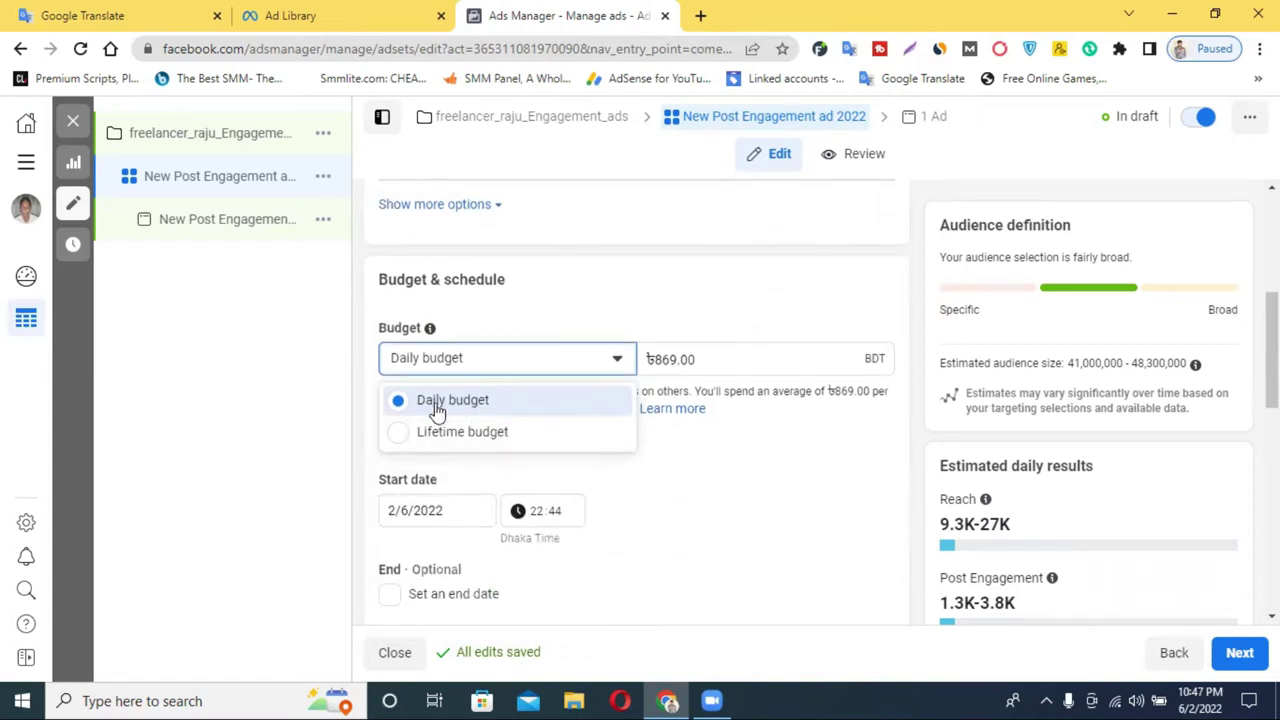
pyautogui.click(398, 436)
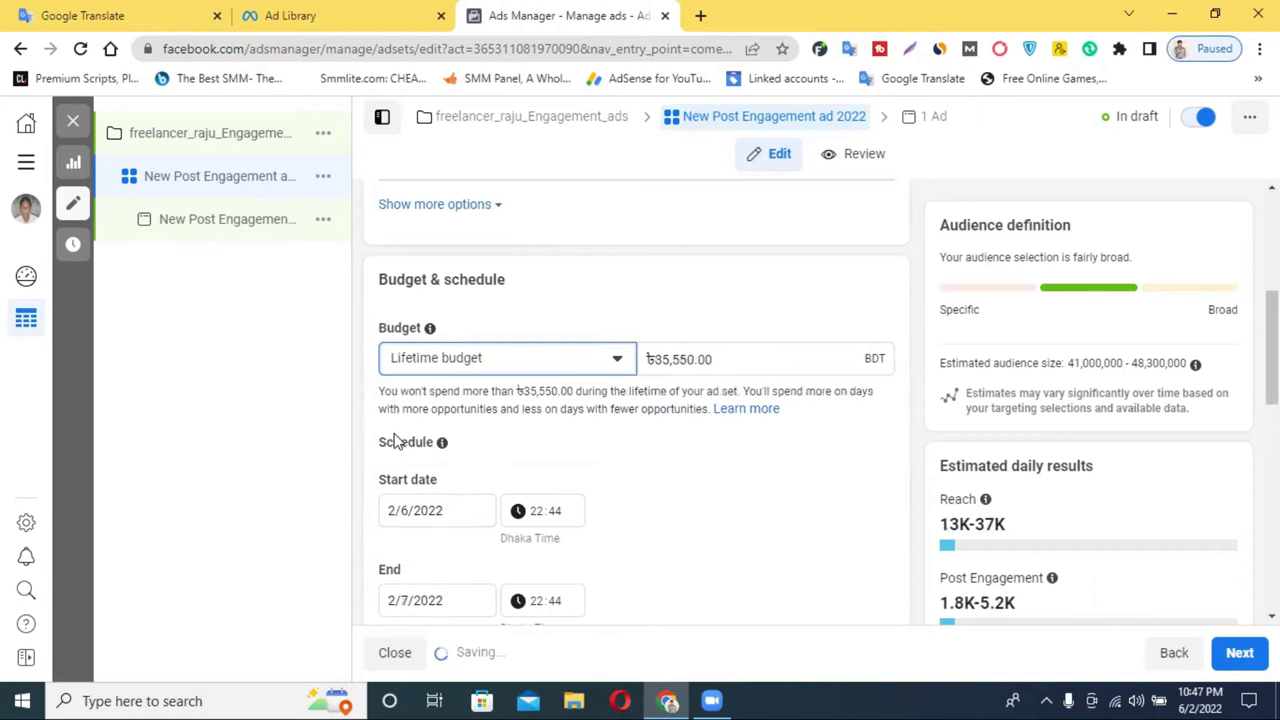
# Try lifetime budget amounts of 2,550, 2,650 and 2,750 BDT for the ad set
pyautogui.moveTo(660, 359); pyautogui.dragTo(667, 360)
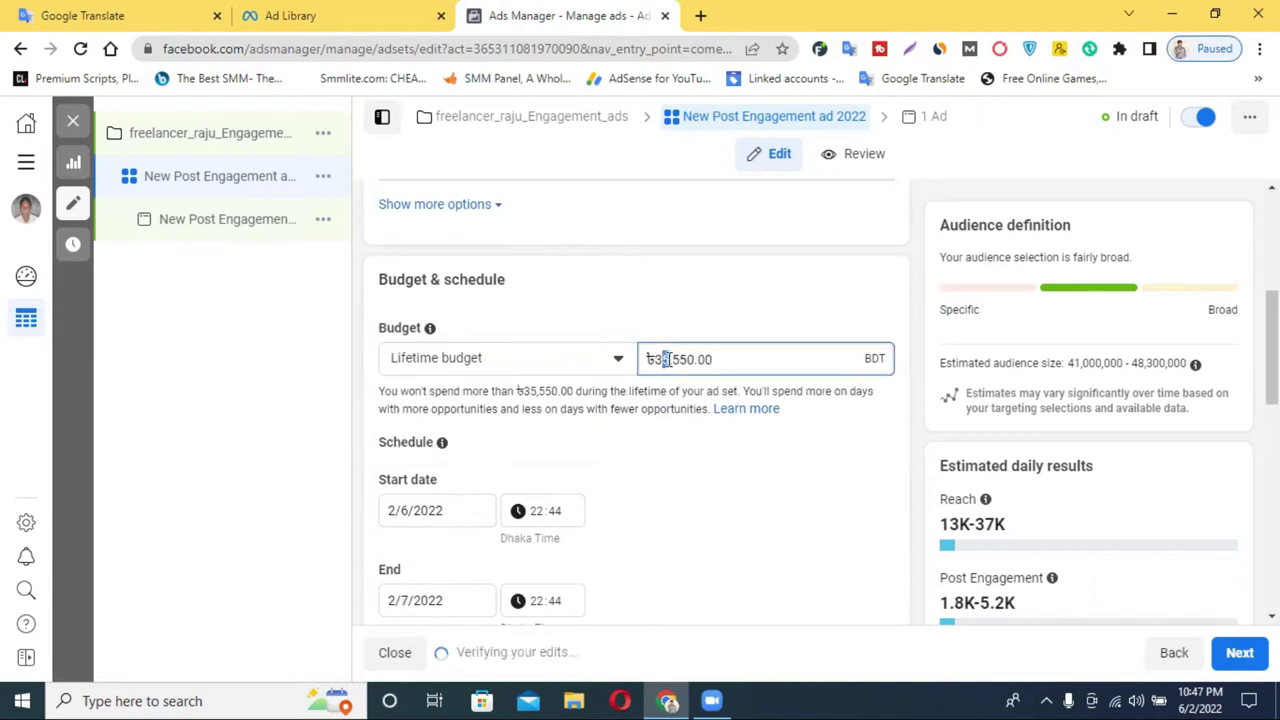
pyautogui.press('BackSpace')
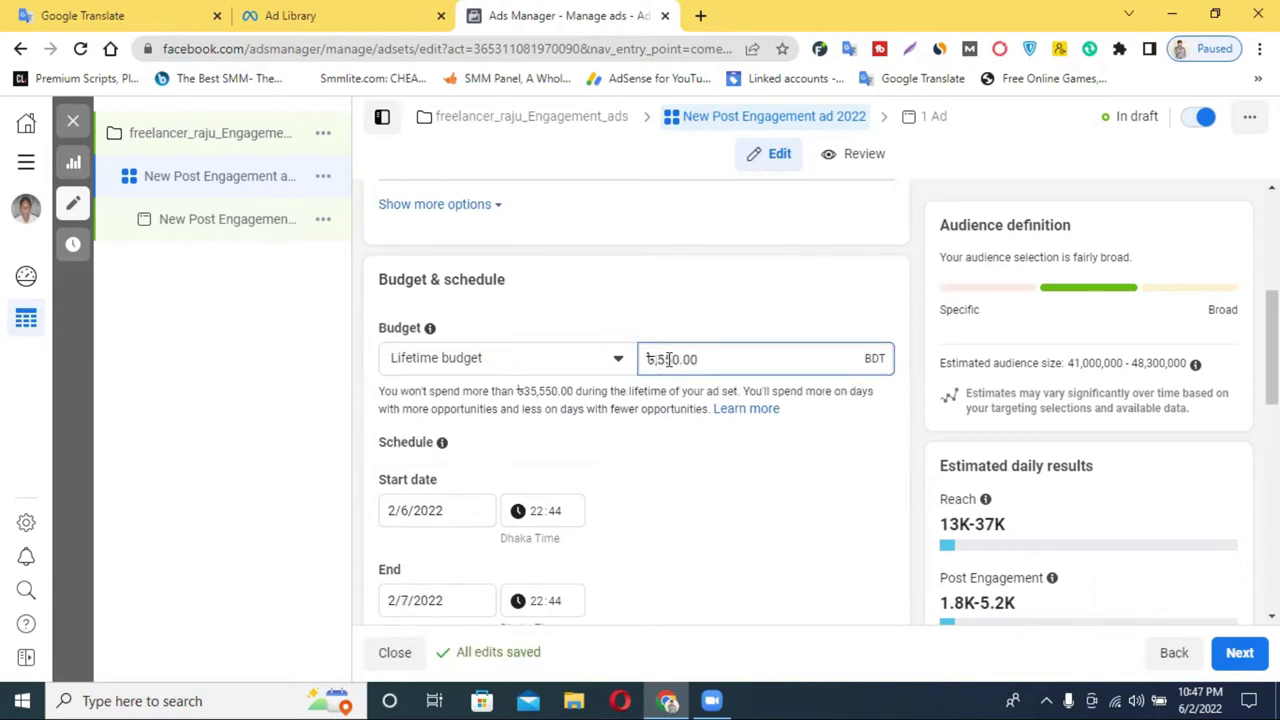
pyautogui.write('20')
pyautogui.press('BackSpace')
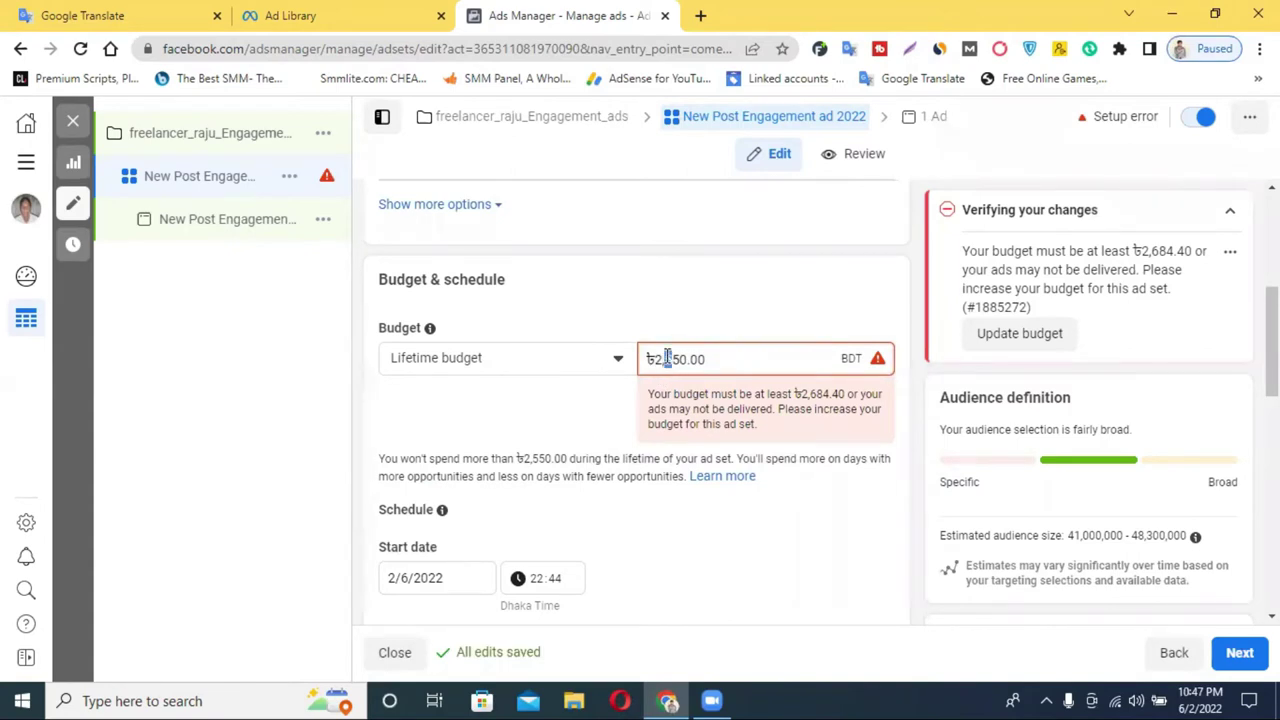
pyautogui.press('Delete')
pyautogui.write('6')
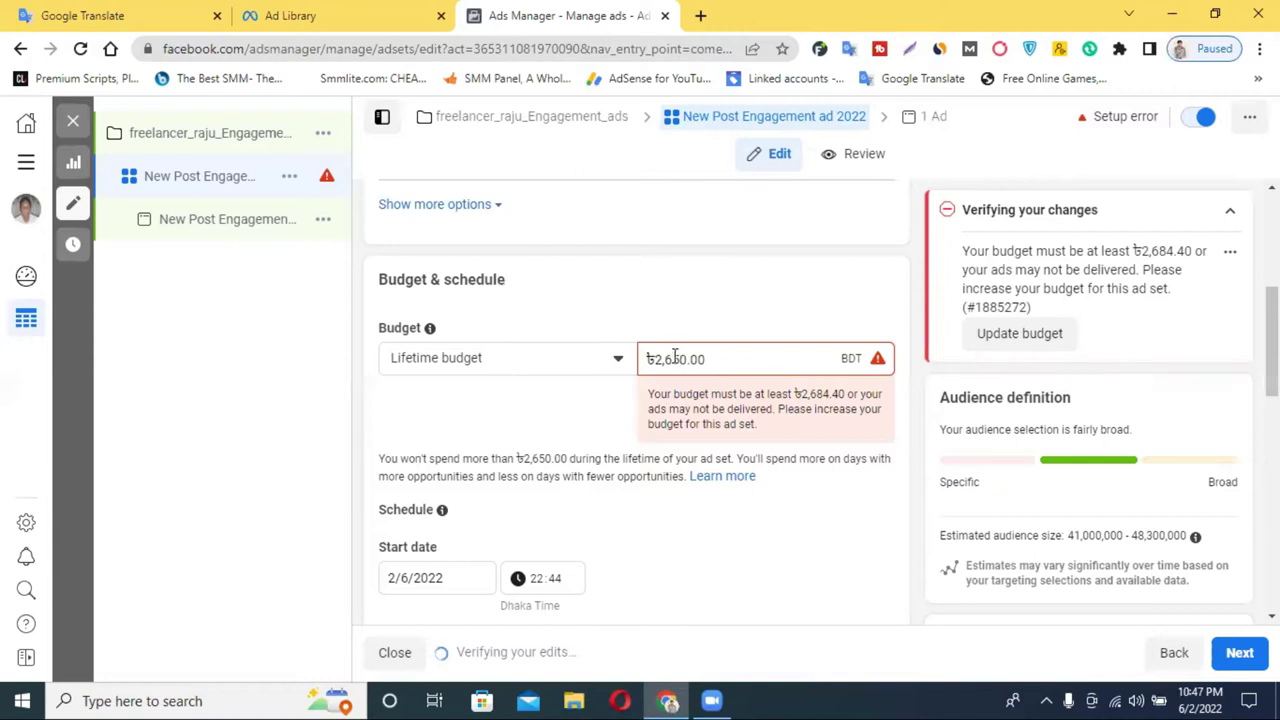
pyautogui.hotkey('shift', 'Left')
pyautogui.write('7')
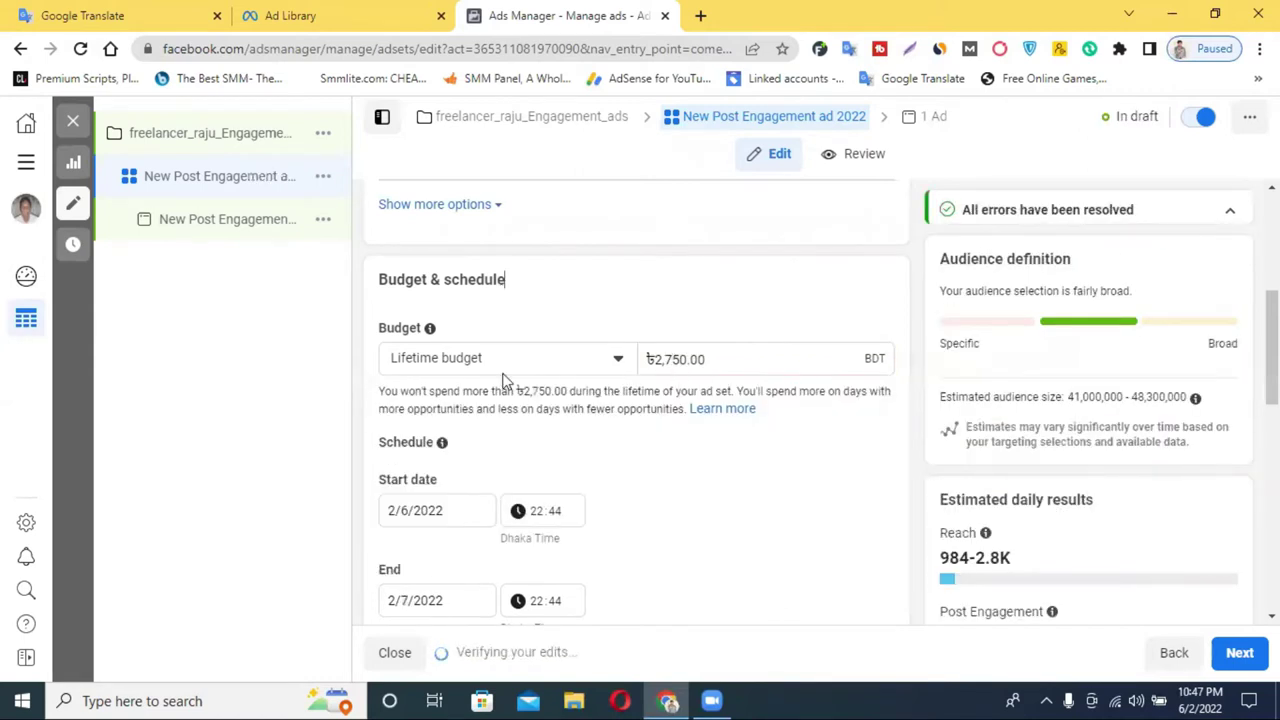
# Set the ad set's schedule to start on 3 June 2022 at 10:00
pyautogui.click(420, 512)
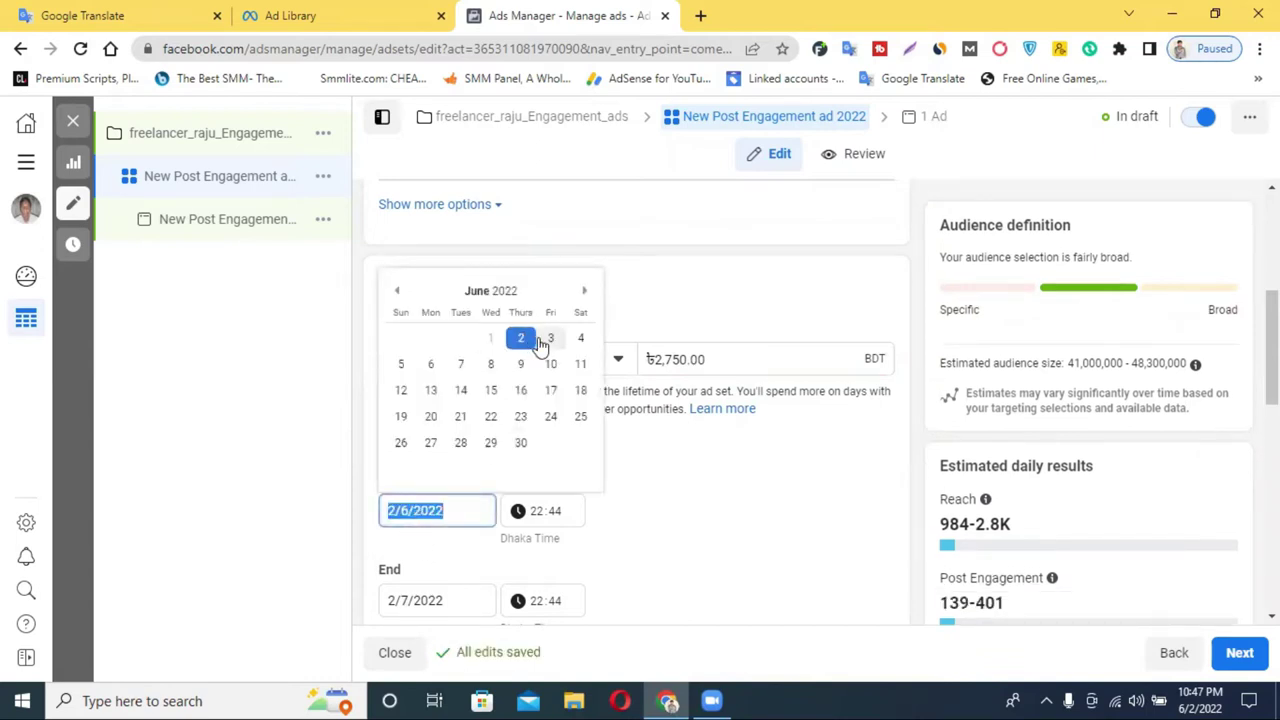
pyautogui.click(540, 340)
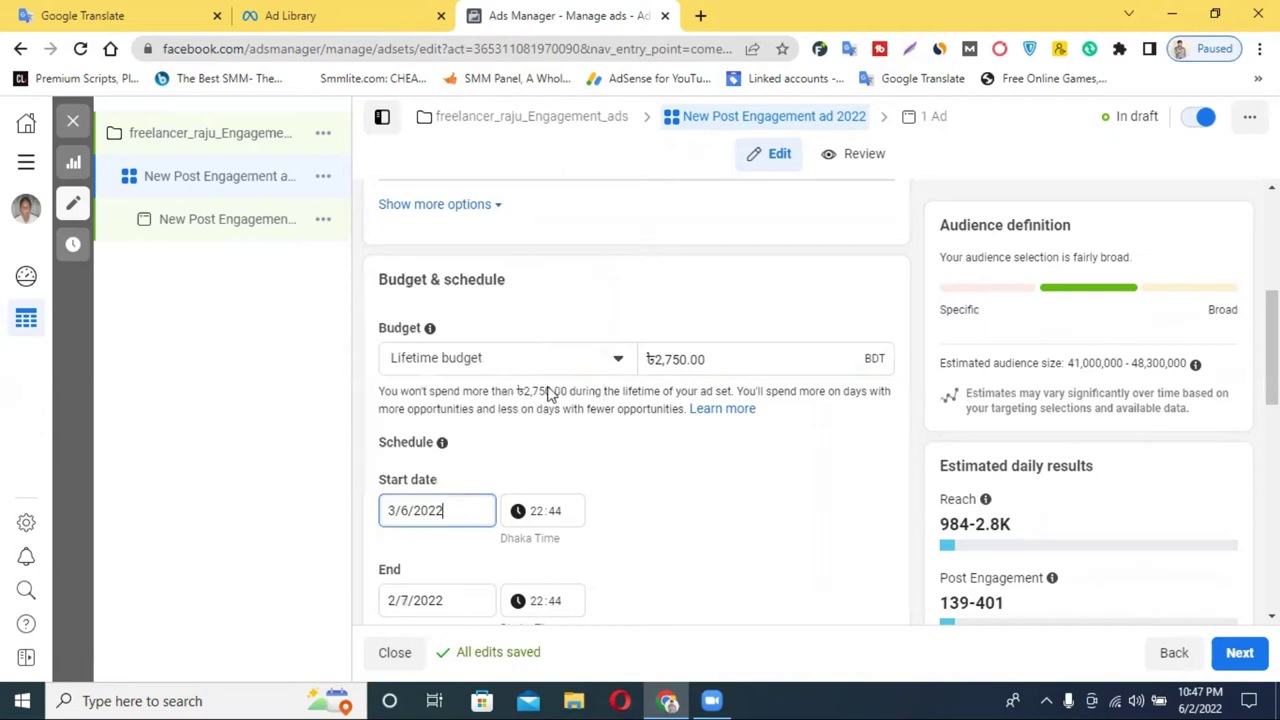
pyautogui.click(535, 513)
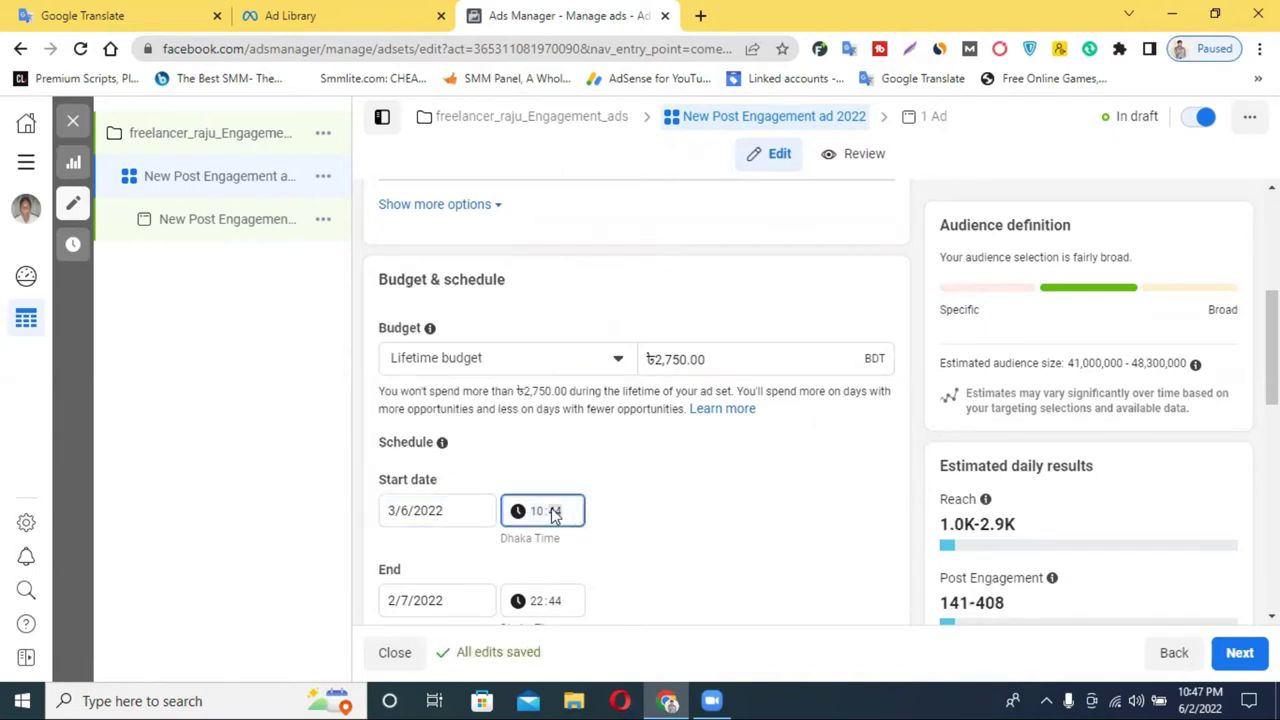
pyautogui.click(701, 517)
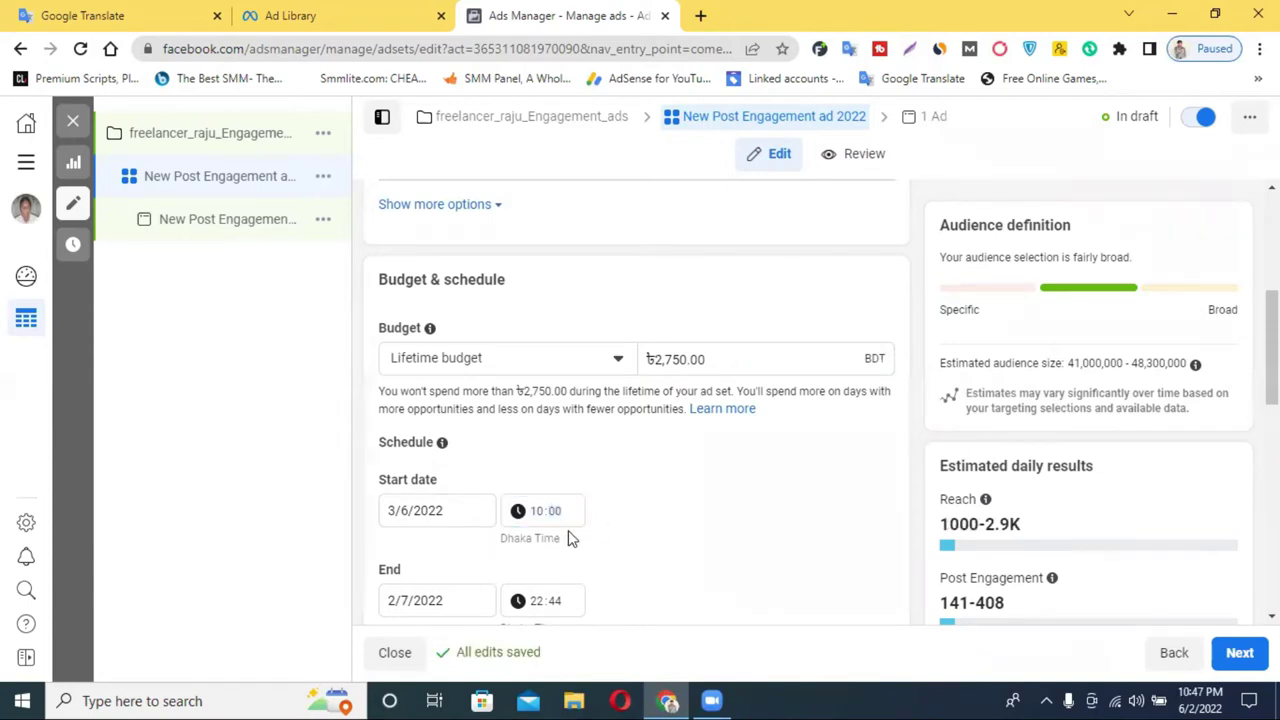
# Try 20 July, 5 July and 4 July 2022 as the ad set's end date
pyautogui.scroll(-1, 390, 505)
pyautogui.click(397, 510)
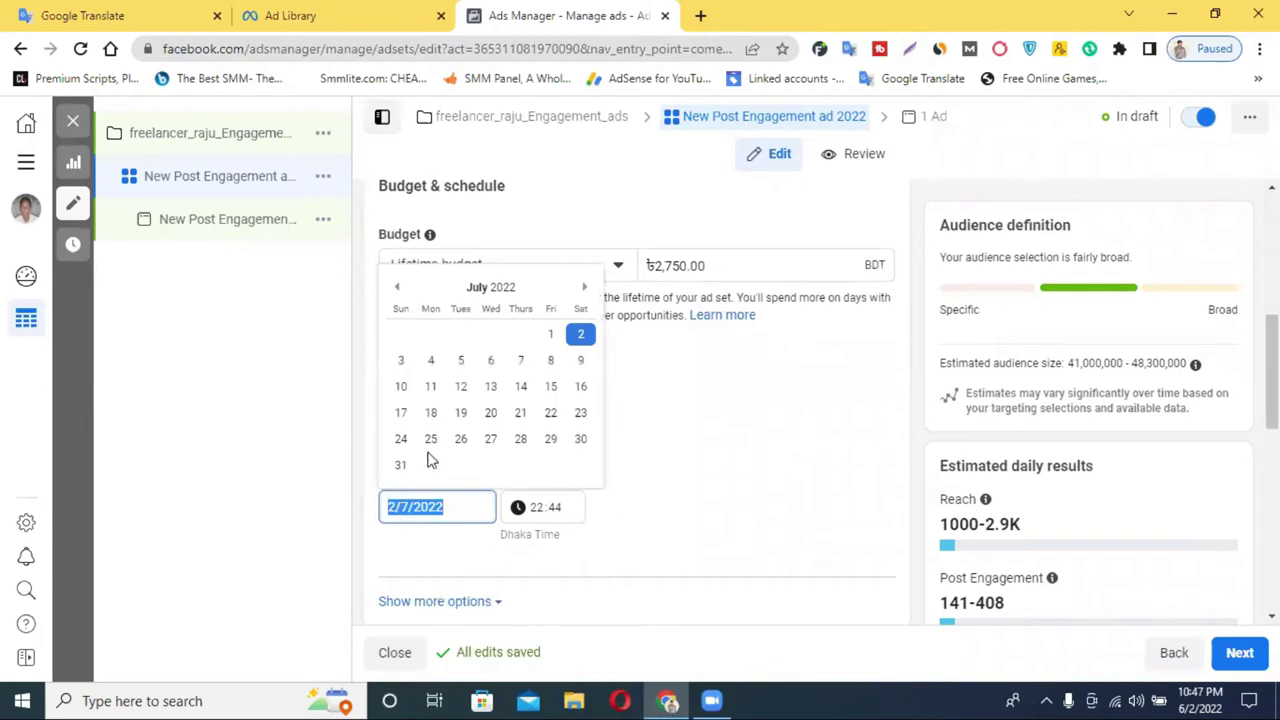
pyautogui.click(490, 414)
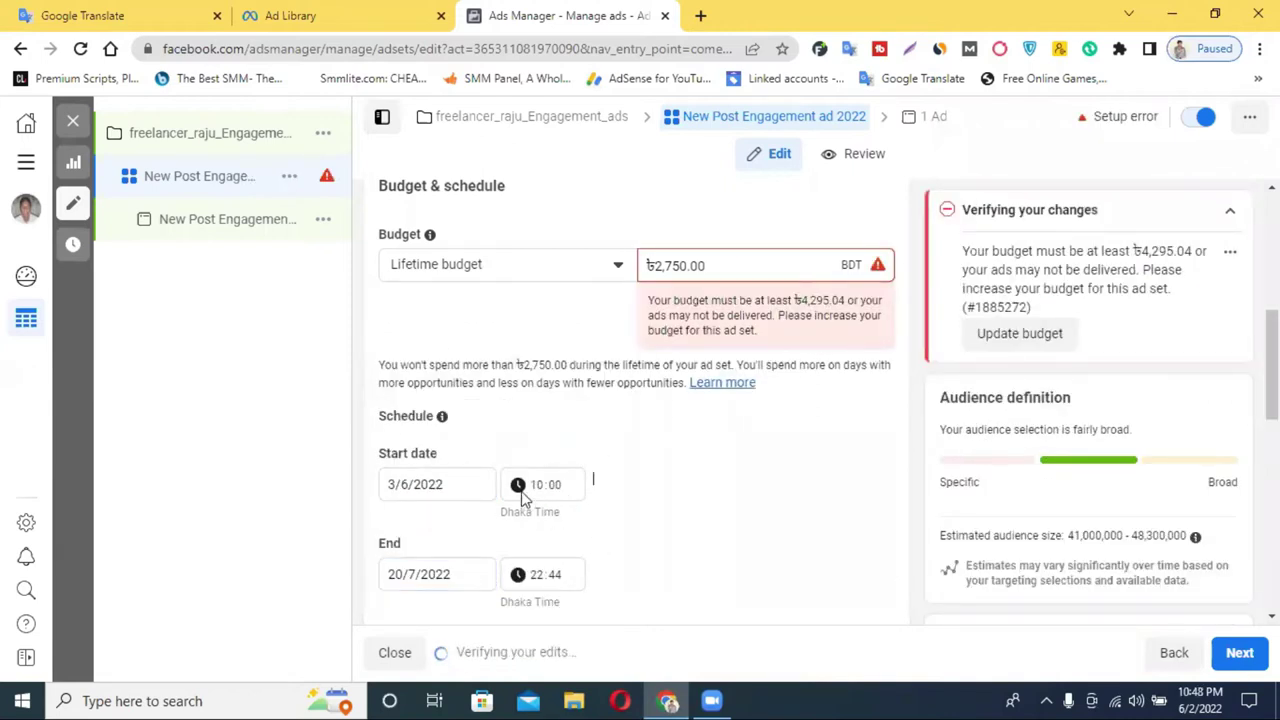
pyautogui.scroll(-2, 397, 528)
pyautogui.click(433, 389)
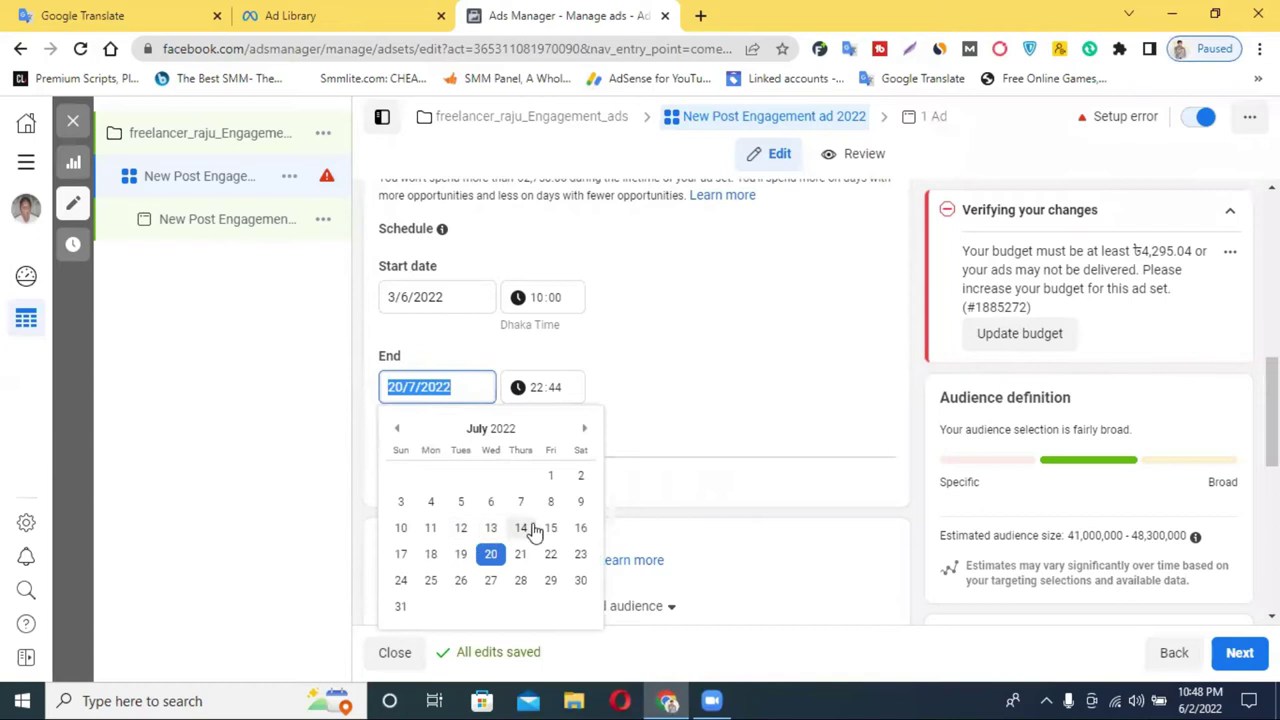
pyautogui.click(461, 502)
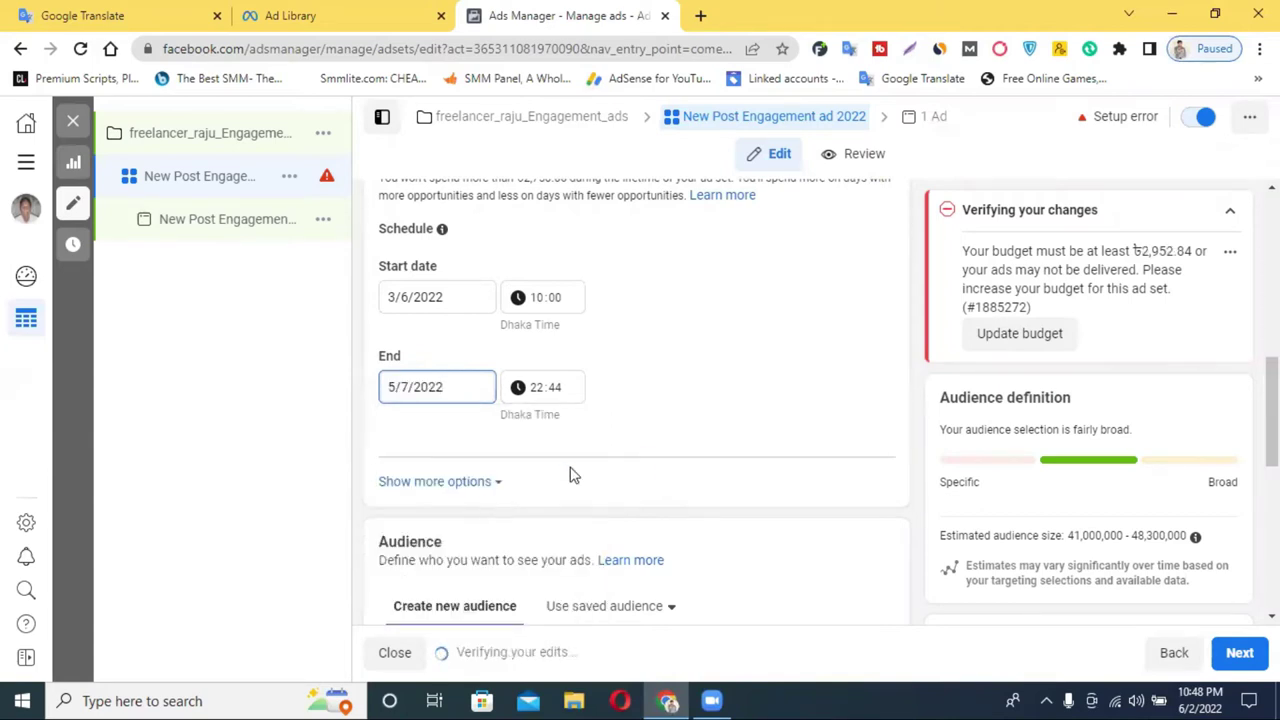
pyautogui.scroll(2, 575, 480)
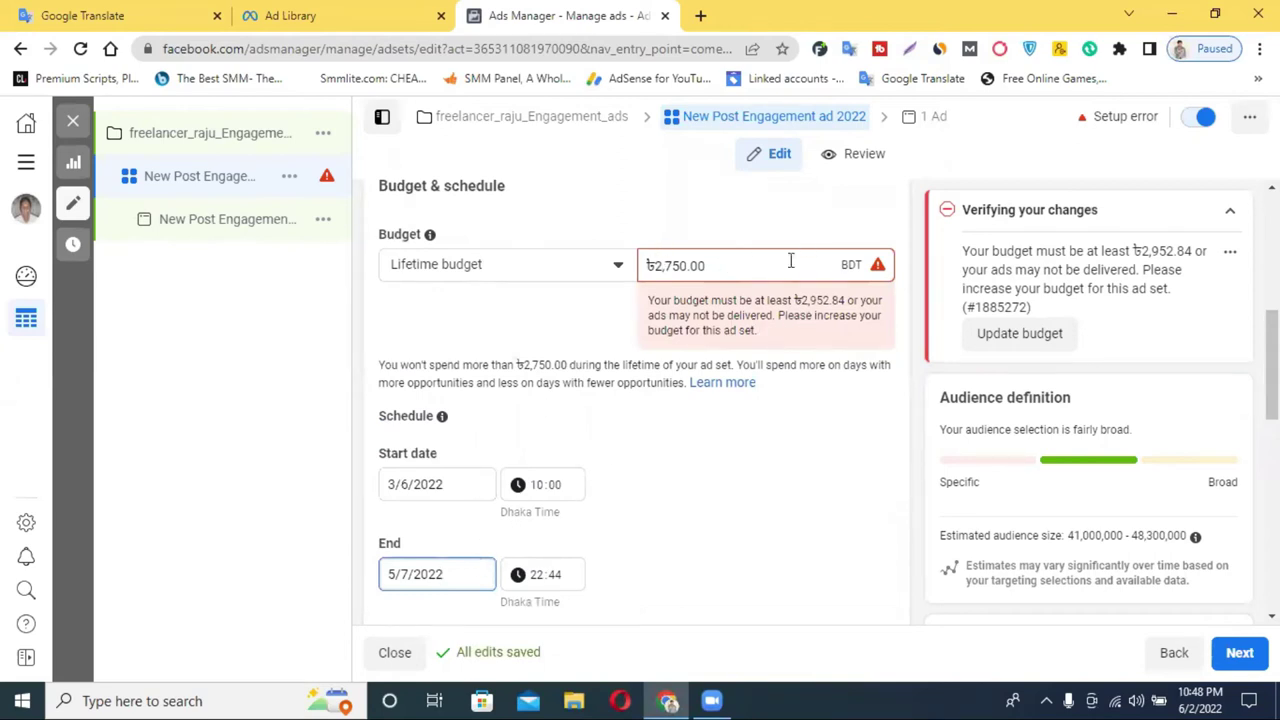
pyautogui.click(451, 574)
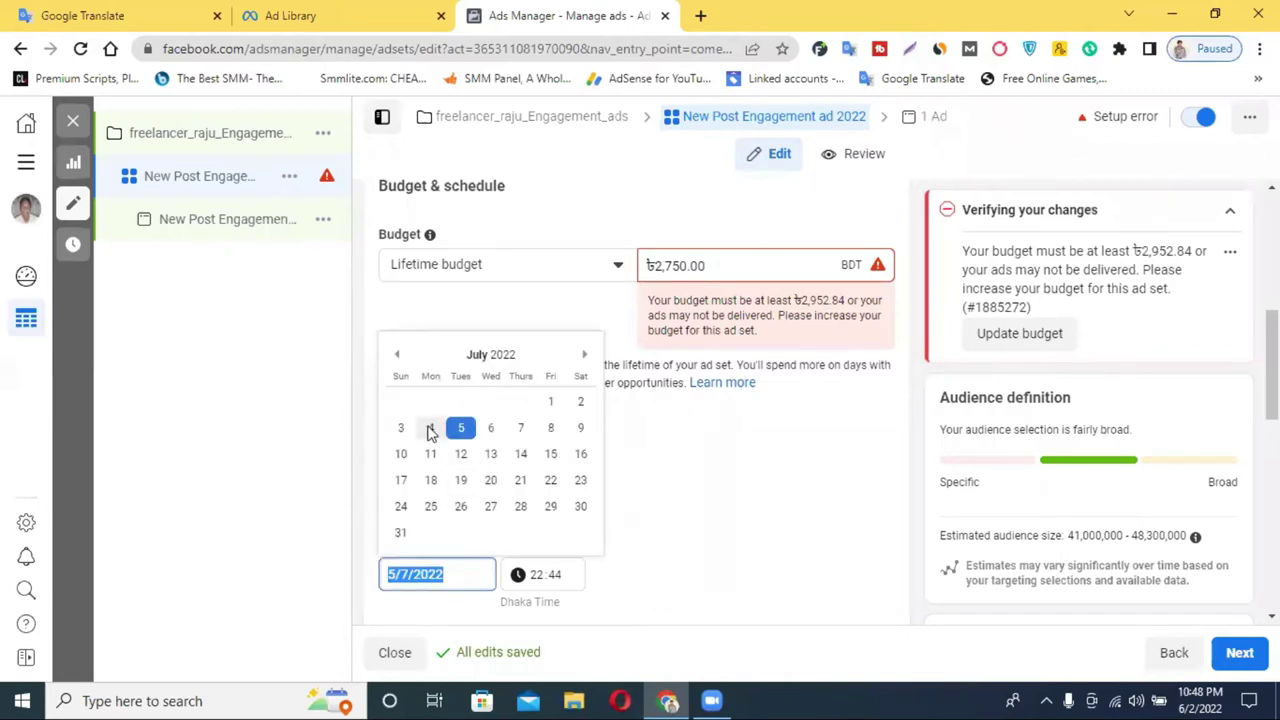
pyautogui.click(430, 432)
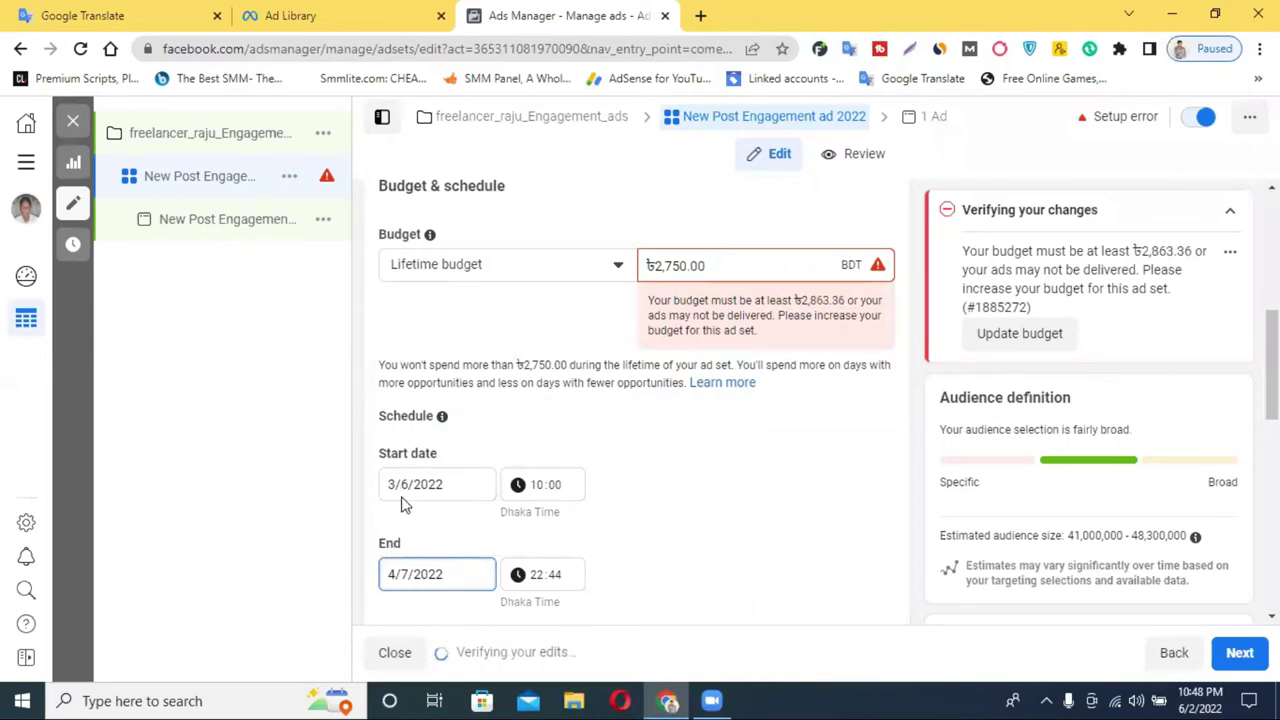
# Set the ad set's end date to 8 July 2022
pyautogui.click(410, 573)
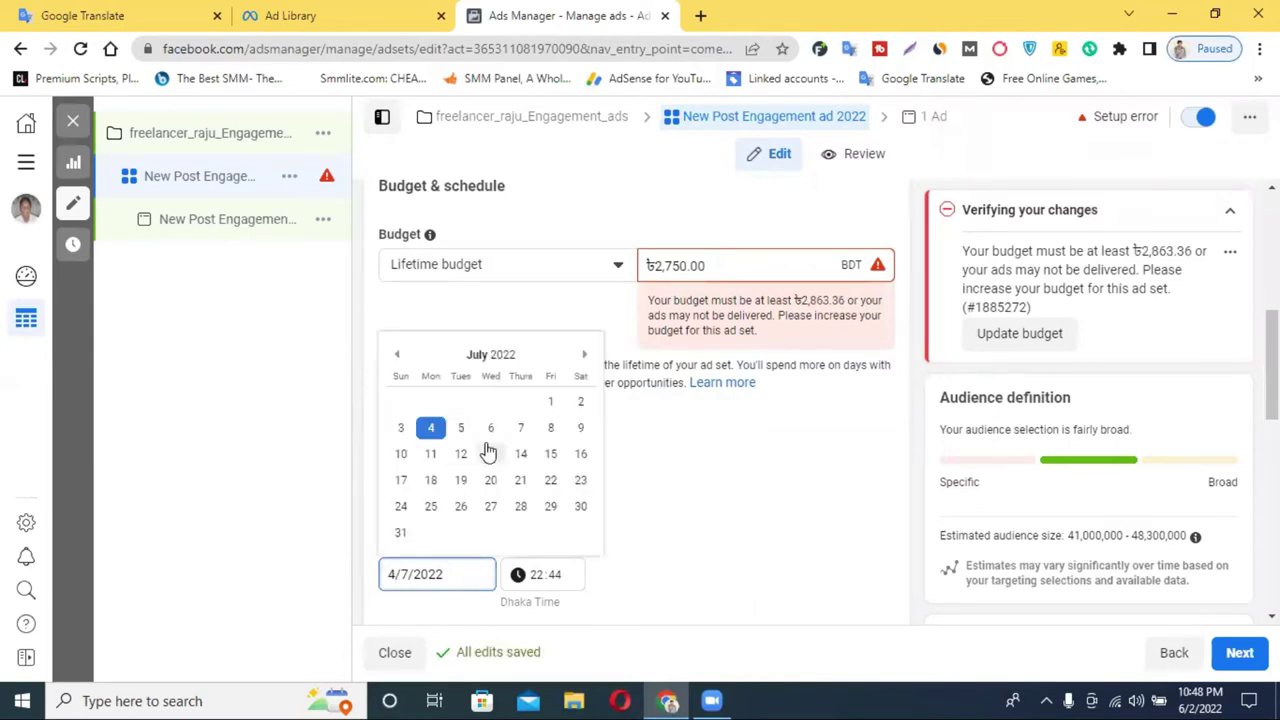
pyautogui.click(551, 429)
pyautogui.scroll(-1, 686, 524)
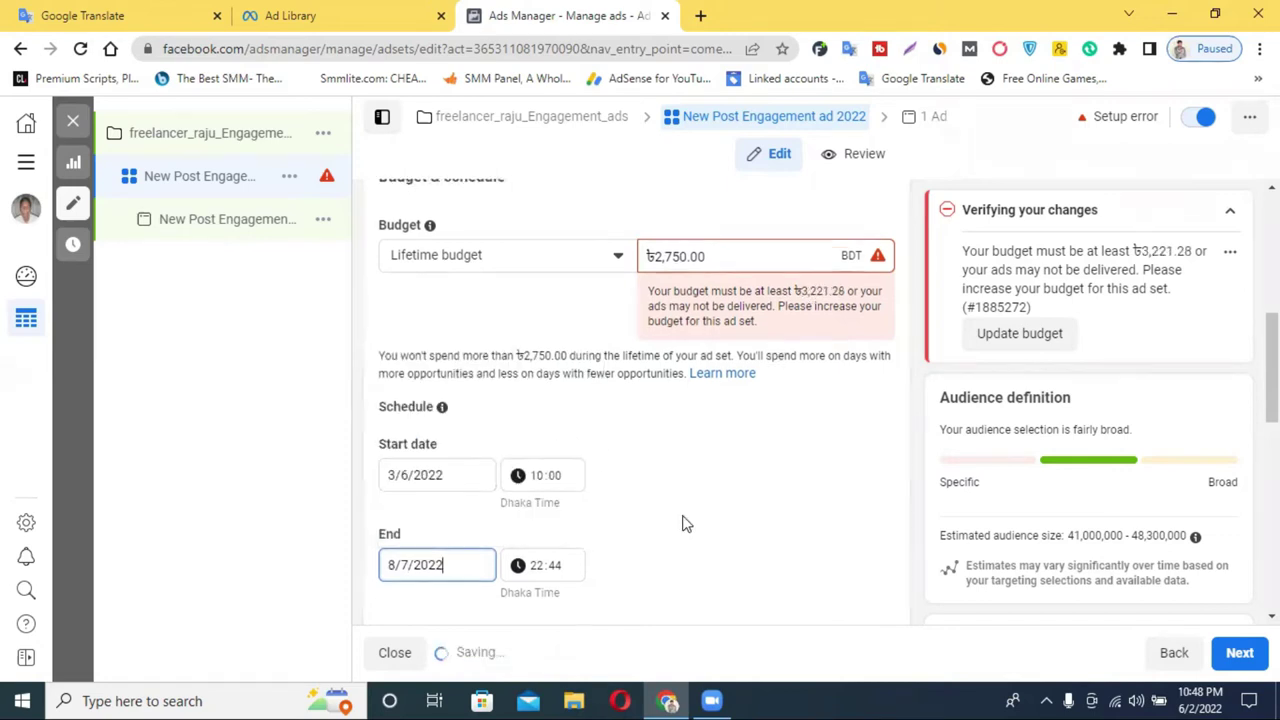
# Switch the ad set's budget type back to Daily budget
pyautogui.scroll(1, 686, 524)
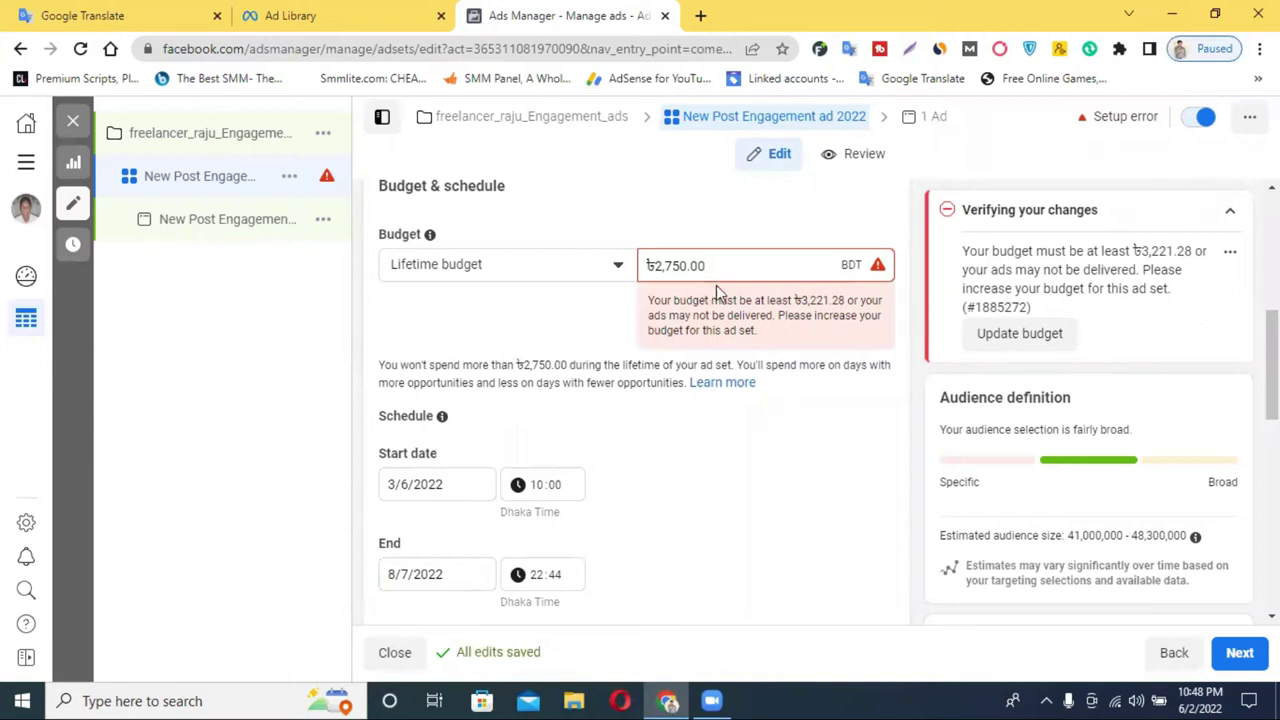
pyautogui.click(540, 272)
pyautogui.click(452, 306)
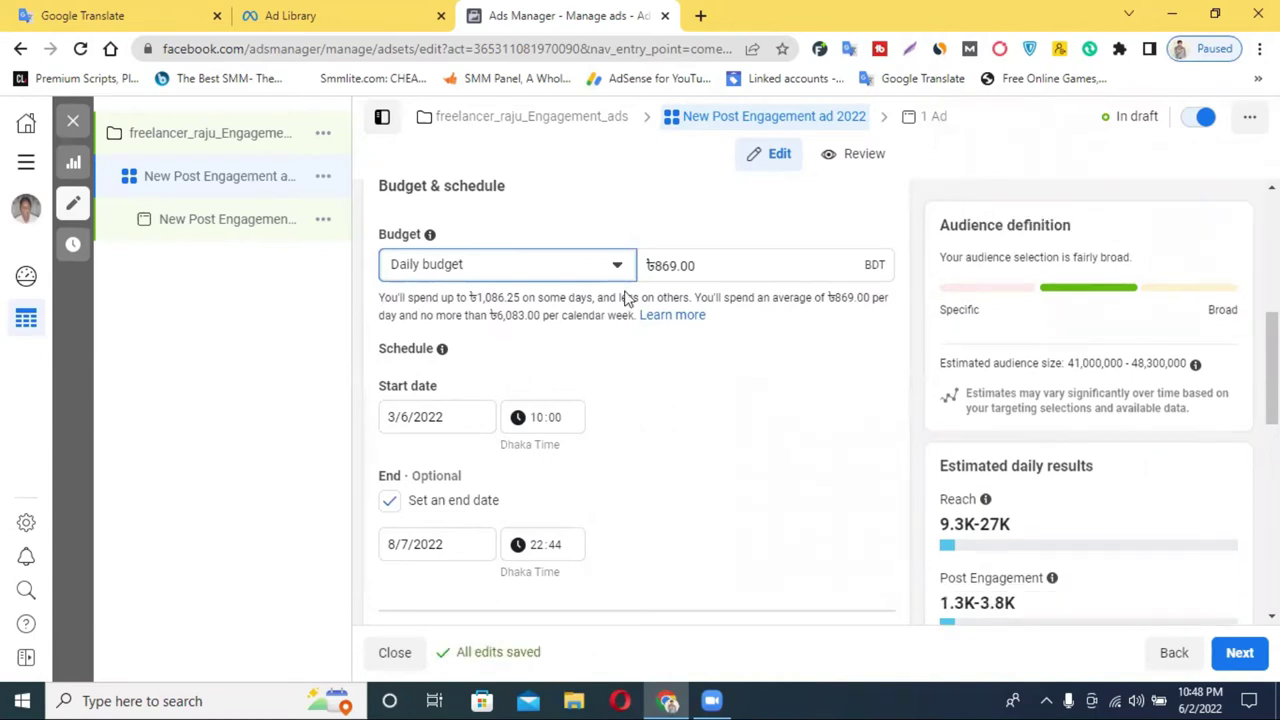
# Examine the ad set's daily budget amount and its weekly spending limit
pyautogui.doubleClick(668, 262)
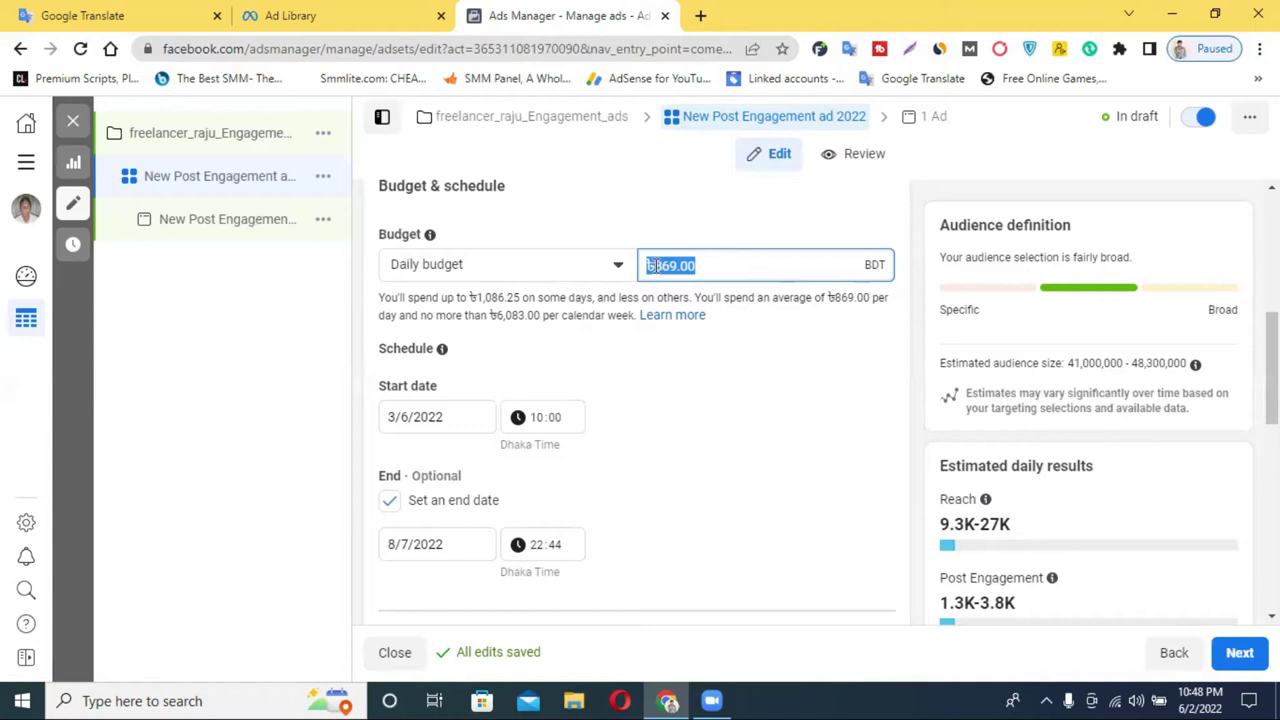
pyautogui.moveTo(489, 315); pyautogui.dragTo(499, 315)
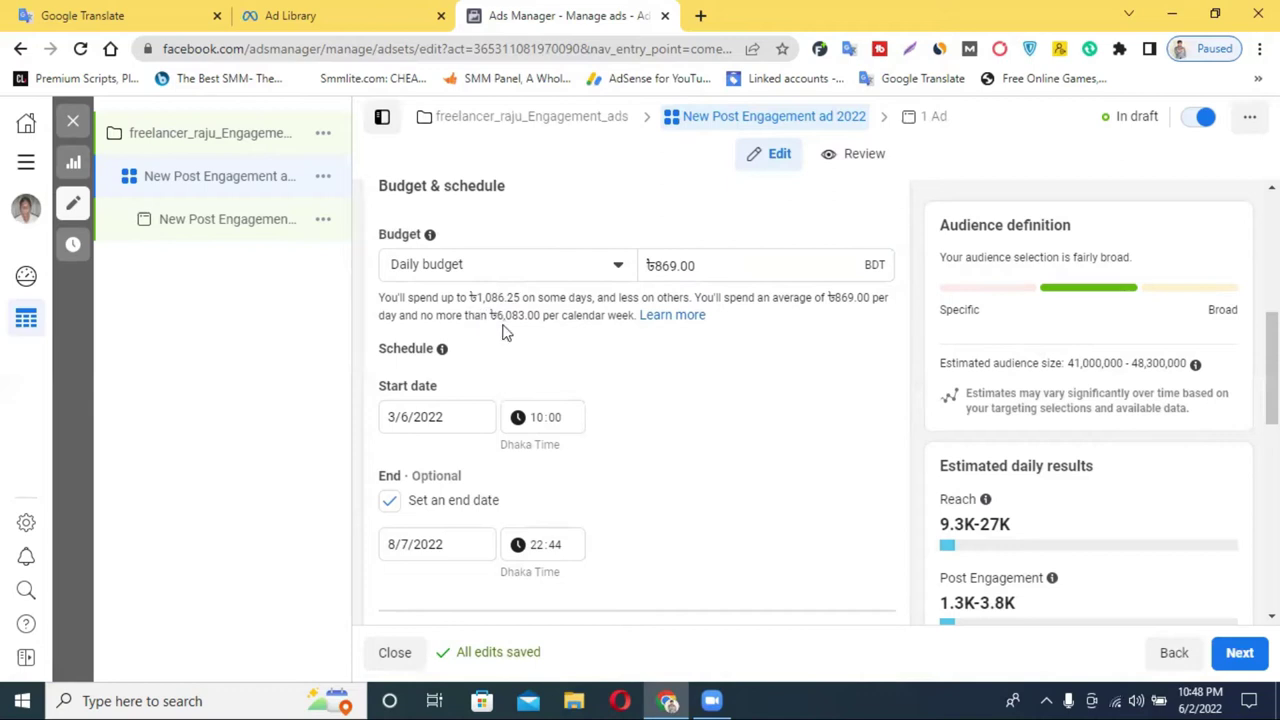
# Open facebook.com in a new browser tab, look through the managed Pages, and return to Ads Manager
pyautogui.click(703, 16)
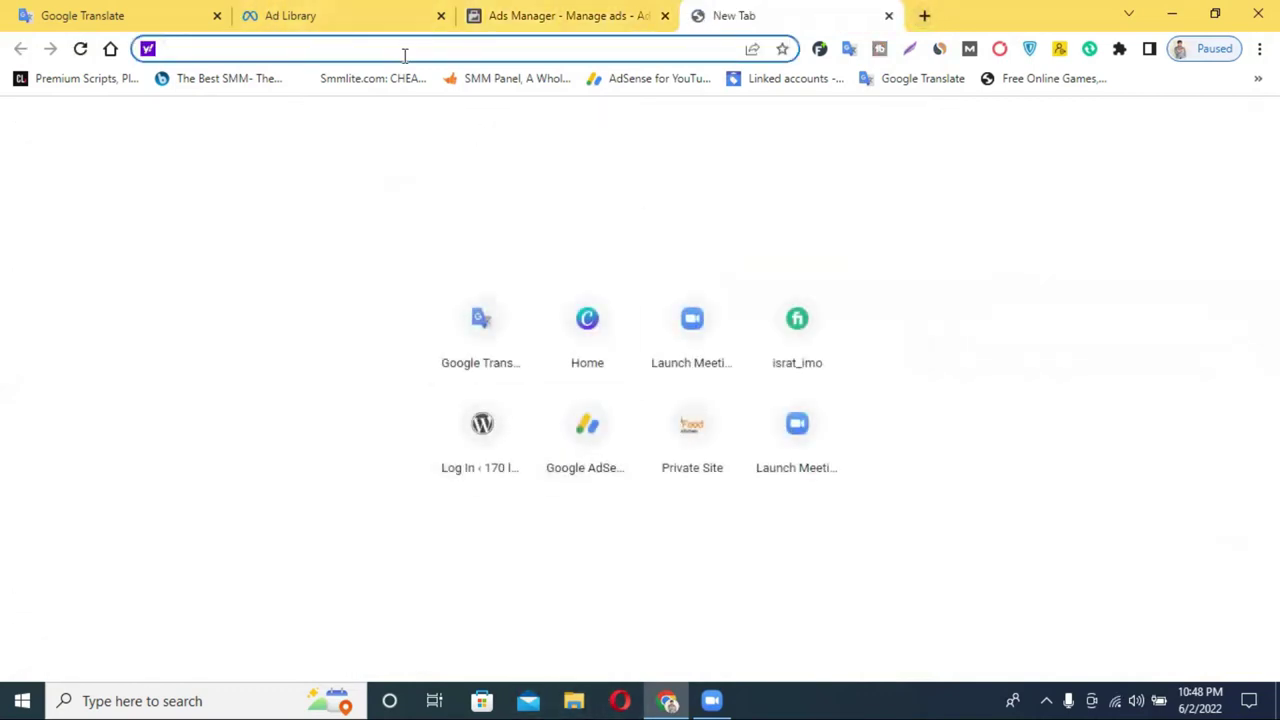
pyautogui.write('facebook.com')
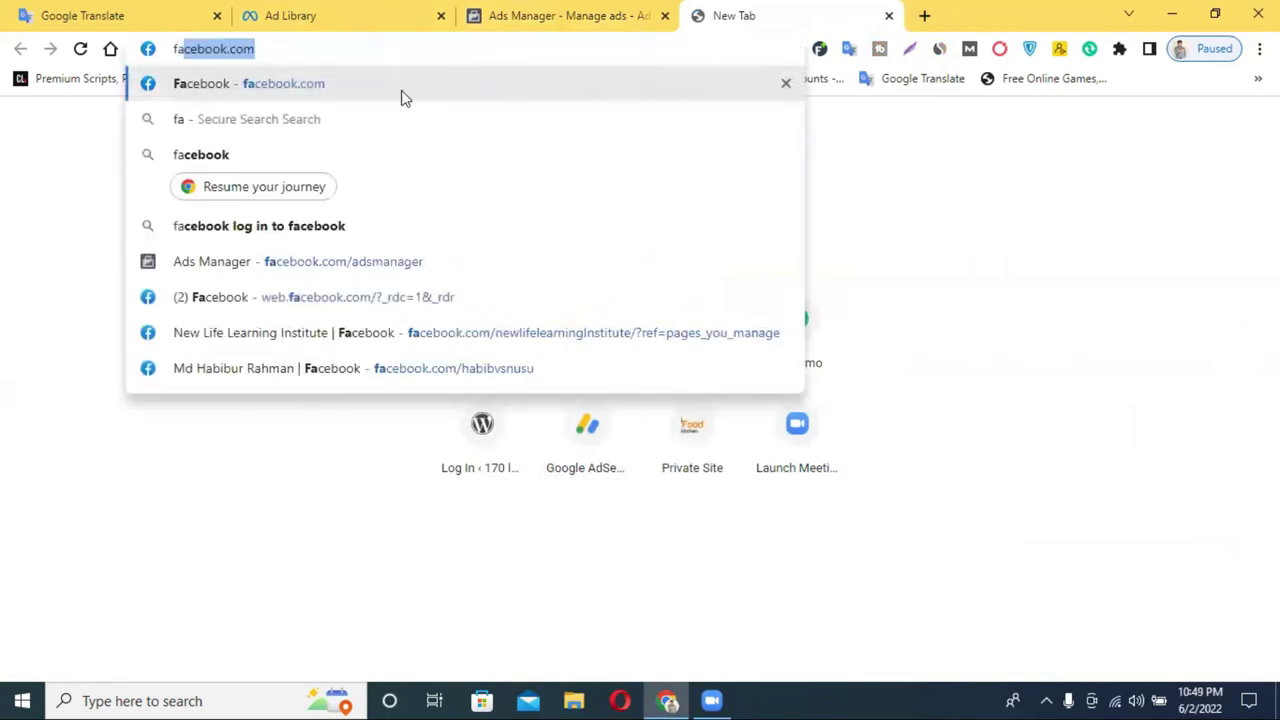
pyautogui.press('Return')
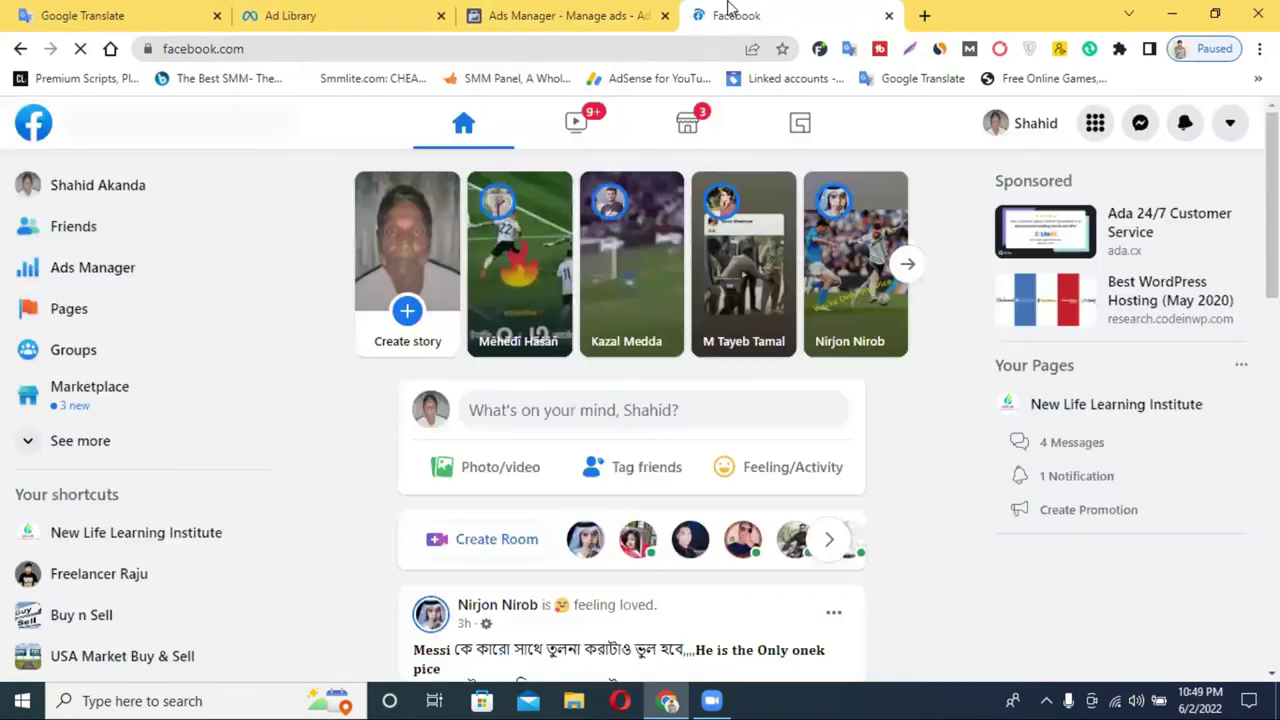
pyautogui.click(163, 322)
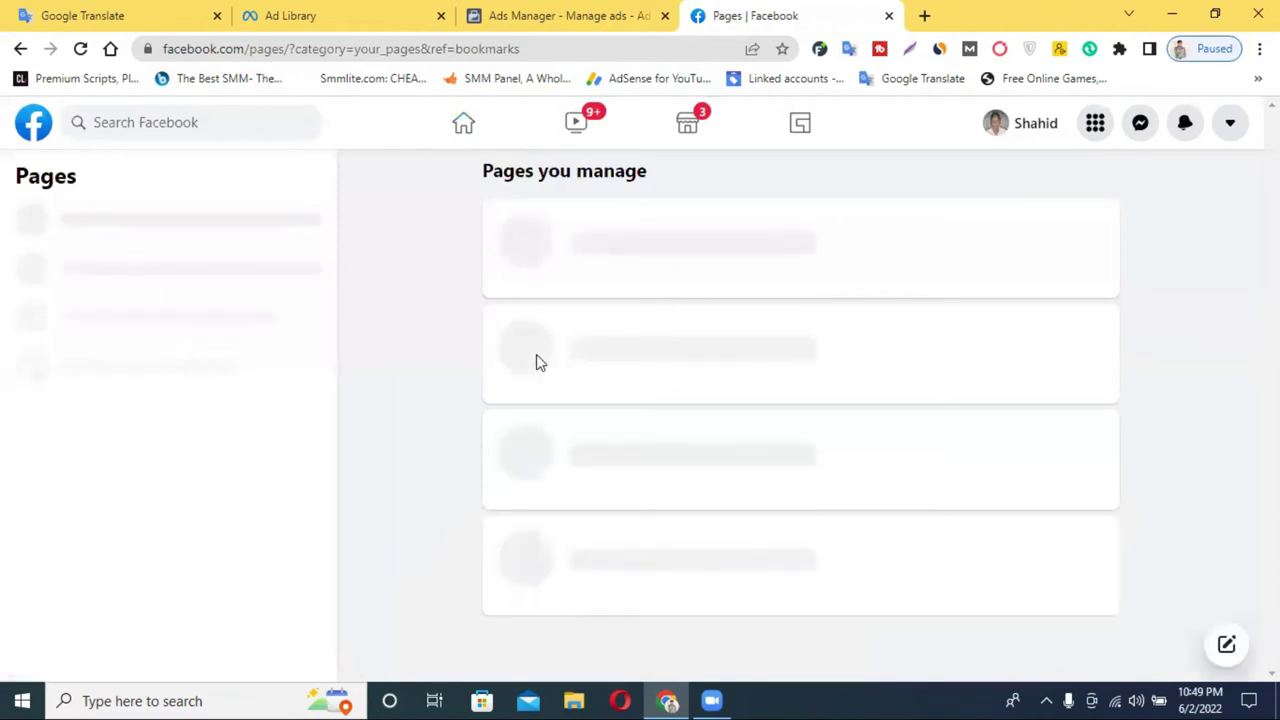
pyautogui.click(523, 14)
pyautogui.click(757, 12)
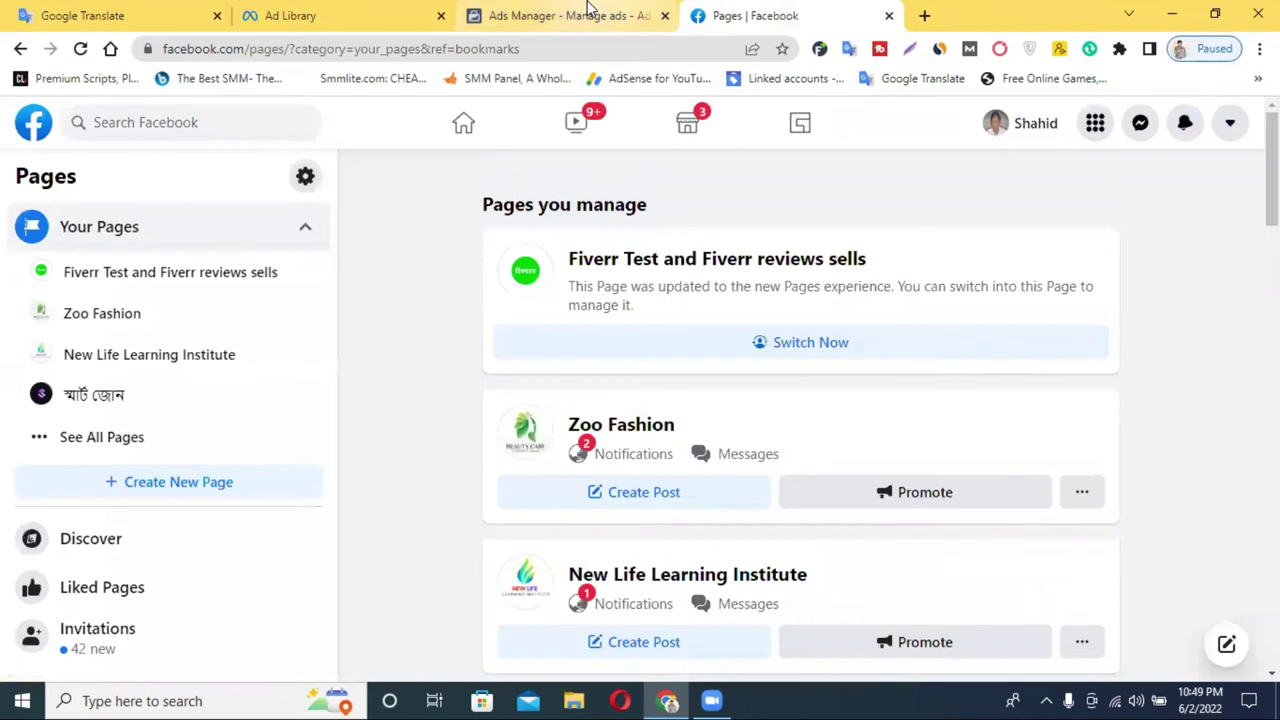
pyautogui.scroll(-3, 645, 435)
pyautogui.scroll(-9, 645, 435)
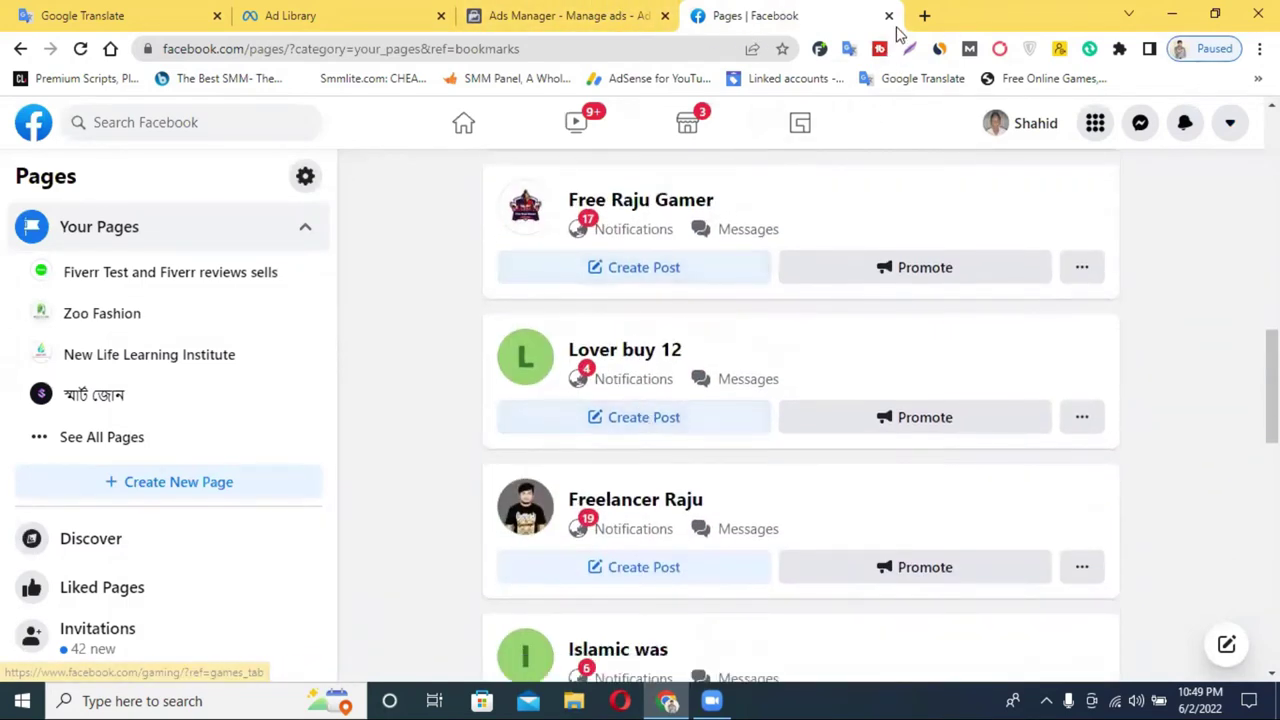
pyautogui.click(550, 12)
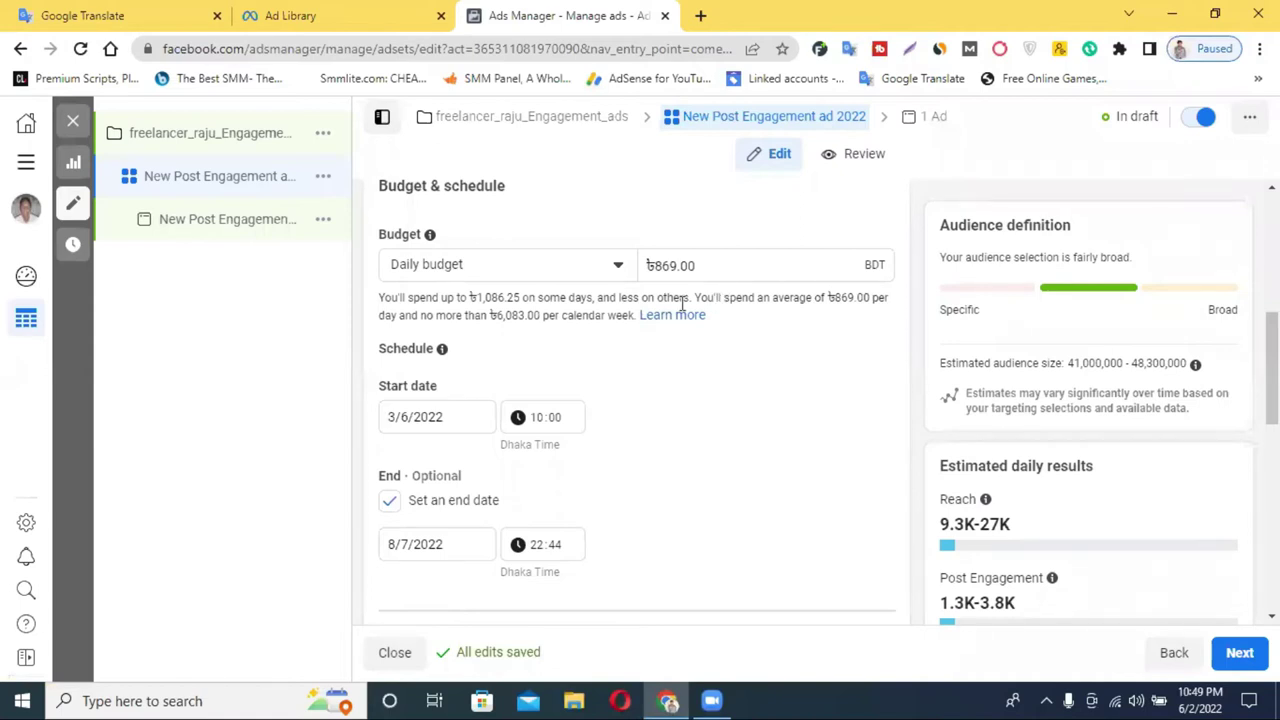
# Remove the end date from the ad set's schedule, leaving the start date as it is
pyautogui.scroll(-1, 508, 434)
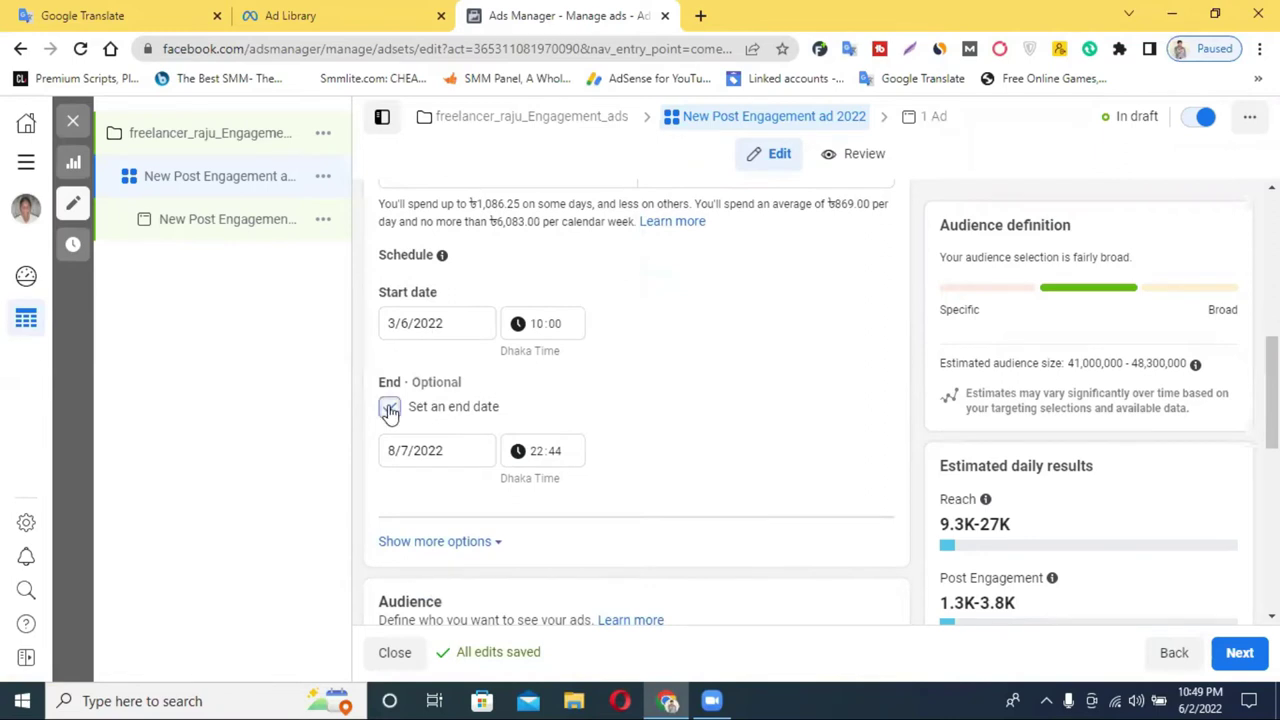
pyautogui.click(389, 408)
pyautogui.click(421, 329)
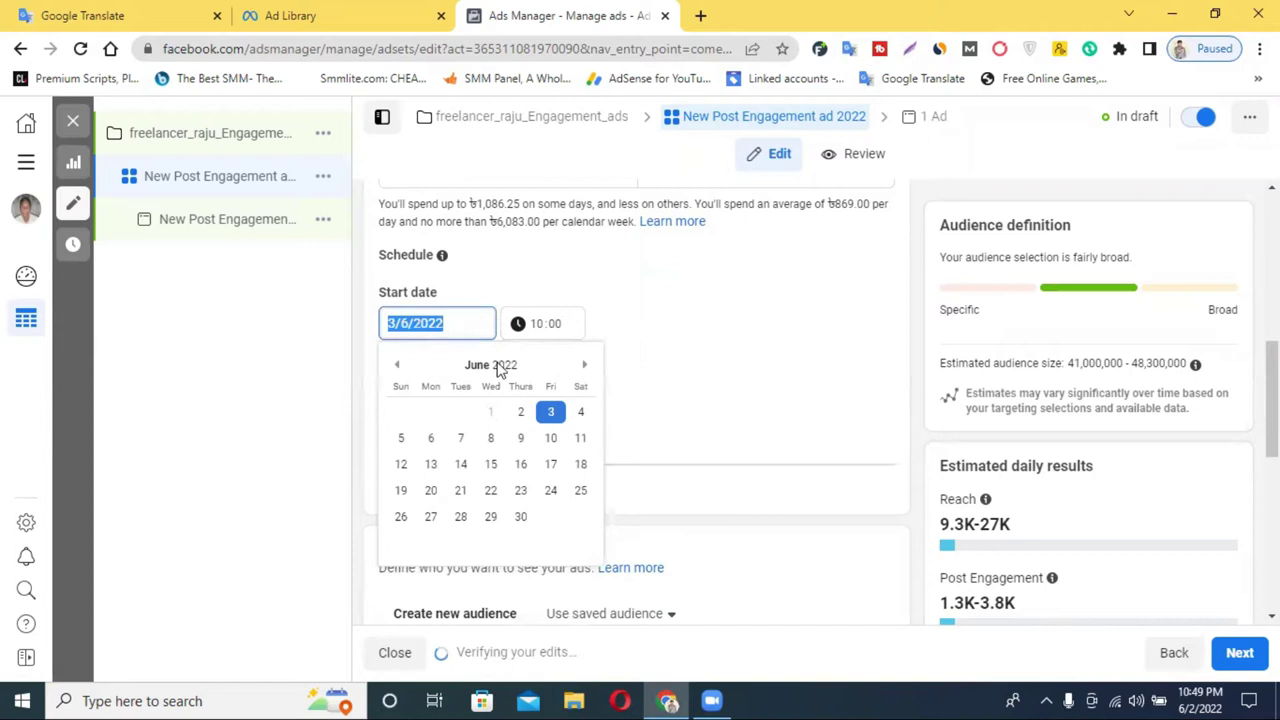
pyautogui.click(679, 420)
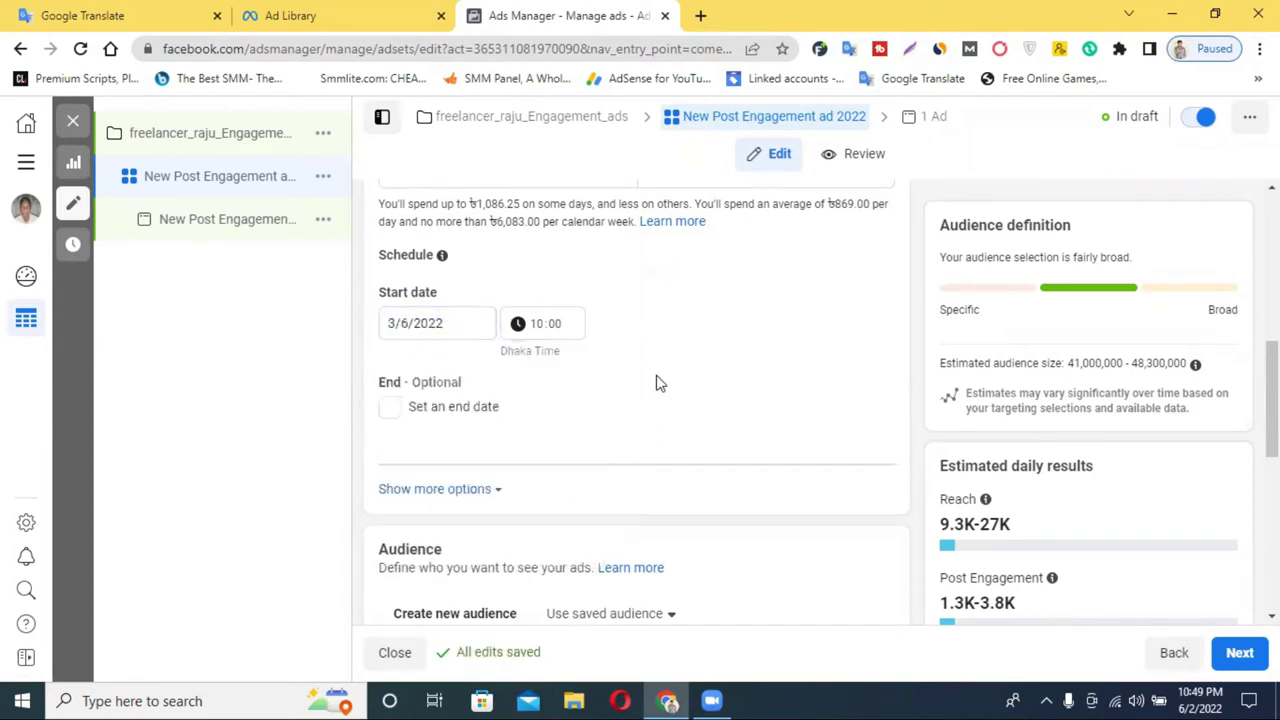
# Set the ad set's daily budget to 500.00 BDT
pyautogui.scroll(3, 659, 383)
pyautogui.click(657, 452)
pyautogui.write('500.00')
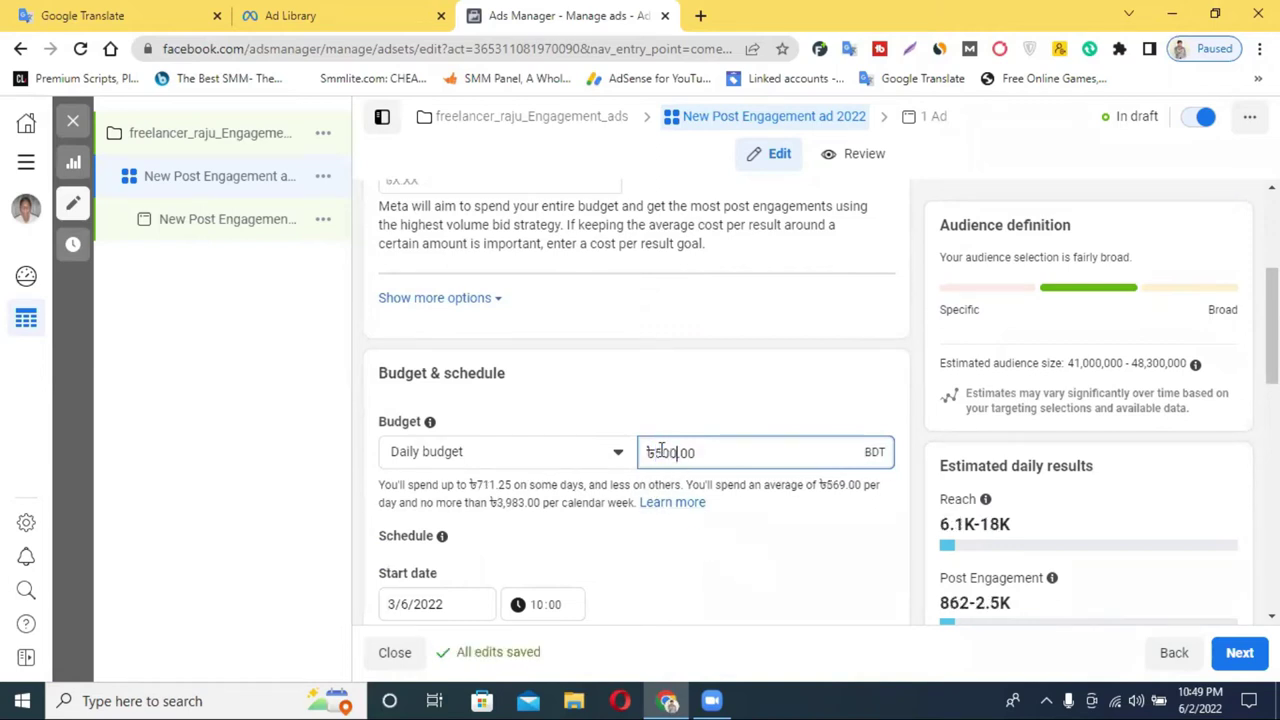
pyautogui.click(751, 568)
pyautogui.scroll(-2, 751, 560)
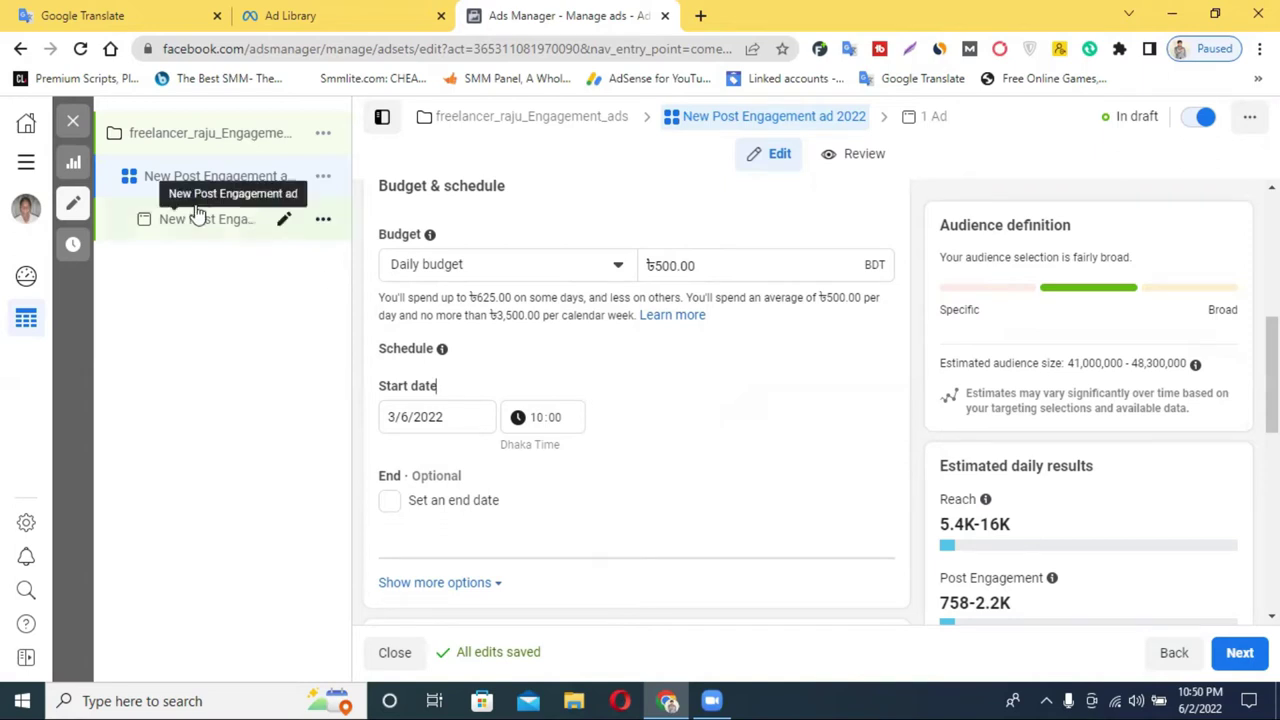
# Review the ad set's delivery optimisation, budget, schedule and audience sections
pyautogui.scroll(-3, 690, 305)
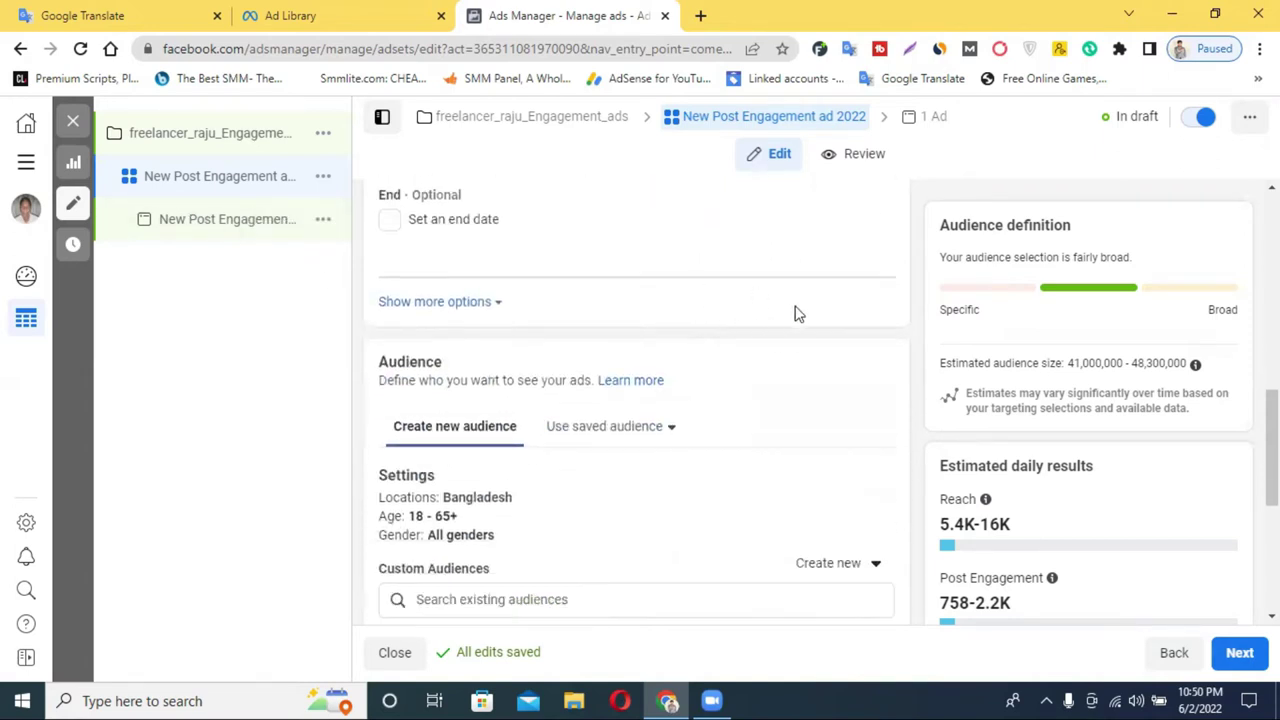
pyautogui.scroll(2, 797, 314)
pyautogui.scroll(4, 797, 318)
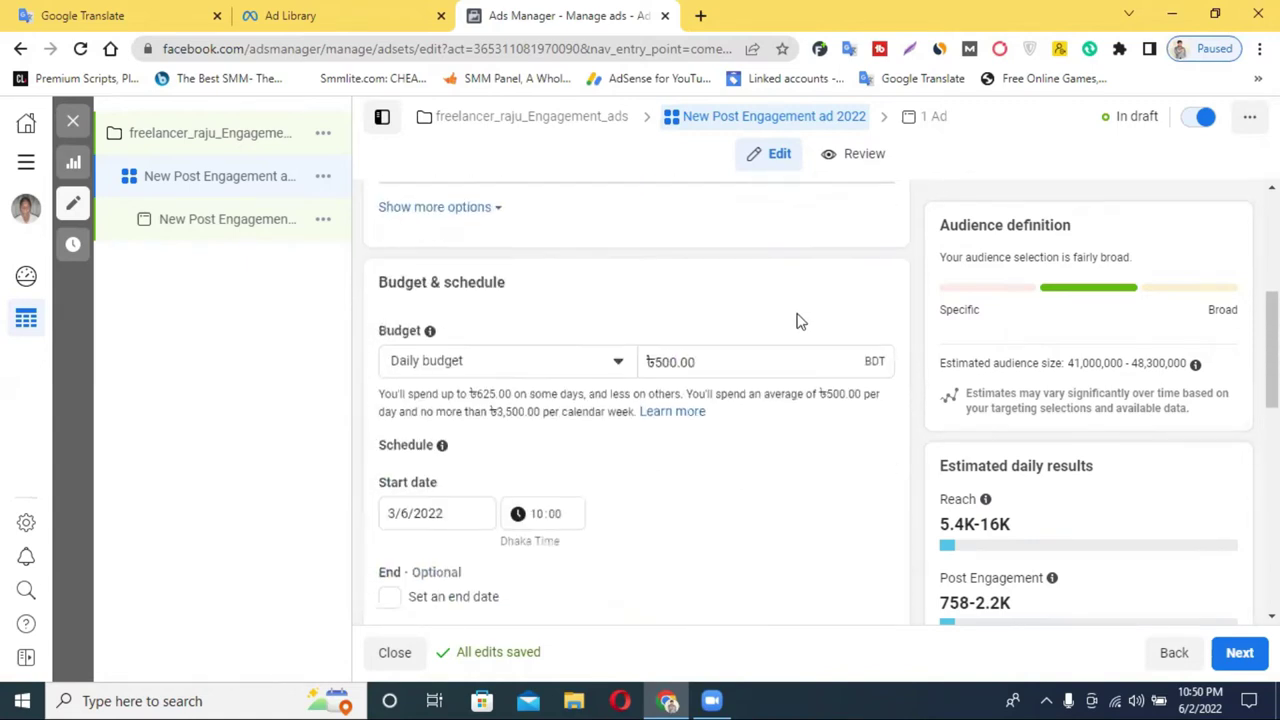
pyautogui.scroll(2, 786, 323)
pyautogui.scroll(-6, 780, 325)
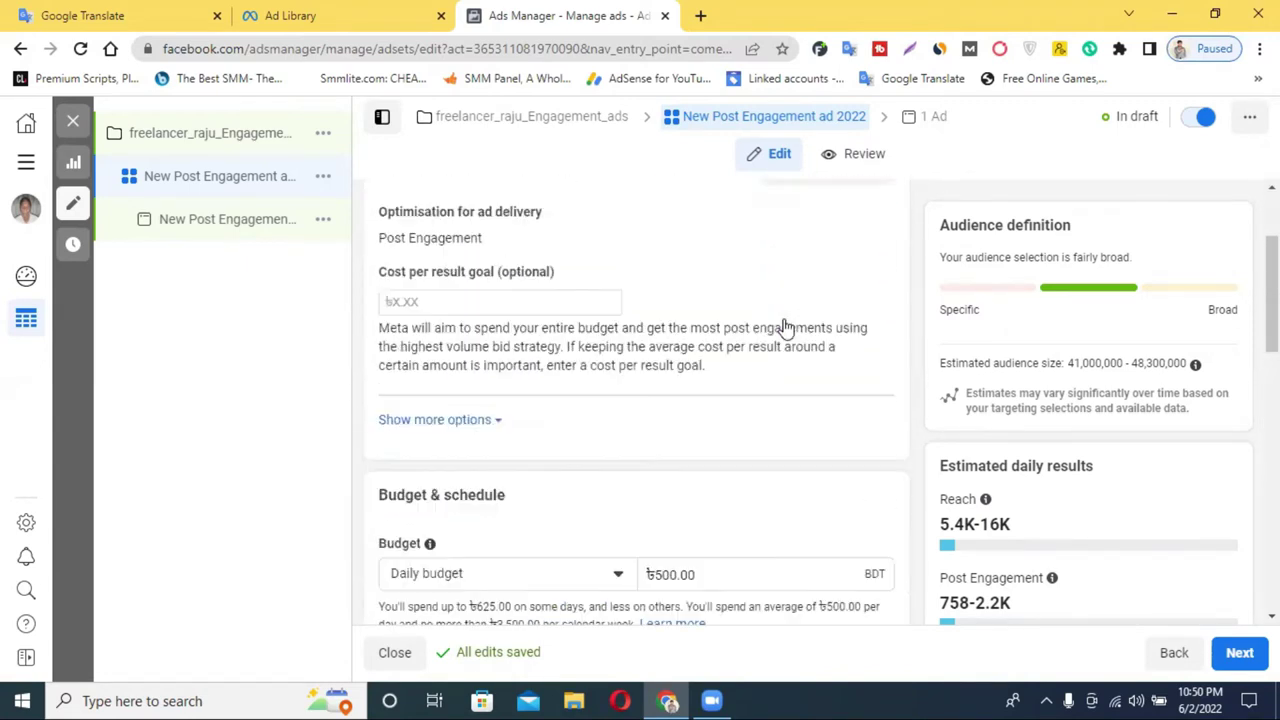
pyautogui.scroll(3, 695, 318)
pyautogui.scroll(-3, 580, 300)
pyautogui.scroll(-1, 497, 370)
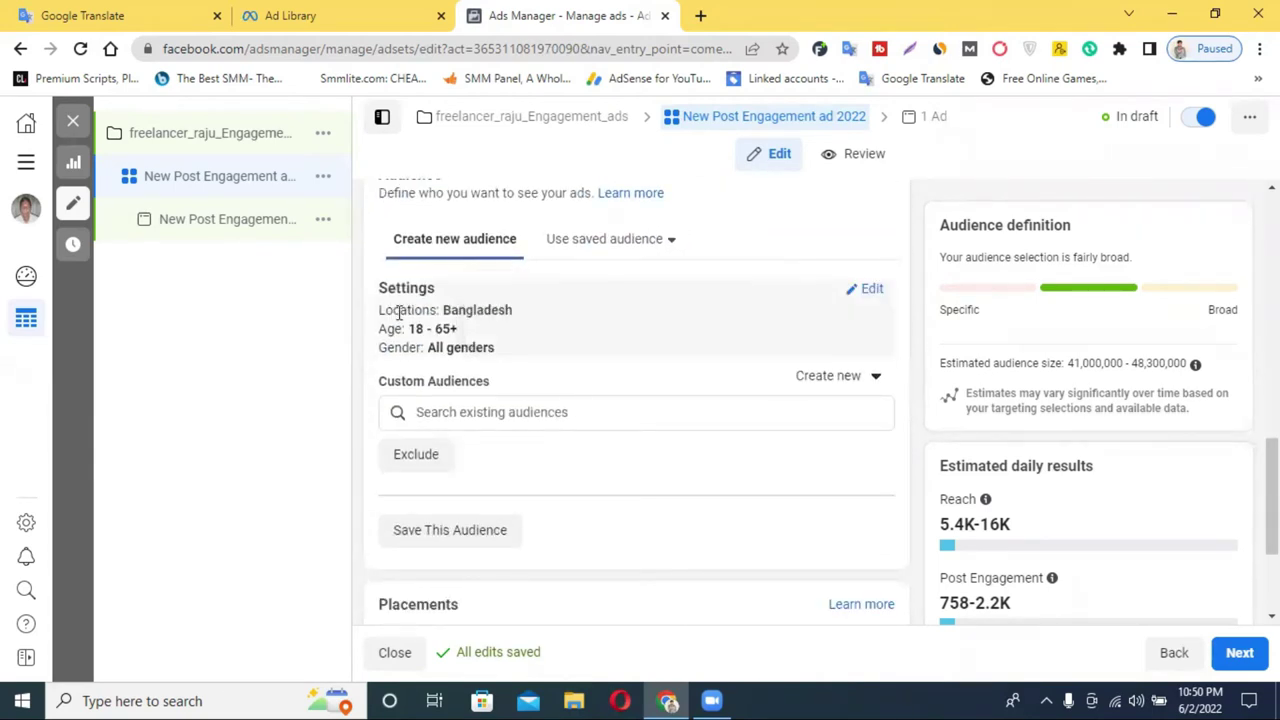
# Open the new audience's settings for editing and remove Bangladesh from its locations
pyautogui.click(858, 294)
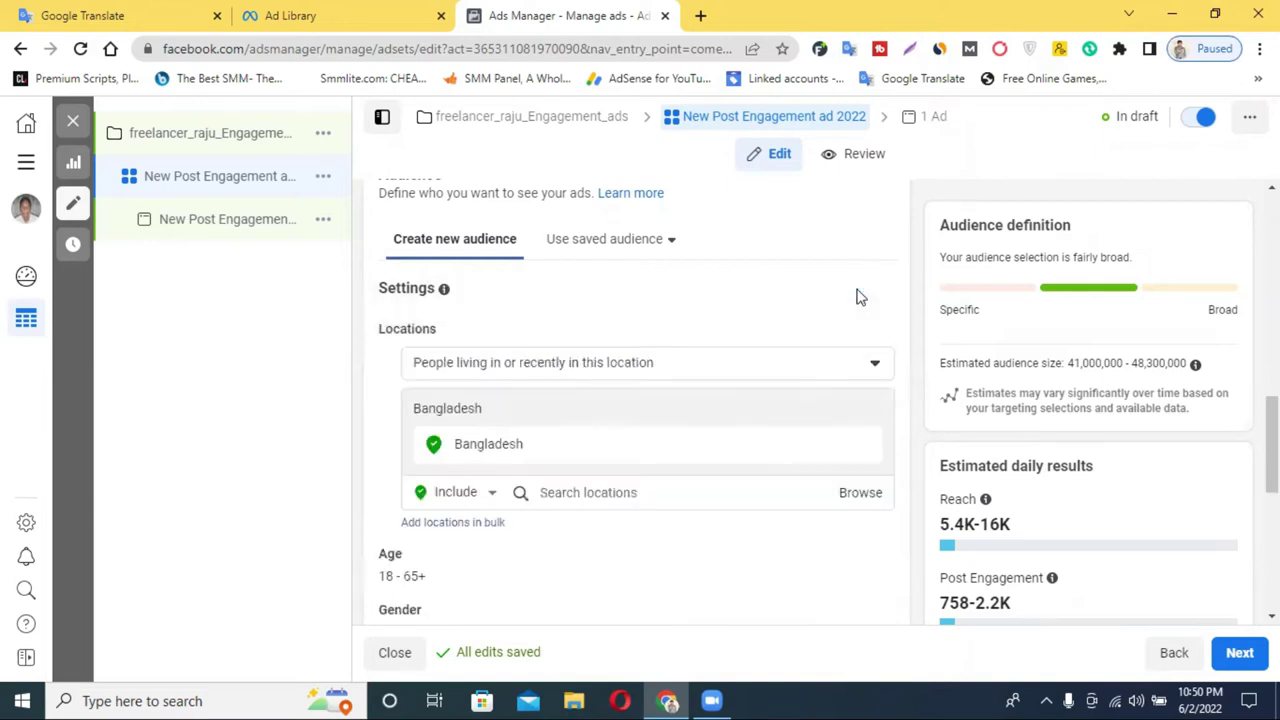
pyautogui.scroll(-2, 631, 360)
pyautogui.moveTo(543, 268)
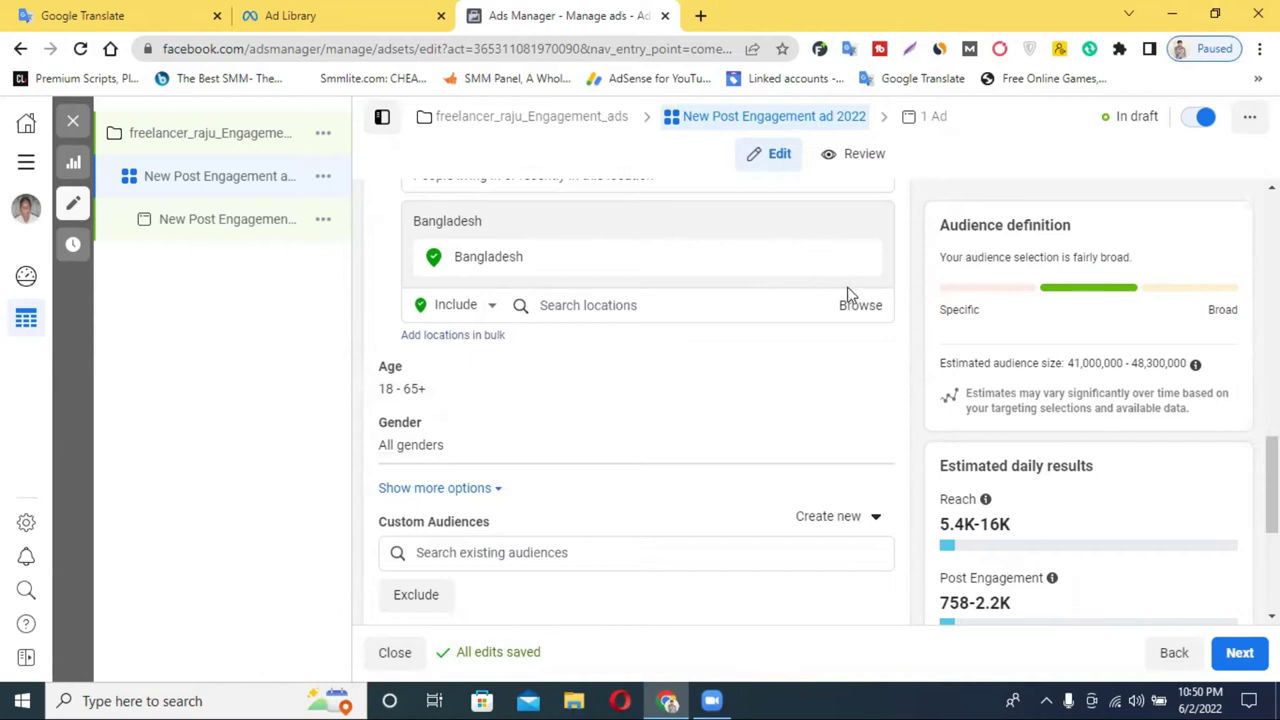
pyautogui.scroll(1, 846, 289)
pyautogui.click(864, 357)
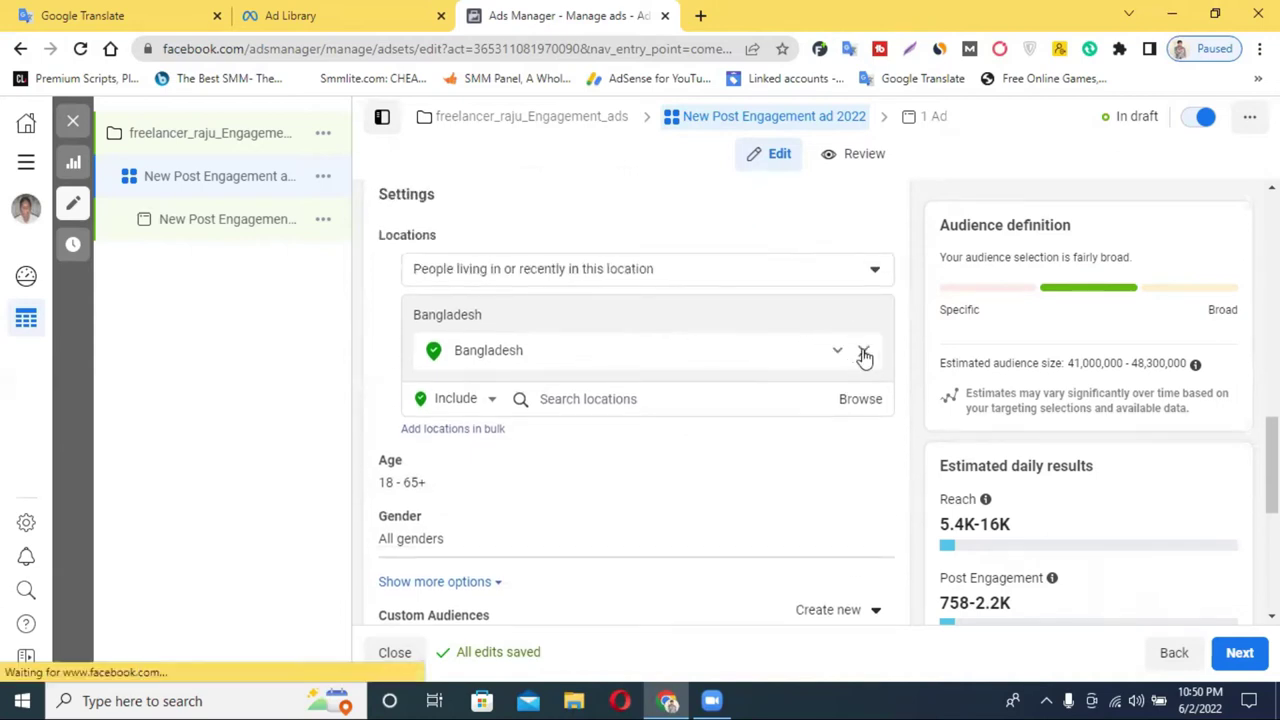
# Add United States as an included audience location, keeping the option People living in or recently in this location
pyautogui.click(596, 330)
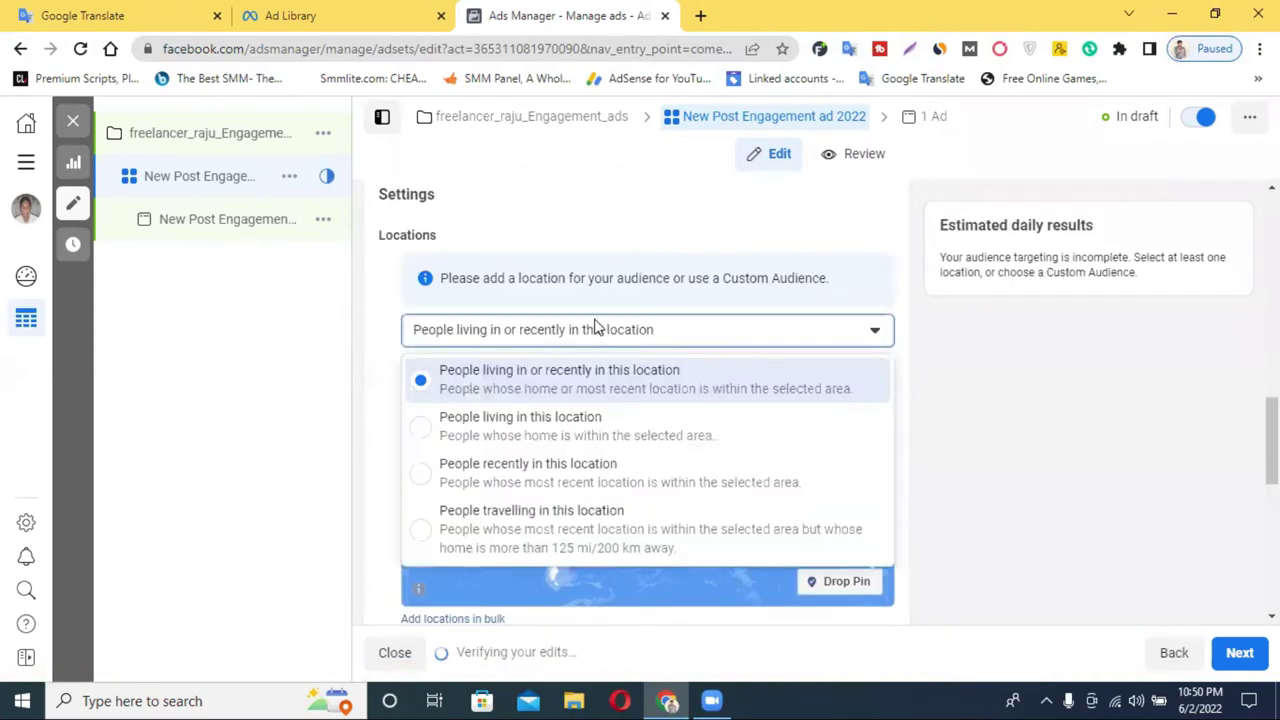
pyautogui.click(630, 340)
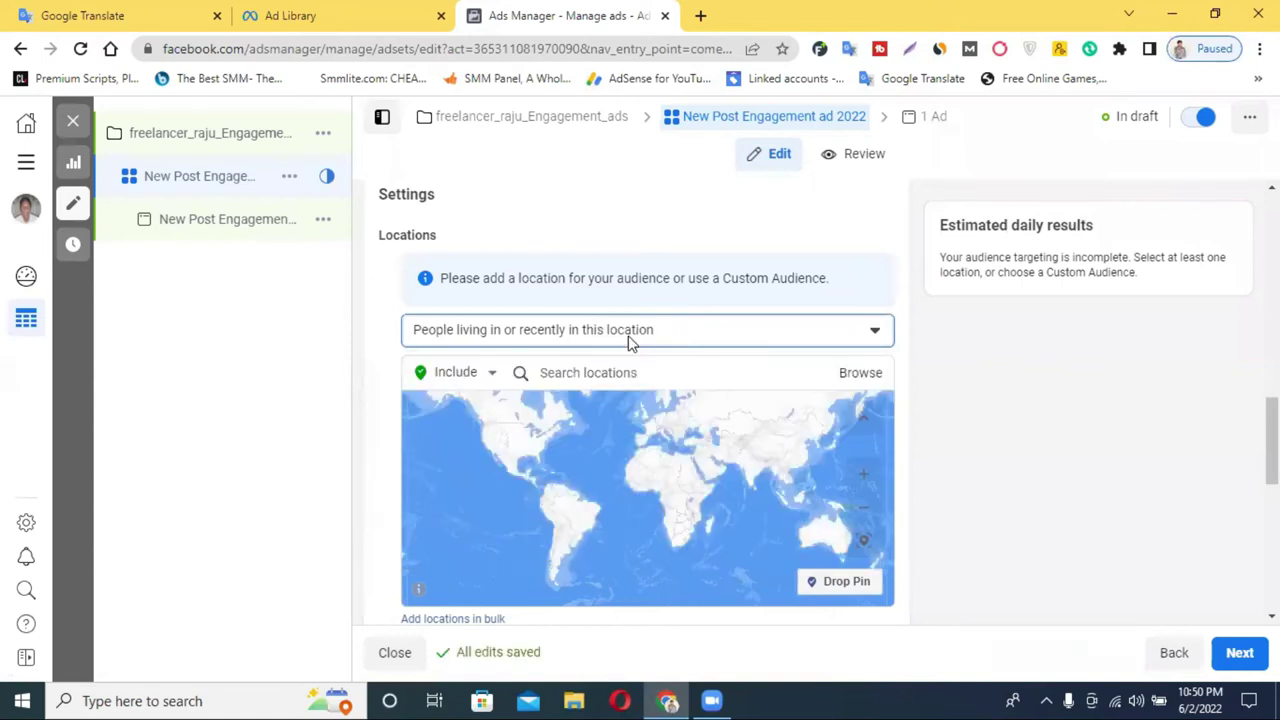
pyautogui.click(636, 378)
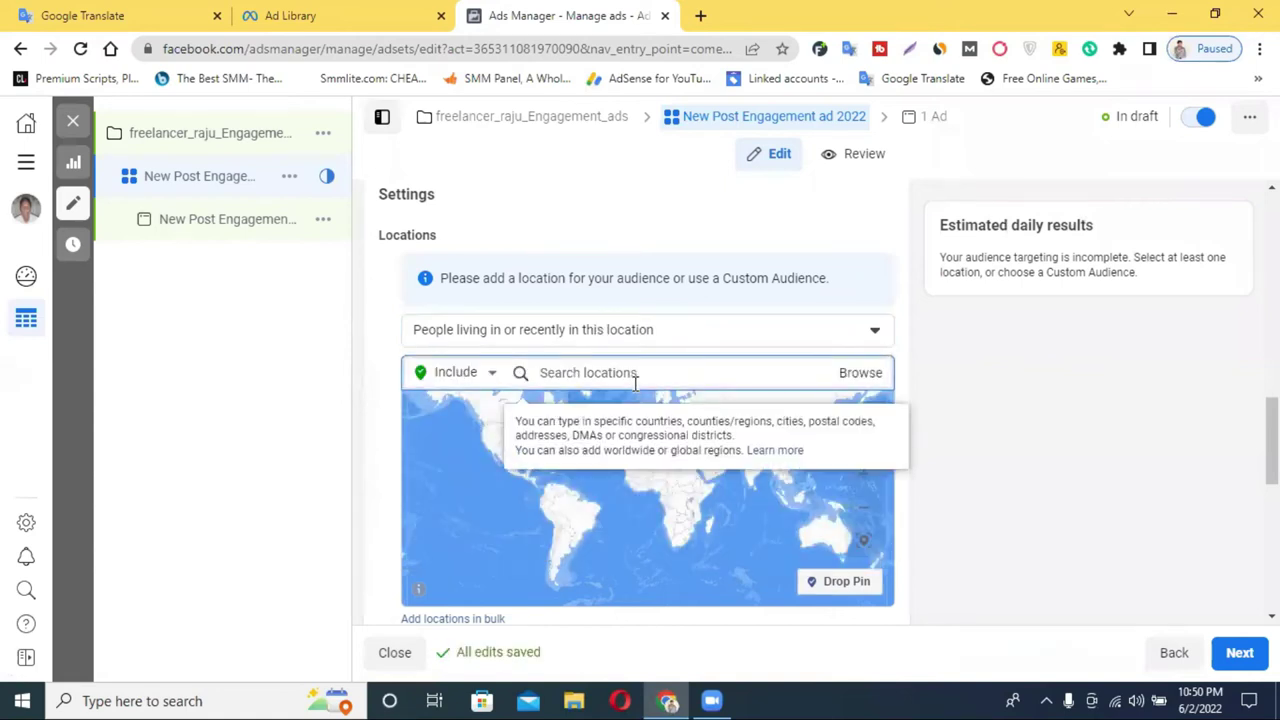
pyautogui.write('usa')
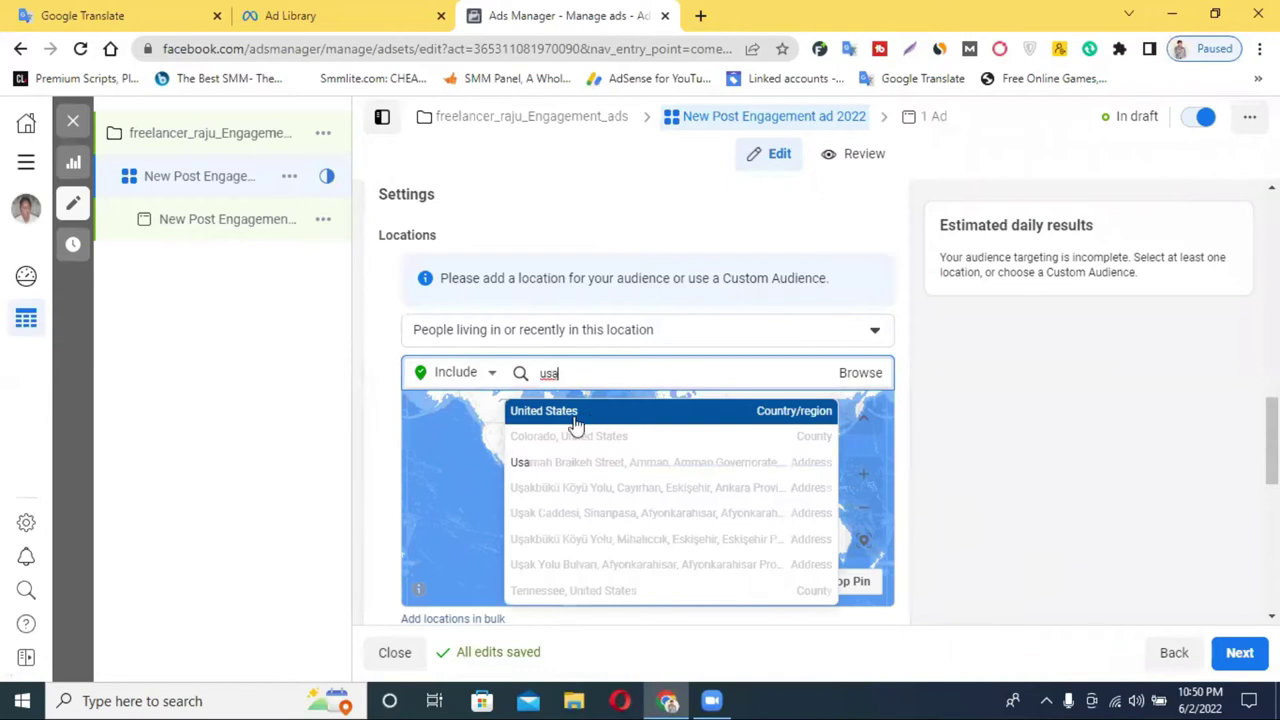
pyautogui.click(576, 414)
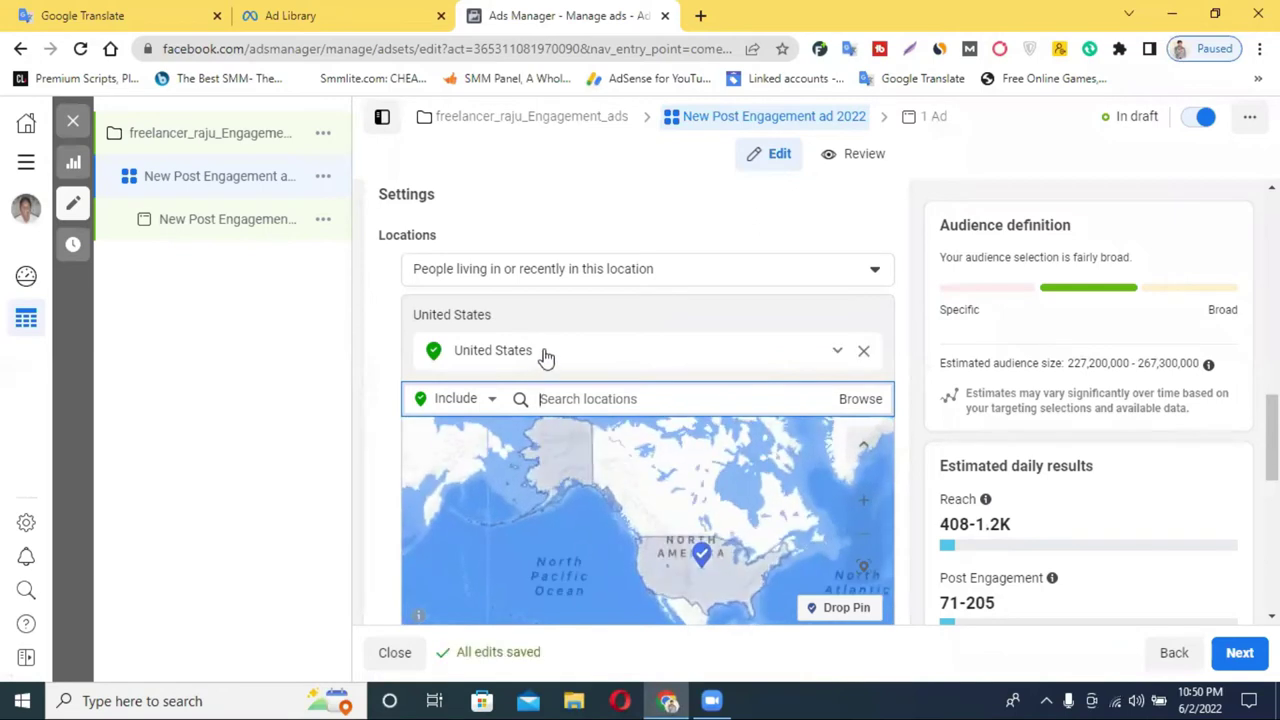
# Copy the location name United States and search the web for "United States all city" in a new browser tab
pyautogui.moveTo(534, 356); pyautogui.dragTo(452, 360)
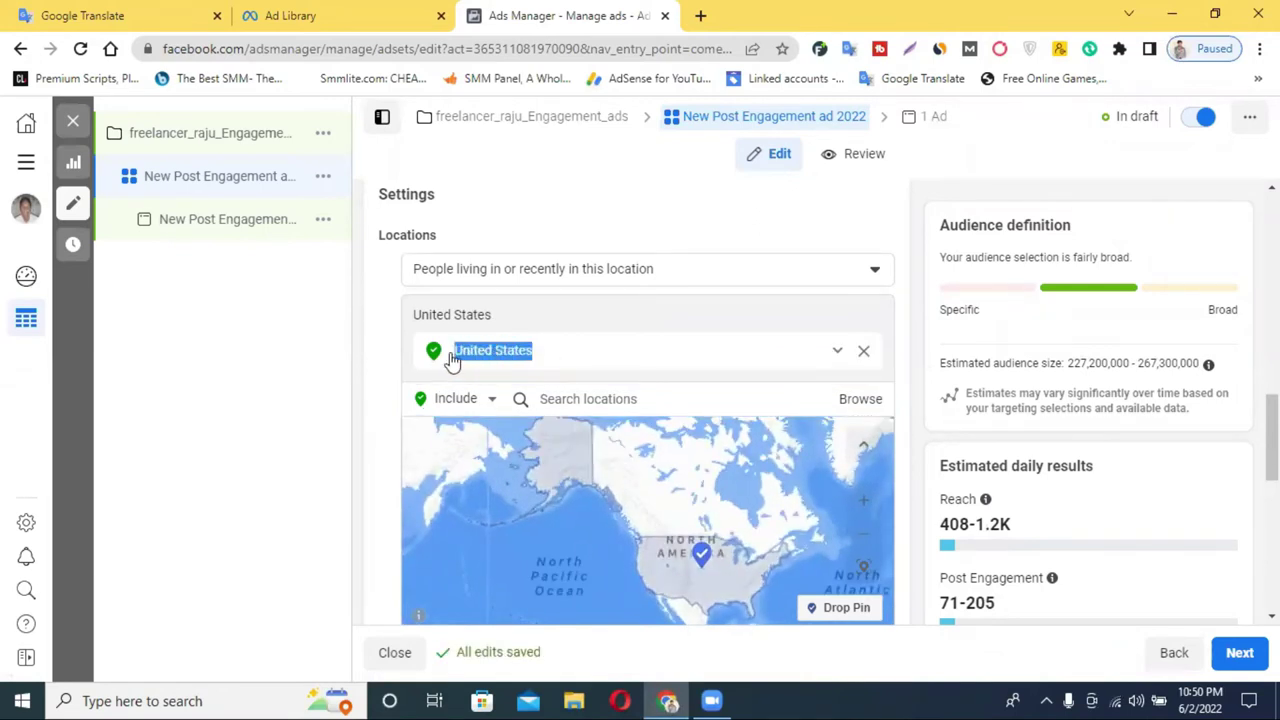
pyautogui.hotkey('ctrl', 'c')
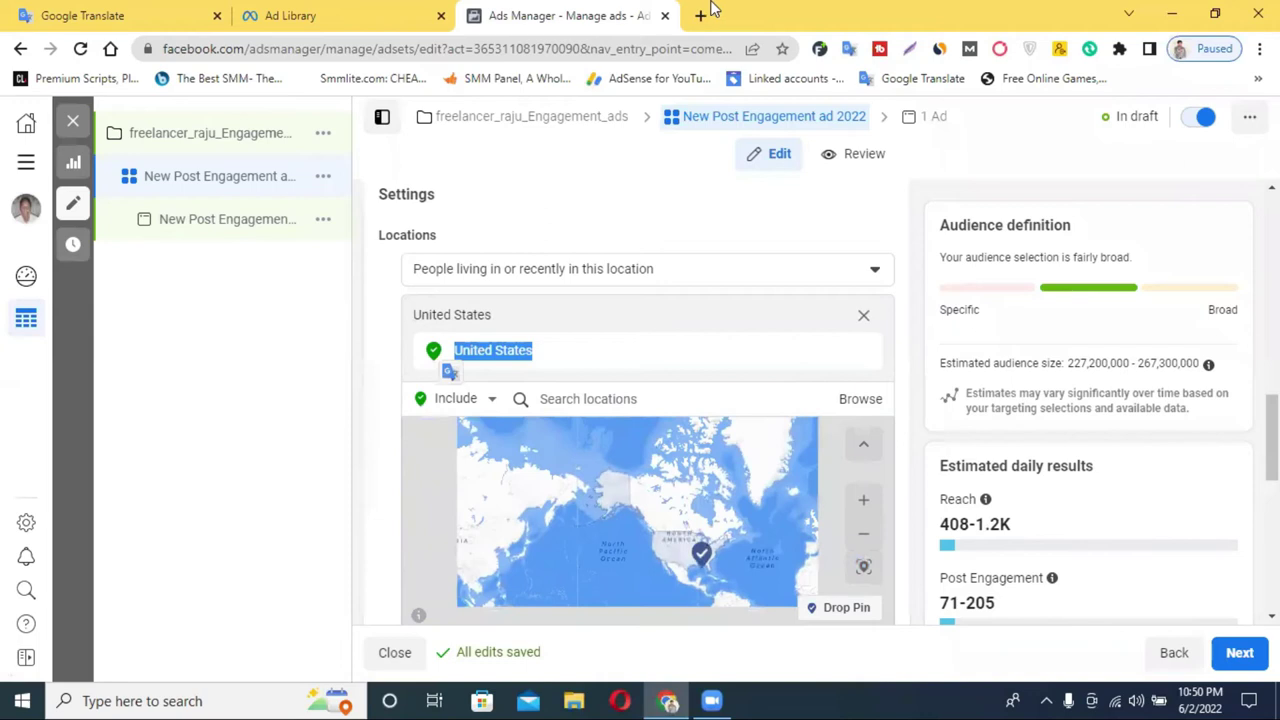
pyautogui.click(700, 15)
pyautogui.rightClick(576, 57)
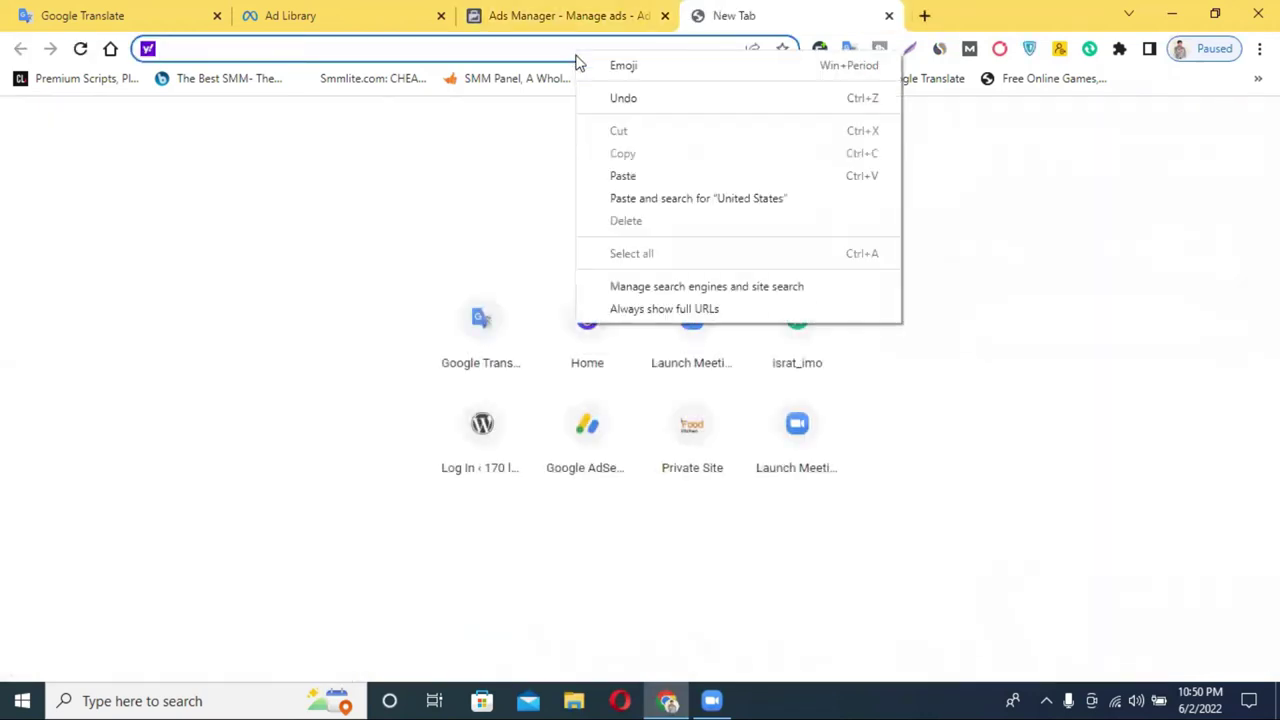
pyautogui.click(640, 177)
pyautogui.write('c')
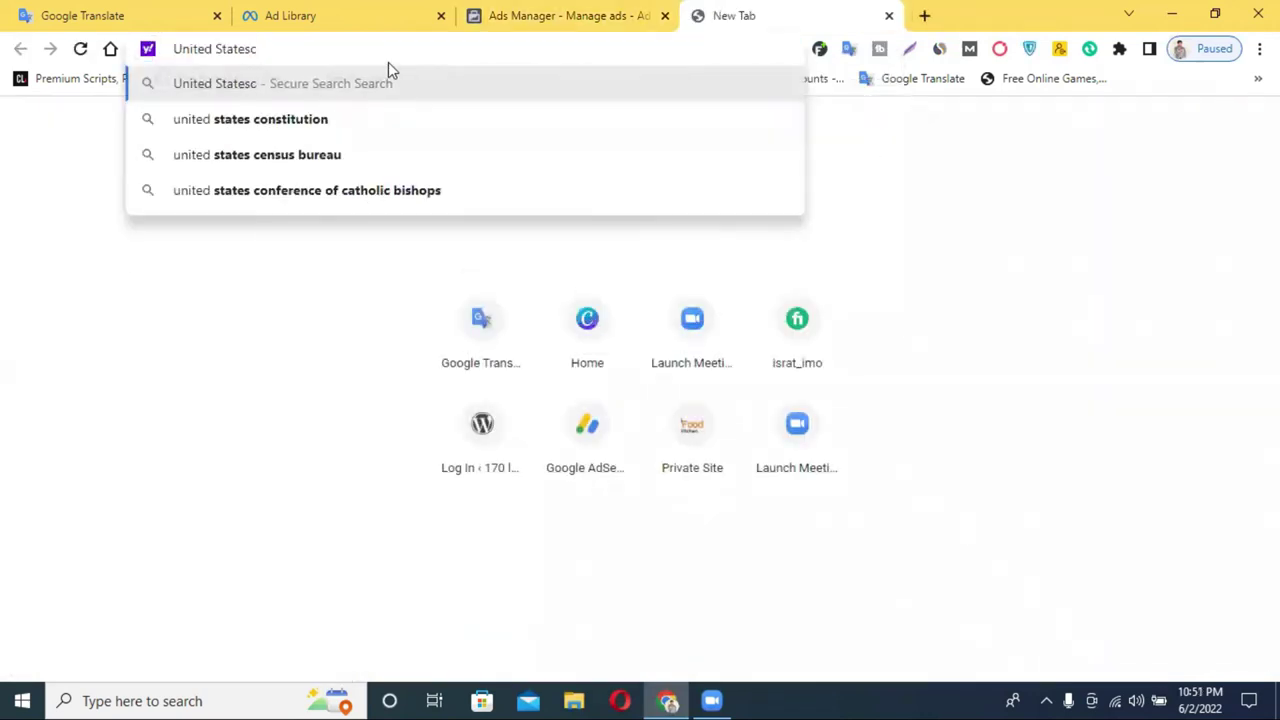
pyautogui.press('BackSpace')
pyautogui.write('all cit')
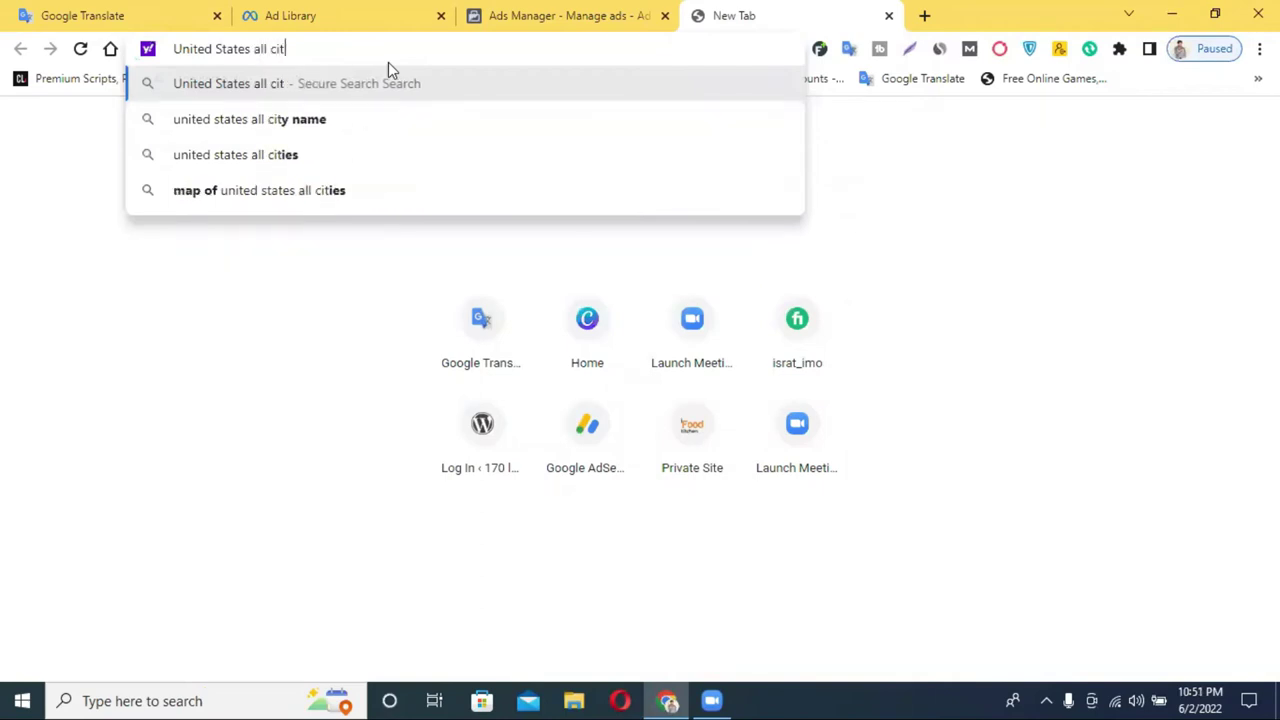
pyautogui.write('y')
pyautogui.press('Return')
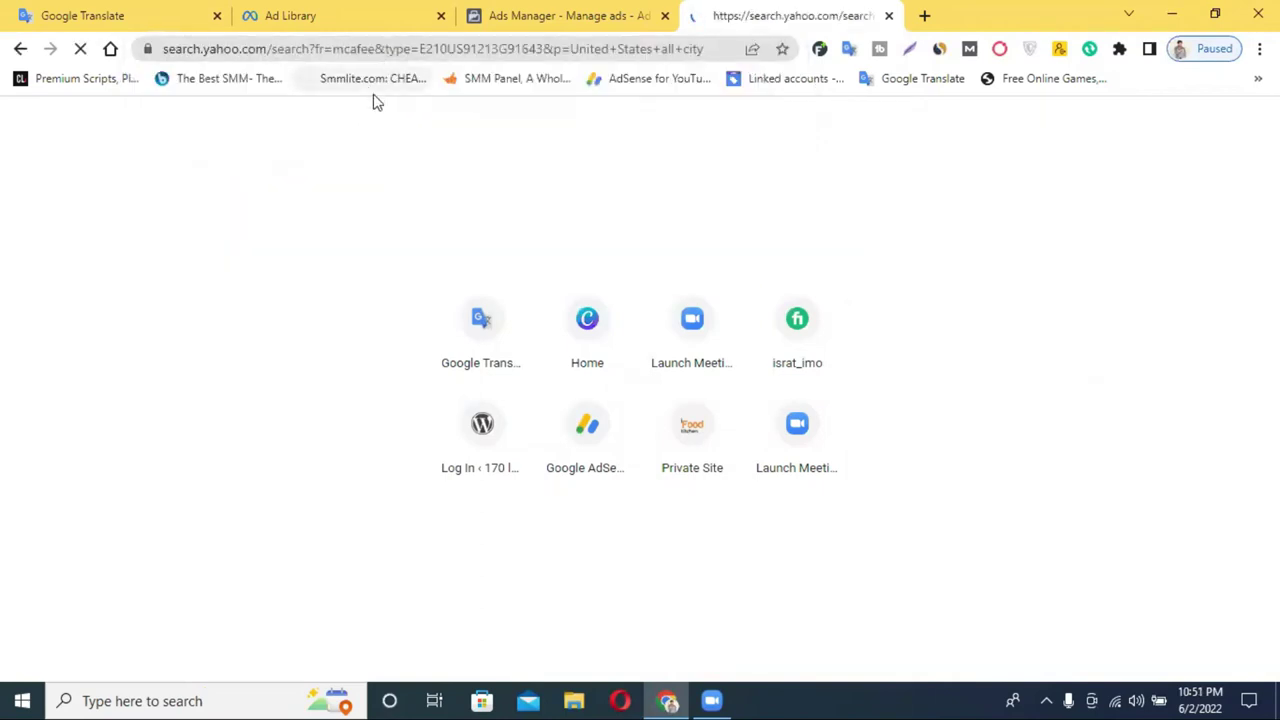
# Look through the search results and open Wikipedia's List of United States cities by population
pyautogui.scroll(-1, 378, 378)
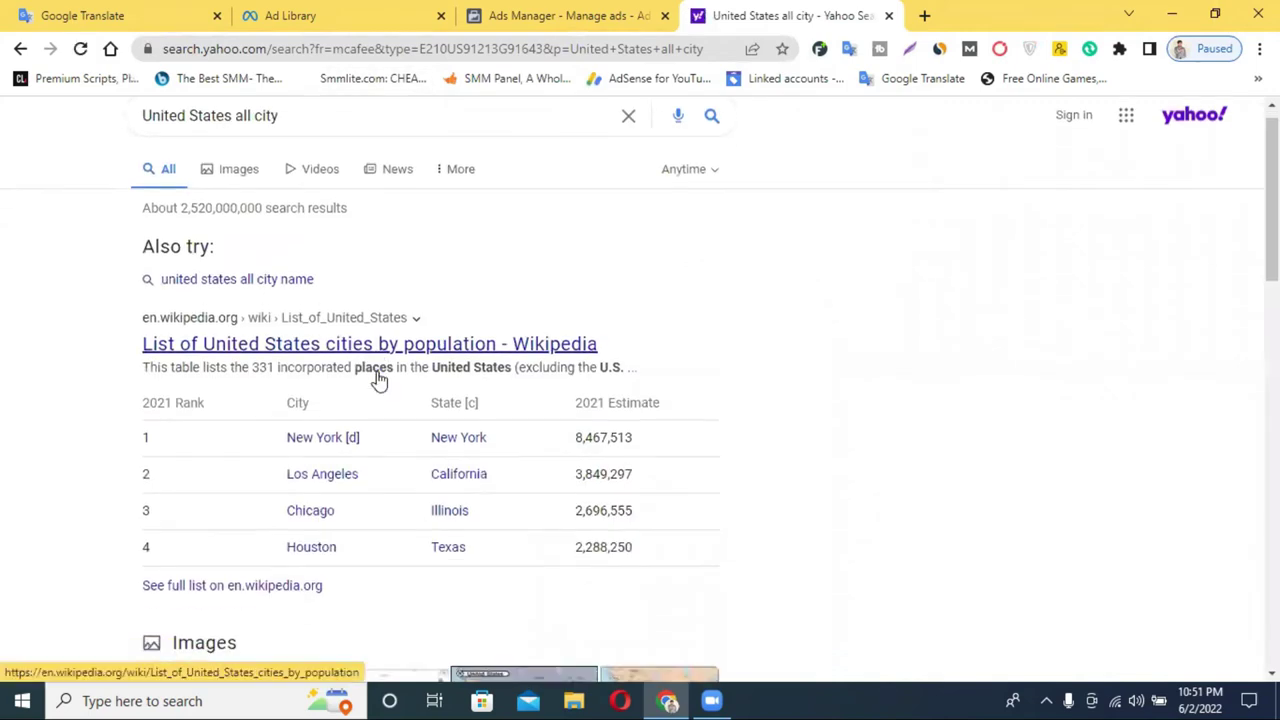
pyautogui.scroll(-3, 380, 376)
pyautogui.scroll(2, 380, 374)
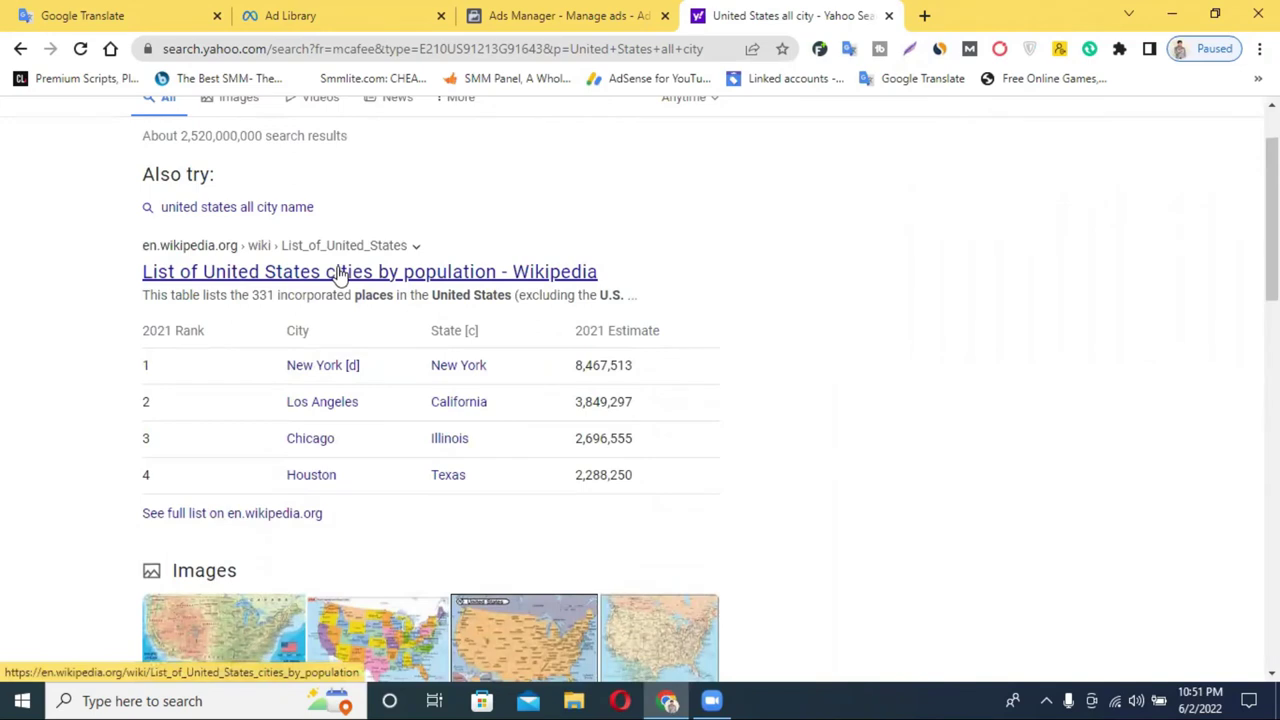
pyautogui.click(340, 272)
pyautogui.click(694, 12)
pyautogui.click(870, 12)
pyautogui.click(725, 12)
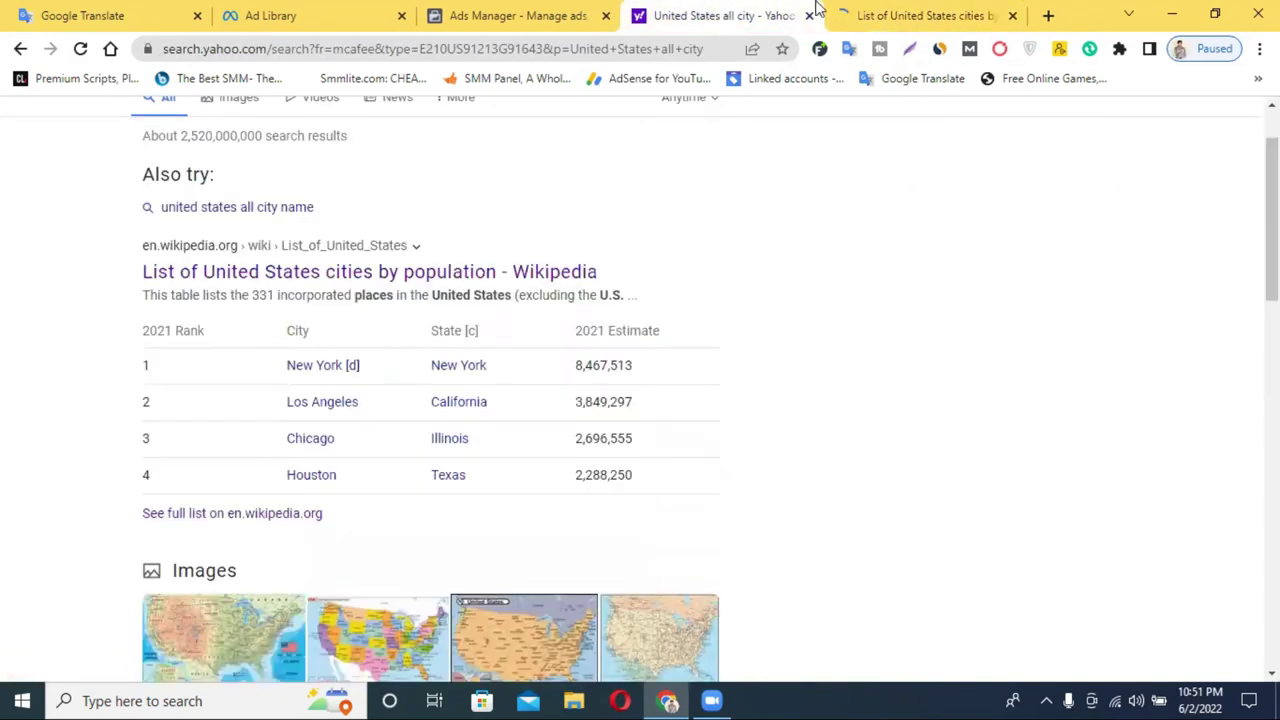
# Look through Wikipedia's table of United States cities from the first entry to the last and return to its beginning
pyautogui.click(877, 12)
pyautogui.scroll(-9, 651, 323)
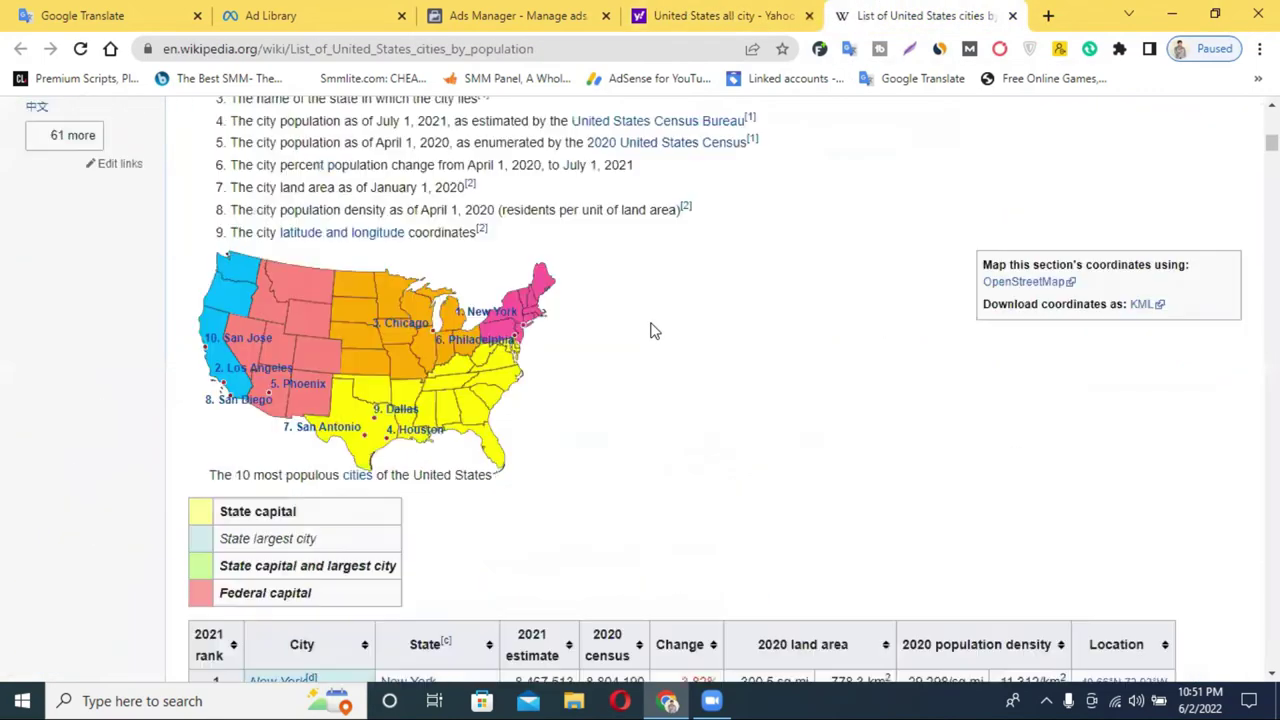
pyautogui.scroll(-7, 651, 331)
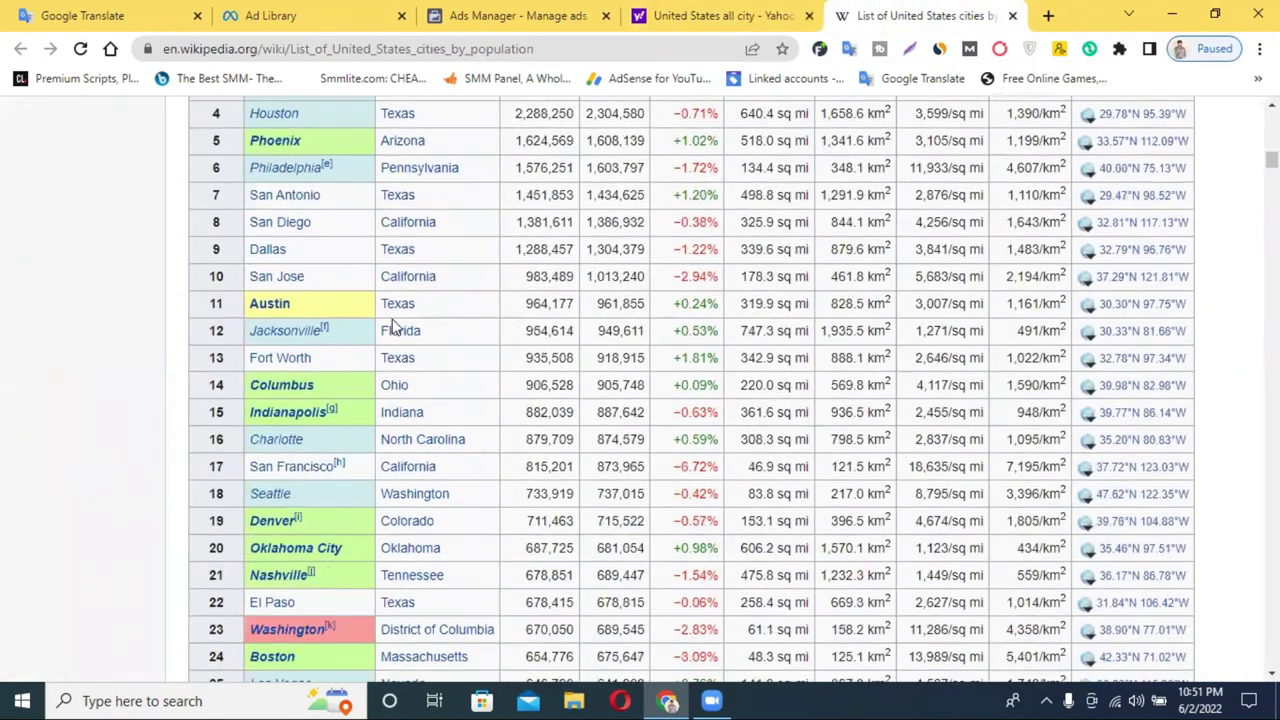
pyautogui.scroll(-14, 393, 328)
pyautogui.scroll(-20, 372, 326)
pyautogui.scroll(-20, 386, 326)
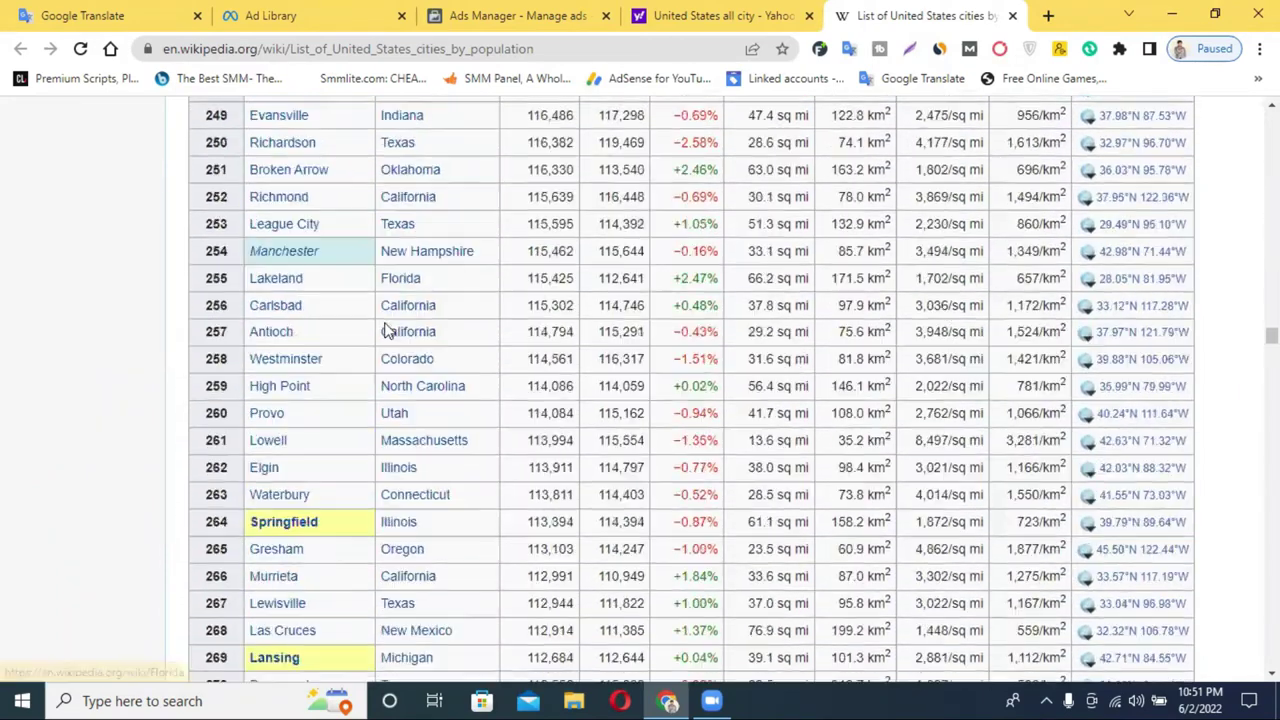
pyautogui.scroll(-20, 386, 330)
pyautogui.scroll(4, 386, 334)
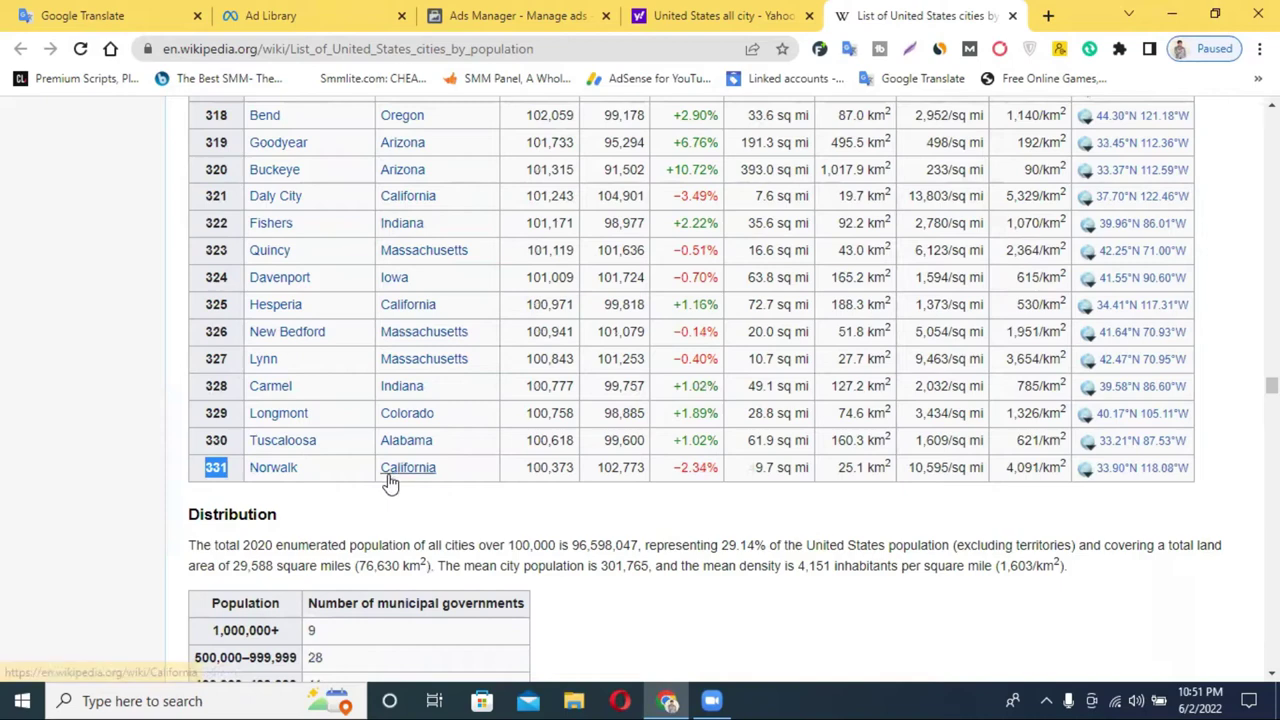
pyautogui.scroll(3, 435, 384)
pyautogui.scroll(20, 435, 384)
pyautogui.scroll(20, 435, 372)
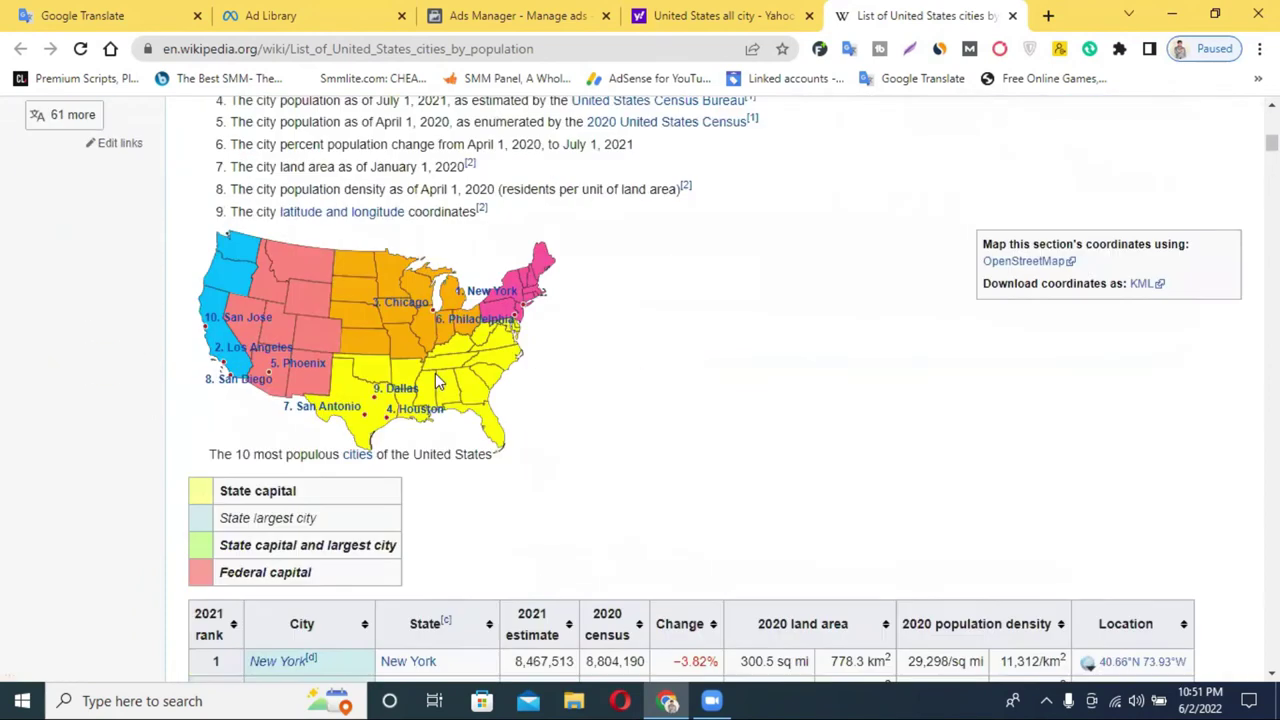
# Copy the state name Texas from the city list and include Texas, United States as an audience location in Ads Manager
pyautogui.scroll(-3, 437, 380)
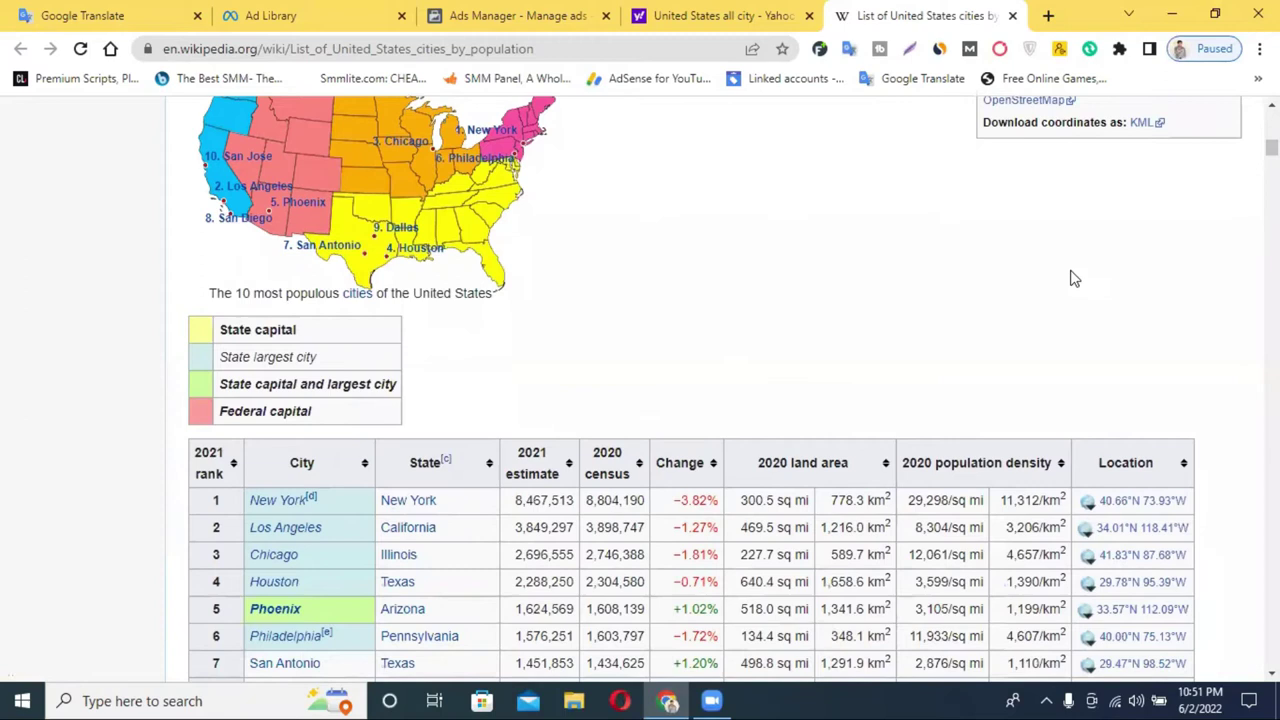
pyautogui.scroll(-2, 1072, 278)
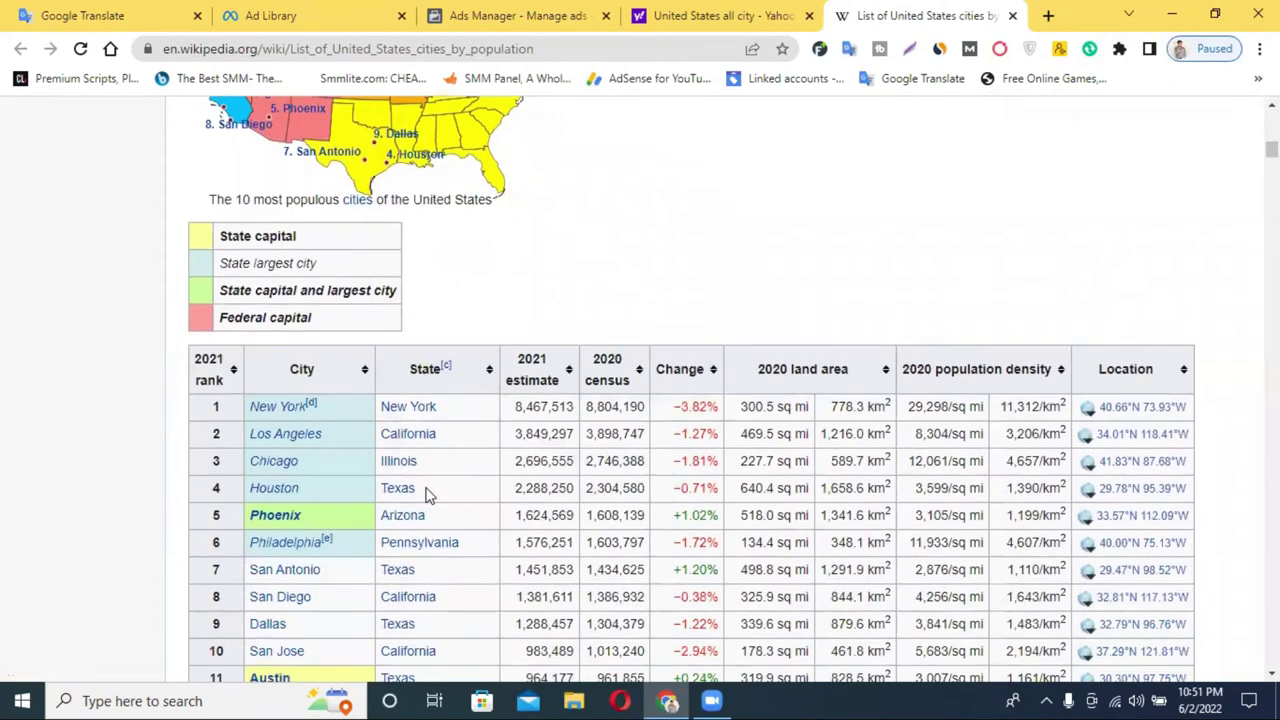
pyautogui.moveTo(428, 495); pyautogui.dragTo(372, 505)
pyautogui.hotkey('ctrl', 'c')
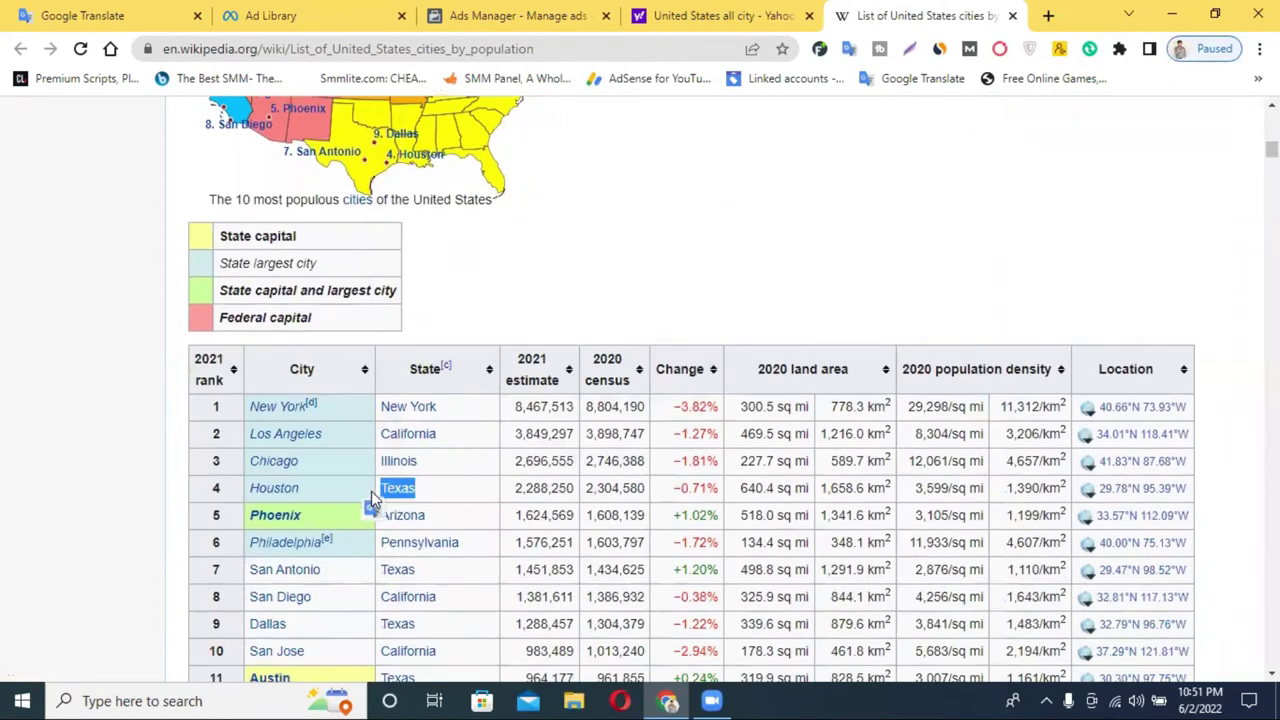
pyautogui.click(487, 10)
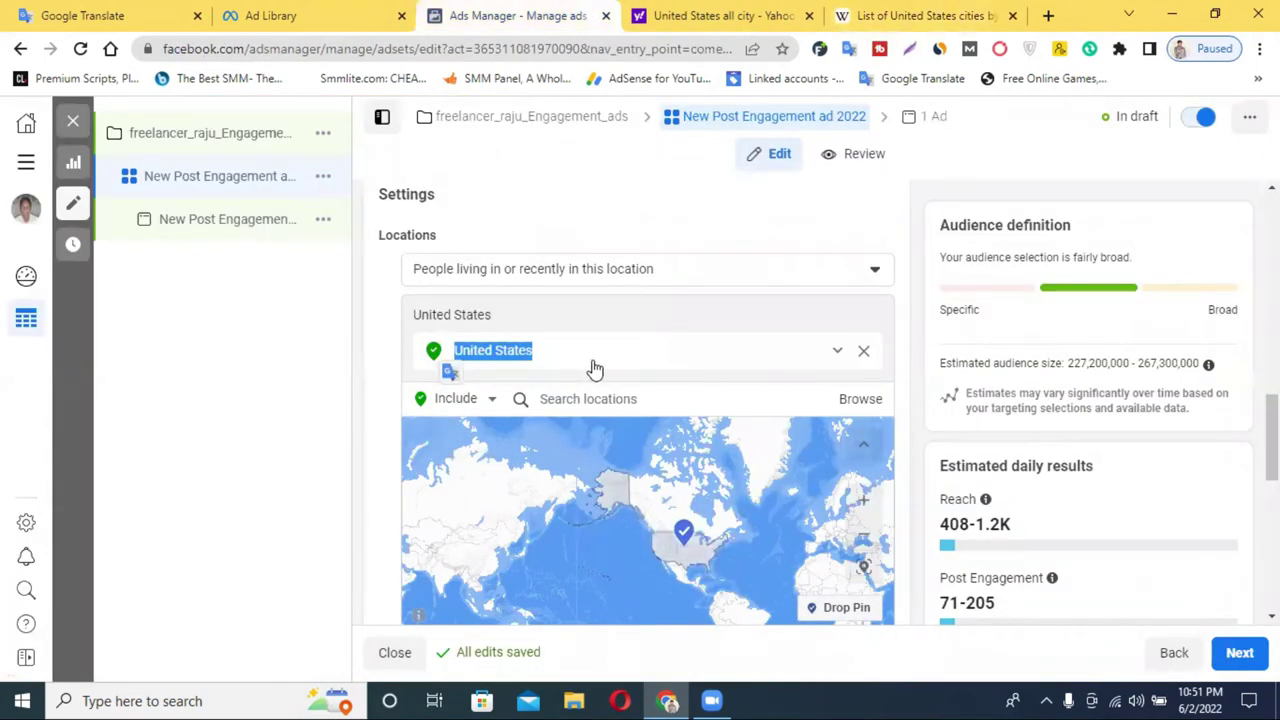
pyautogui.click(586, 399)
pyautogui.hotkey('ctrl', 'v')
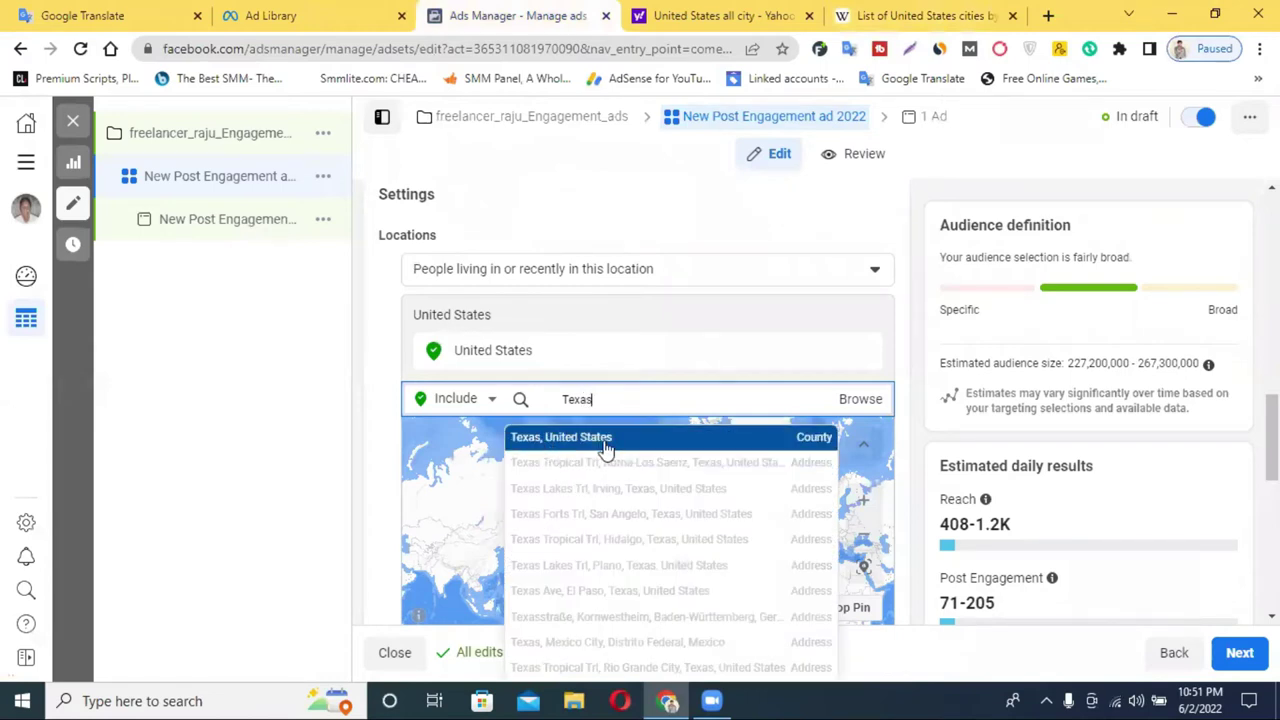
pyautogui.click(605, 440)
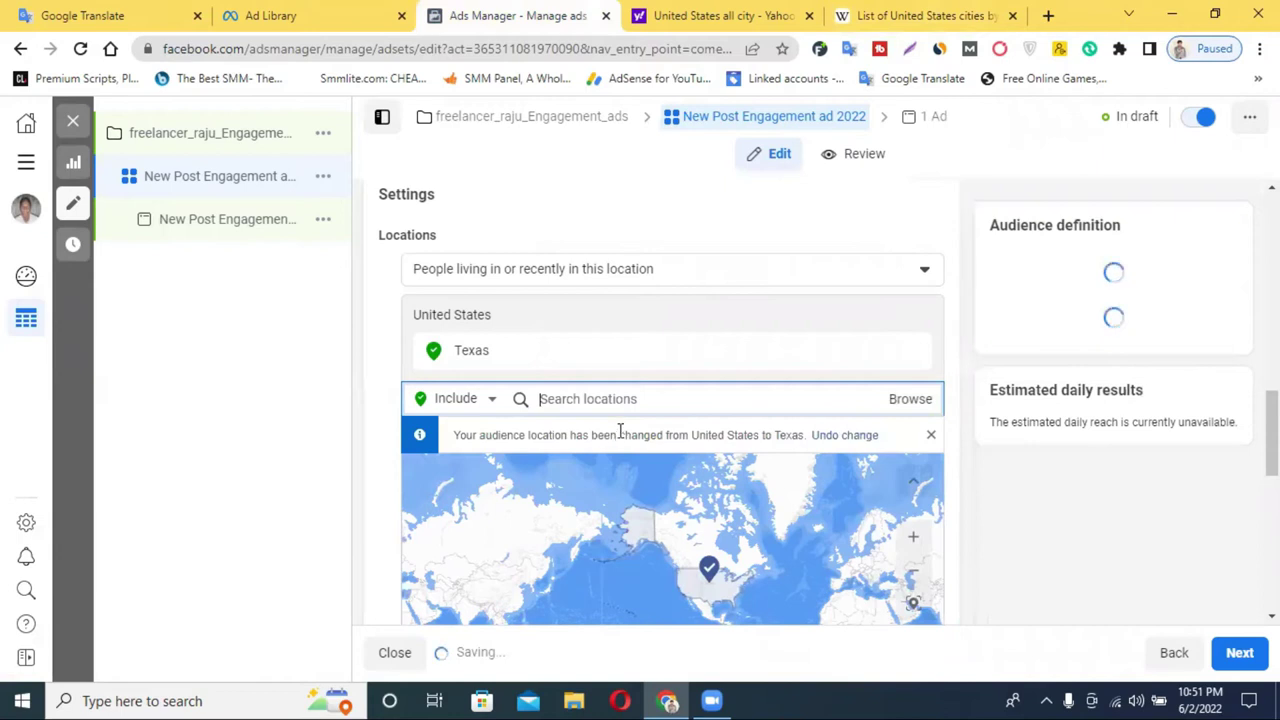
# Drop a pin on the audience location map in Mexico, at about (24.37, -102.66)
pyautogui.scroll(-2, 620, 430)
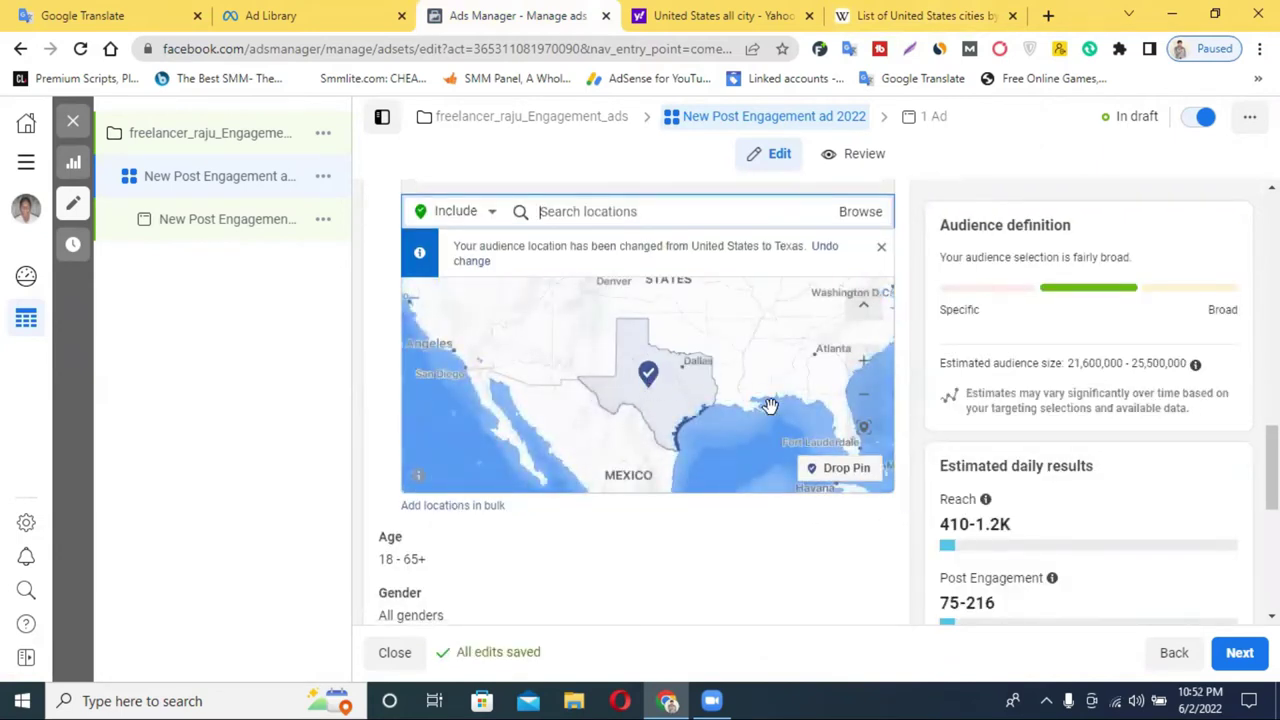
pyautogui.scroll(-1, 595, 480)
pyautogui.scroll(2, 608, 472)
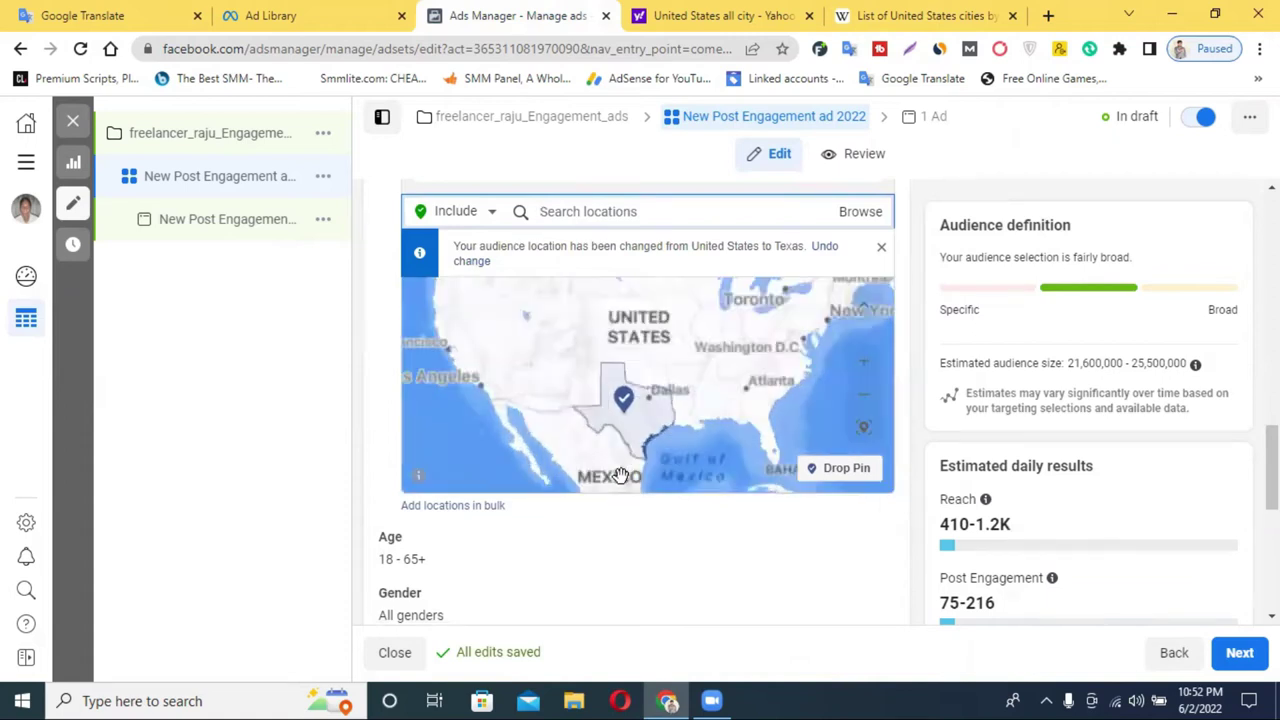
pyautogui.scroll(4, 571, 457)
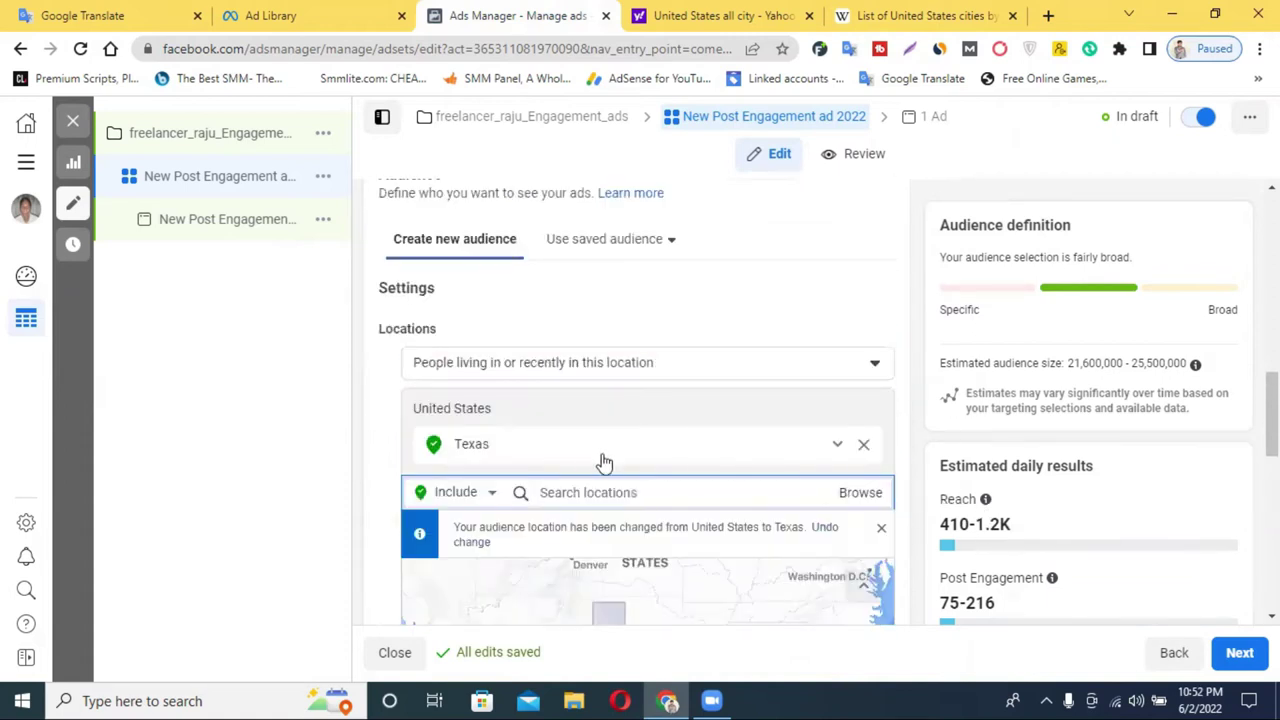
pyautogui.scroll(-4, 603, 459)
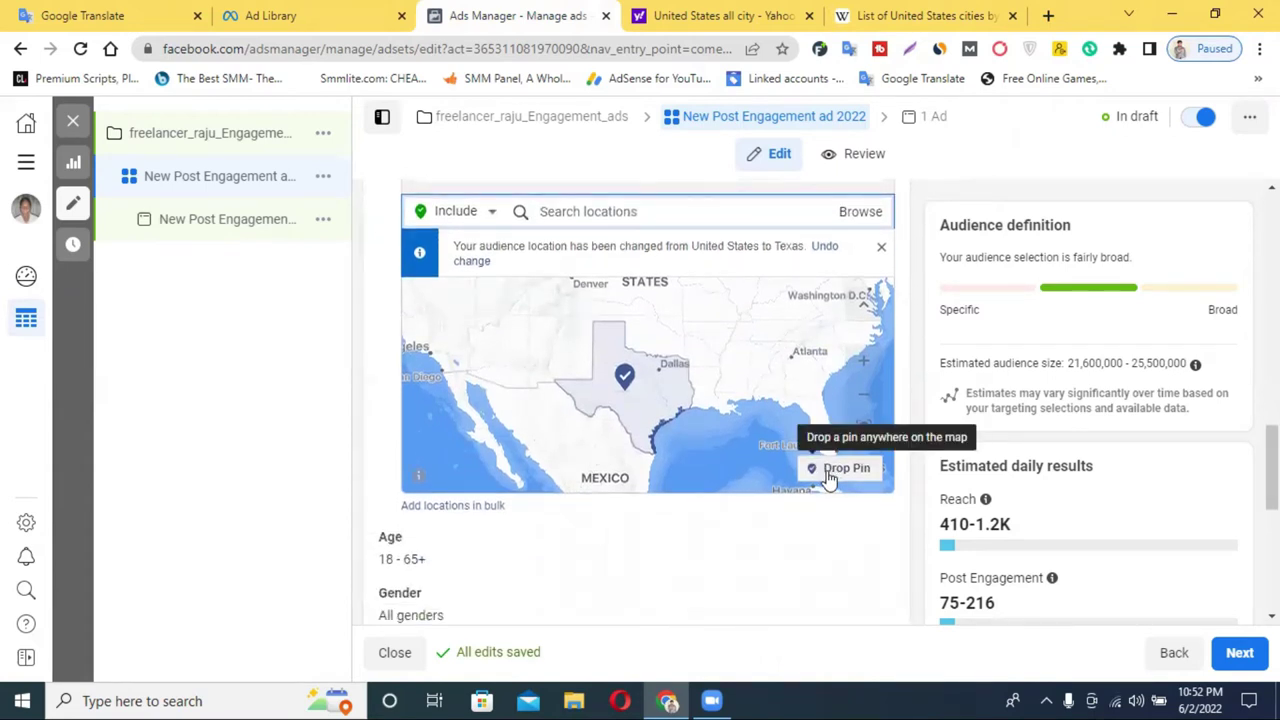
pyautogui.click(829, 476)
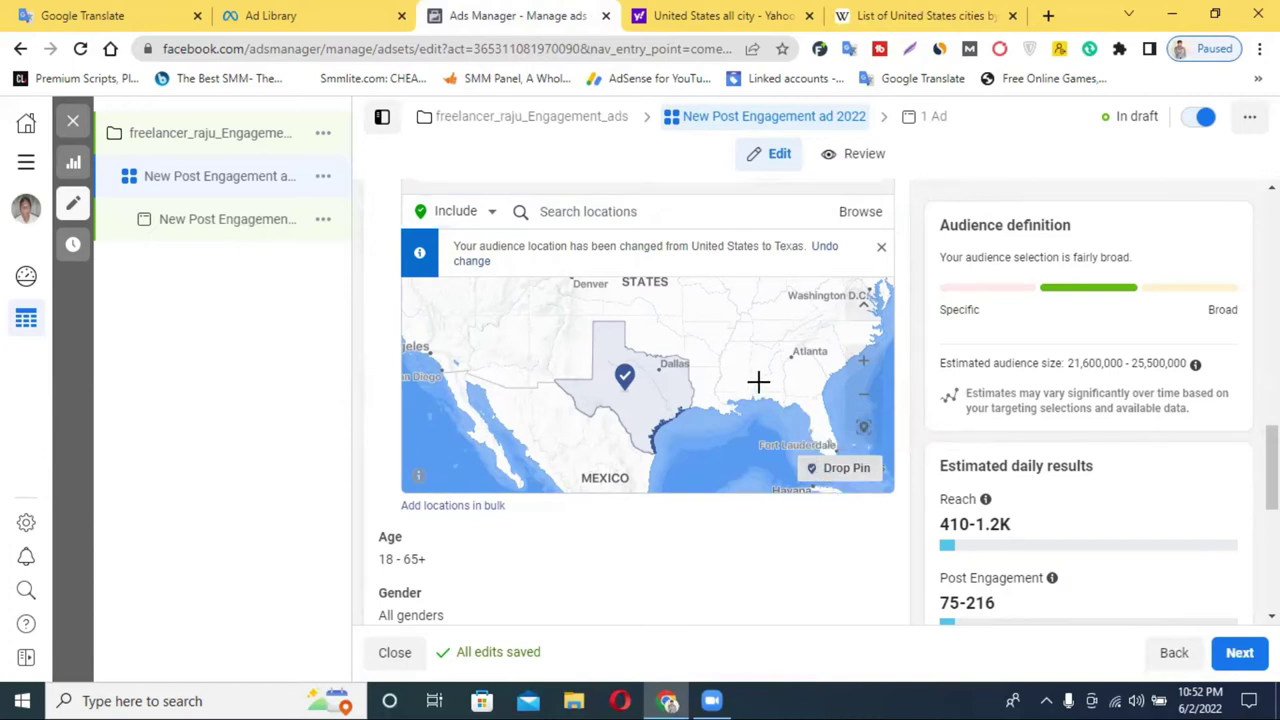
pyautogui.click(805, 352)
pyautogui.moveTo(804, 340); pyautogui.dragTo(596, 470)
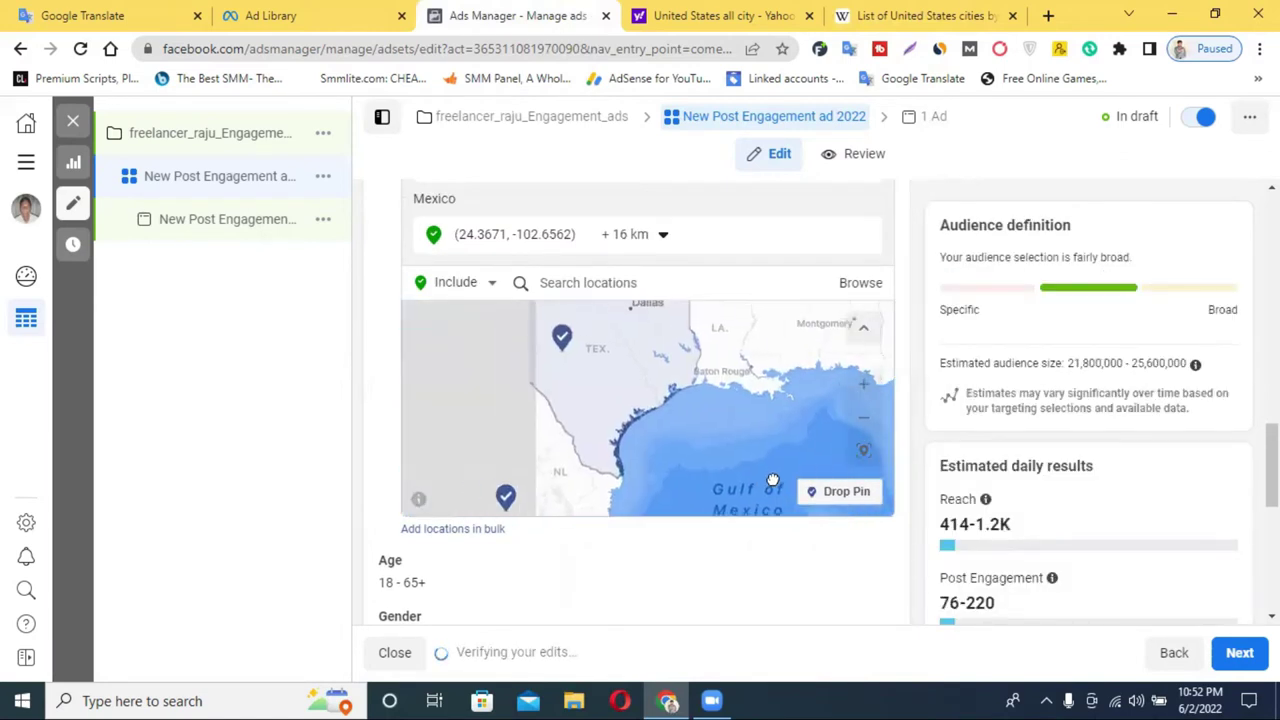
pyautogui.scroll(-3, 773, 481)
pyautogui.moveTo(614, 486); pyautogui.dragTo(650, 428)
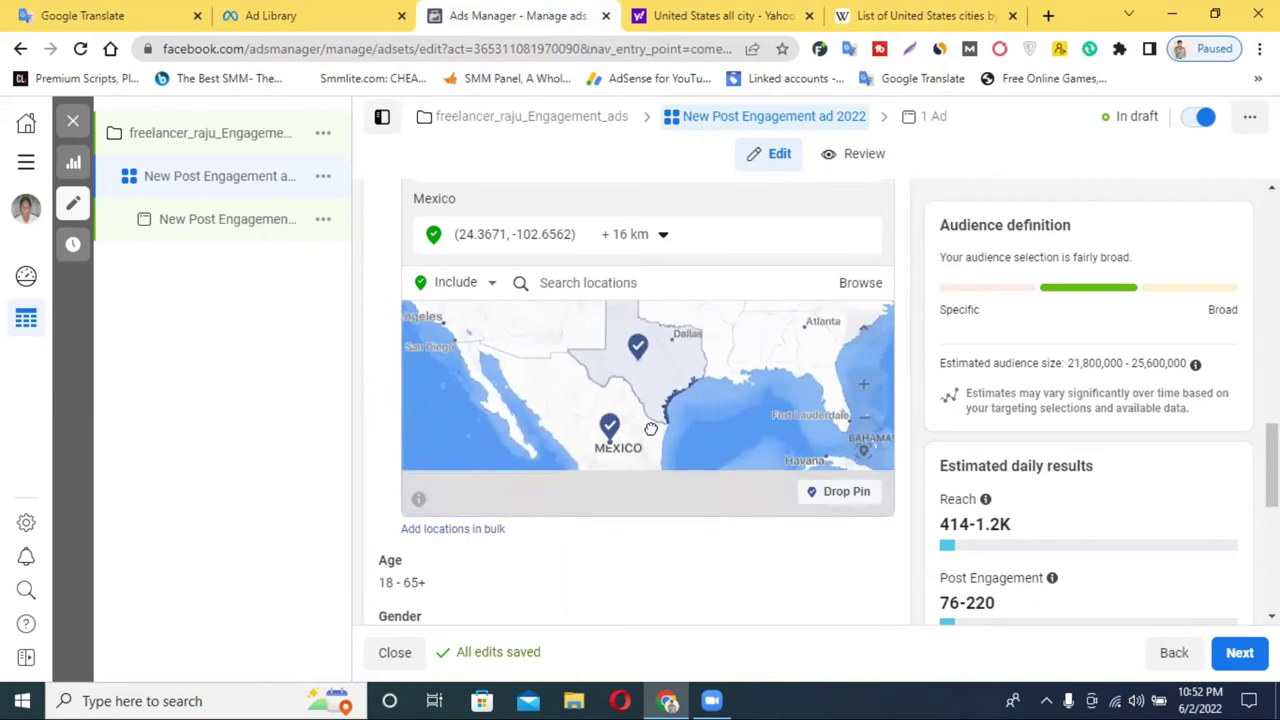
pyautogui.scroll(2, 590, 440)
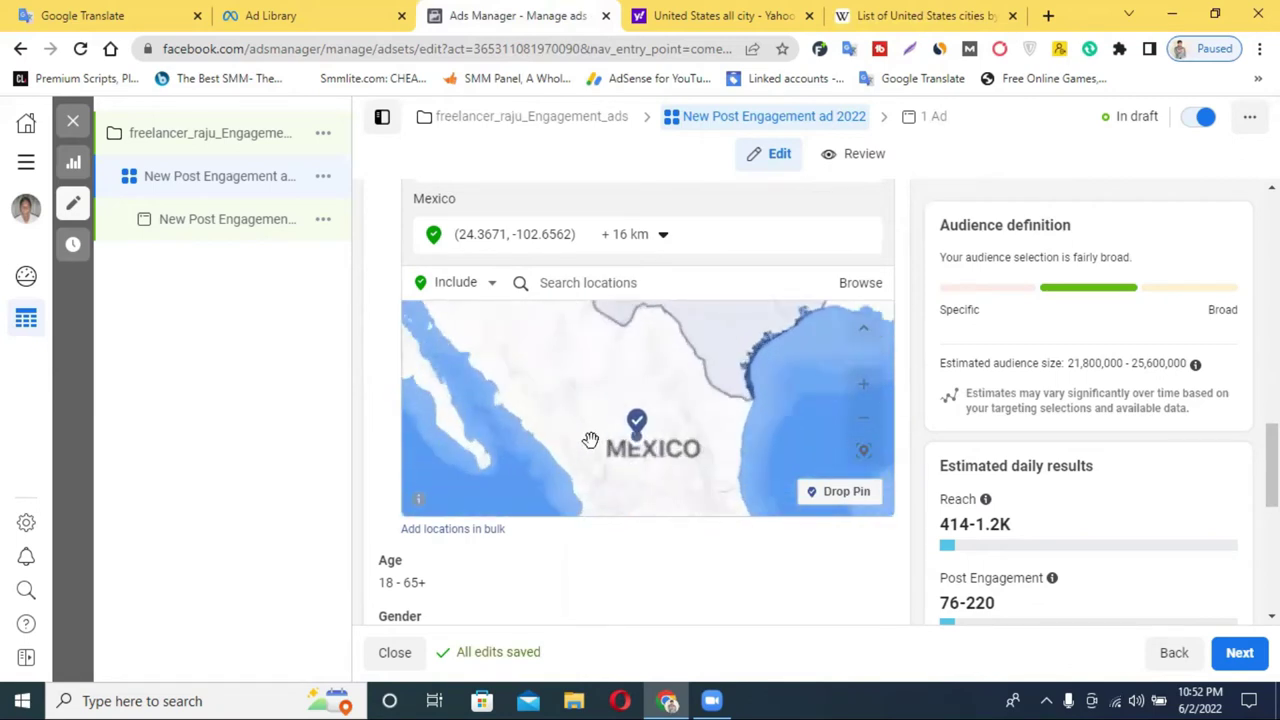
pyautogui.scroll(1, 640, 437)
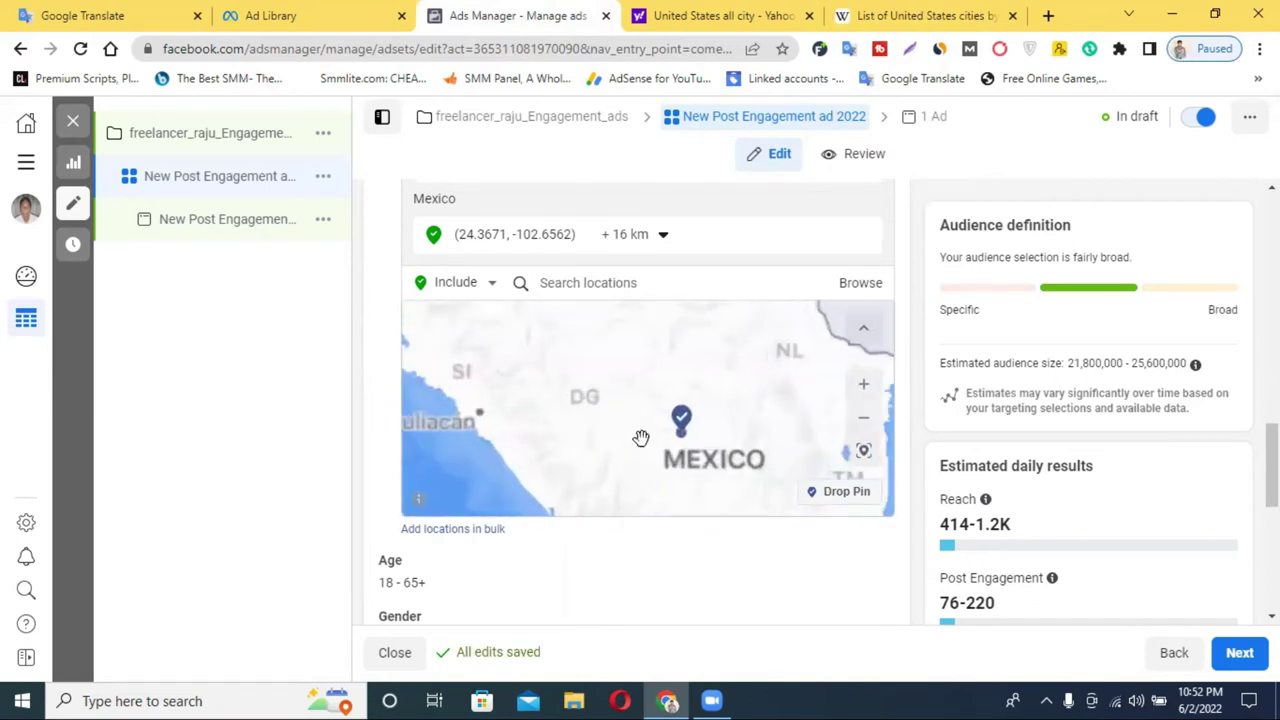
# Set the radius around the pinned Mexico location to 76 km
pyautogui.click(660, 238)
pyautogui.moveTo(617, 297); pyautogui.dragTo(671, 307)
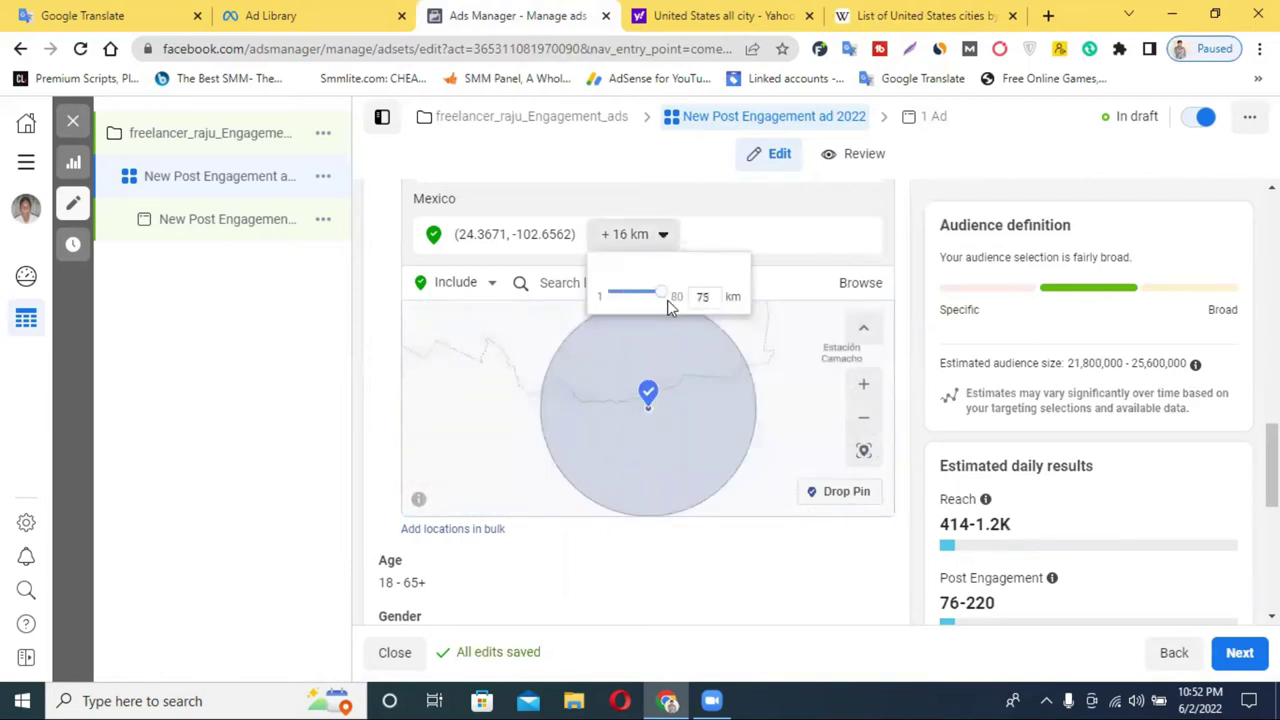
pyautogui.click(695, 445)
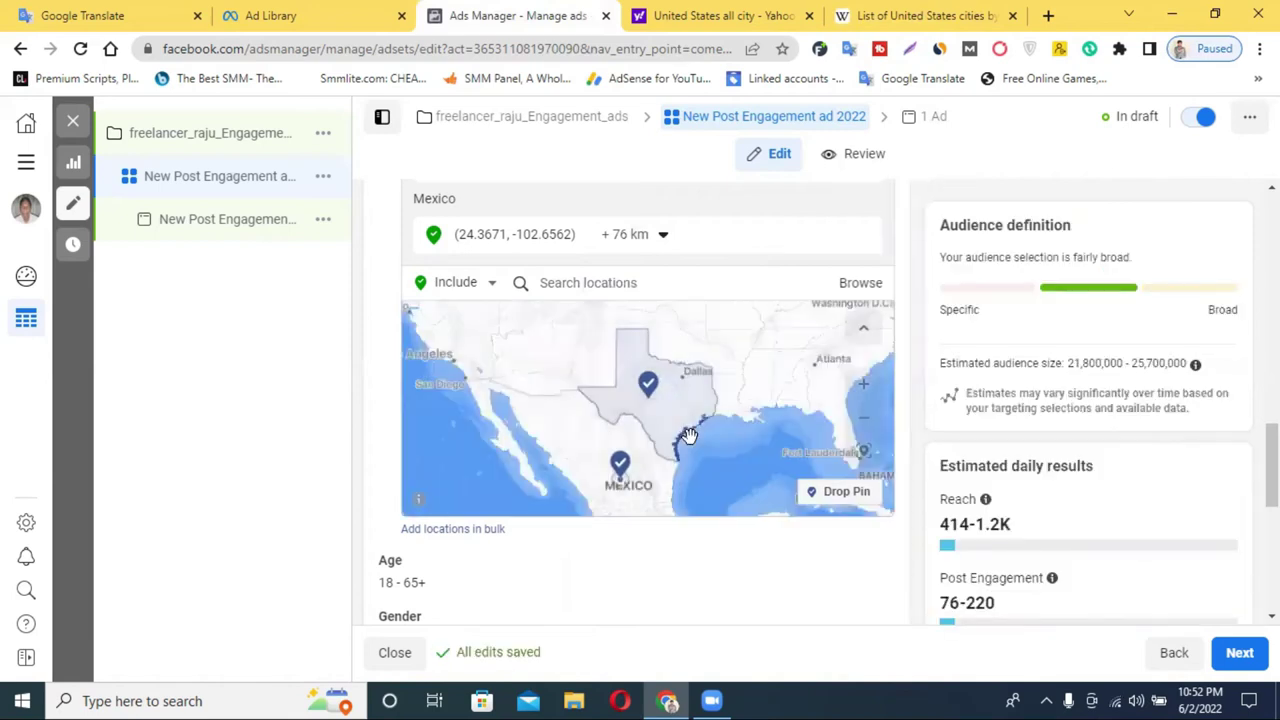
pyautogui.scroll(-2, 663, 428)
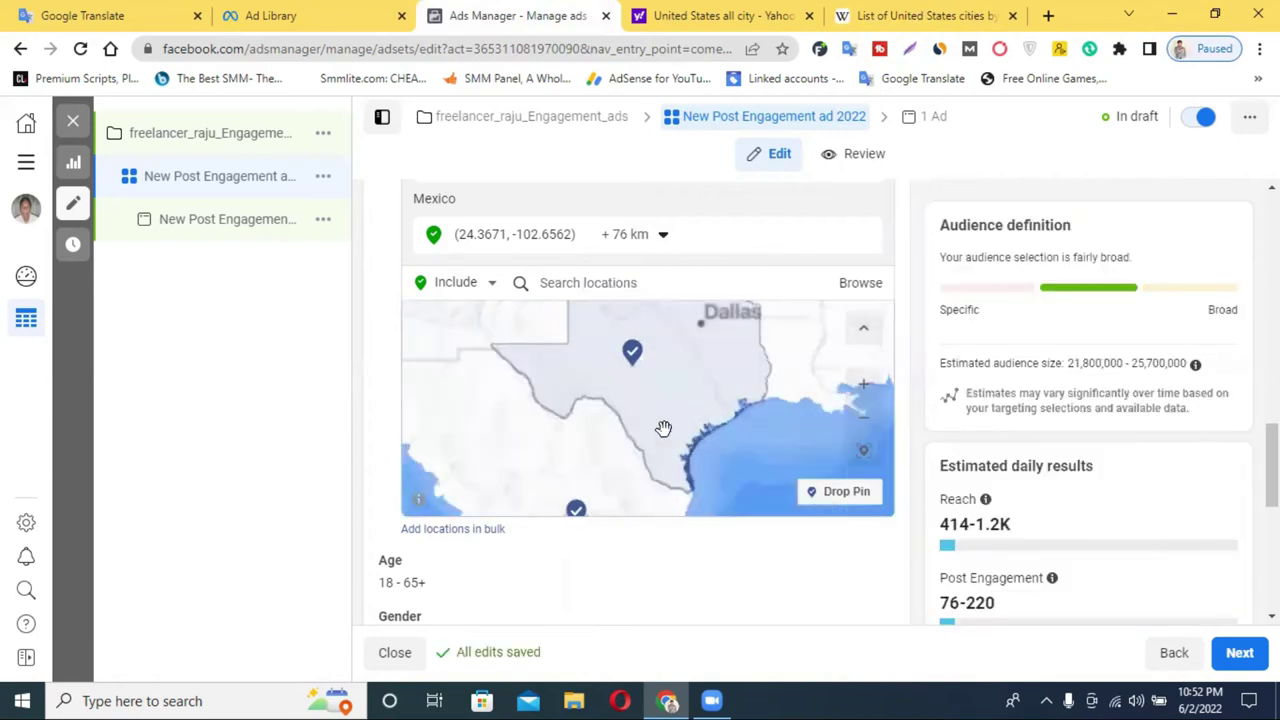
pyautogui.scroll(-2, 662, 415)
pyautogui.scroll(2, 662, 410)
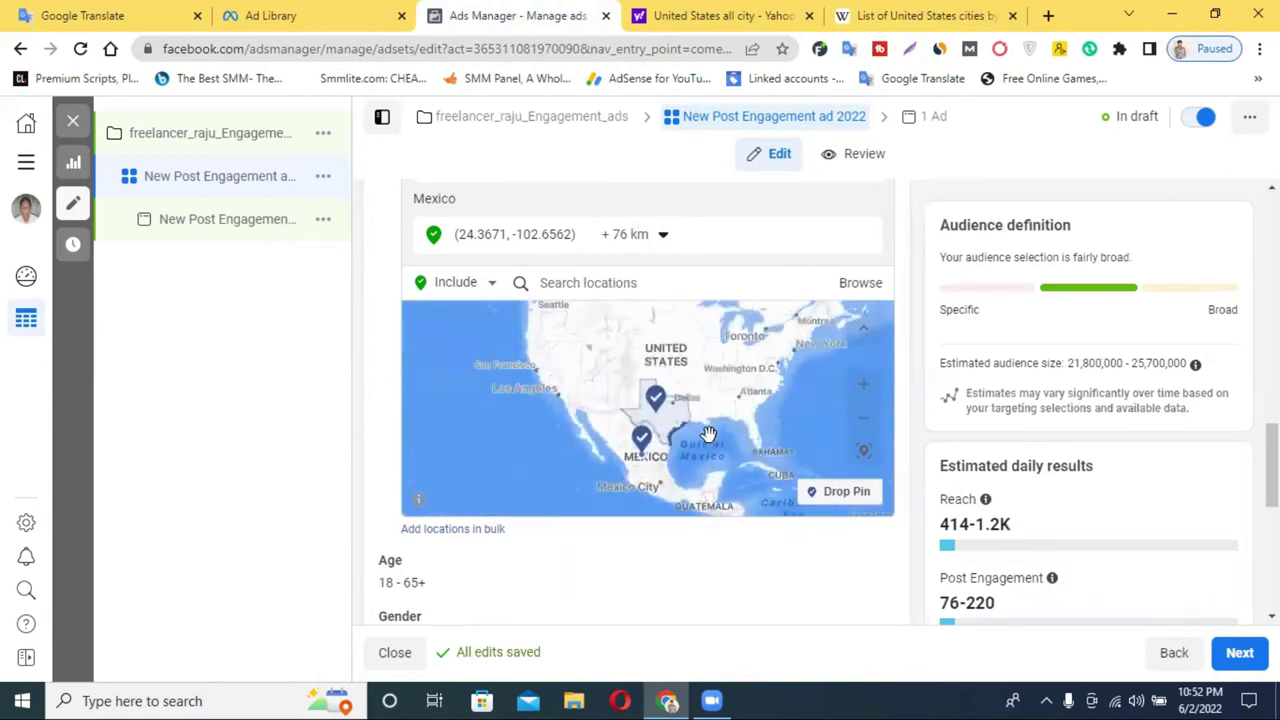
pyautogui.scroll(2, 712, 434)
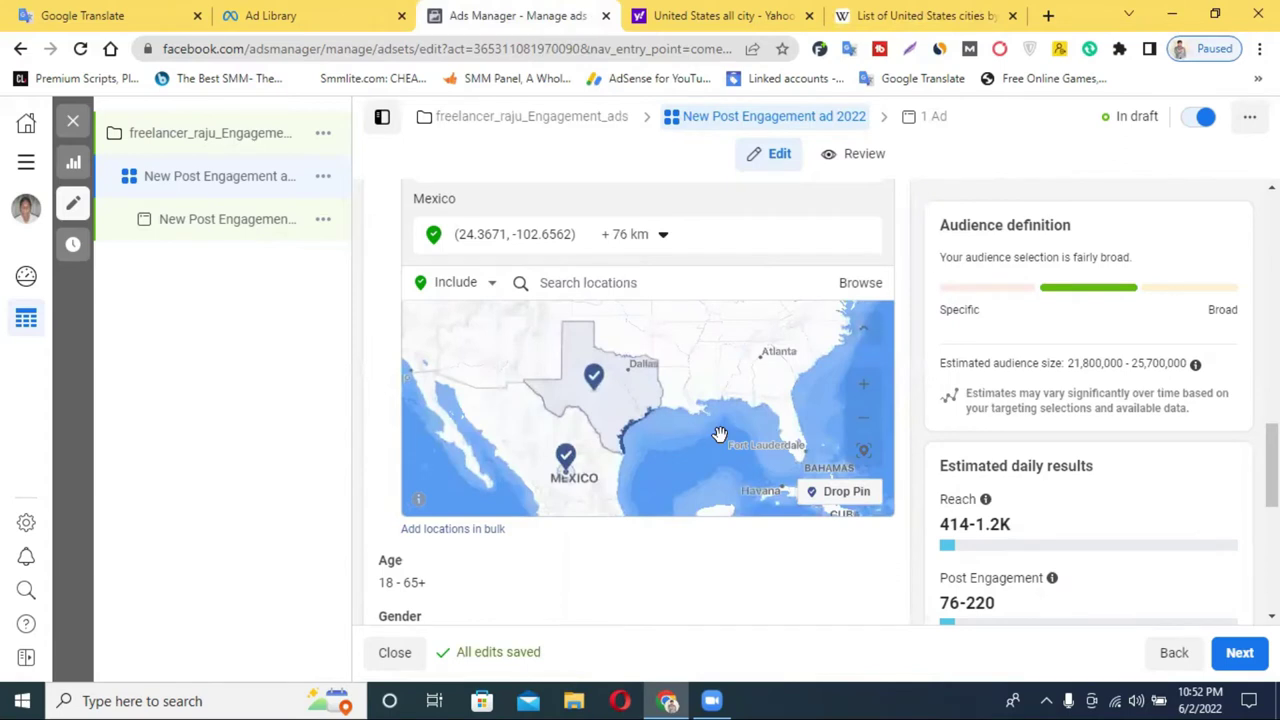
# Switch back to Wikipedia's city list and copy the state name New York from its first row
pyautogui.click(710, 10)
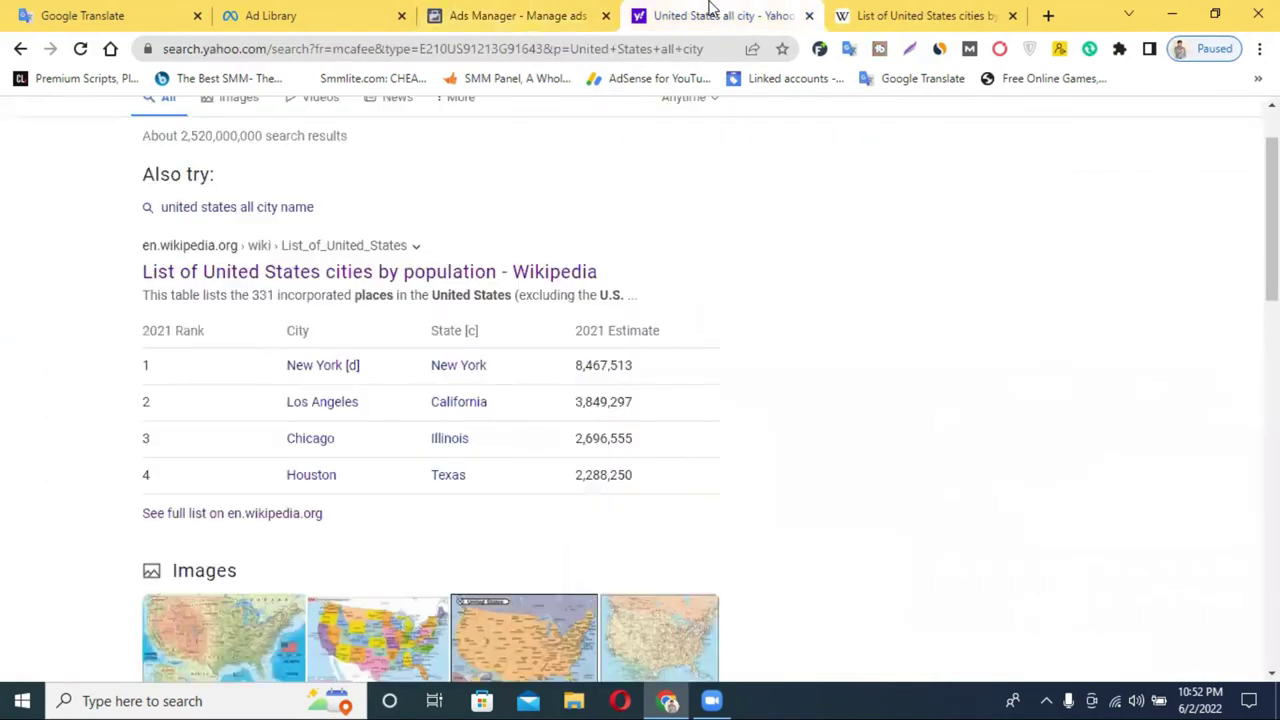
pyautogui.click(915, 15)
pyautogui.scroll(-1, 626, 456)
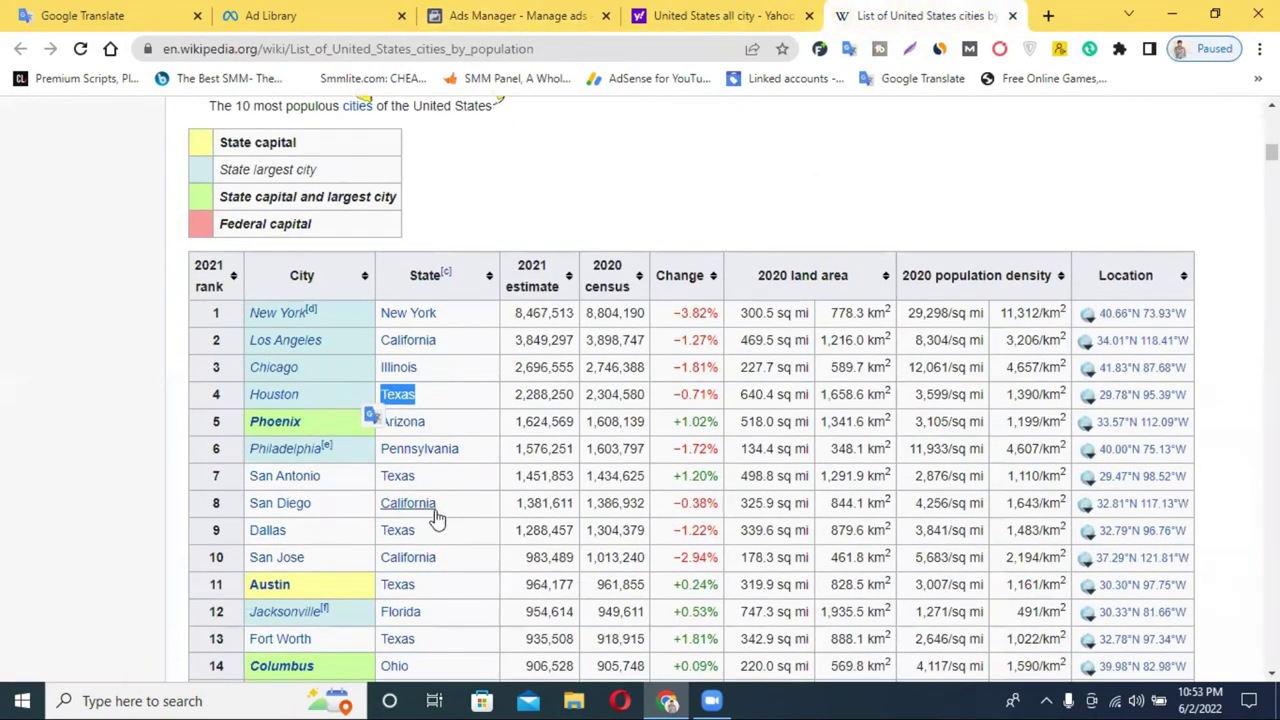
pyautogui.moveTo(449, 508); pyautogui.dragTo(471, 560)
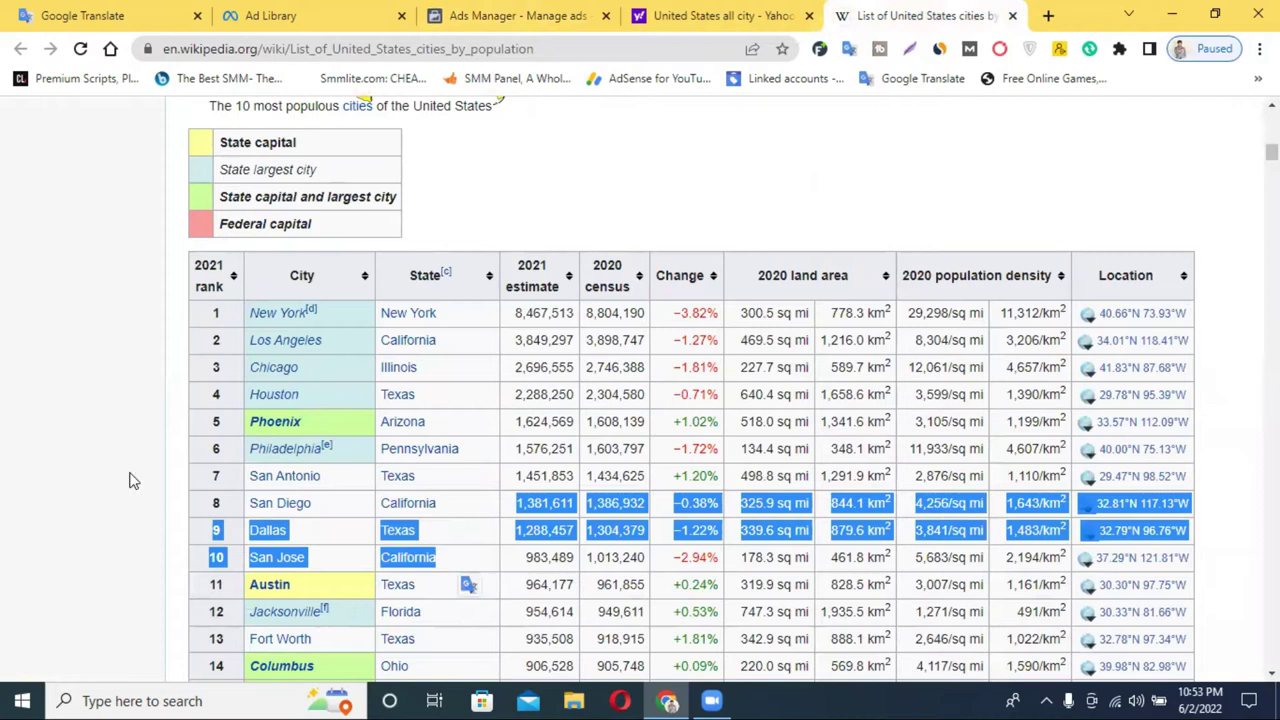
pyautogui.click(22, 440)
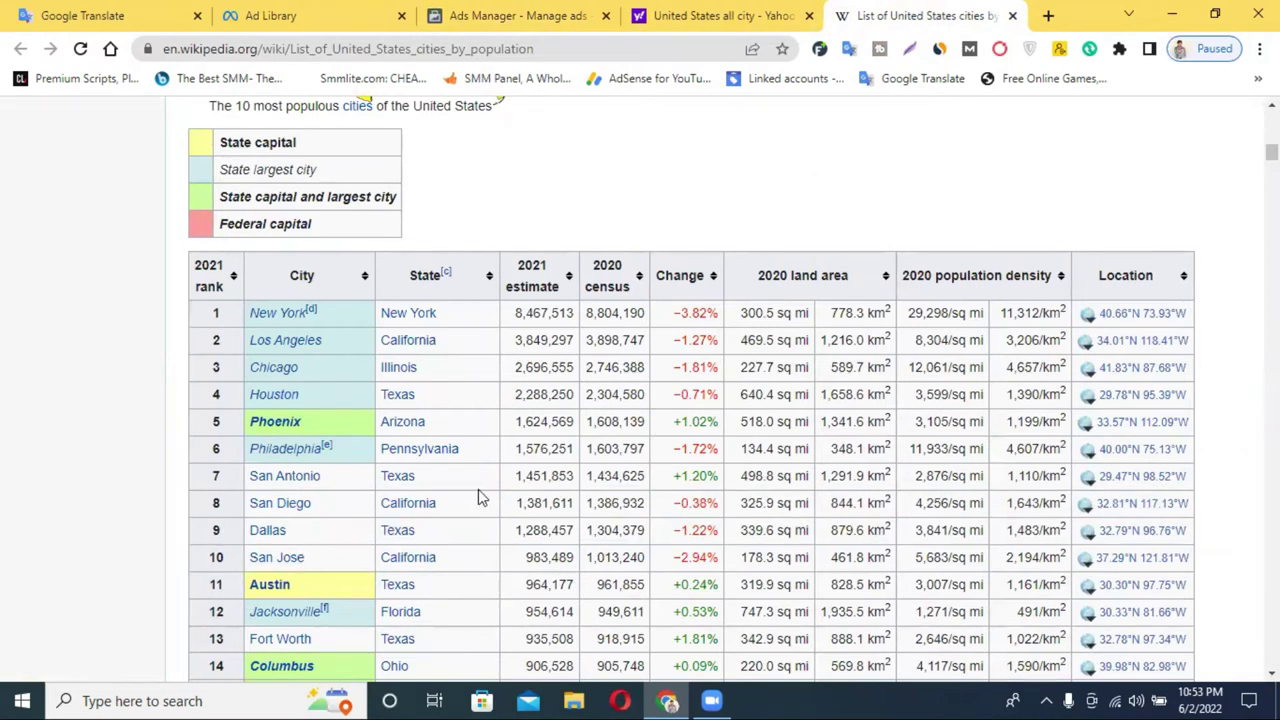
pyautogui.moveTo(451, 320); pyautogui.dragTo(366, 311)
pyautogui.hotkey('ctrl', 'c')
# Return to Ads Manager and add New York, United States as an included audience location
pyautogui.click(712, 15)
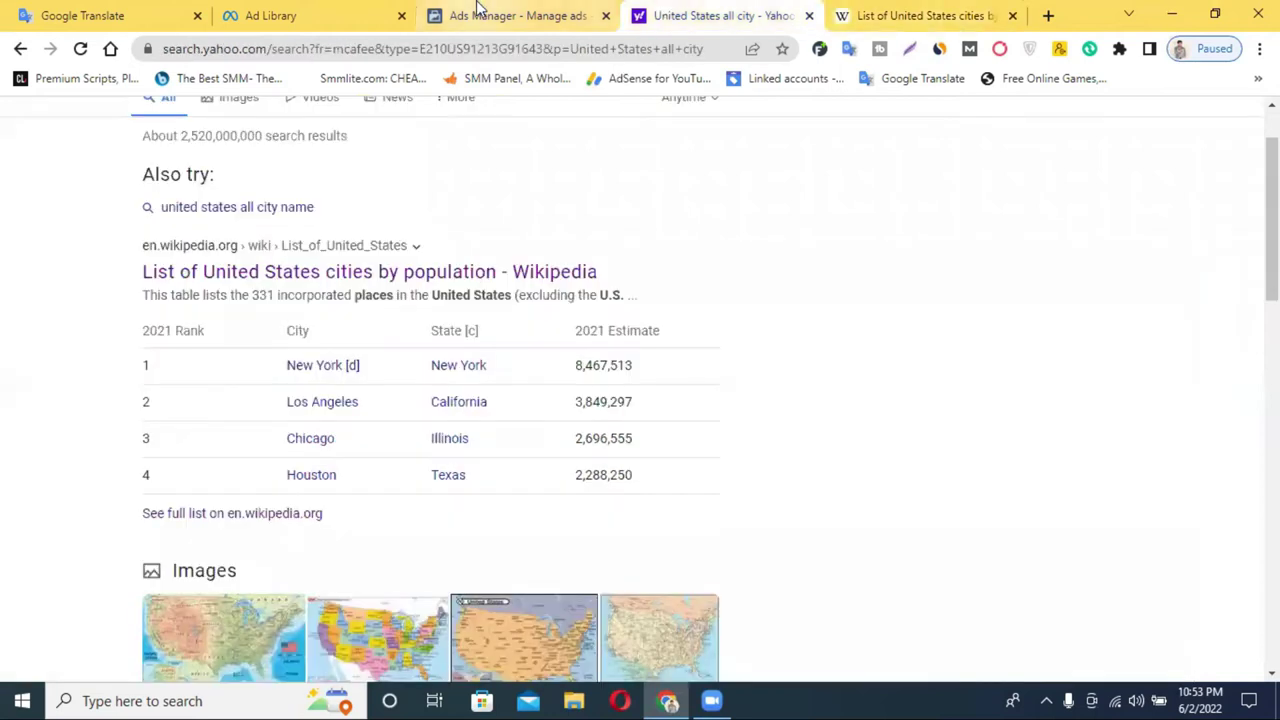
pyautogui.click(486, 14)
pyautogui.click(590, 278)
pyautogui.hotkey('ctrl', 'v')
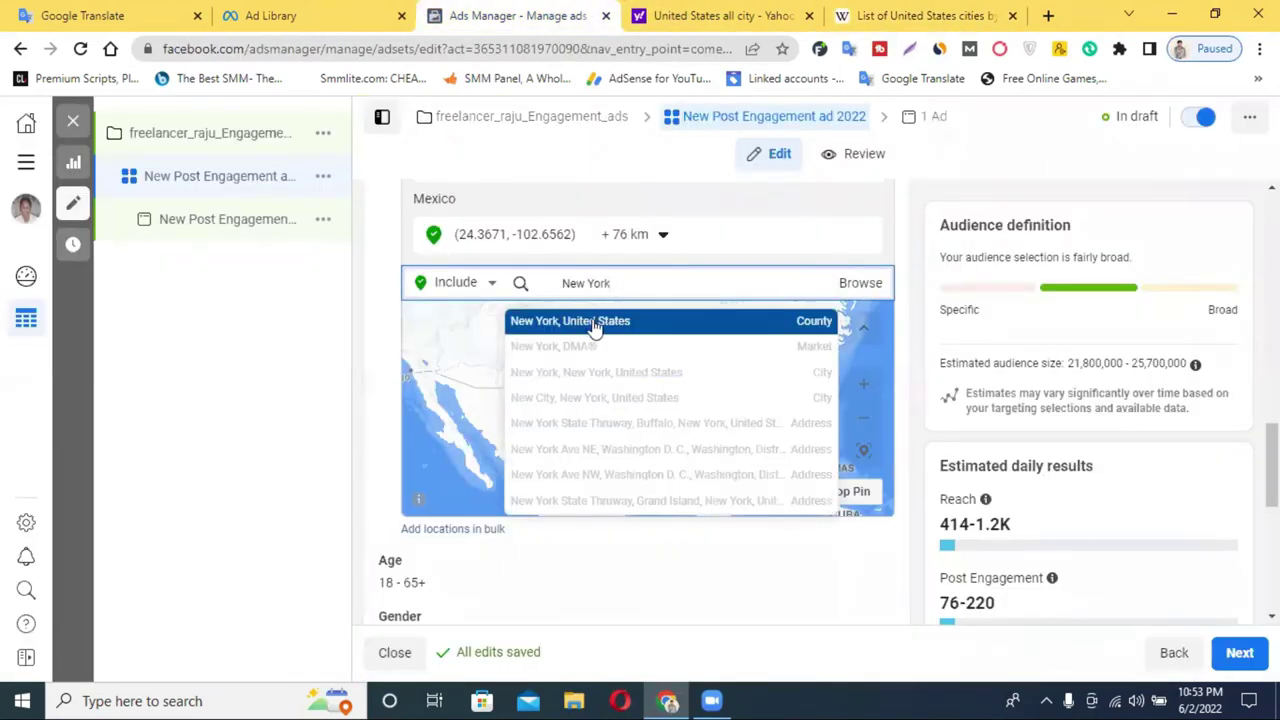
pyautogui.click(605, 322)
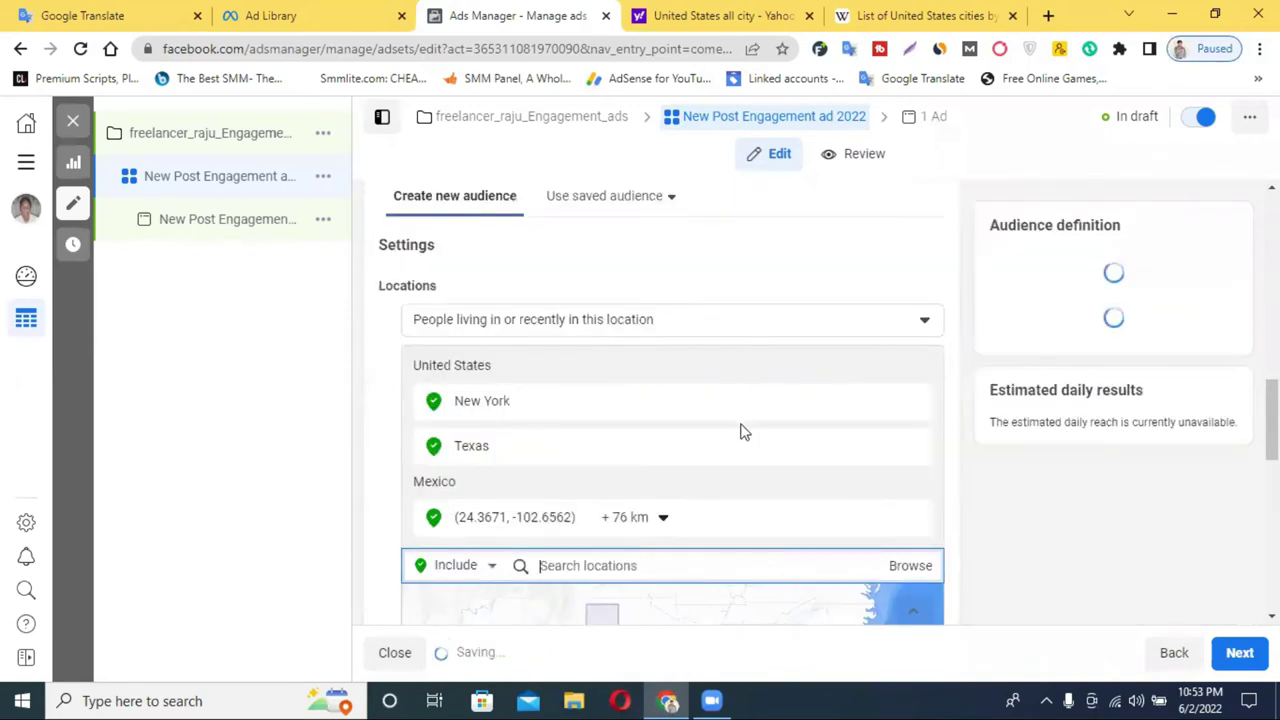
# Remove the pinned Mexico location from the audience's included locations
pyautogui.scroll(-3, 740, 431)
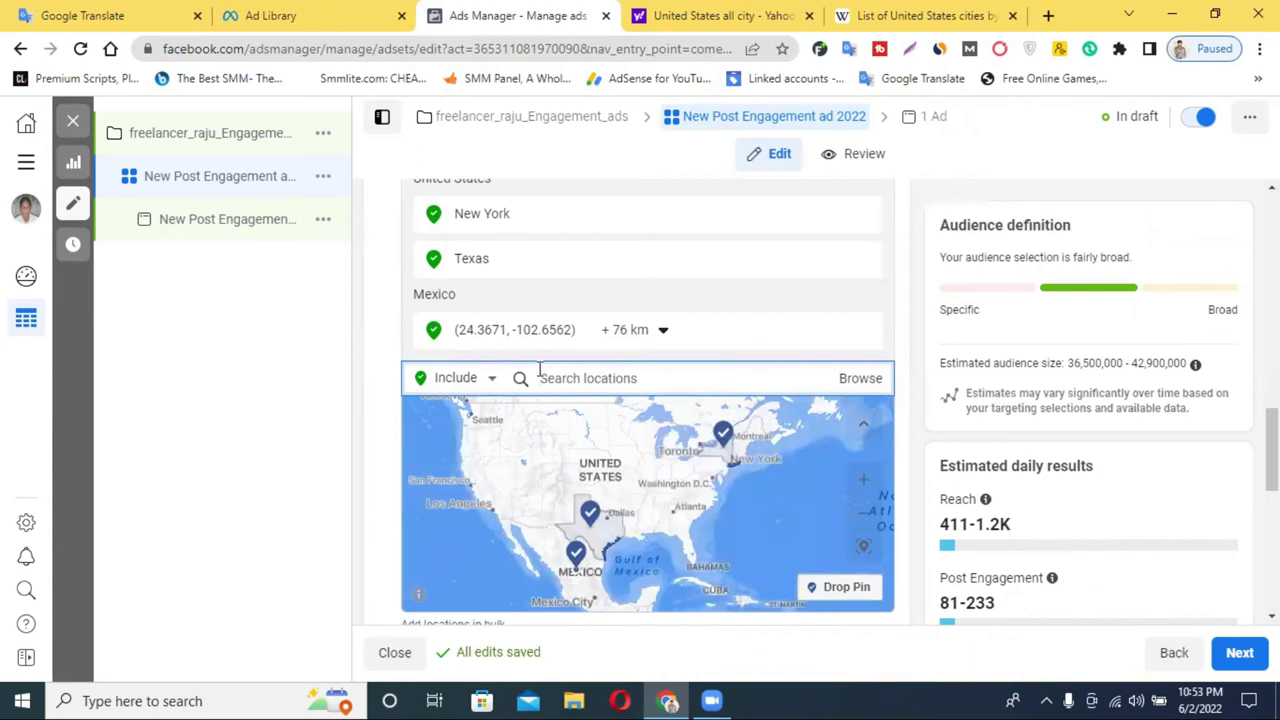
pyautogui.click(863, 330)
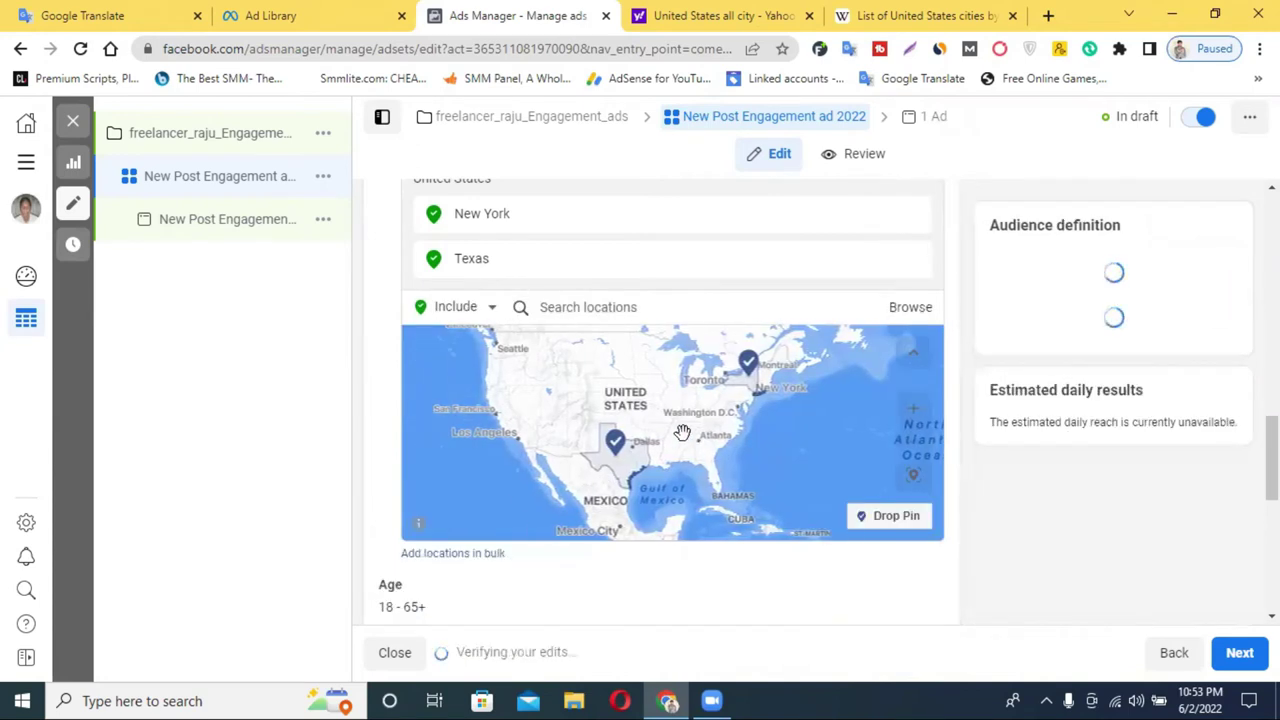
pyautogui.scroll(1, 460, 252)
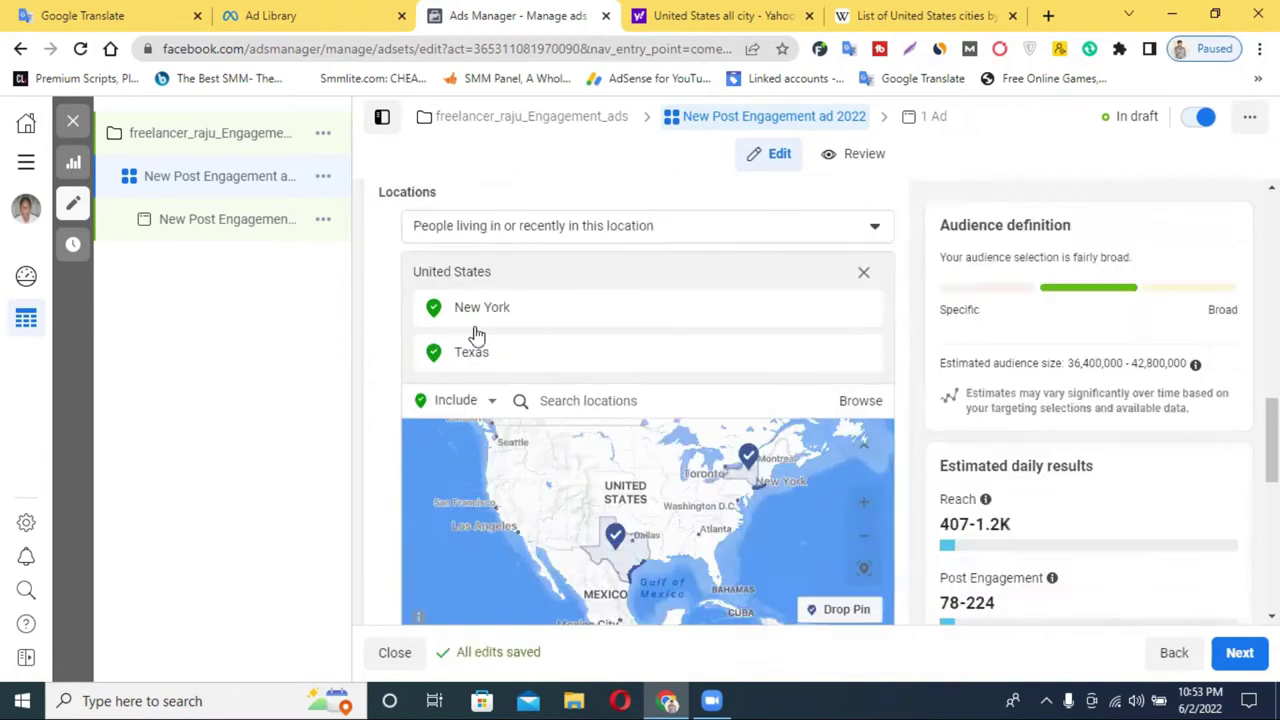
# Switch to Wikipedia's list of United States cities and copy the state name Arizona from the Phoenix row
pyautogui.scroll(2, 700, 474)
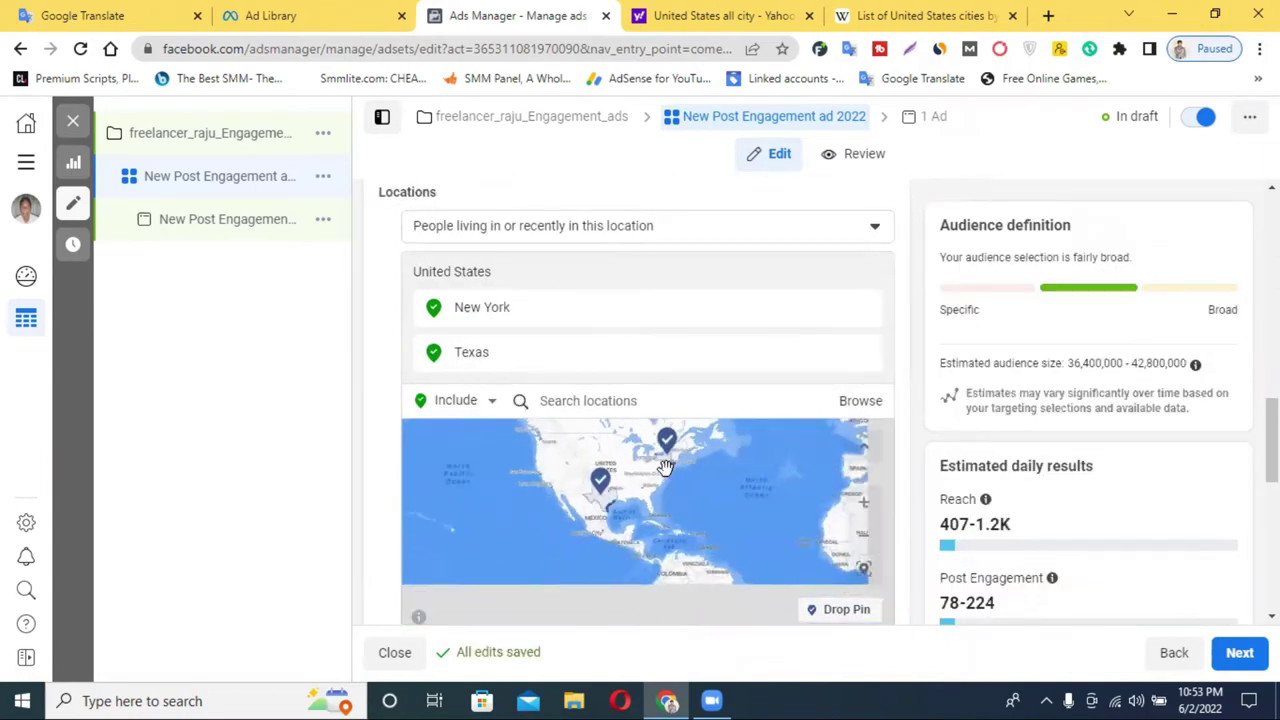
pyautogui.scroll(-2, 665, 470)
pyautogui.click(702, 15)
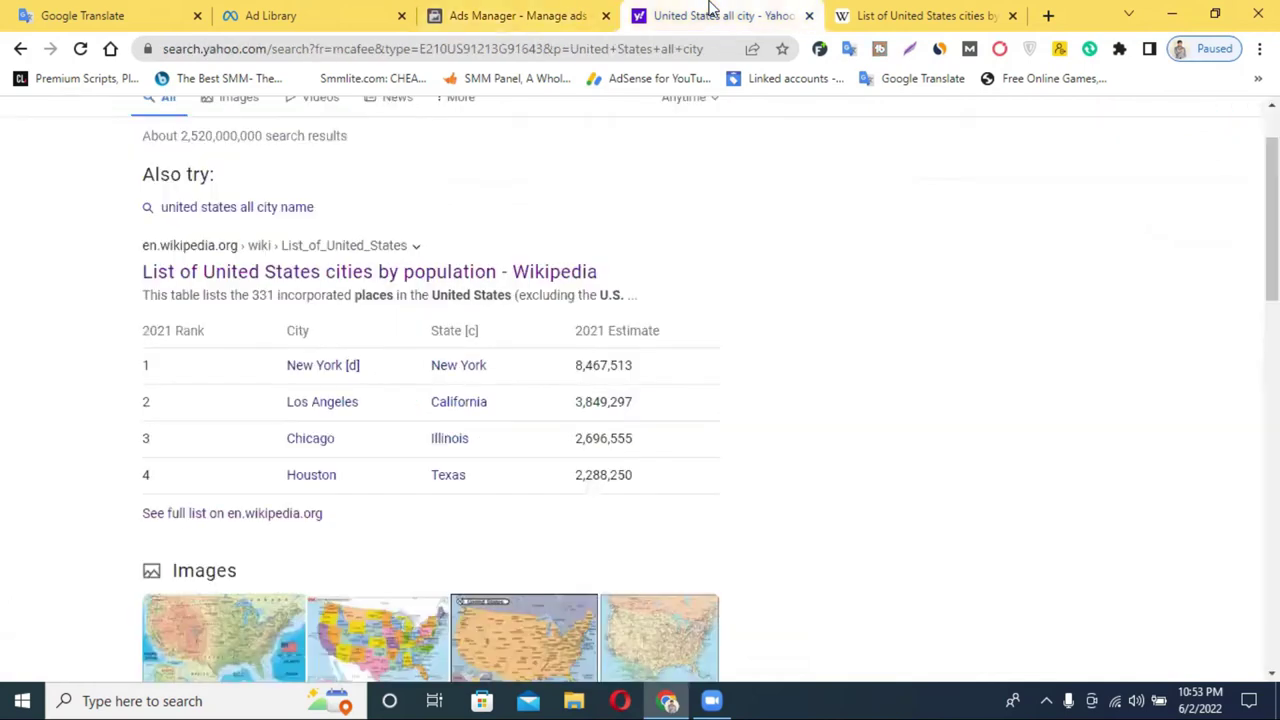
pyautogui.click(868, 12)
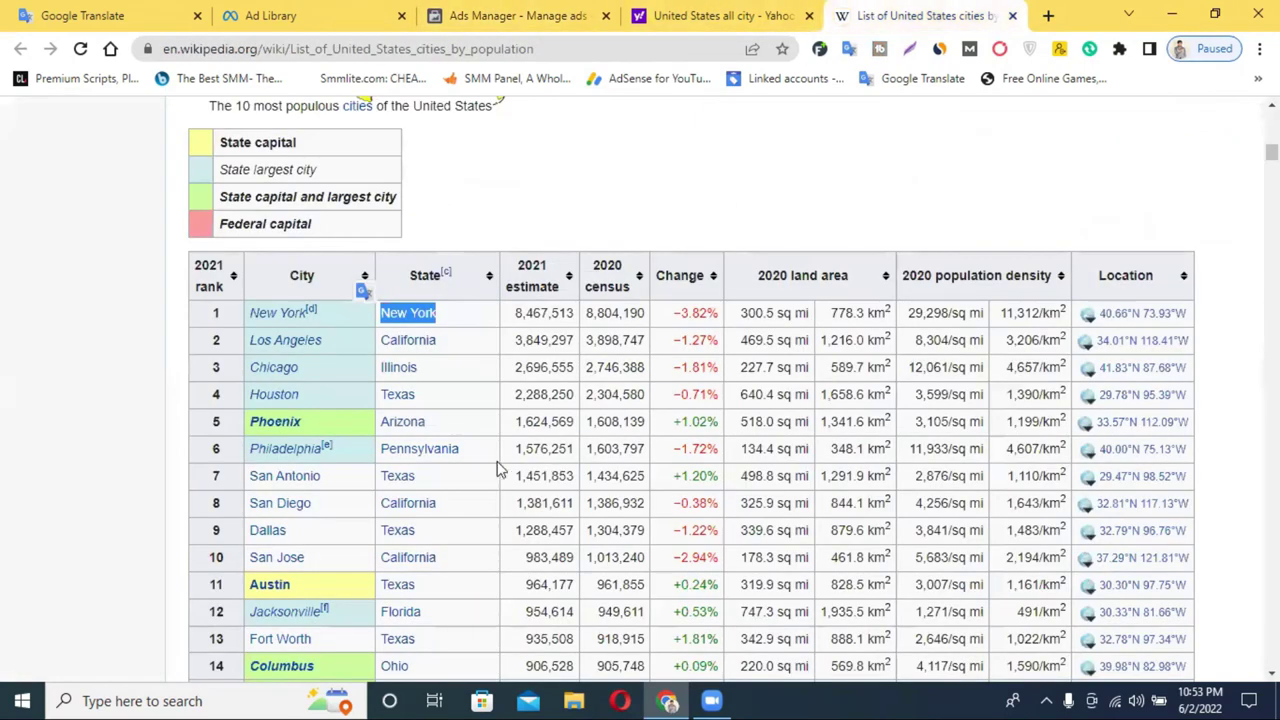
pyautogui.moveTo(435, 430); pyautogui.dragTo(384, 424)
pyautogui.hotkey('ctrl', 'c')
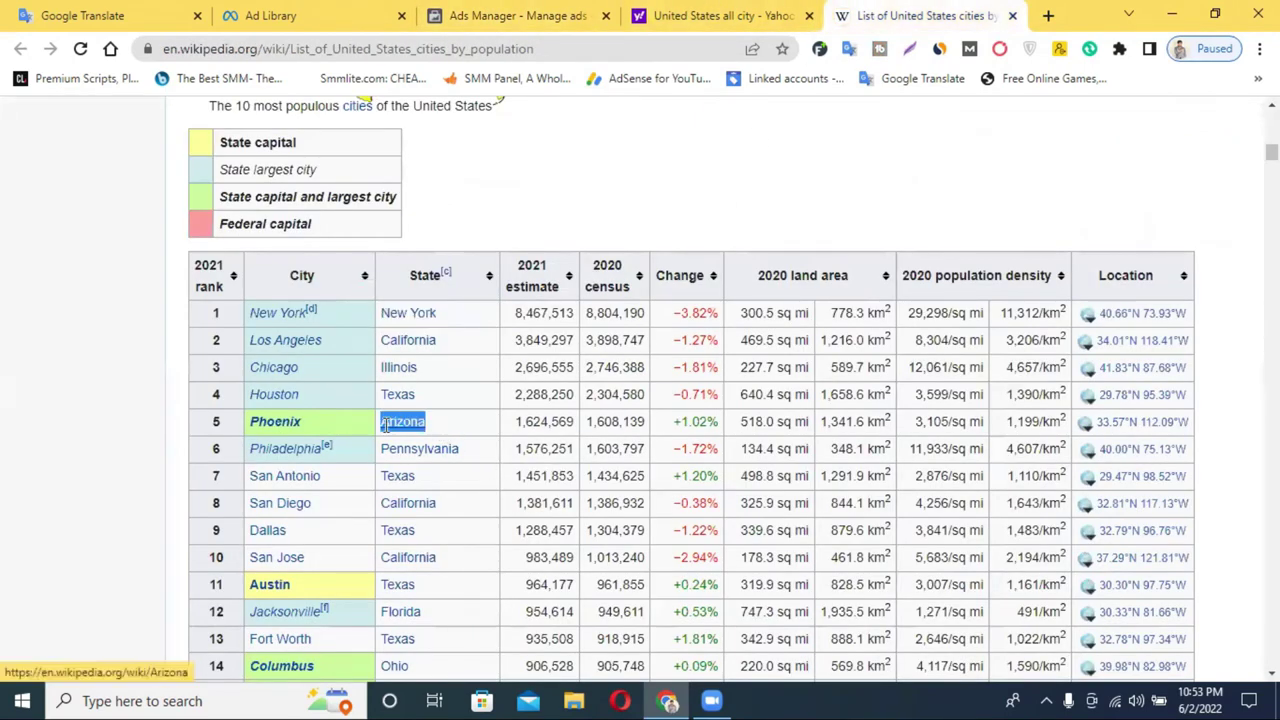
# Return to Ads Manager and add Arizona, United States as an included audience location
pyautogui.click(490, 15)
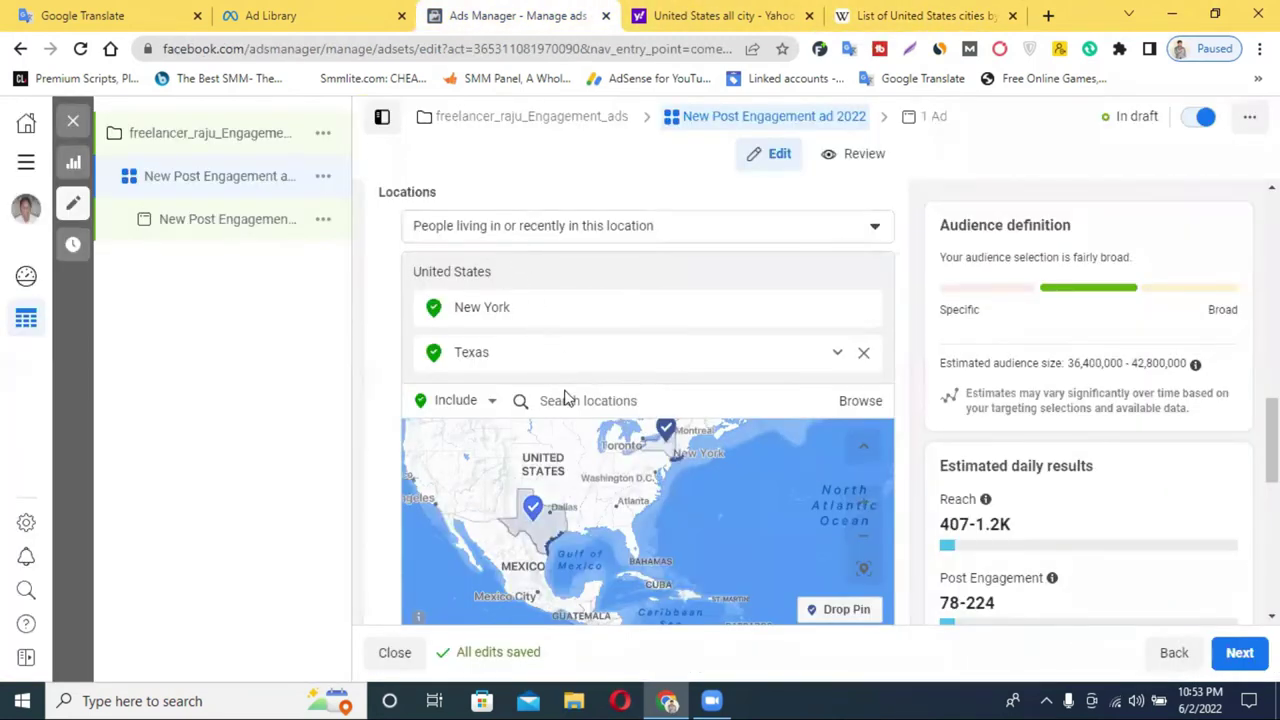
pyautogui.click(567, 400)
pyautogui.hotkey('ctrl', 'v')
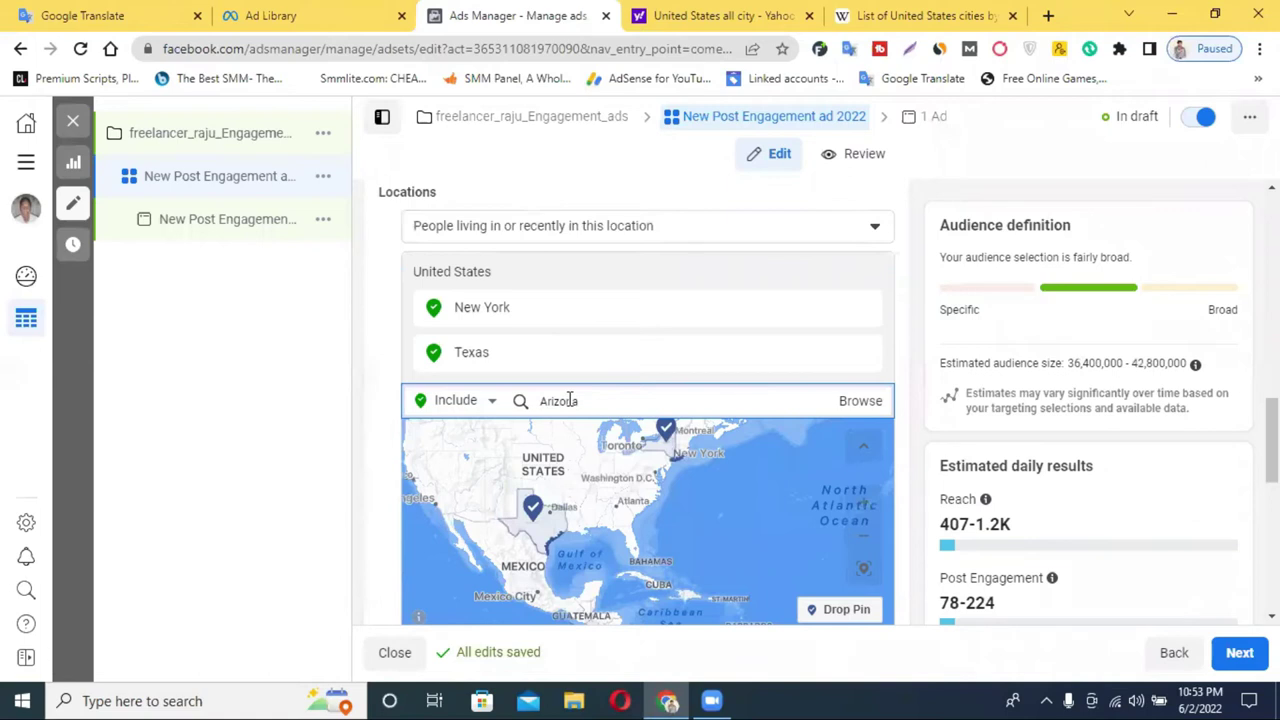
pyautogui.click(684, 437)
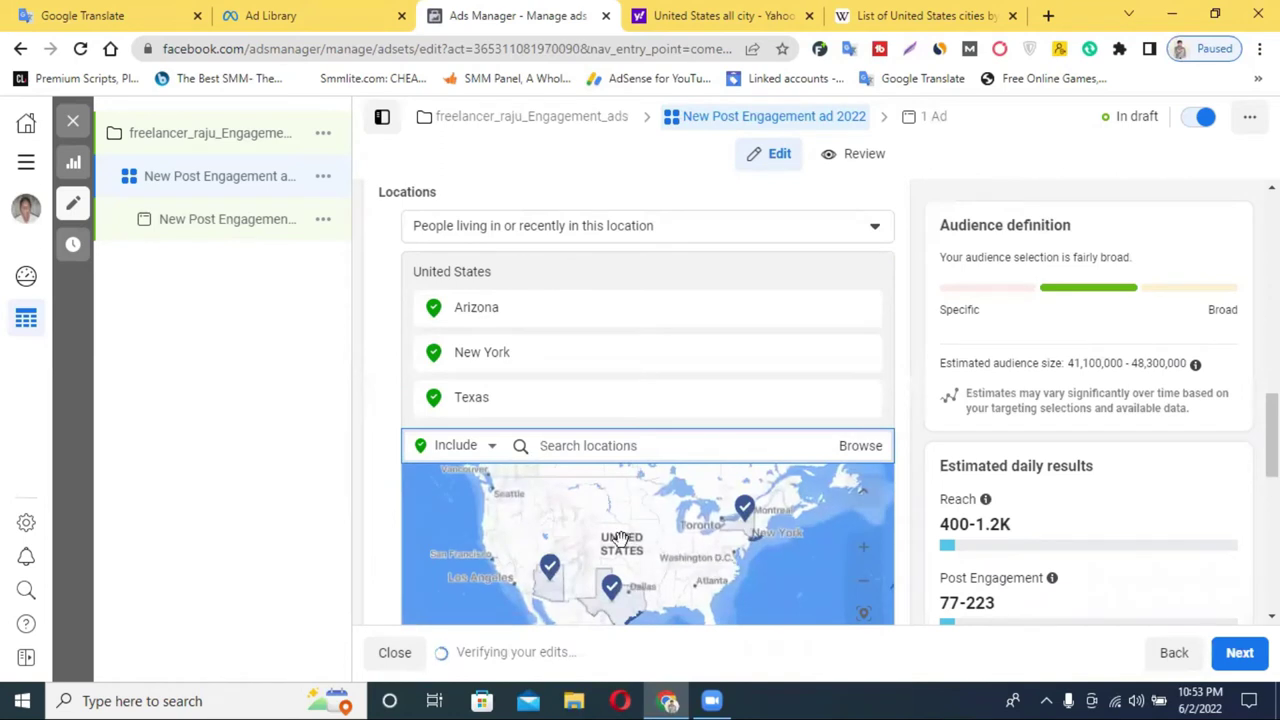
pyautogui.scroll(2, 604, 531)
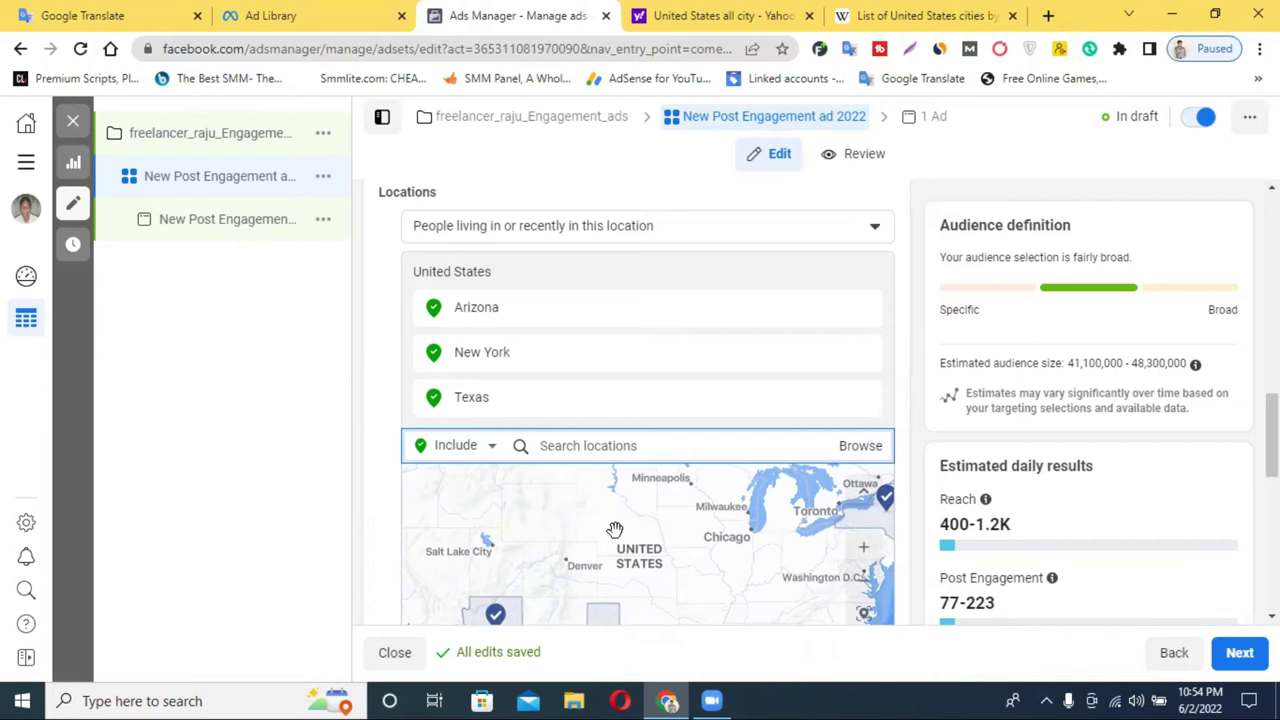
pyautogui.scroll(-2, 626, 560)
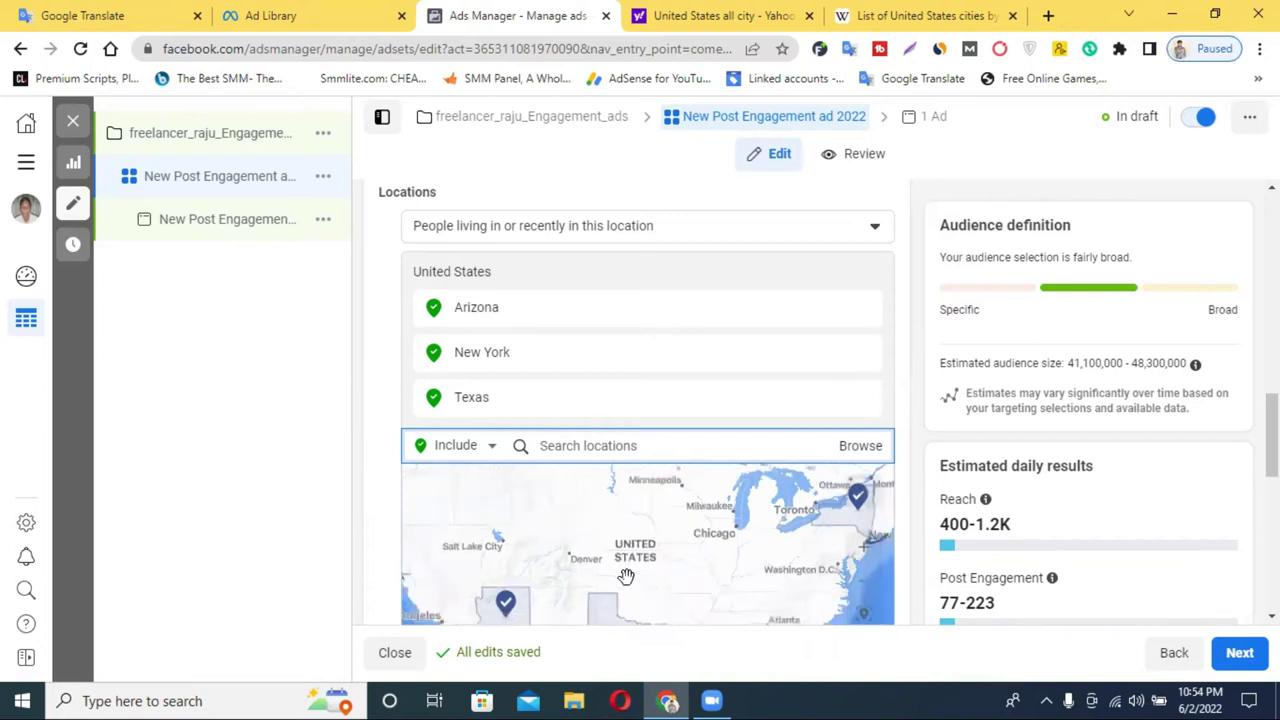
pyautogui.scroll(-1, 655, 512)
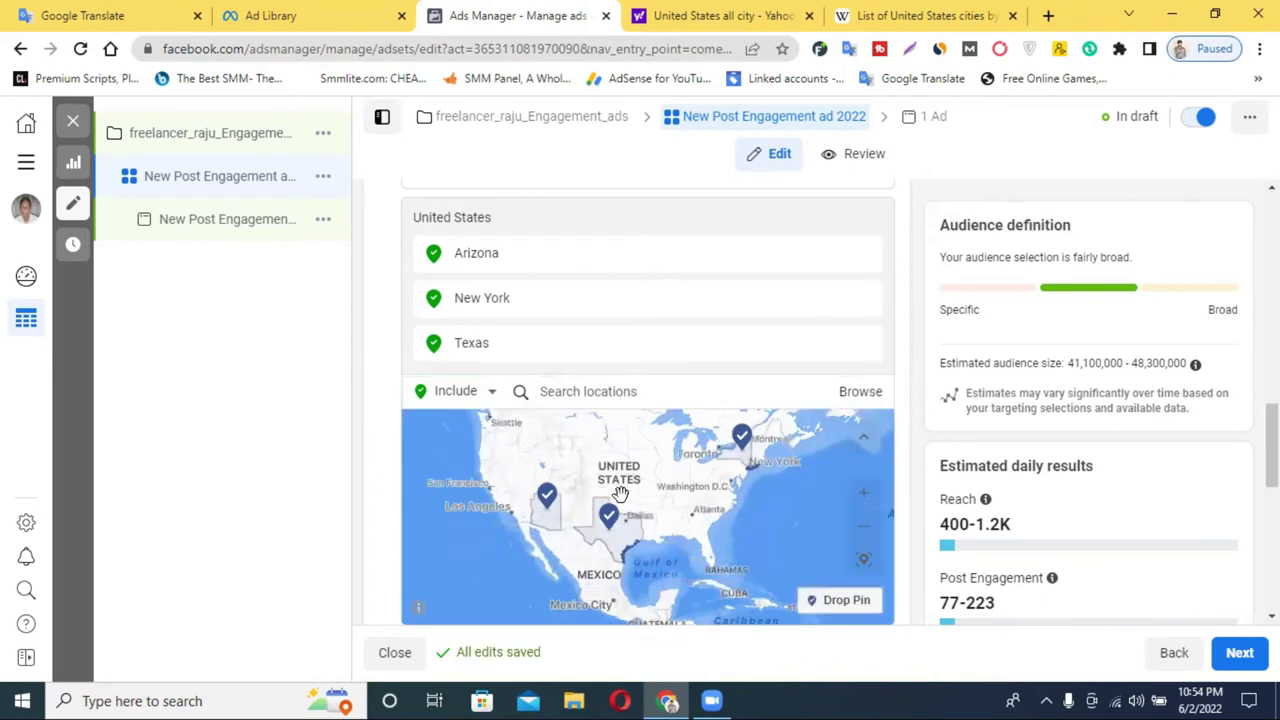
pyautogui.scroll(2, 620, 497)
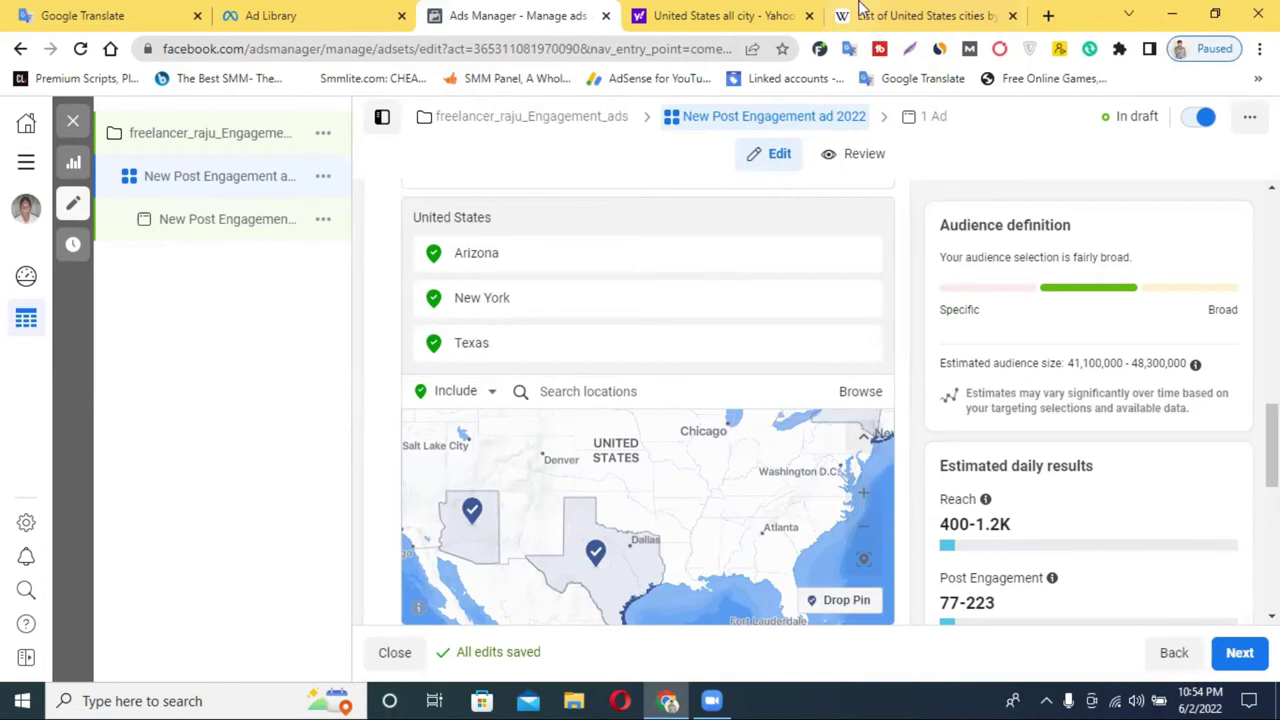
# Switch to Wikipedia's city list and copy the state name Oregon from the Portland row
pyautogui.click(900, 10)
pyautogui.scroll(-2, 457, 557)
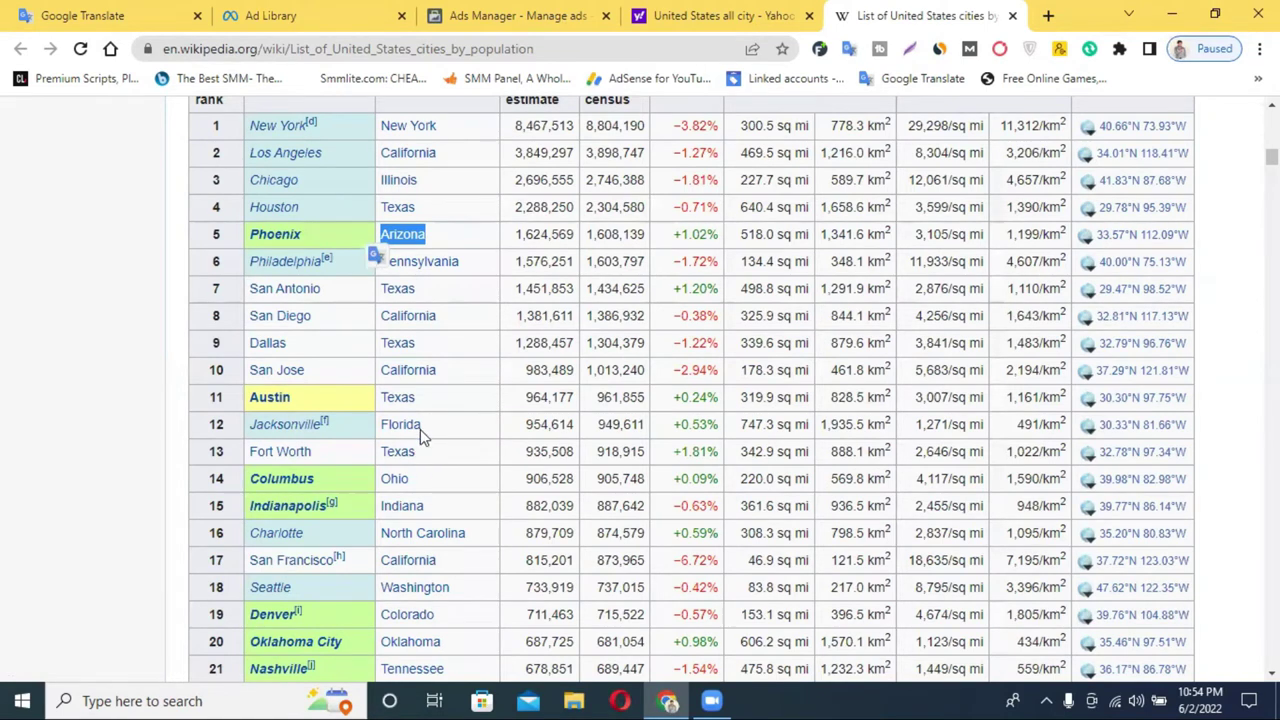
pyautogui.scroll(-2, 474, 505)
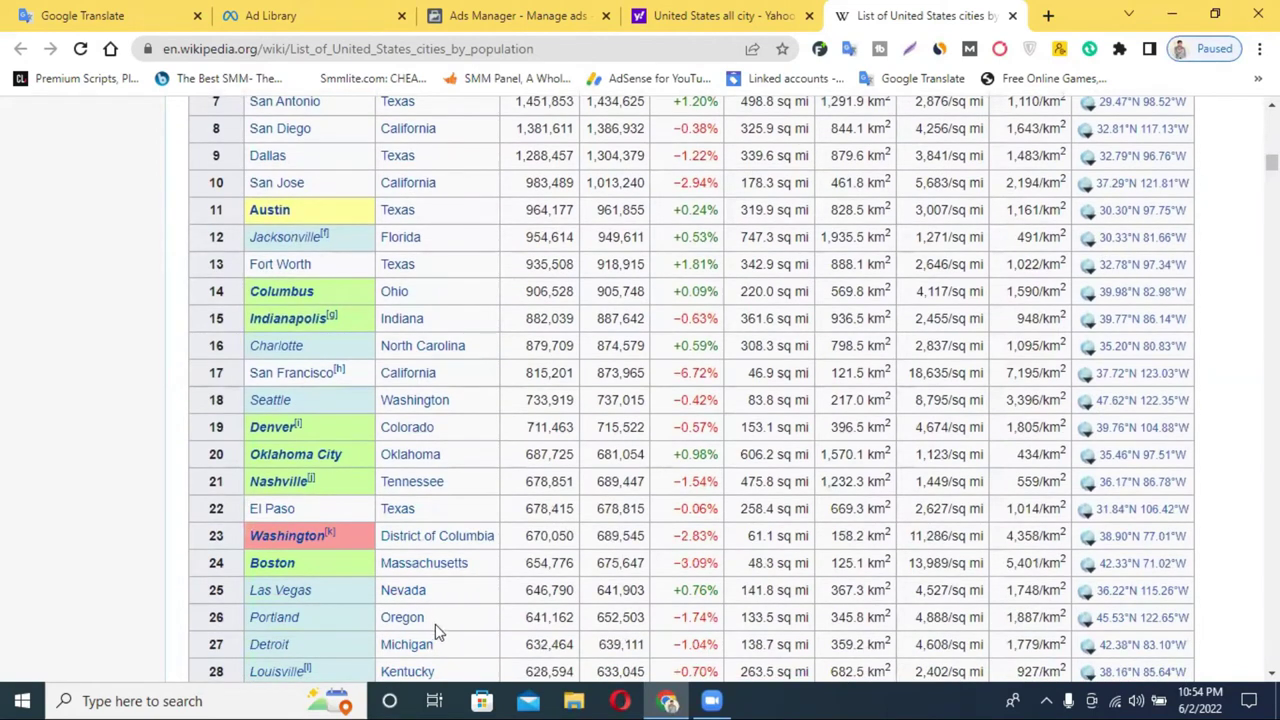
pyautogui.moveTo(420, 617); pyautogui.dragTo(383, 620)
pyautogui.hotkey('ctrl', 'c')
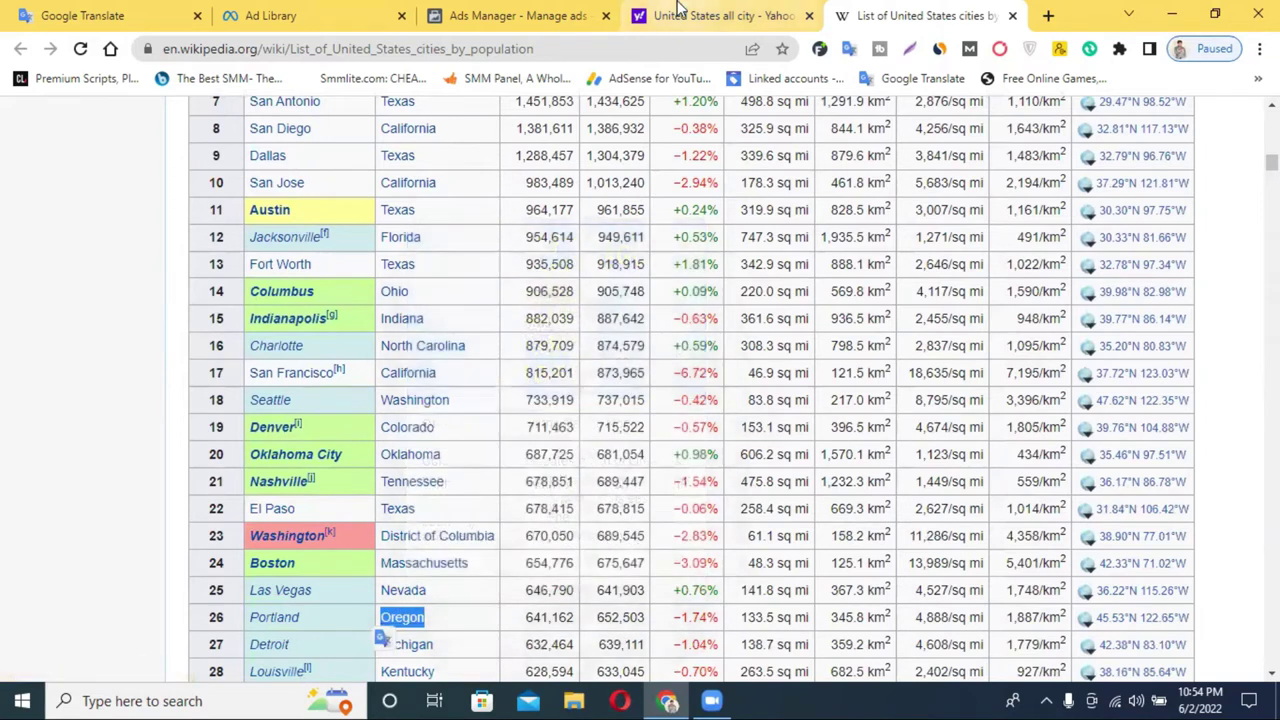
# Return to Ads Manager and add Oregon, United States as an included audience location
pyautogui.click(718, 15)
pyautogui.click(509, 14)
pyautogui.click(577, 391)
pyautogui.hotkey('ctrl', 'v')
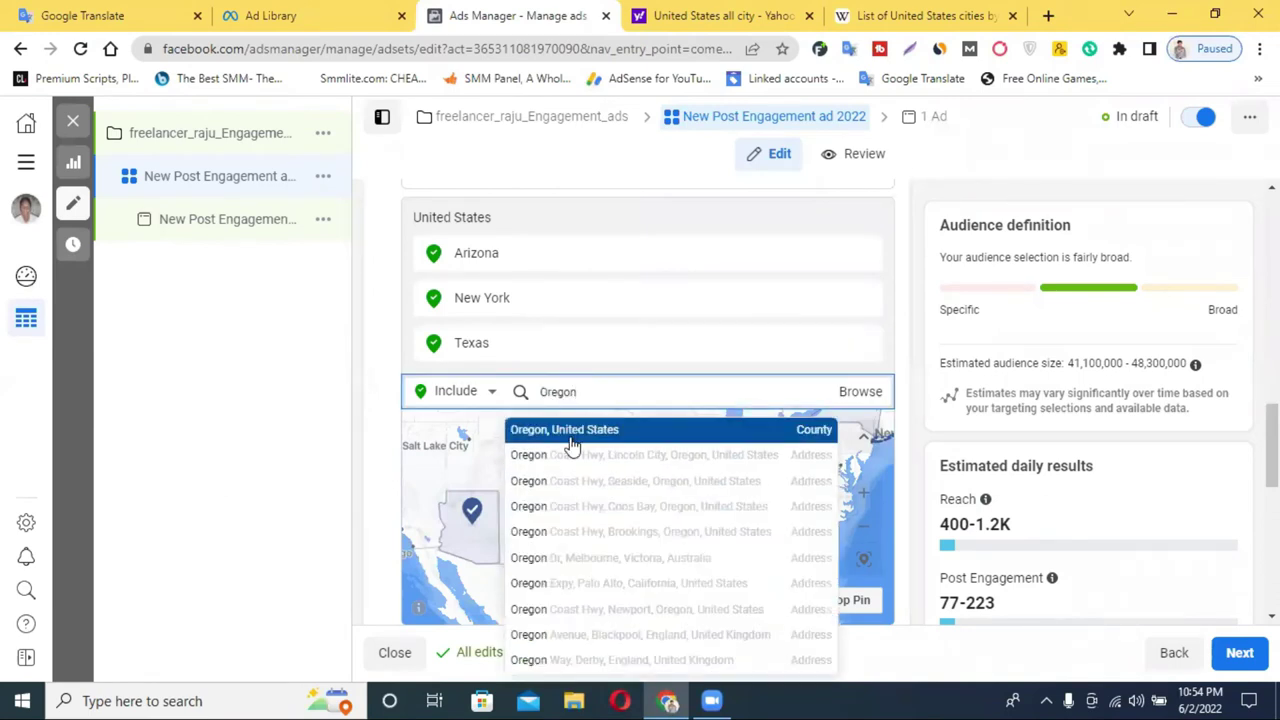
pyautogui.click(572, 436)
pyautogui.scroll(1, 520, 434)
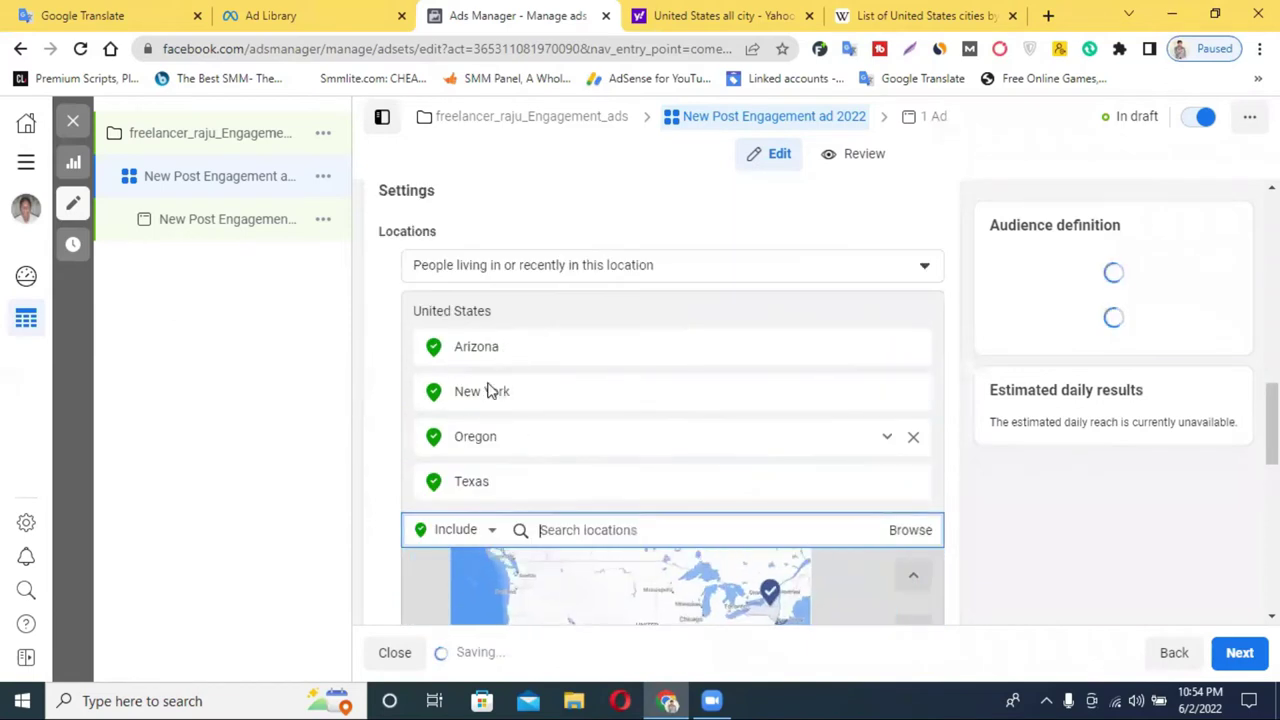
pyautogui.scroll(2, 500, 395)
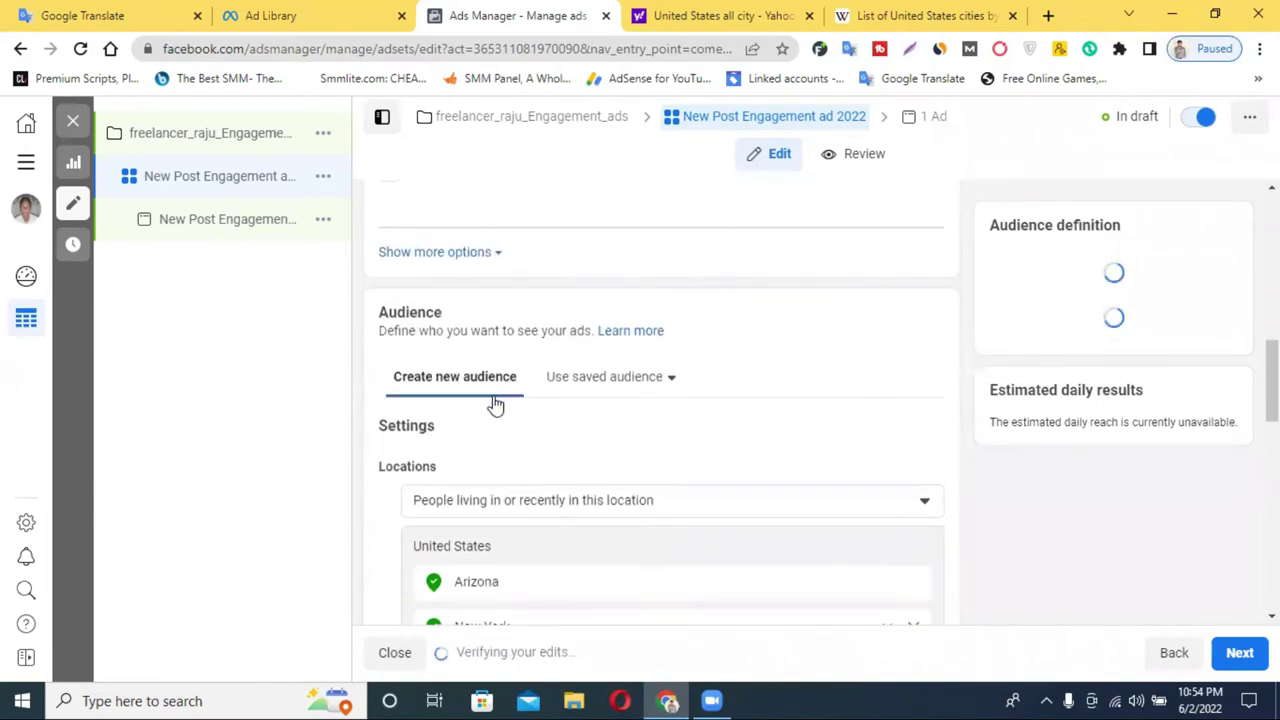
pyautogui.scroll(-4, 560, 453)
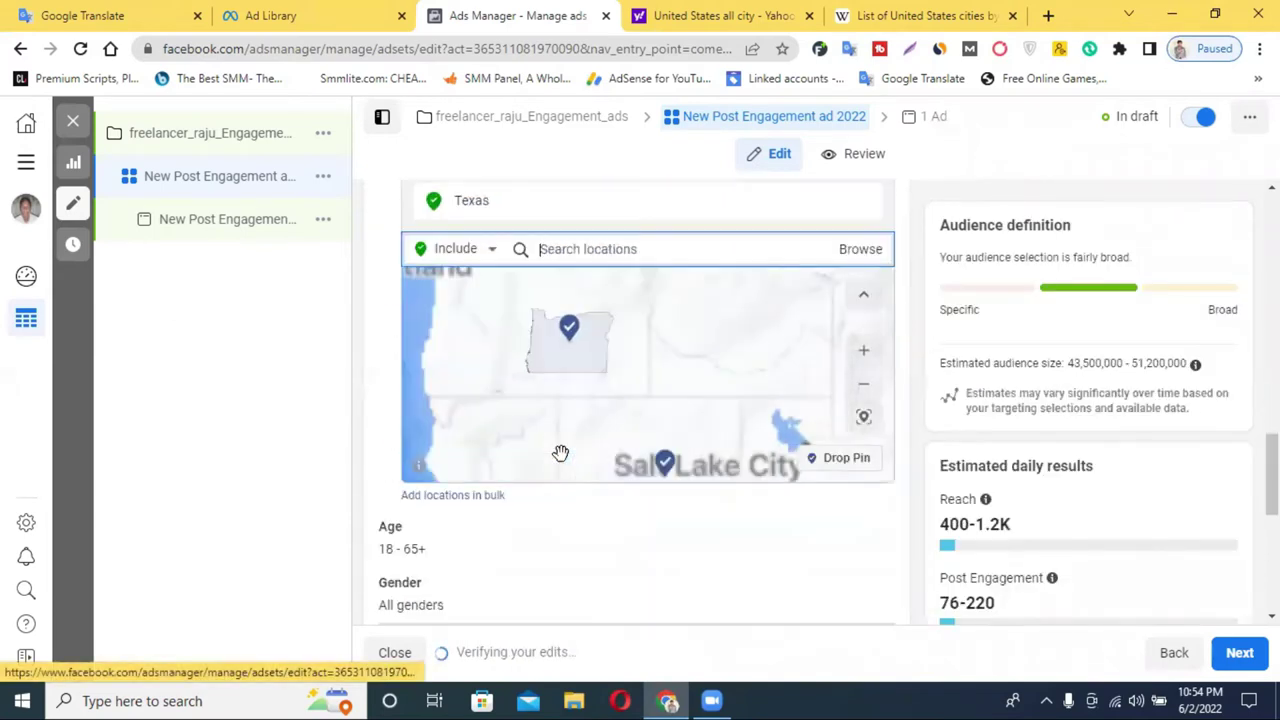
pyautogui.scroll(3, 615, 578)
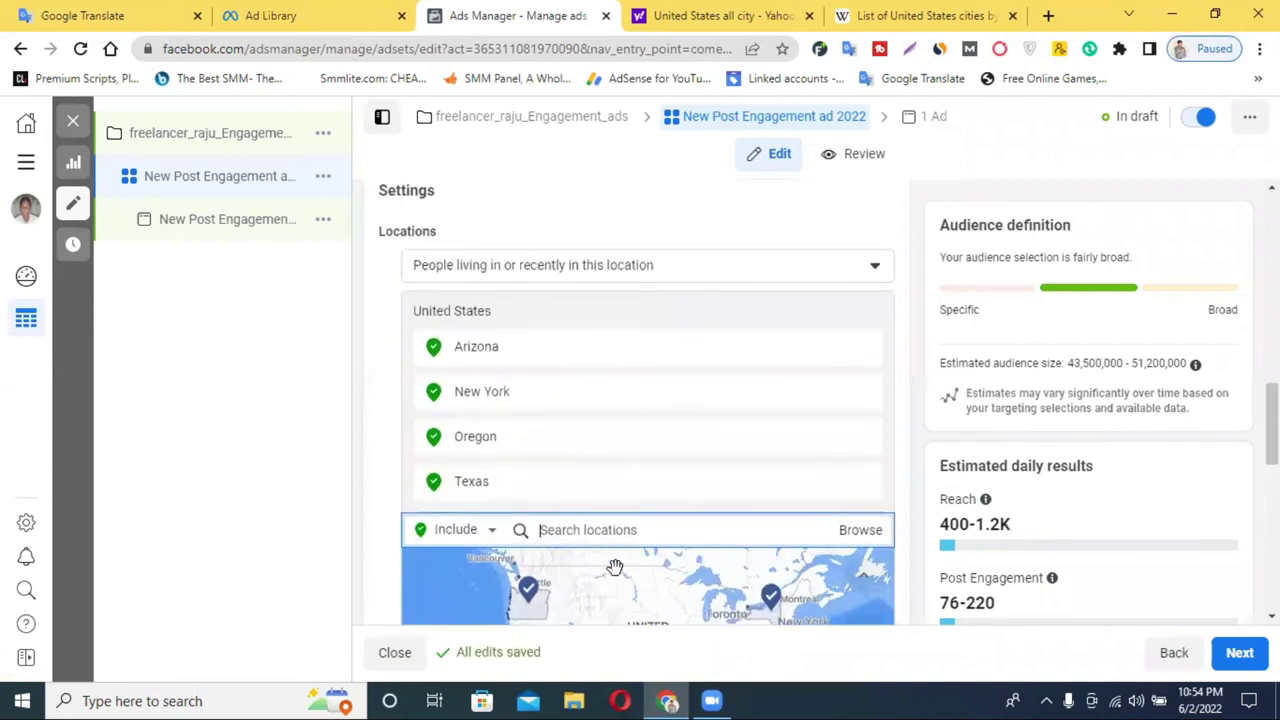
pyautogui.scroll(2, 615, 568)
pyautogui.scroll(2, 641, 517)
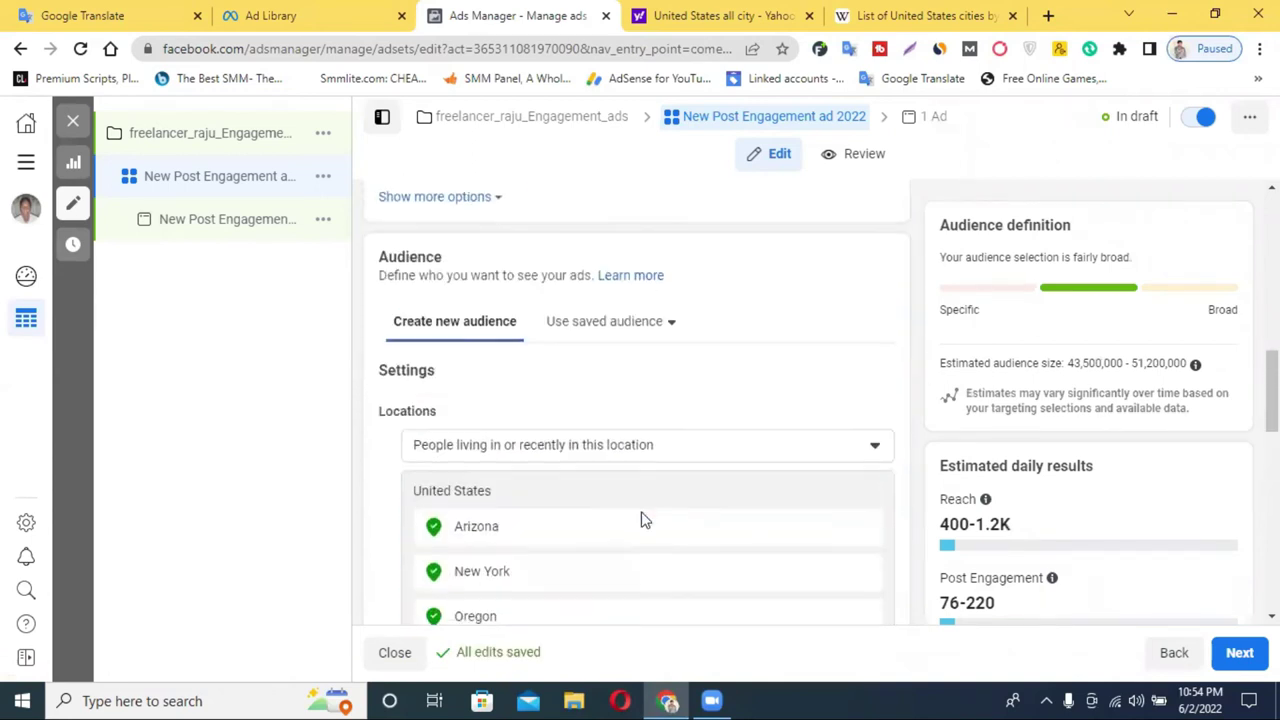
pyautogui.scroll(-3, 641, 519)
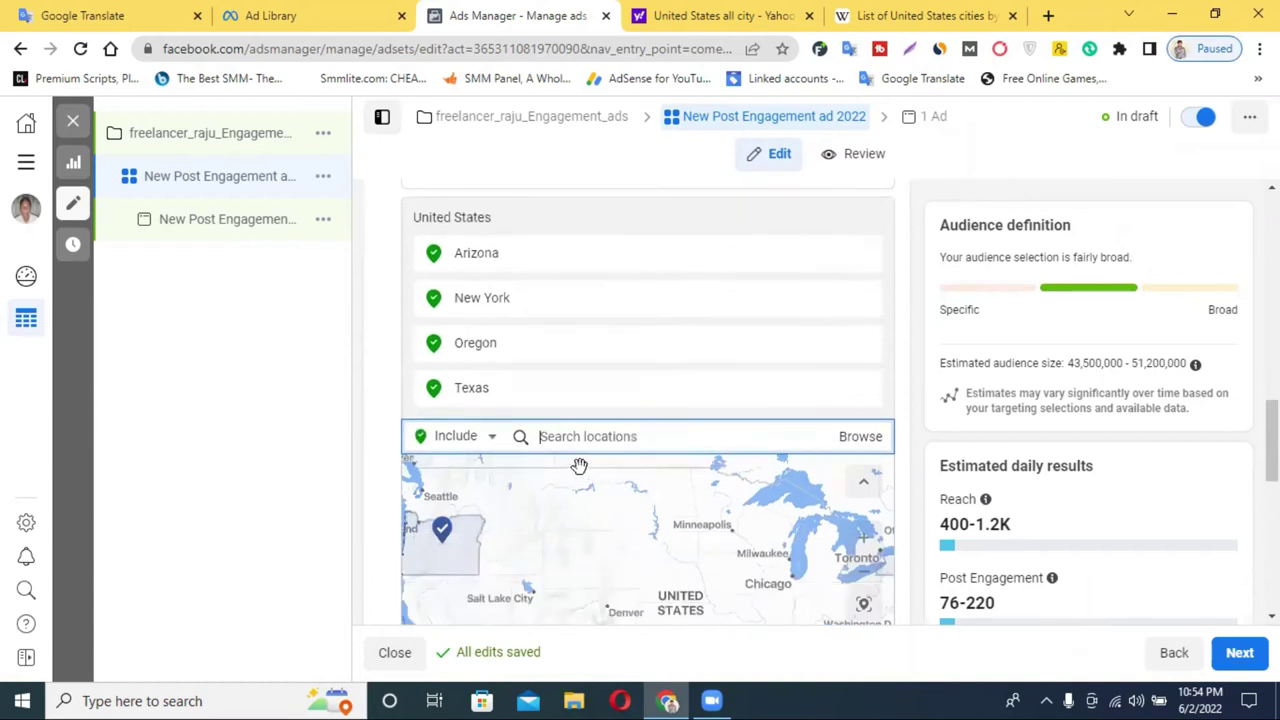
pyautogui.click(580, 446)
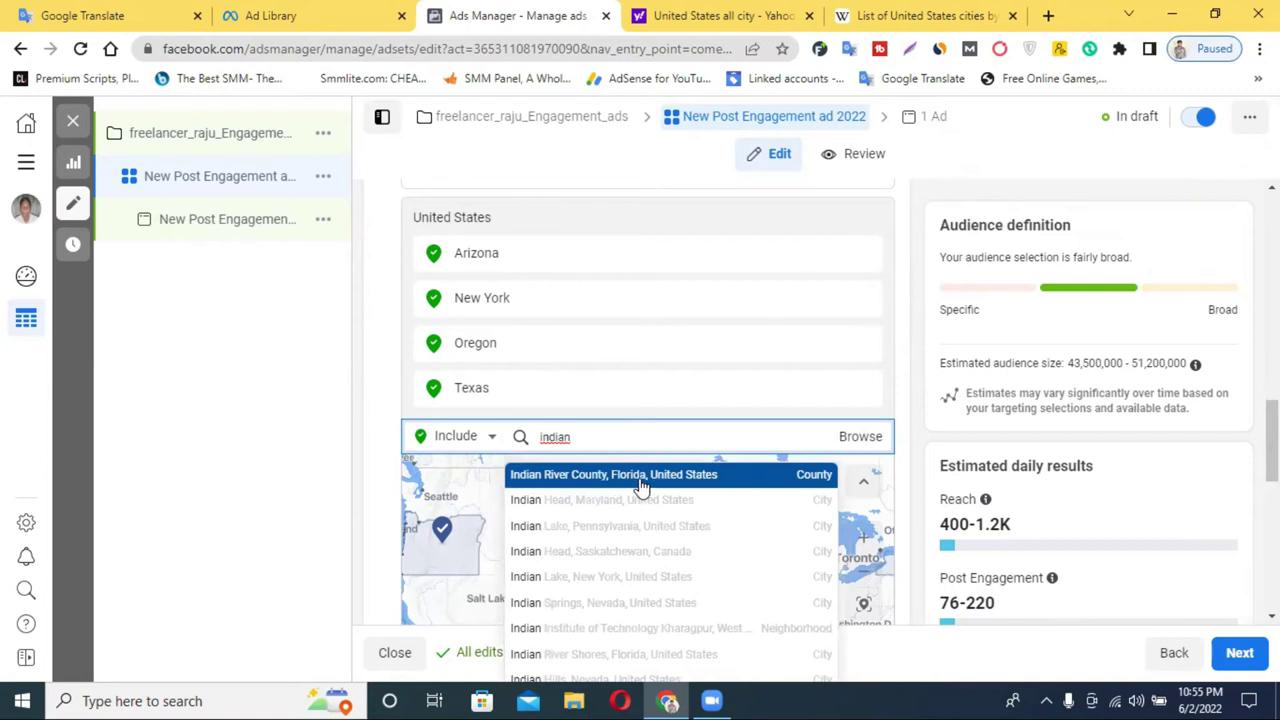
pyautogui.doubleClick(560, 440)
pyautogui.rightClick(562, 444)
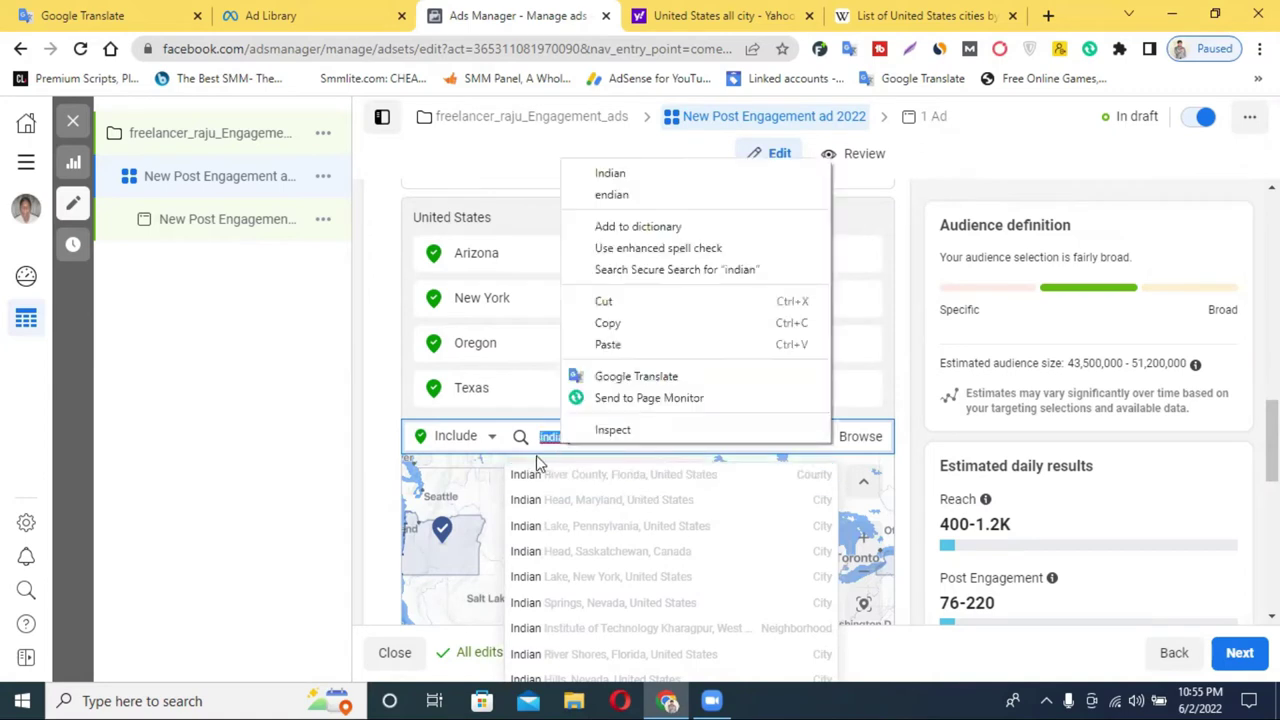
pyautogui.click(610, 173)
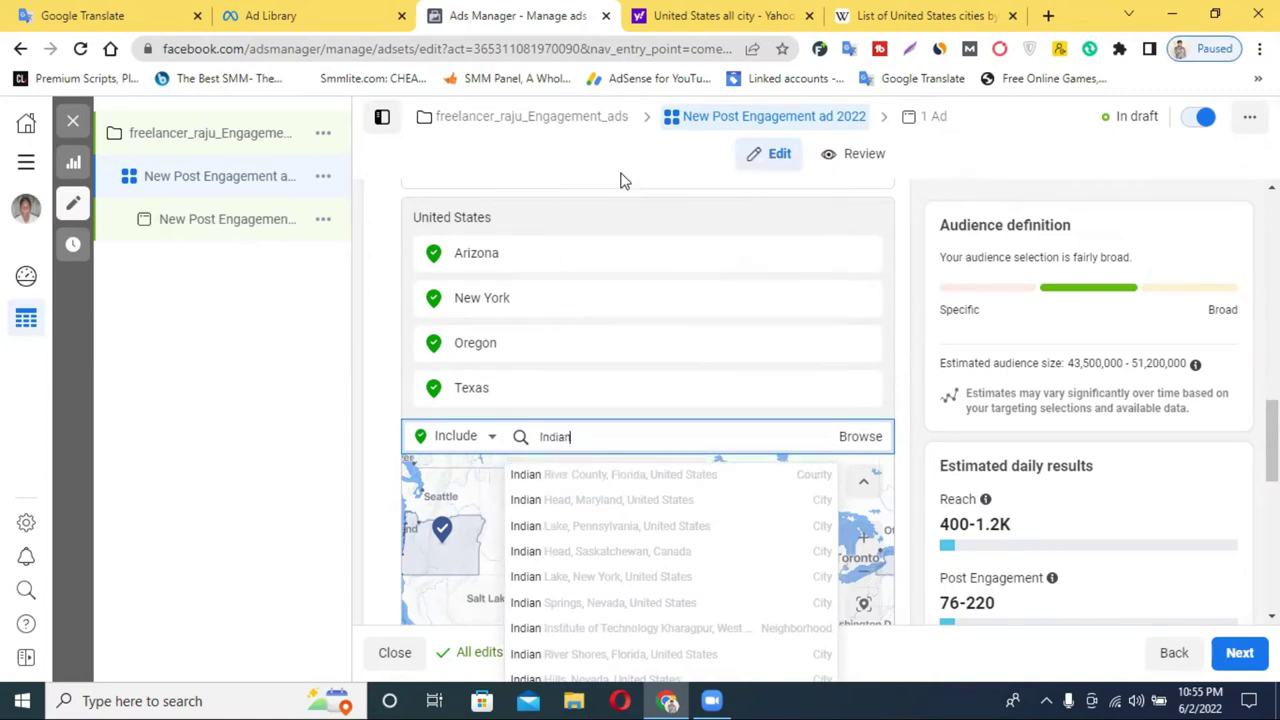
pyautogui.doubleClick(583, 434)
pyautogui.press('BackSpace')
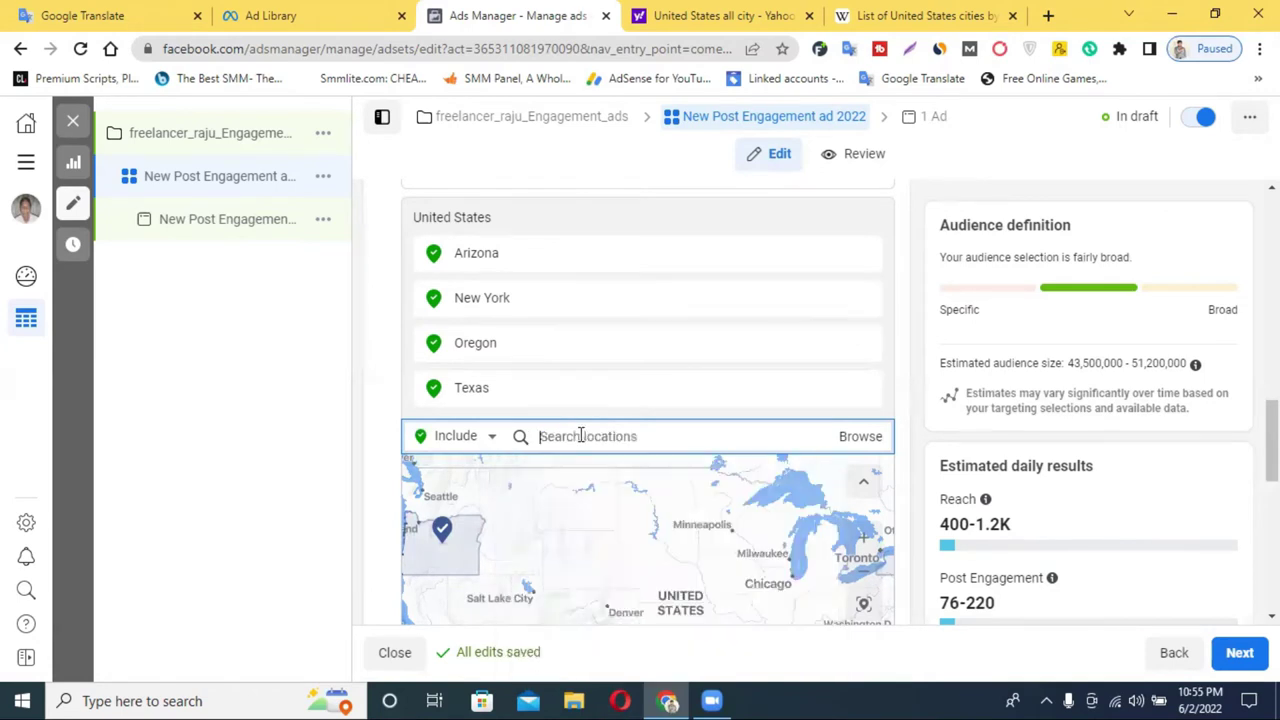
# Select People living in or recently in this location as the audience's location targeting option
pyautogui.scroll(2, 583, 434)
pyautogui.click(575, 362)
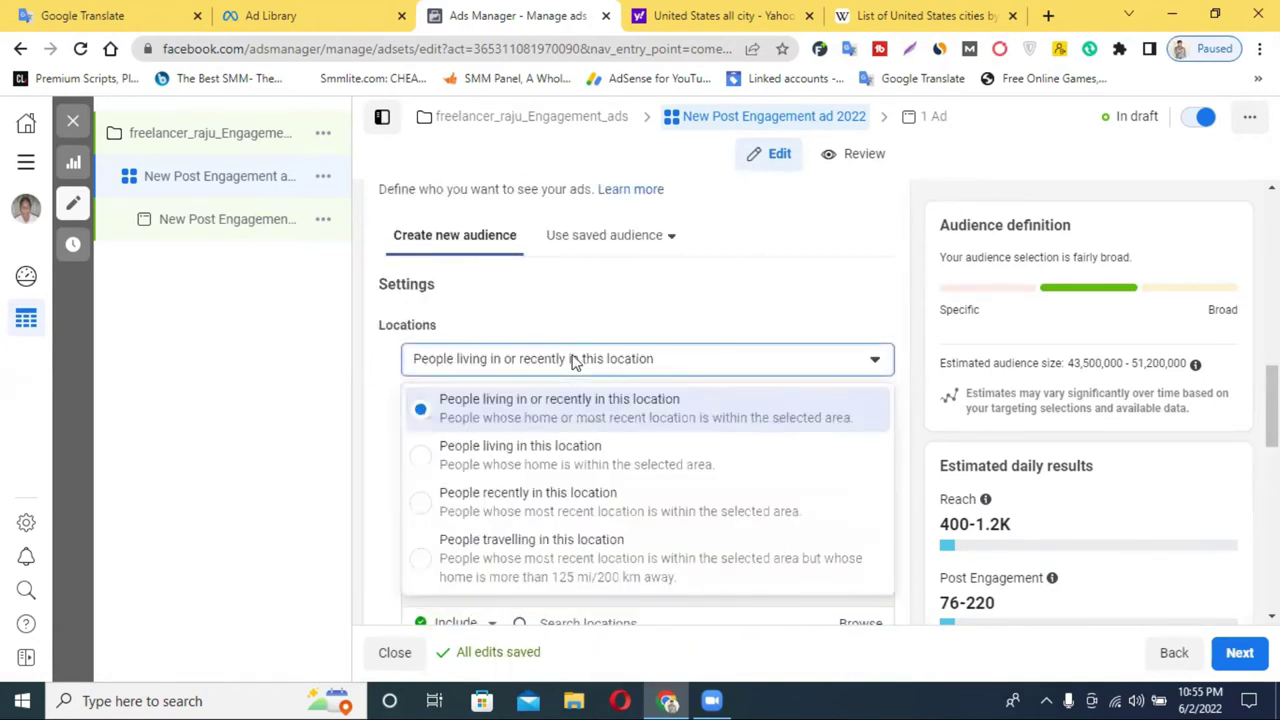
pyautogui.click(466, 401)
# Search the audience locations for Bangladesh and add the whole country as an included location
pyautogui.scroll(-3, 370, 423)
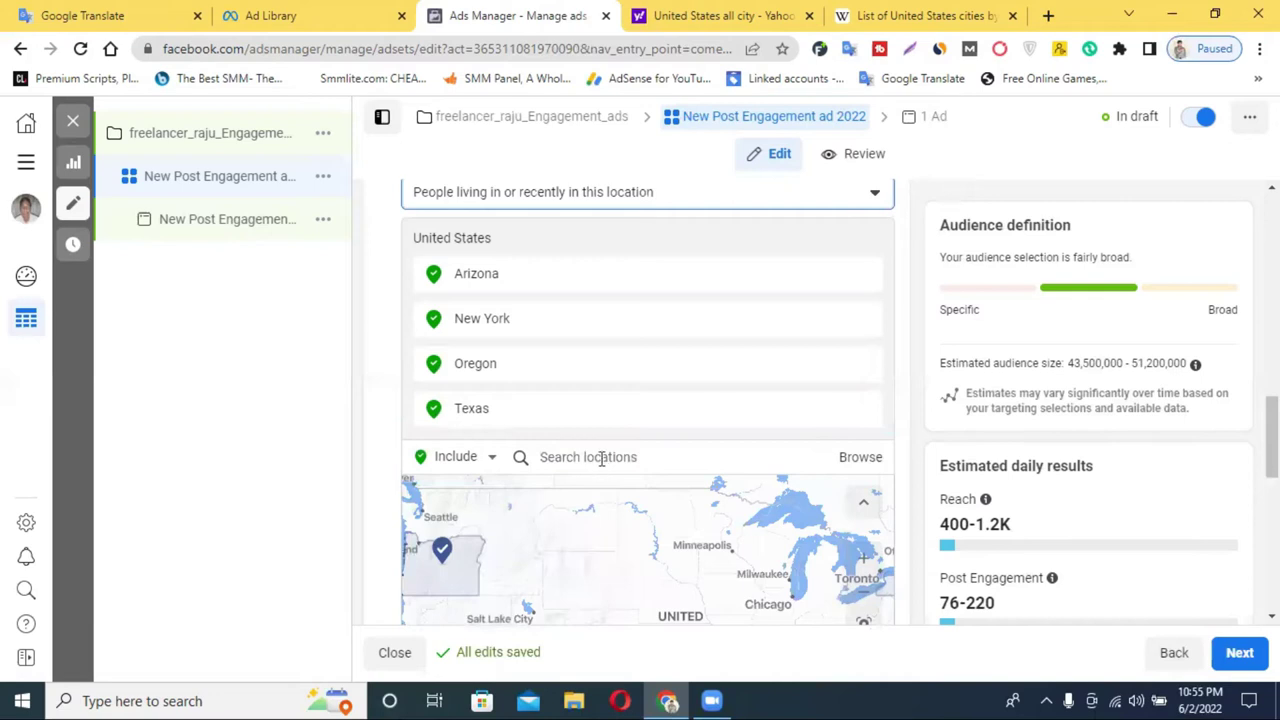
pyautogui.scroll(-1, 605, 453)
pyautogui.scroll(-2, 605, 450)
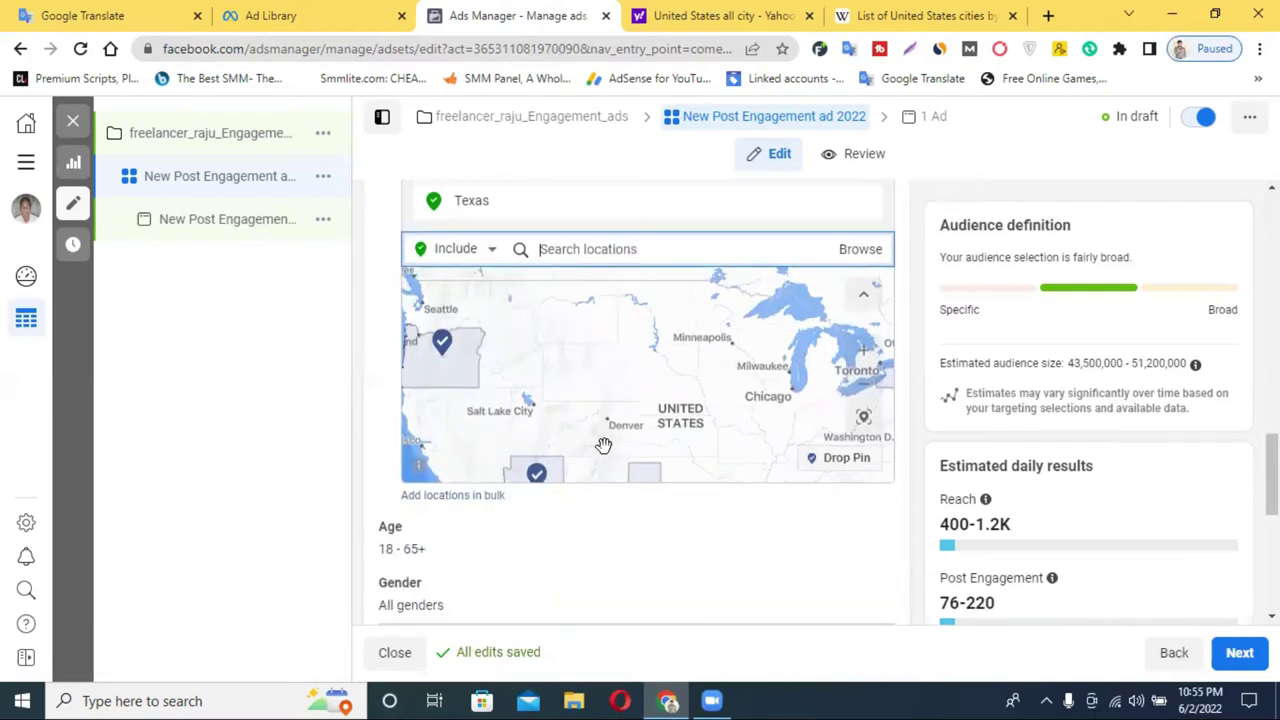
pyautogui.scroll(3, 613, 441)
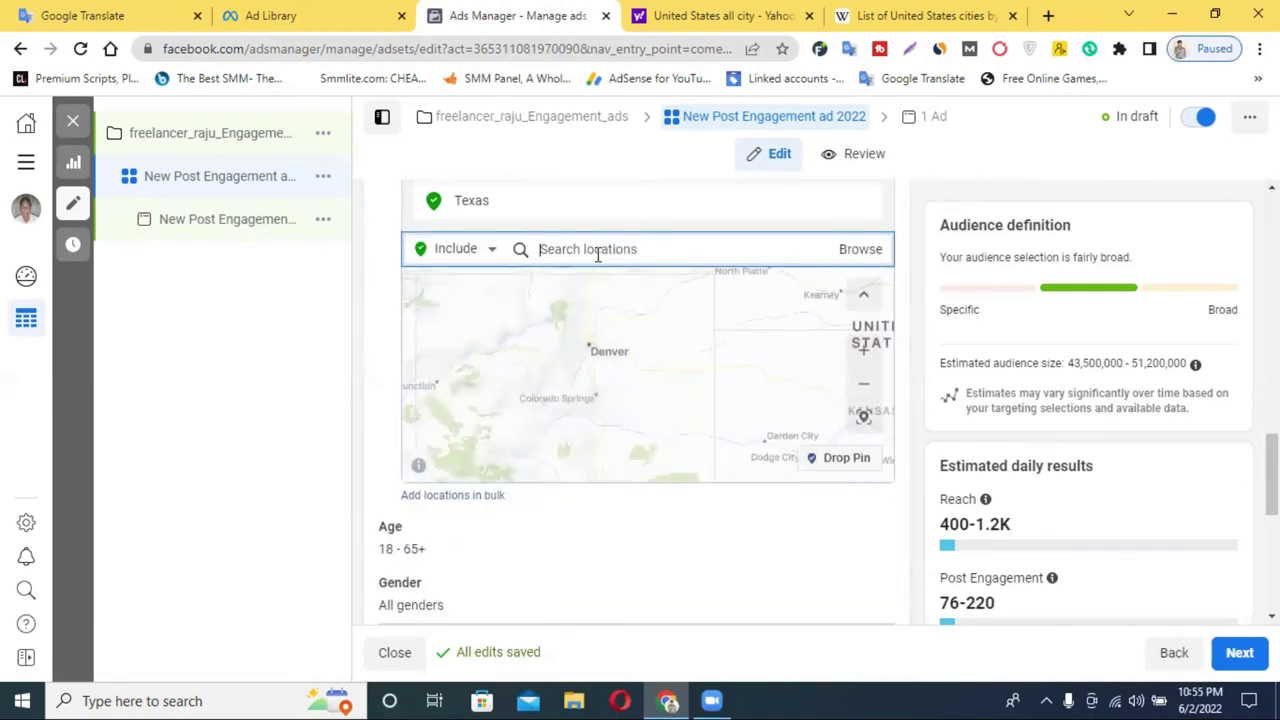
pyautogui.write('bengla')
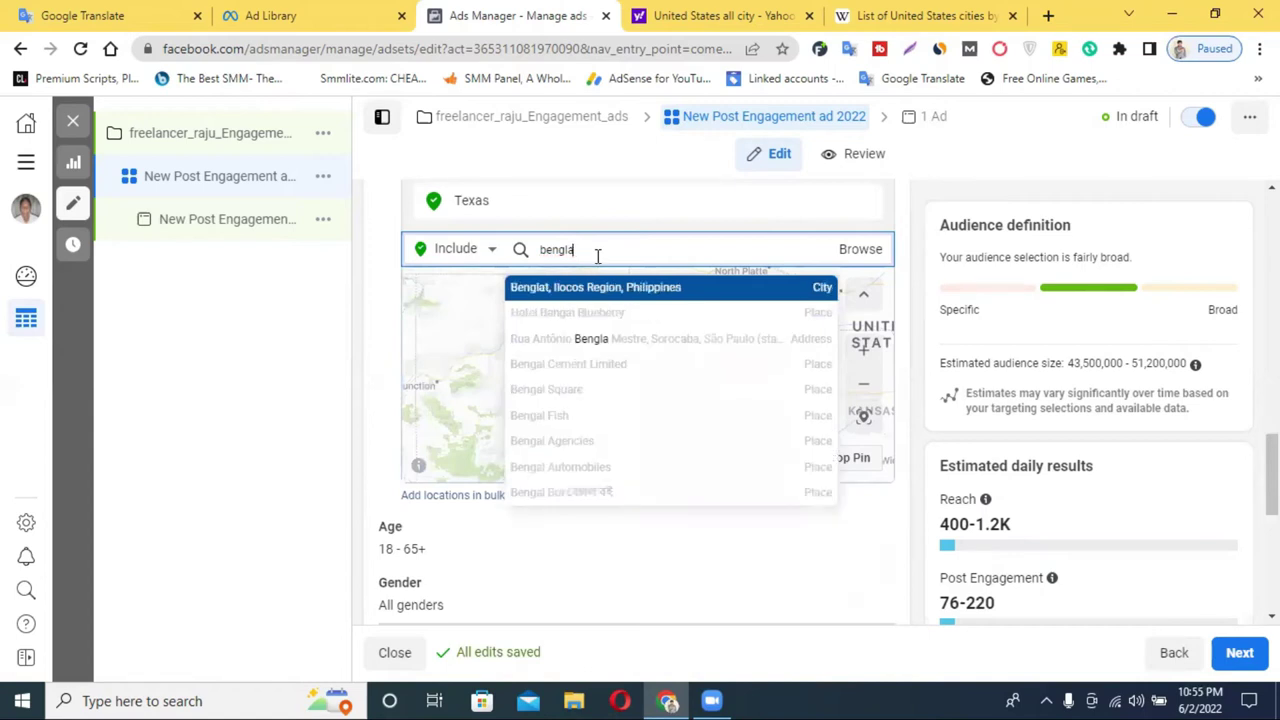
pyautogui.hotkey('ctrl', 'a')
pyautogui.write('b')
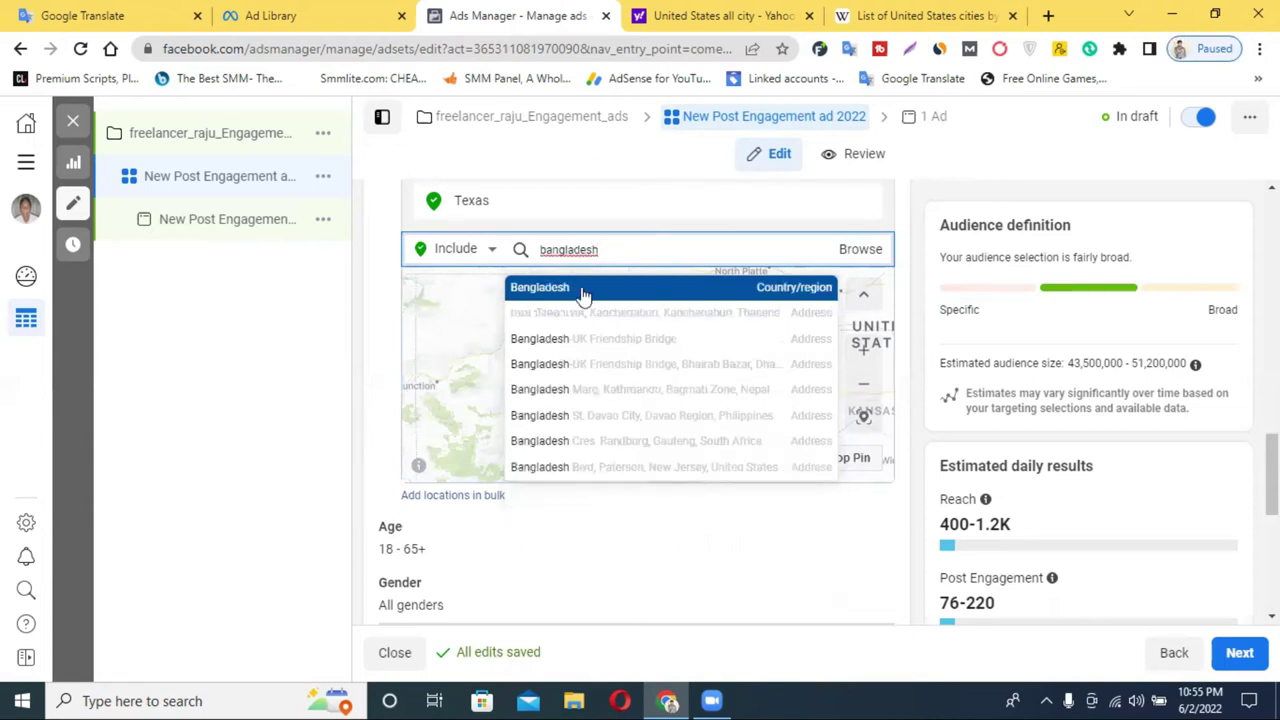
pyautogui.click(585, 292)
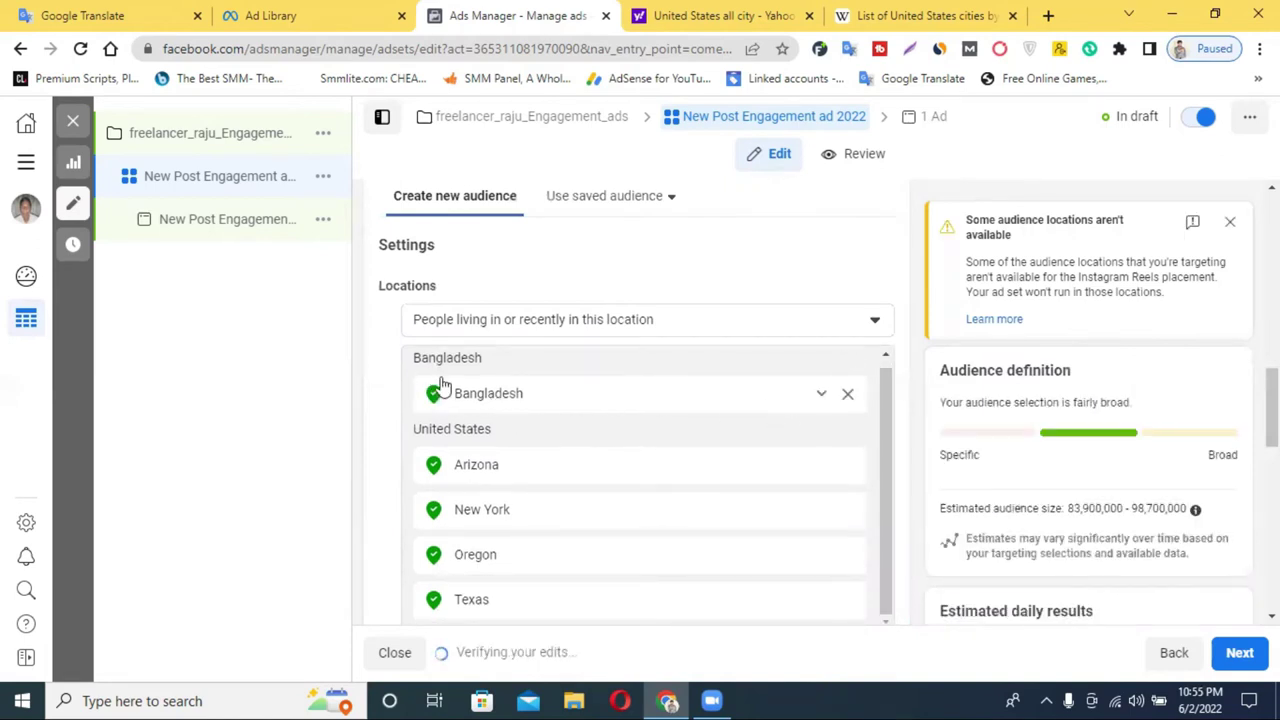
pyautogui.scroll(-5, 583, 391)
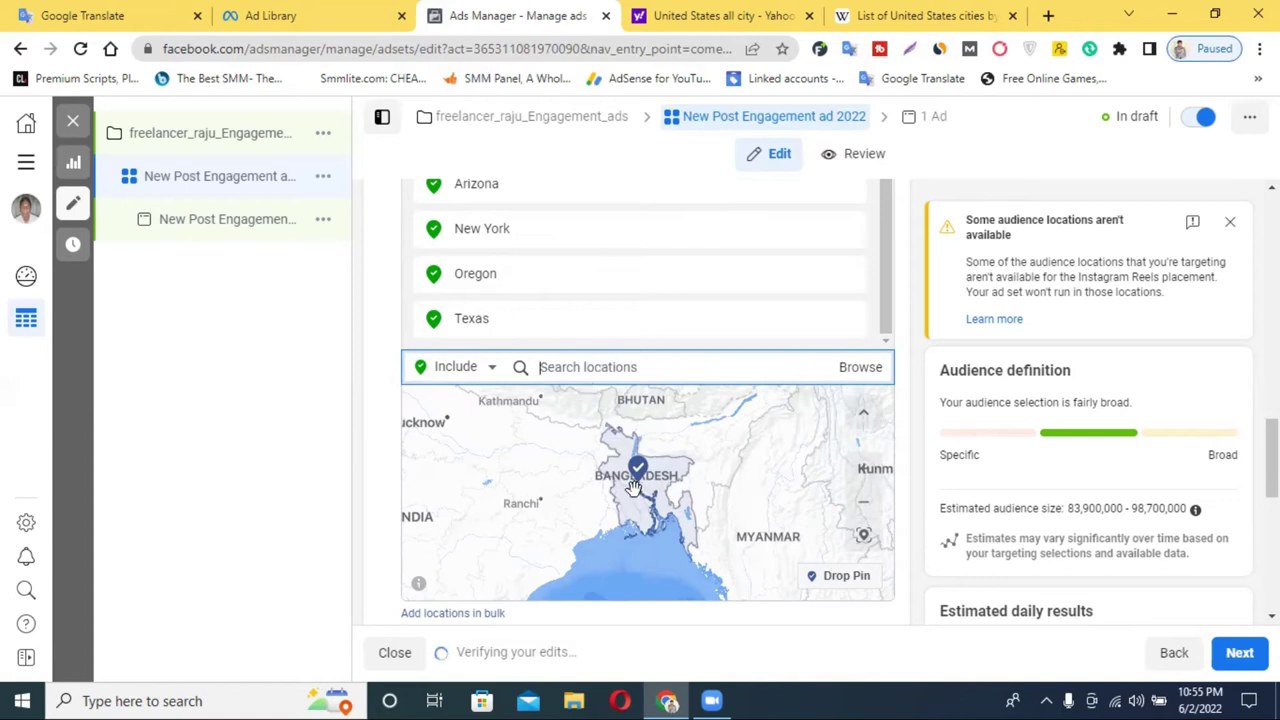
pyautogui.scroll(3, 633, 487)
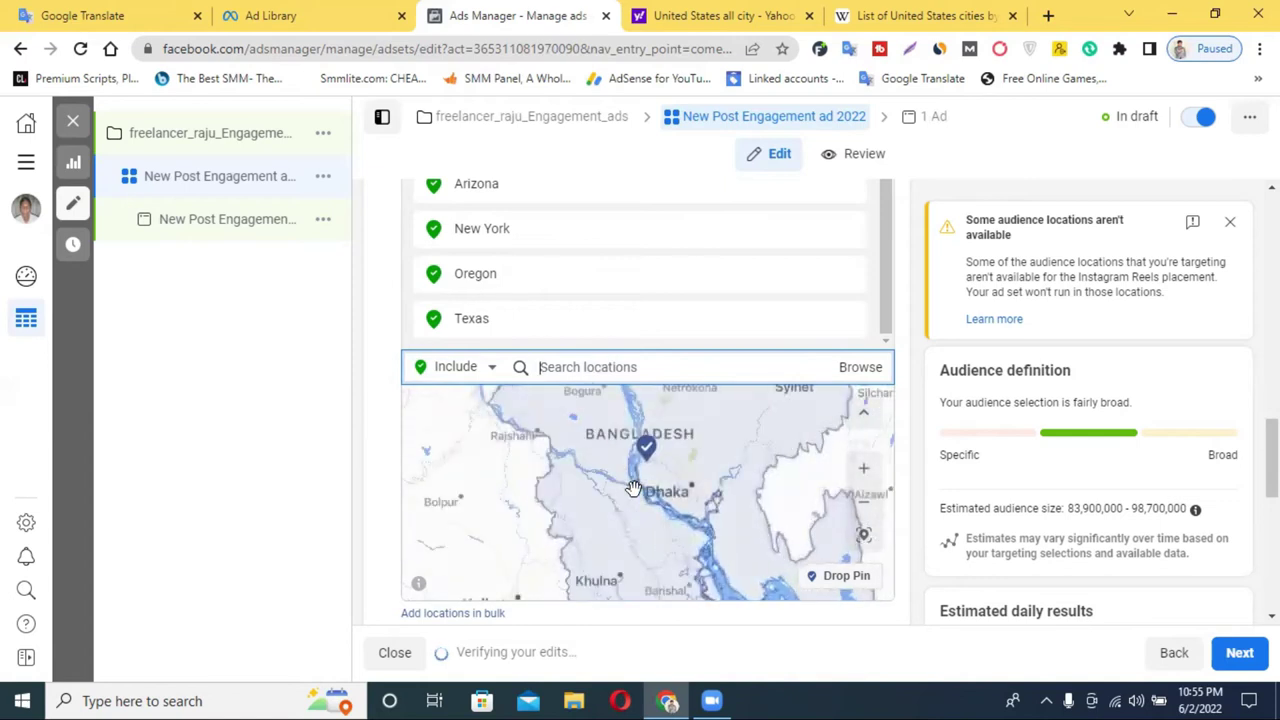
pyautogui.scroll(-3, 633, 487)
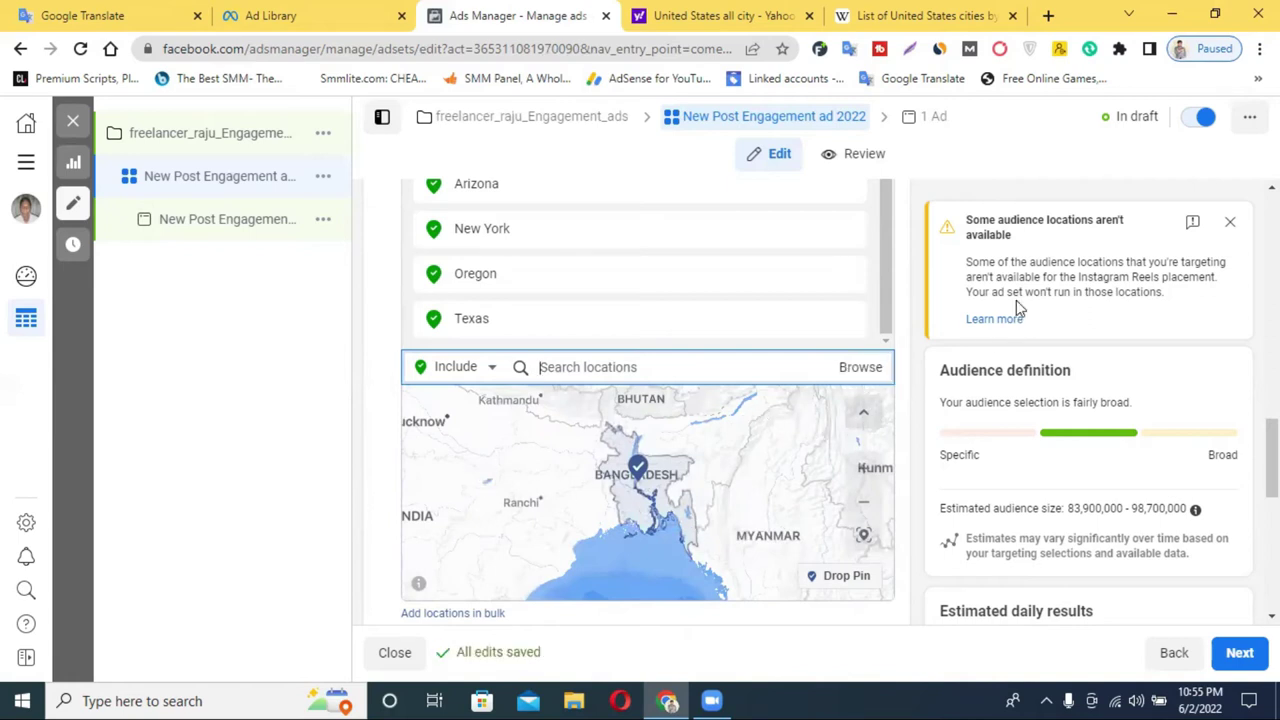
# Dismiss the warning about unavailable audience locations and remove Bangladesh from the included locations
pyautogui.click(1033, 228)
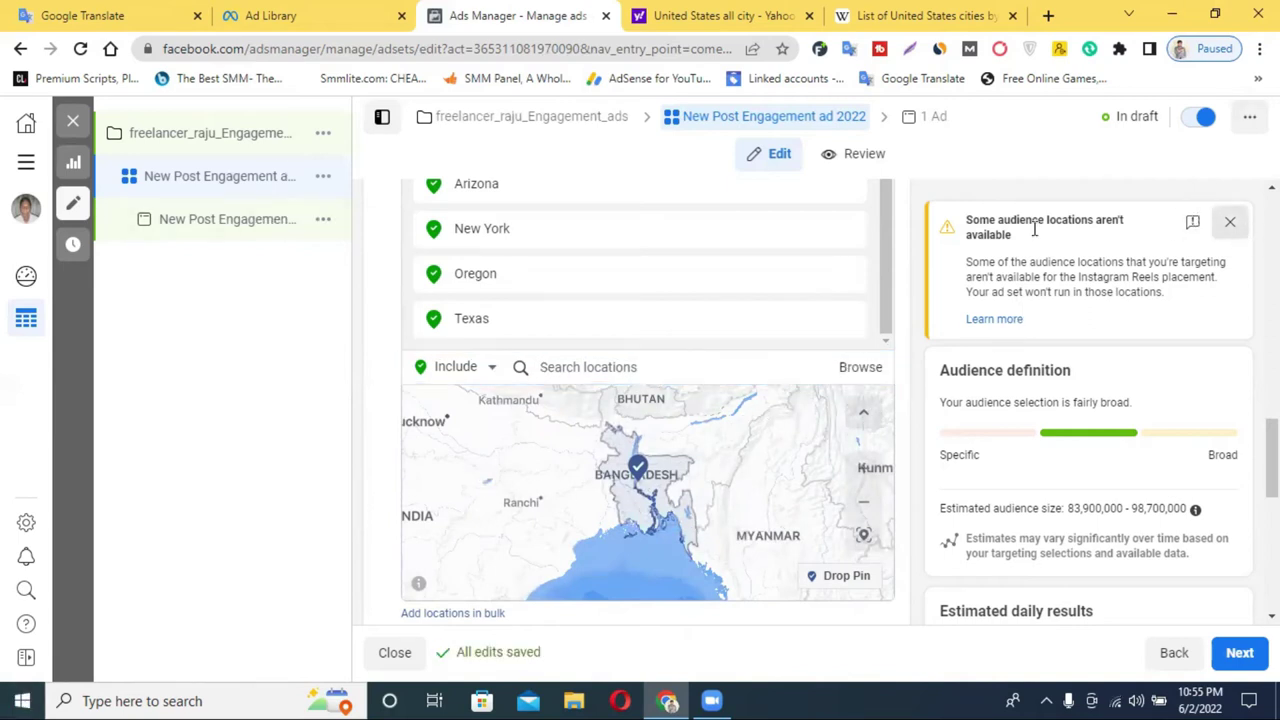
pyautogui.scroll(3, 666, 331)
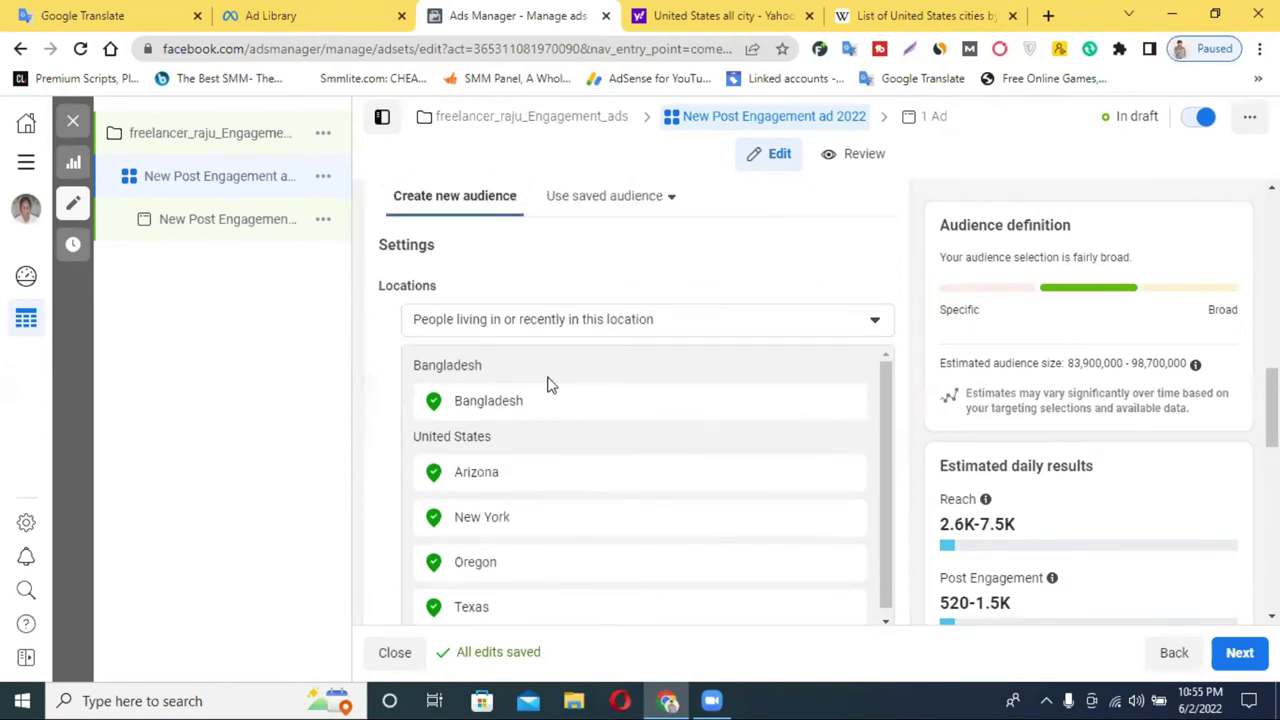
pyautogui.click(849, 403)
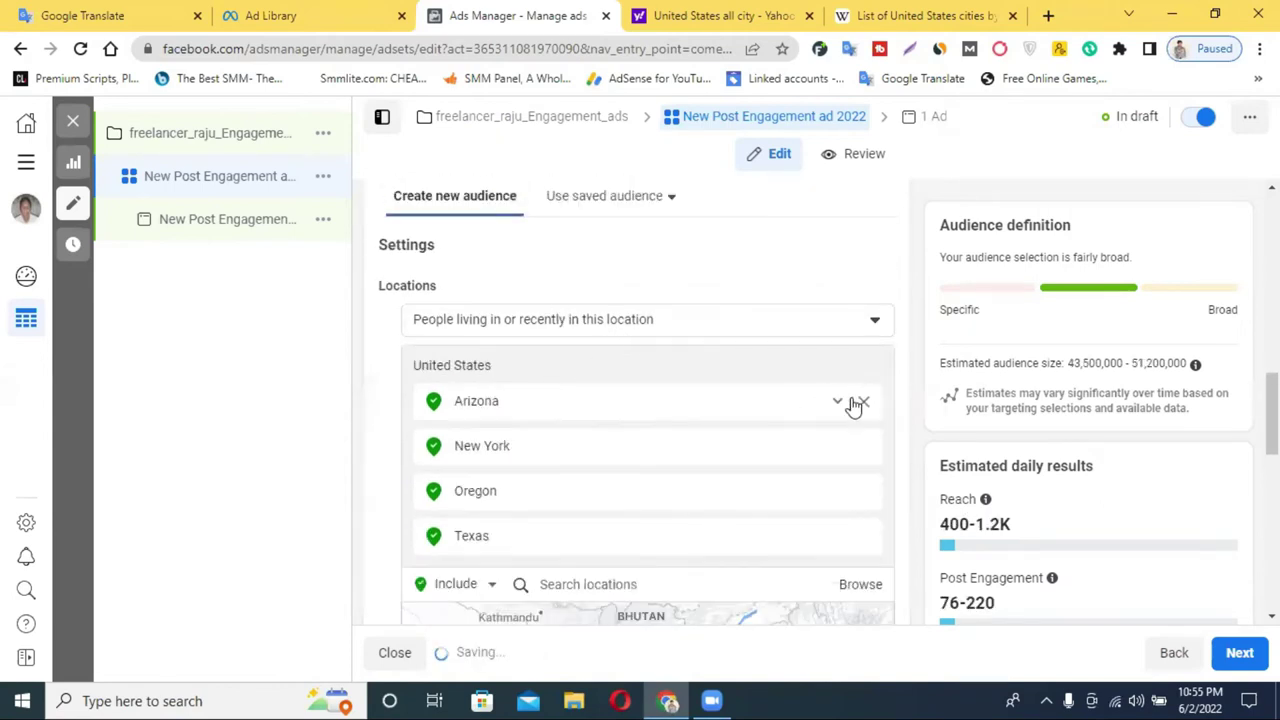
# Set the audience's age range from 18 to 45
pyautogui.scroll(-2, 1188, 385)
pyautogui.scroll(-4, 1188, 385)
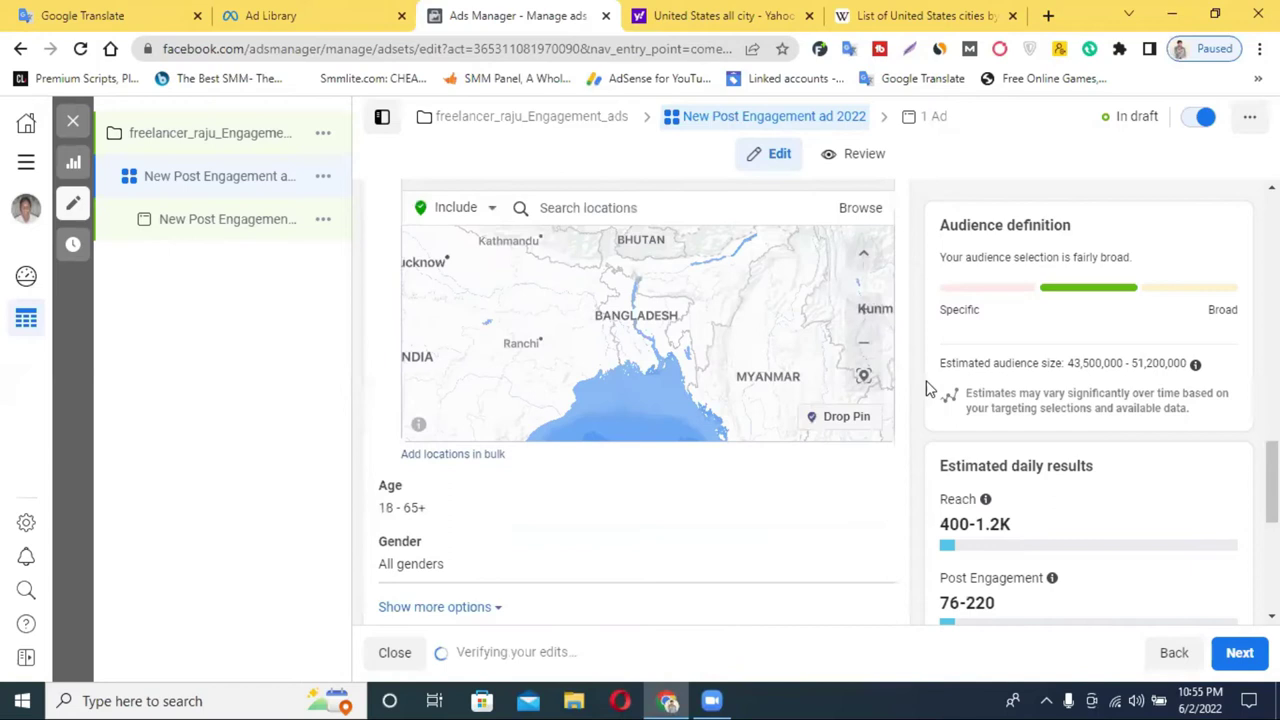
pyautogui.click(858, 308)
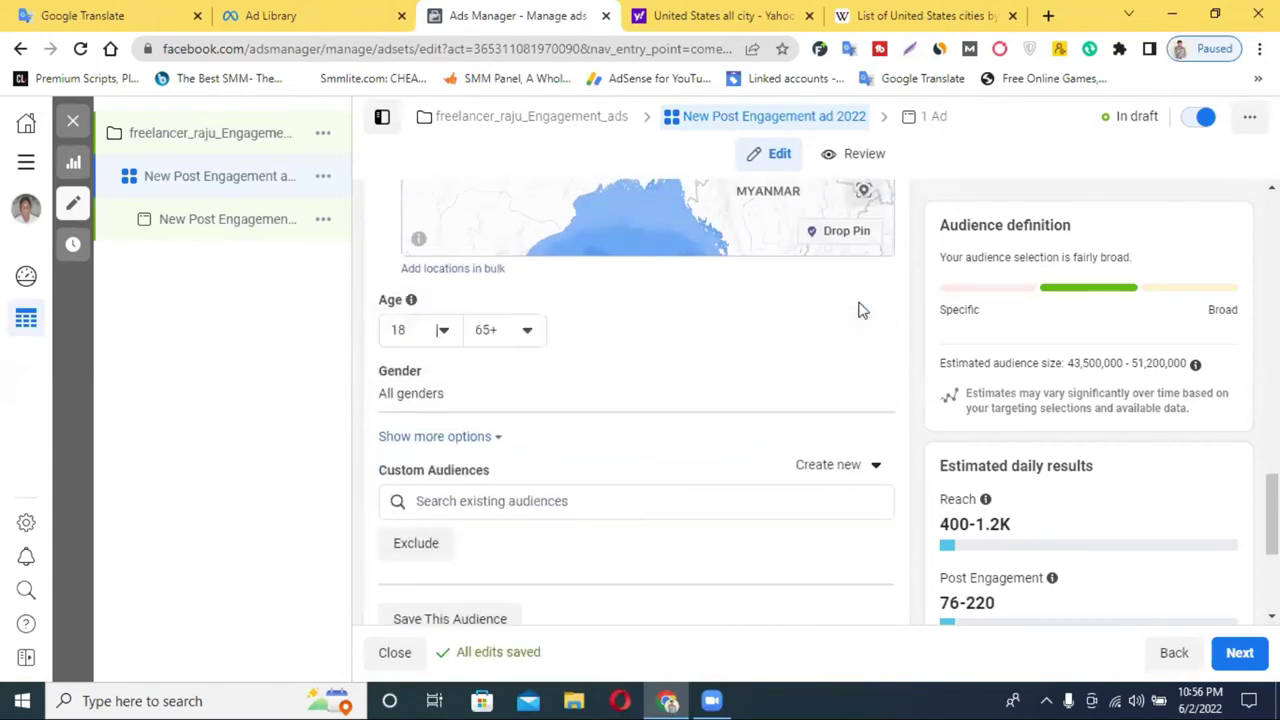
pyautogui.click(437, 334)
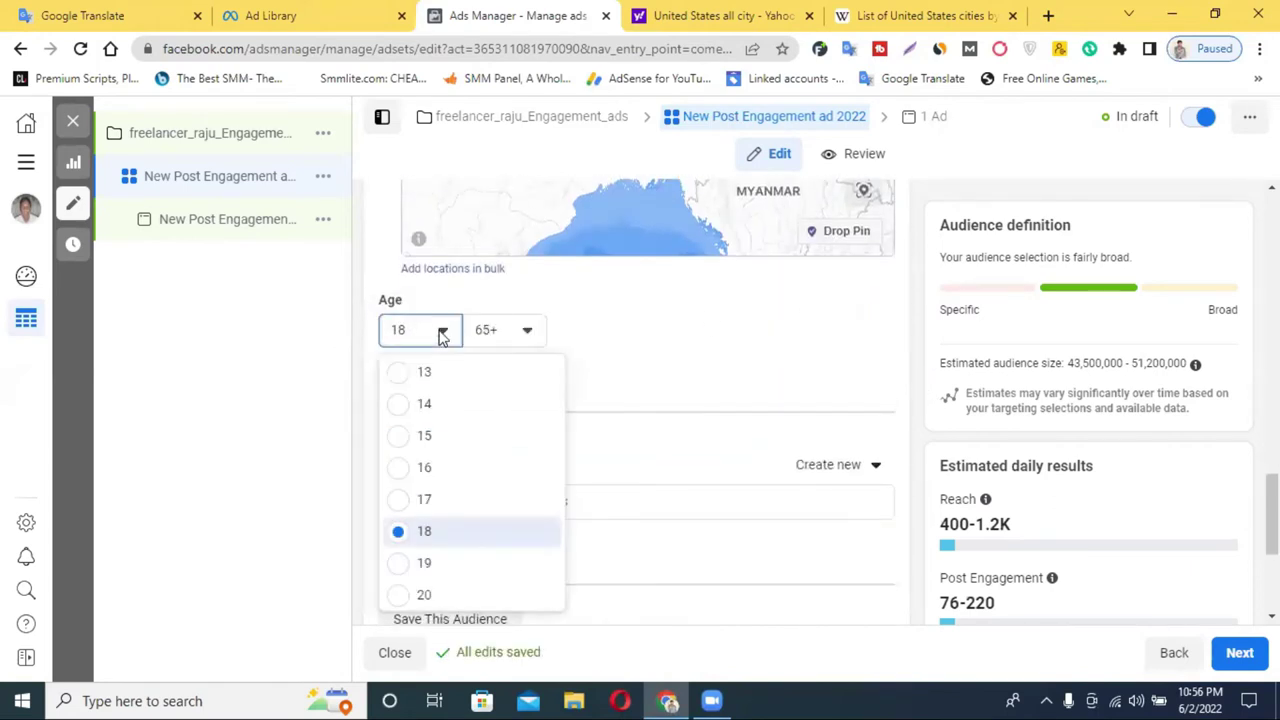
pyautogui.click(400, 530)
pyautogui.click(503, 334)
pyautogui.scroll(3, 523, 451)
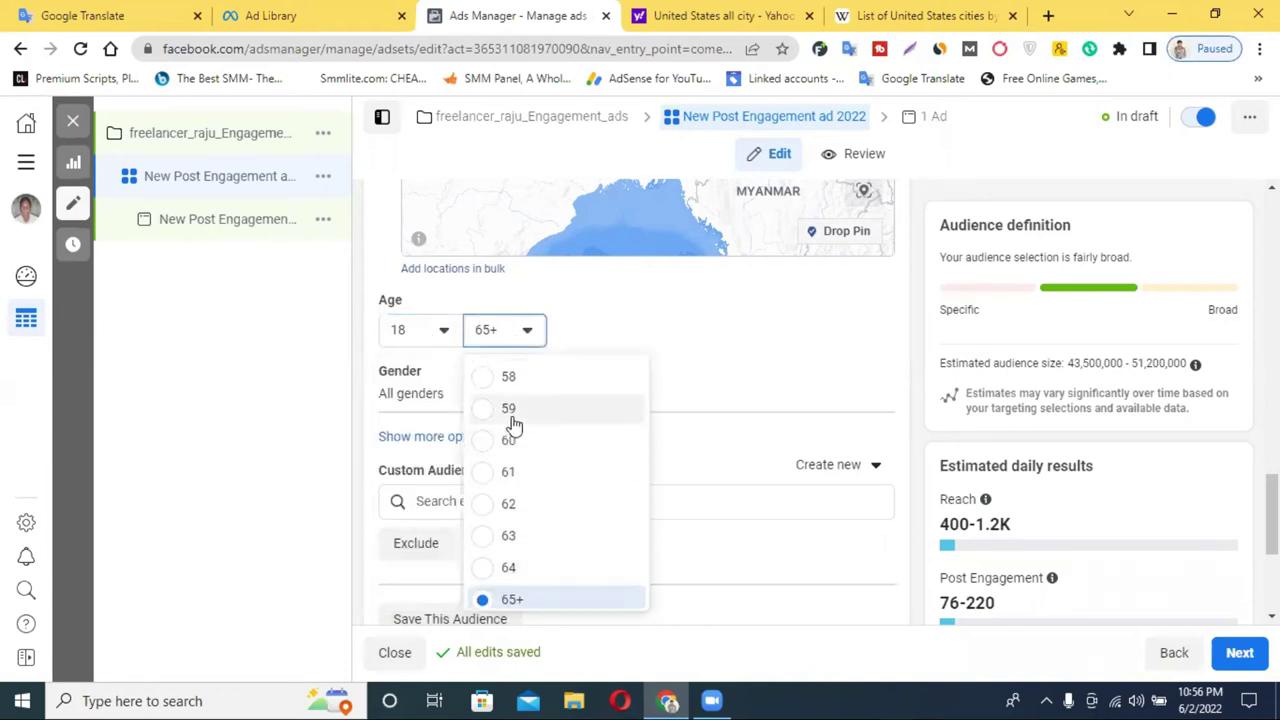
pyautogui.scroll(2, 521, 457)
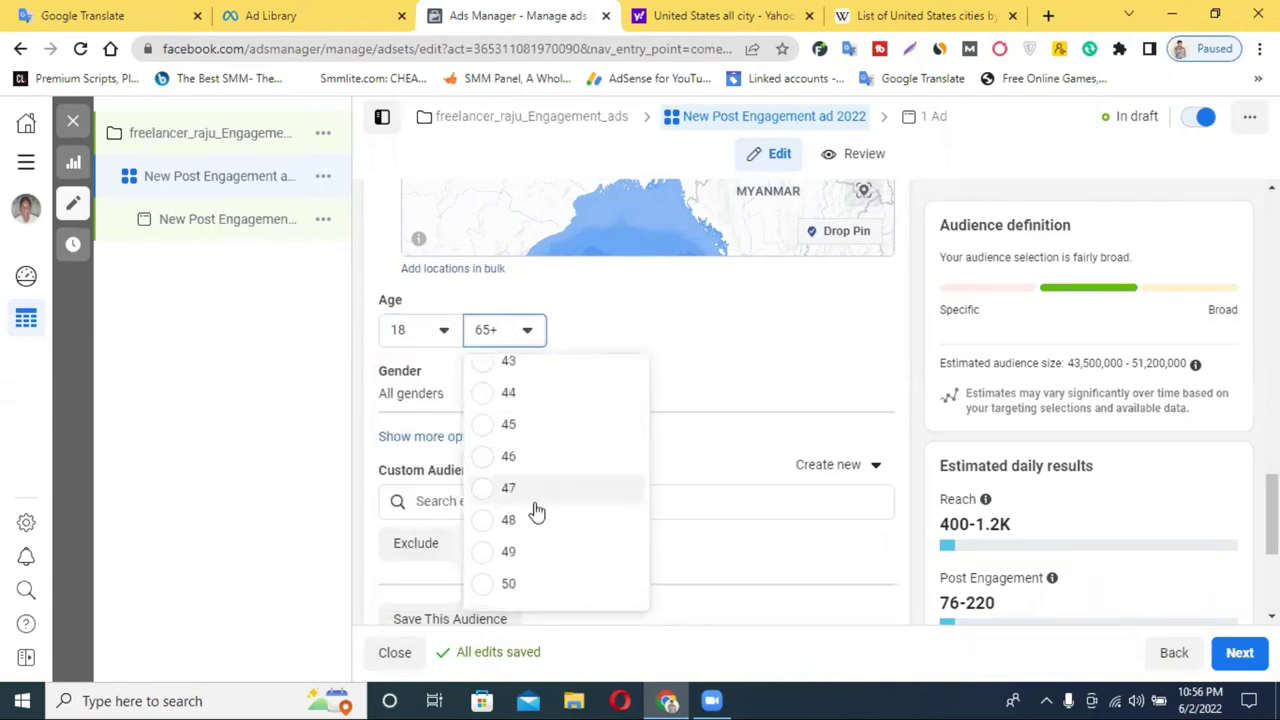
pyautogui.click(487, 428)
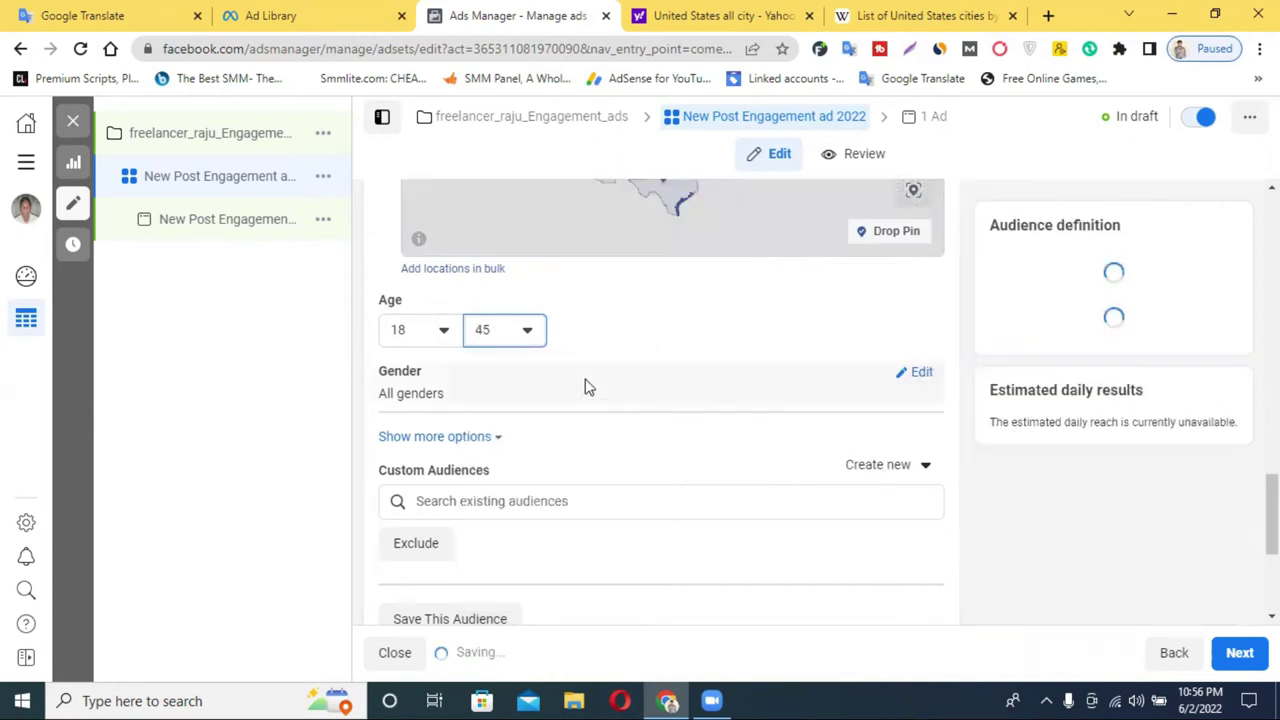
# Open the audience's gender setting for editing and select All
pyautogui.scroll(2, 630, 375)
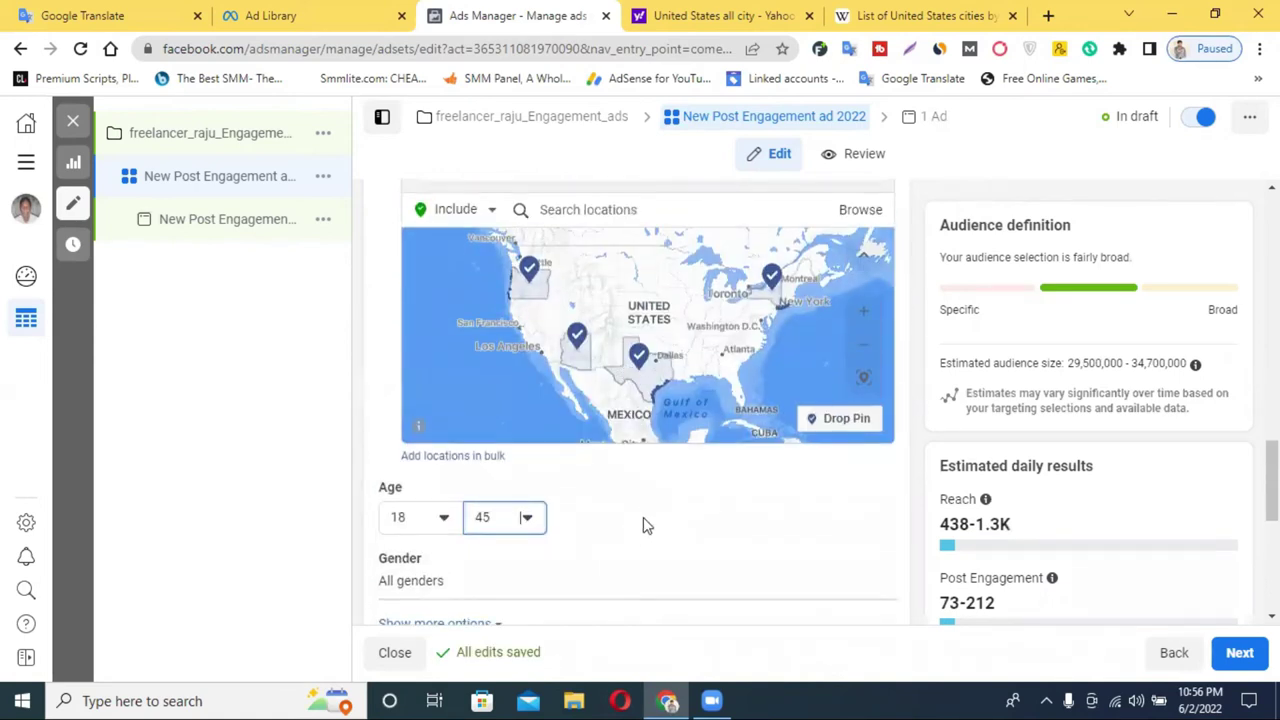
pyautogui.scroll(-1, 670, 480)
pyautogui.scroll(-1, 700, 440)
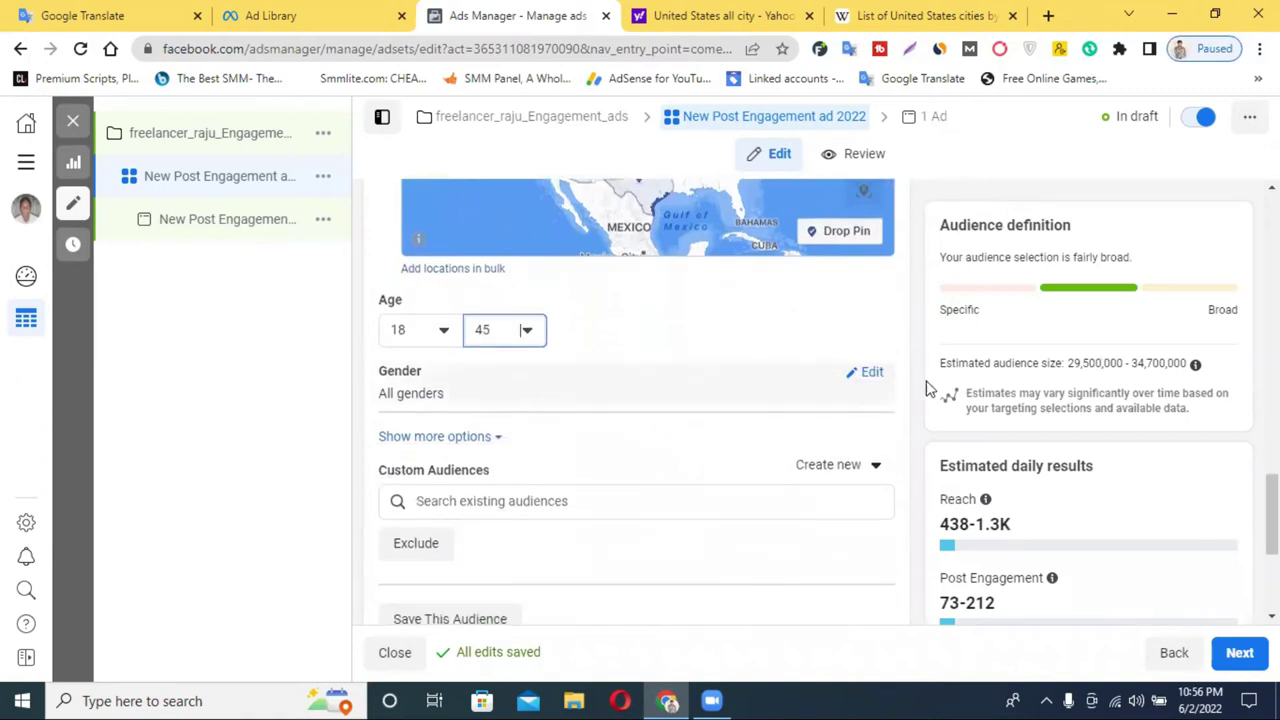
pyautogui.click(860, 372)
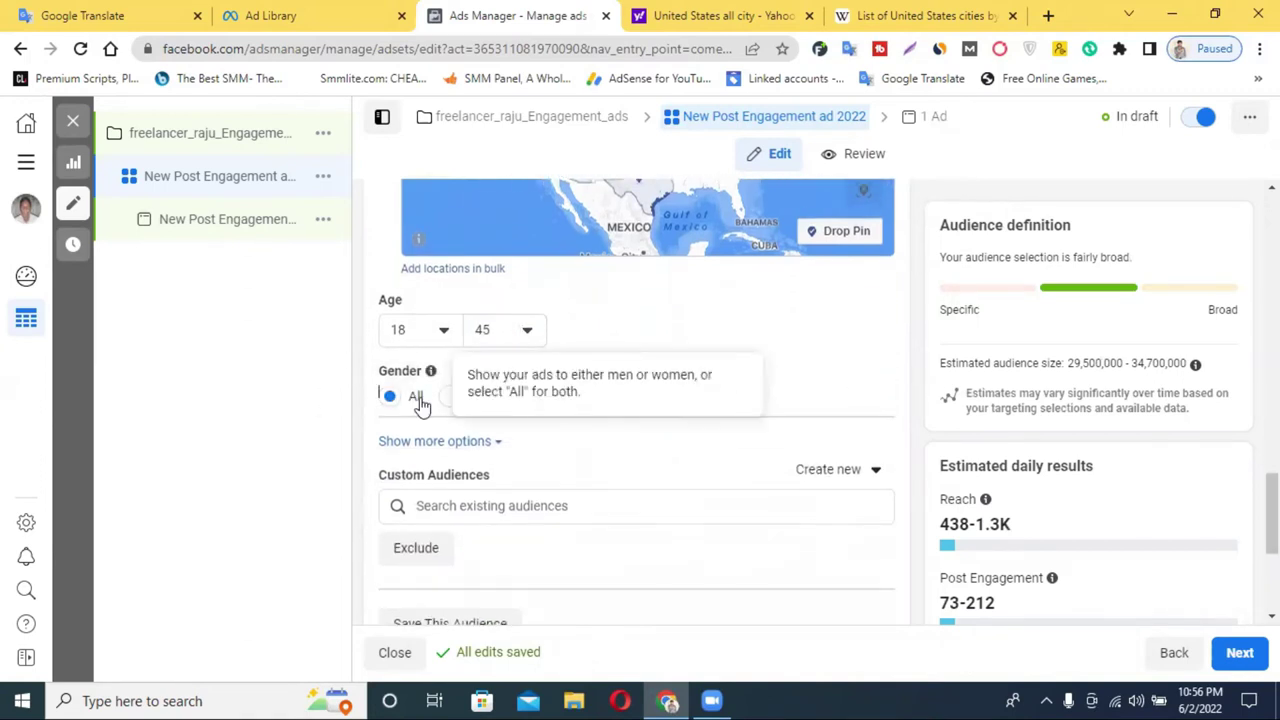
pyautogui.click(390, 397)
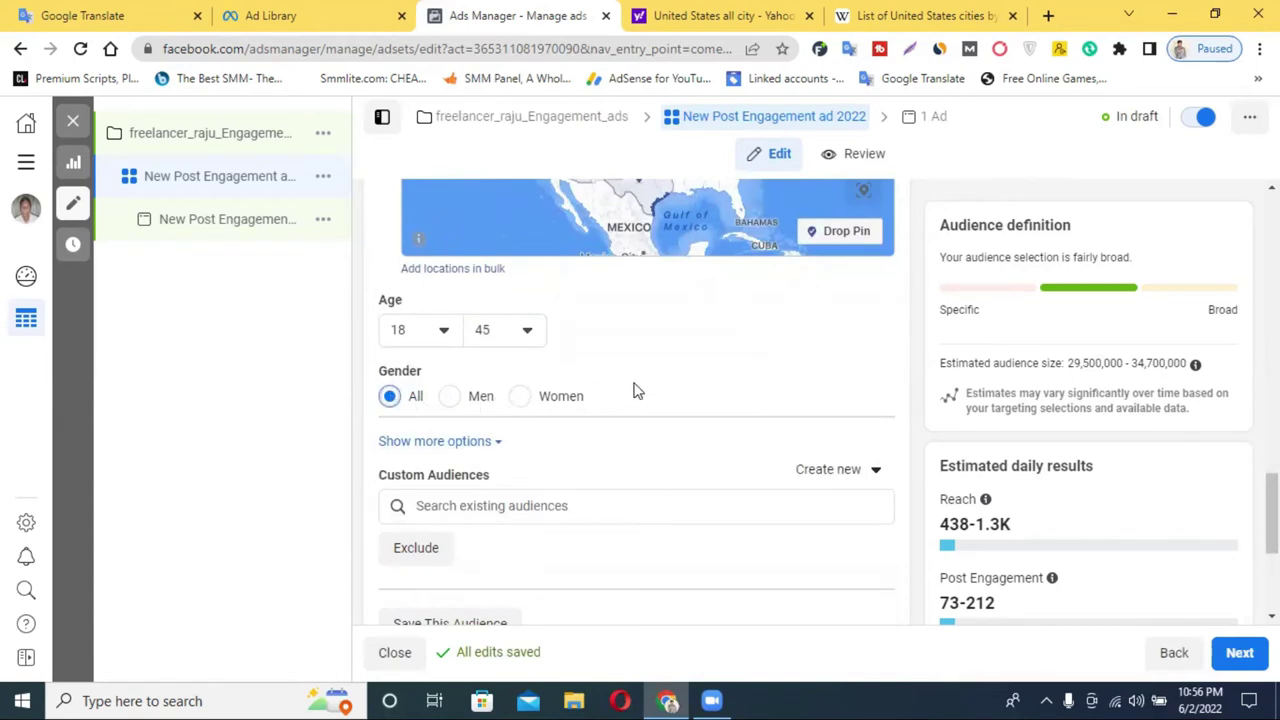
# Expand the additional optimisation and delivery options above the budget and examine the charging and delivery type settings
pyautogui.scroll(7, 633, 390)
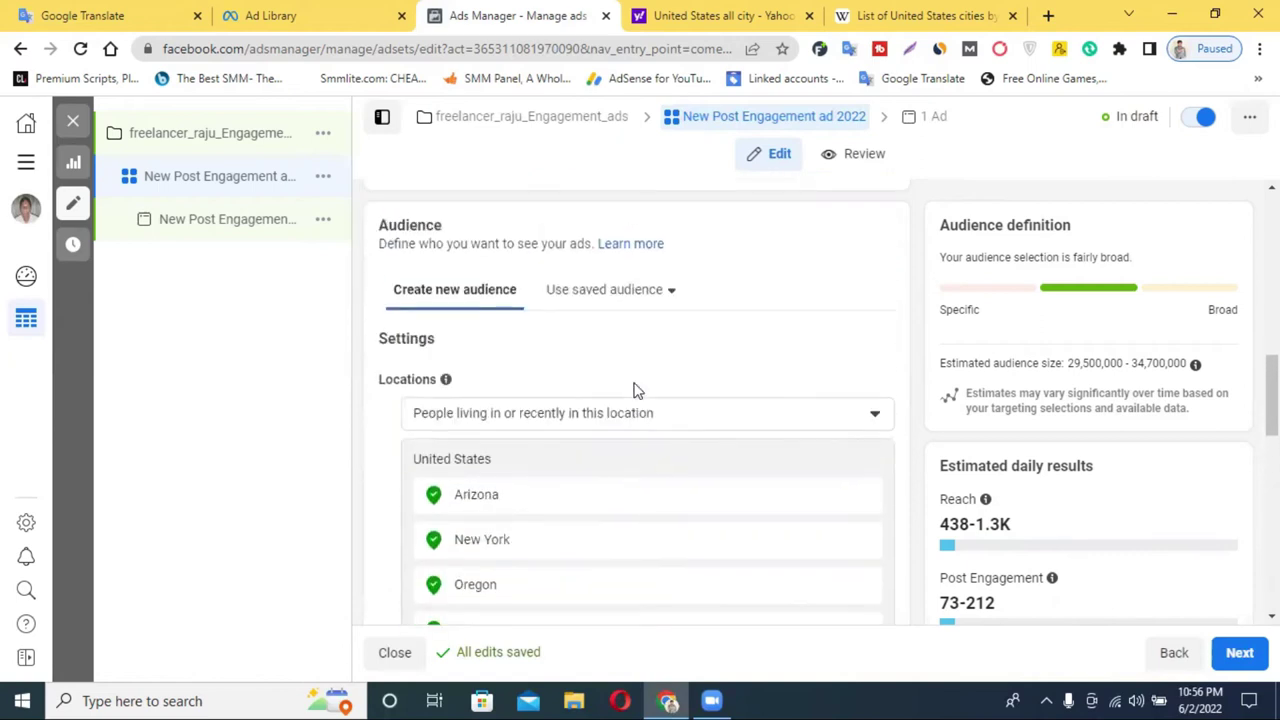
pyautogui.scroll(4, 614, 399)
pyautogui.click(462, 540)
pyautogui.scroll(-2, 560, 500)
pyautogui.scroll(4, 557, 431)
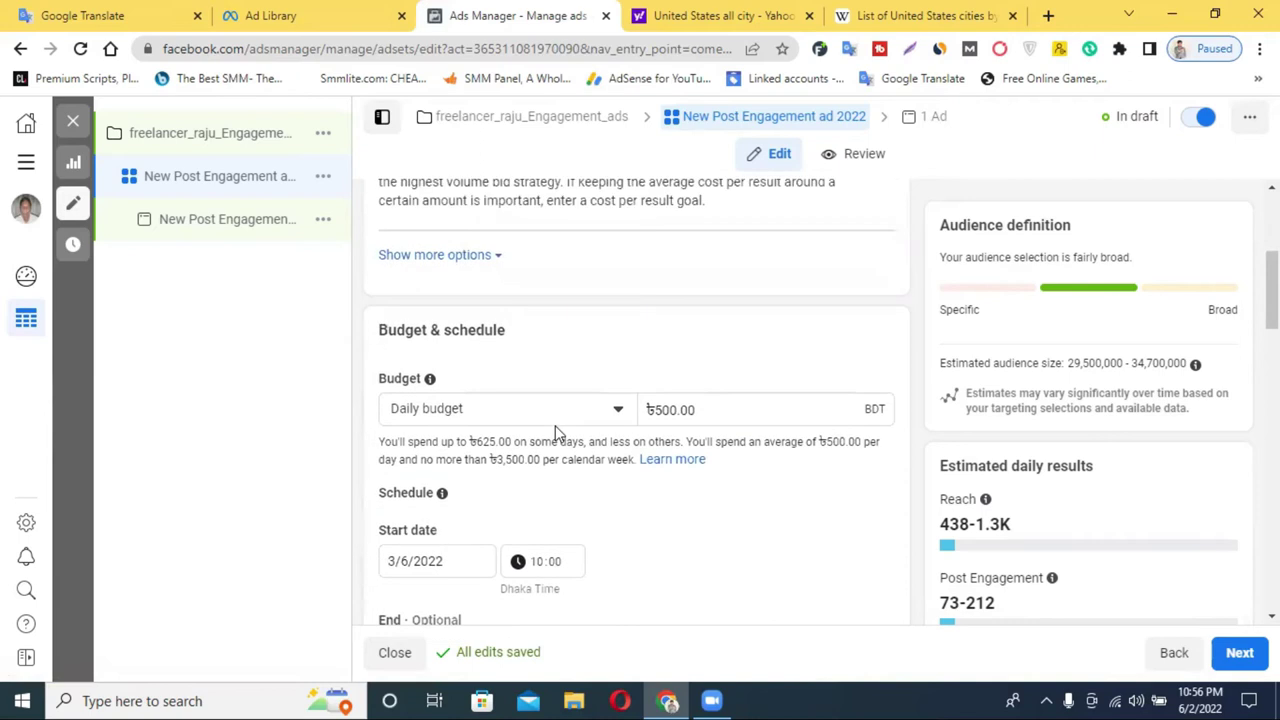
pyautogui.scroll(1, 555, 425)
pyautogui.click(420, 348)
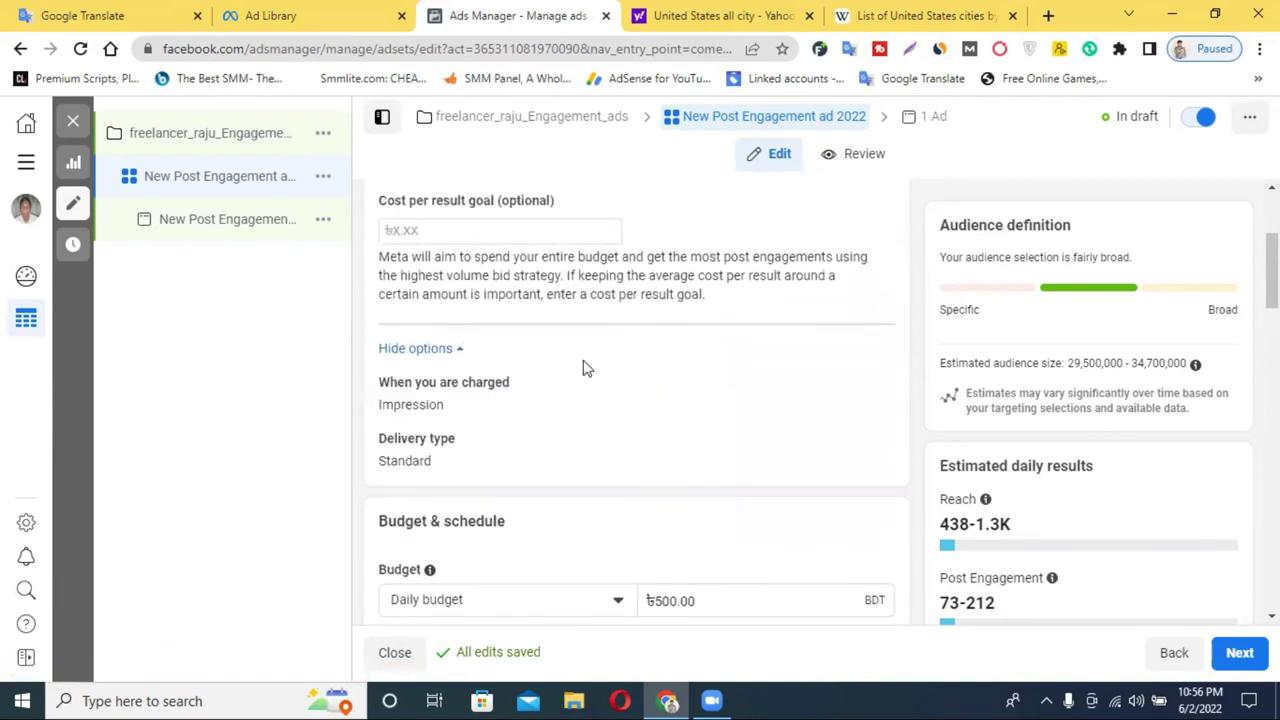
pyautogui.scroll(-10, 587, 368)
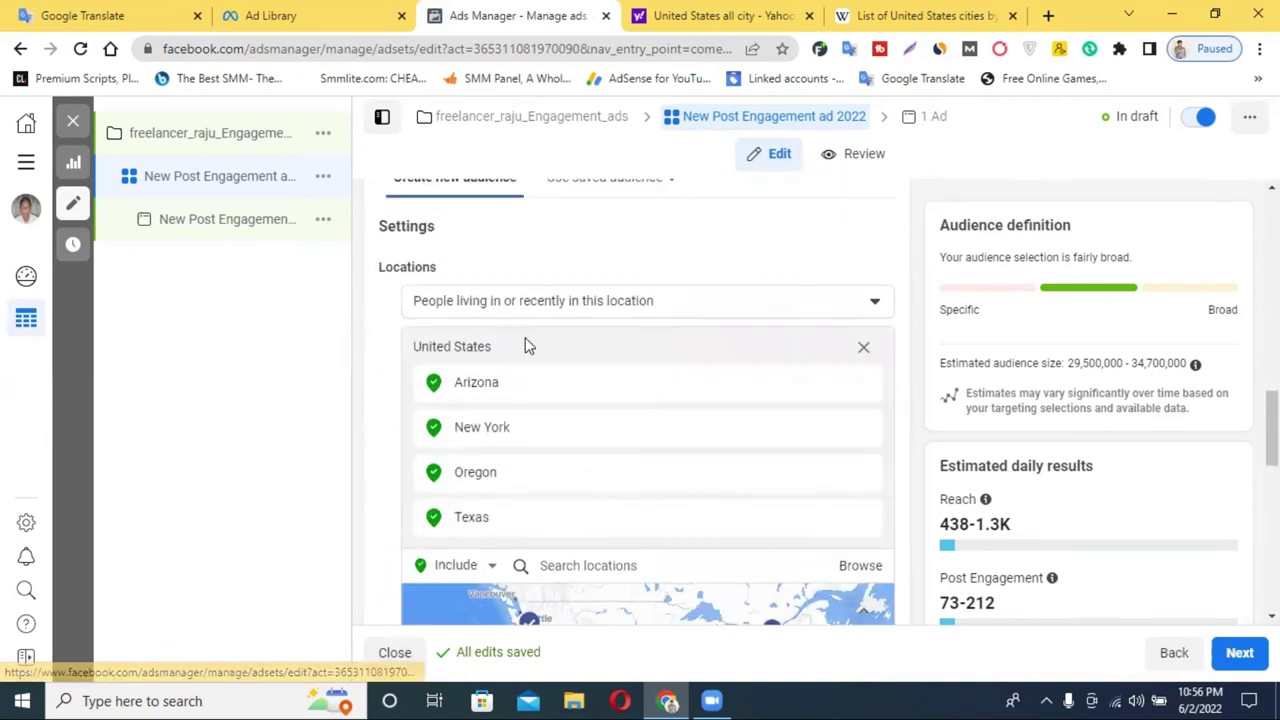
# Expand the audience's additional options so that detailed targeting, languages and connections are shown
pyautogui.scroll(-5, 528, 345)
pyautogui.scroll(-1, 532, 352)
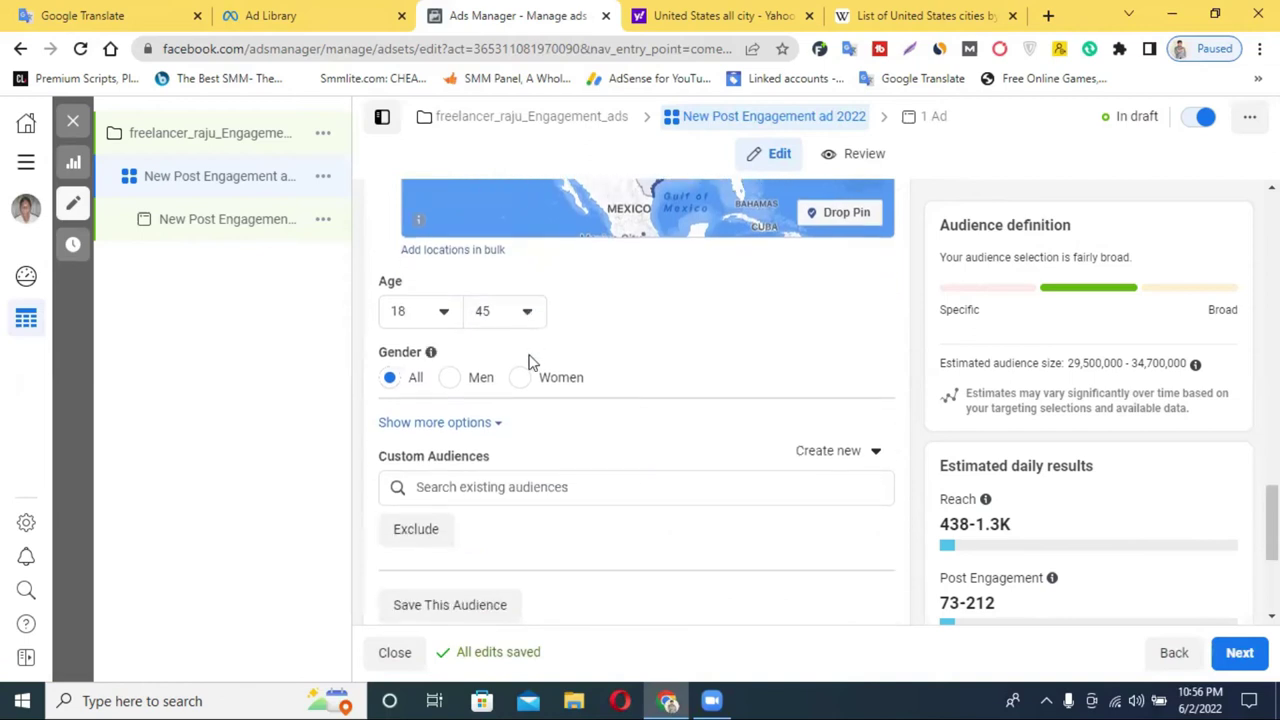
pyautogui.scroll(-3, 530, 446)
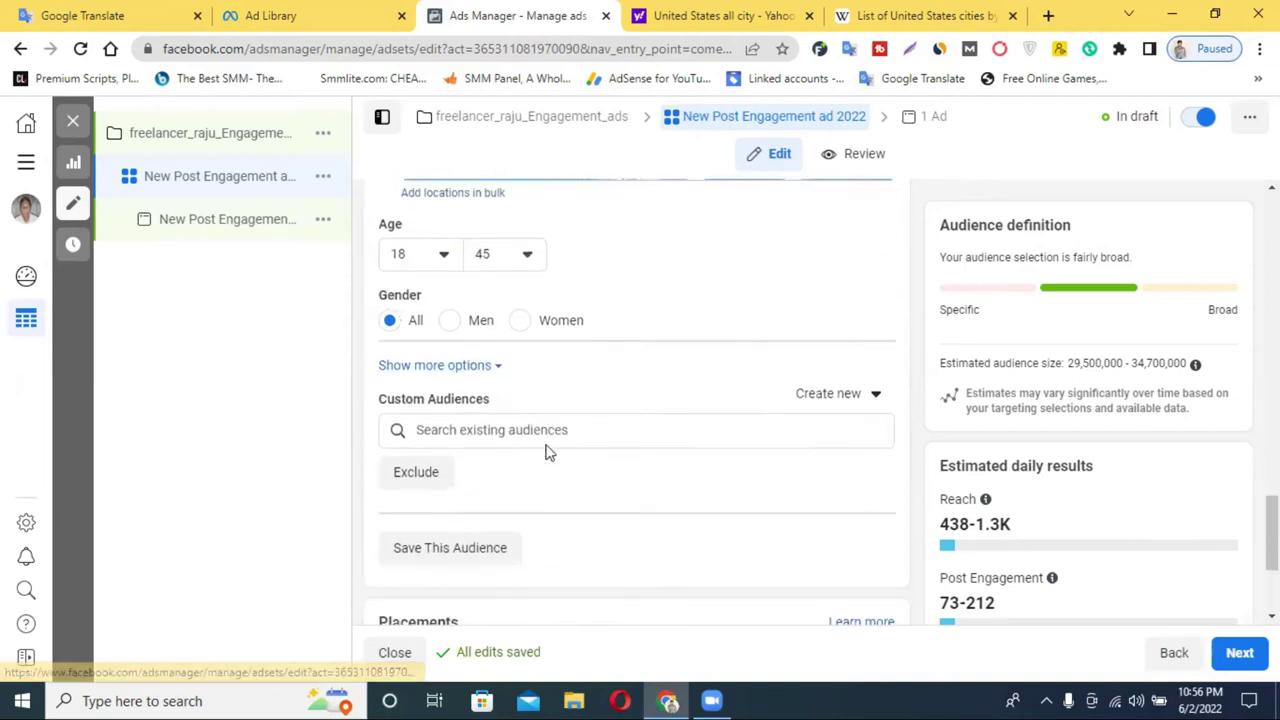
pyautogui.scroll(3, 490, 440)
pyautogui.scroll(1, 470, 452)
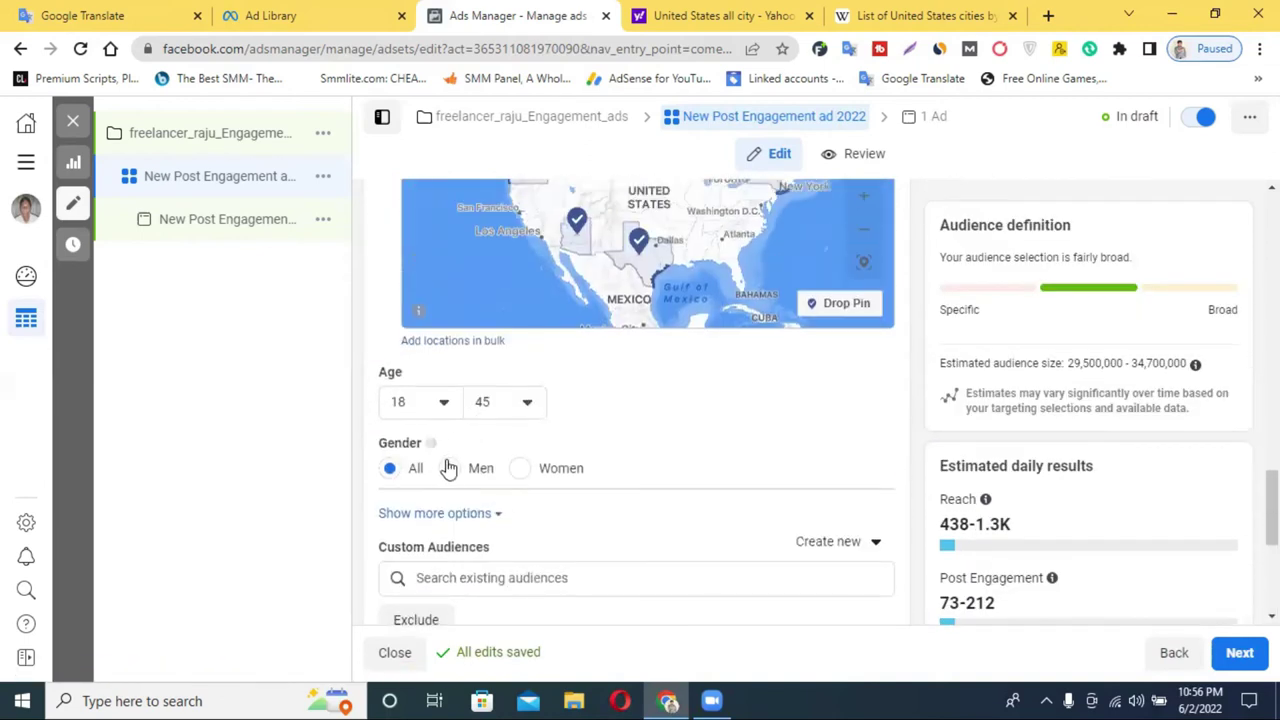
pyautogui.scroll(-4, 510, 480)
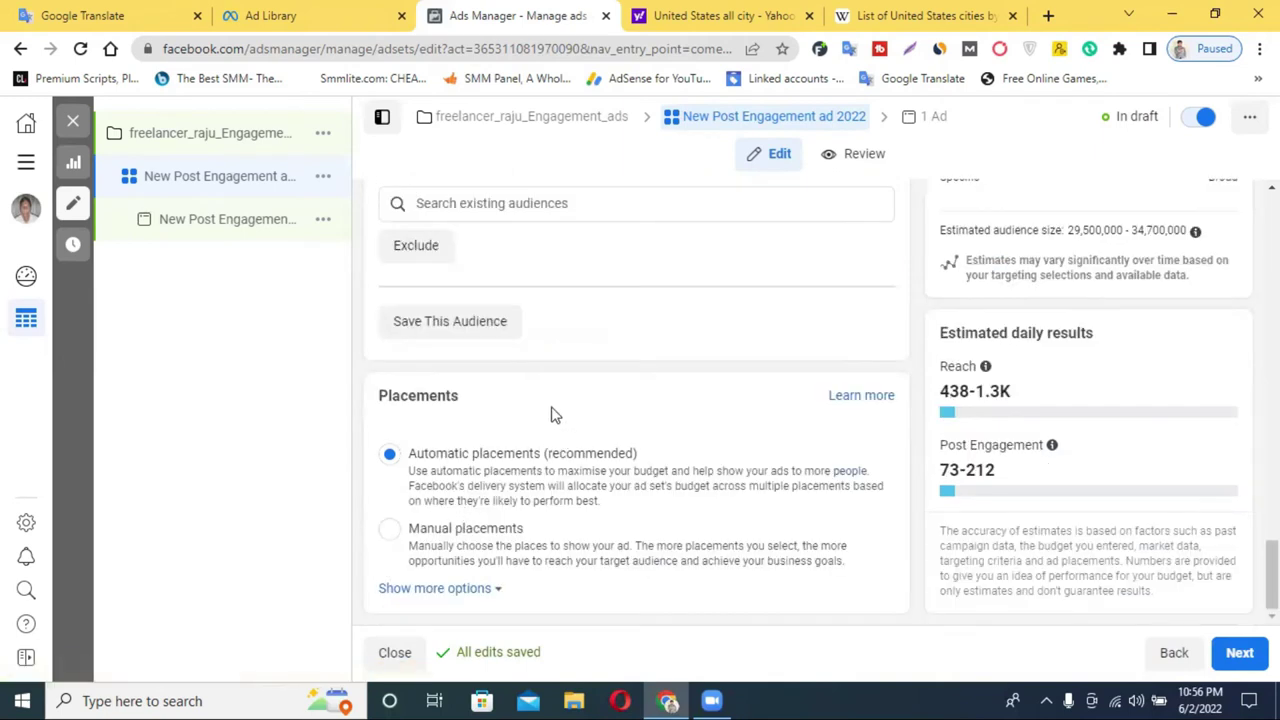
pyautogui.scroll(3, 551, 414)
pyautogui.scroll(1, 551, 414)
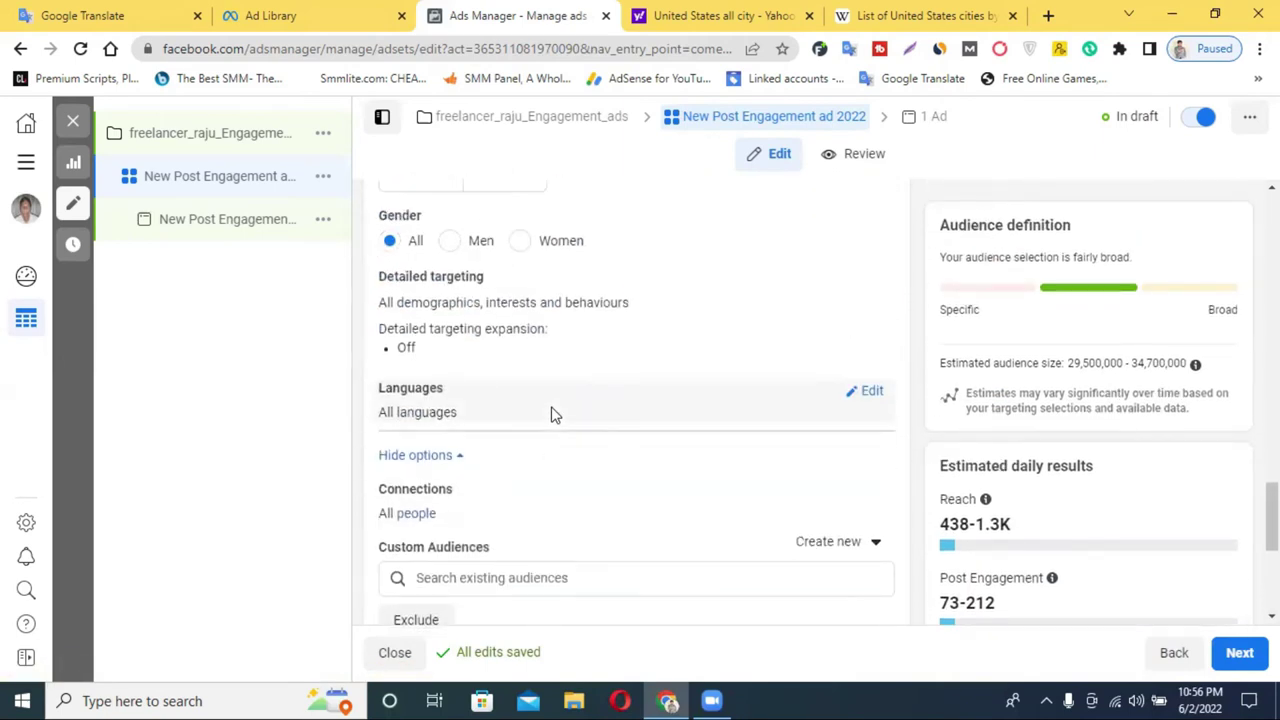
# Open the list of existing custom audiences to check which ones are available
pyautogui.click(520, 577)
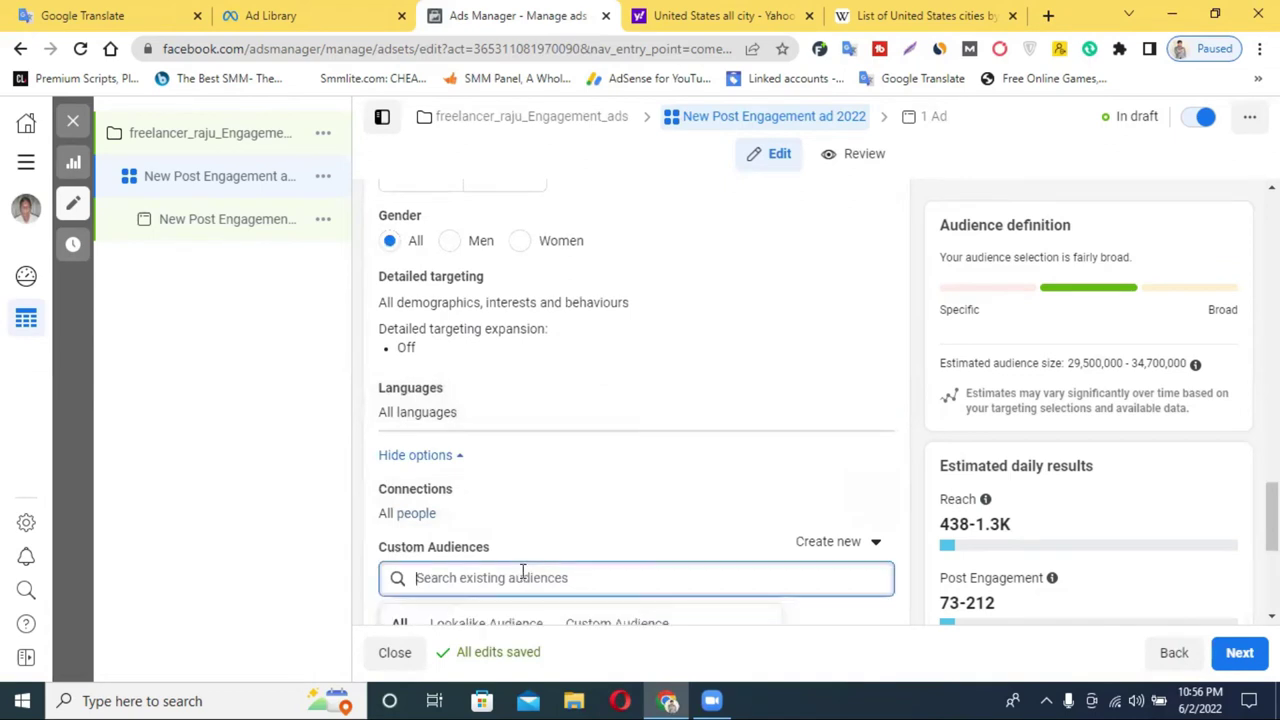
pyautogui.scroll(-3, 589, 517)
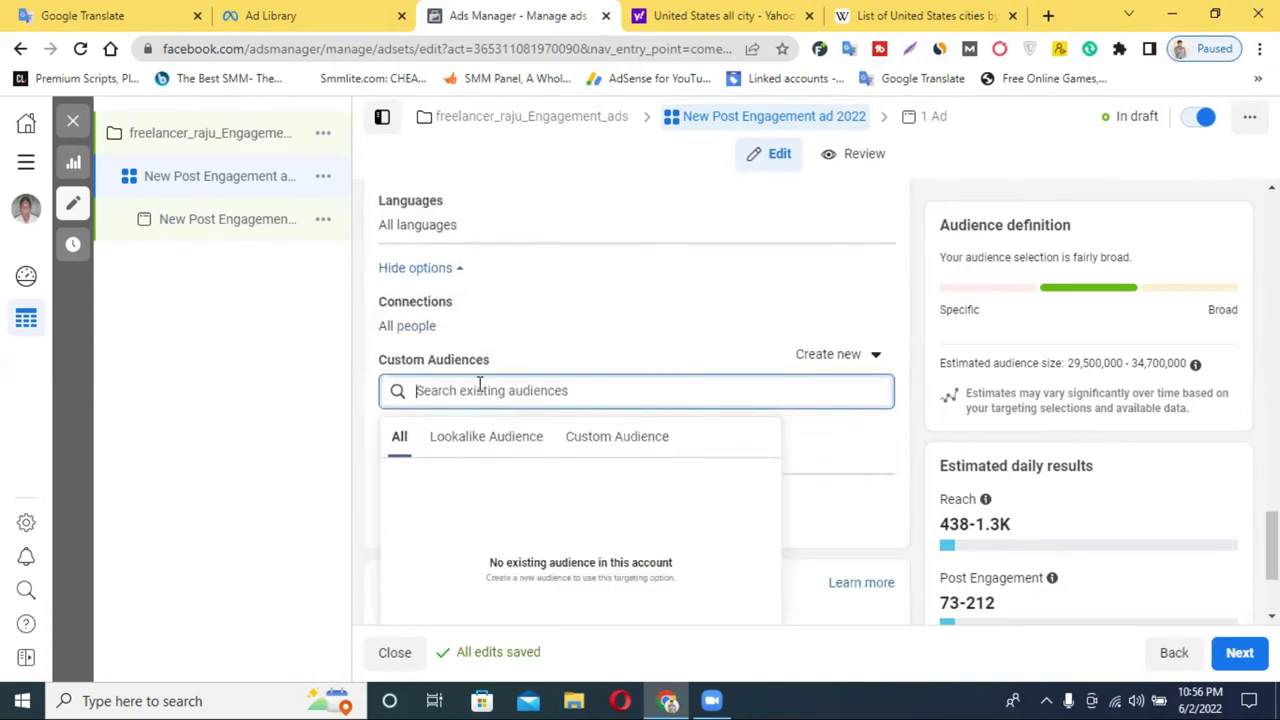
pyautogui.scroll(3, 480, 390)
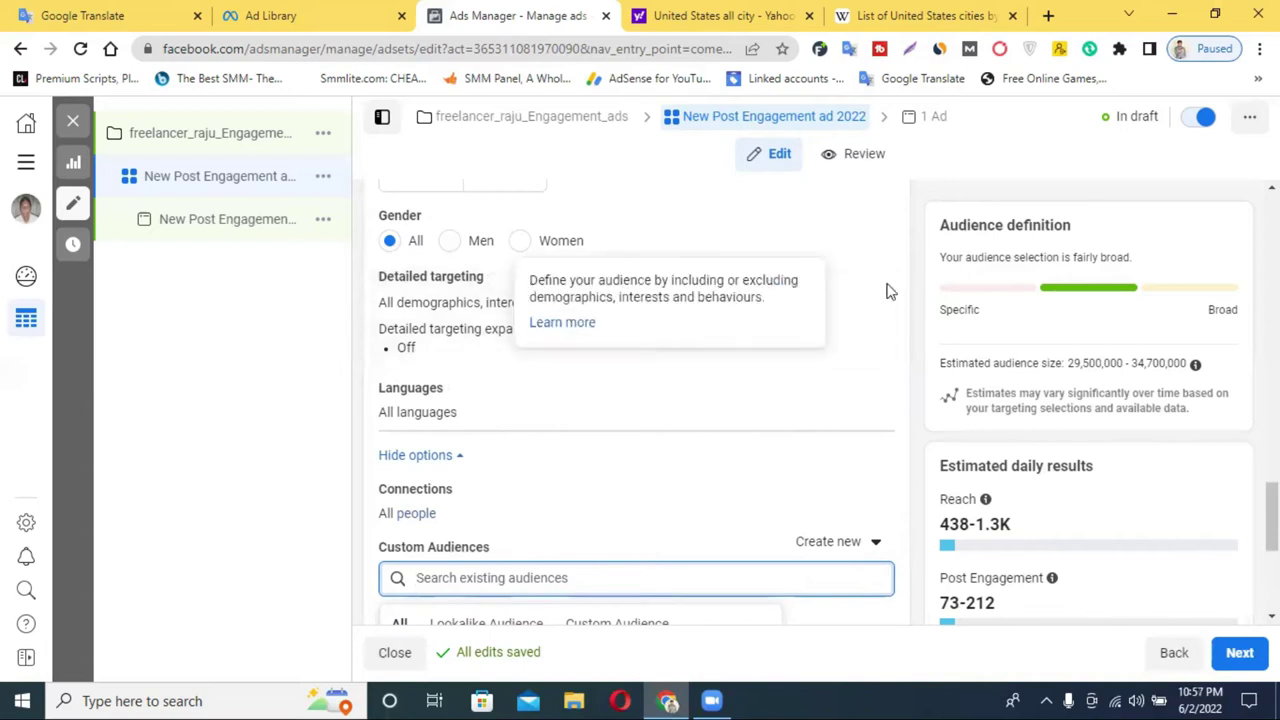
# Open the audience's detailed targeting for editing
pyautogui.click(872, 284)
pyautogui.click(545, 326)
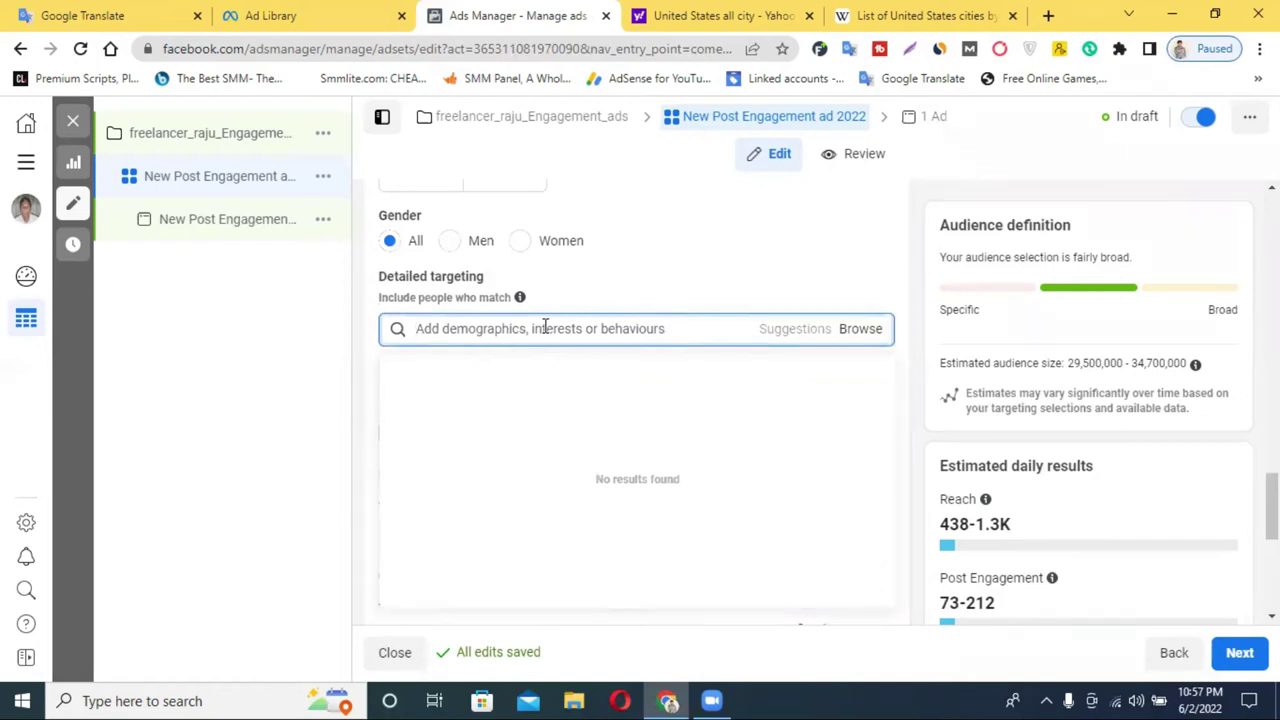
# Close Wikipedia's list of United States cities and return to Ads Manager
pyautogui.click(1003, 12)
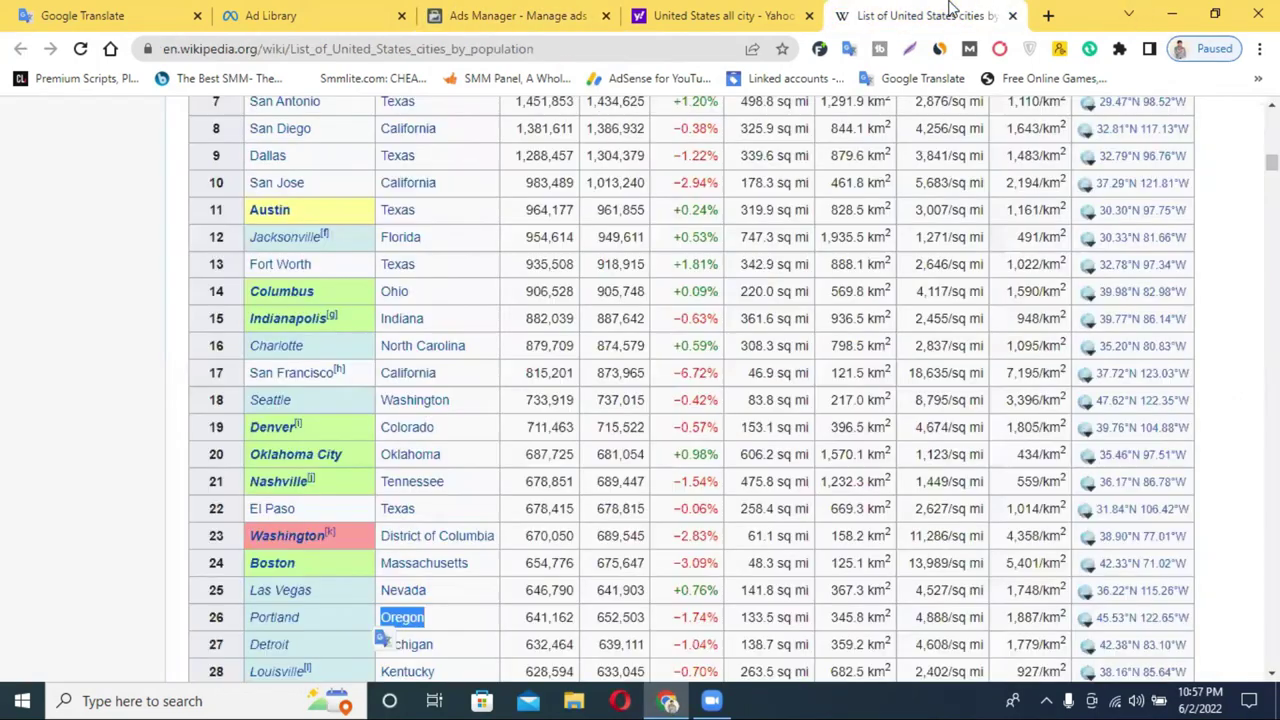
pyautogui.click(1010, 16)
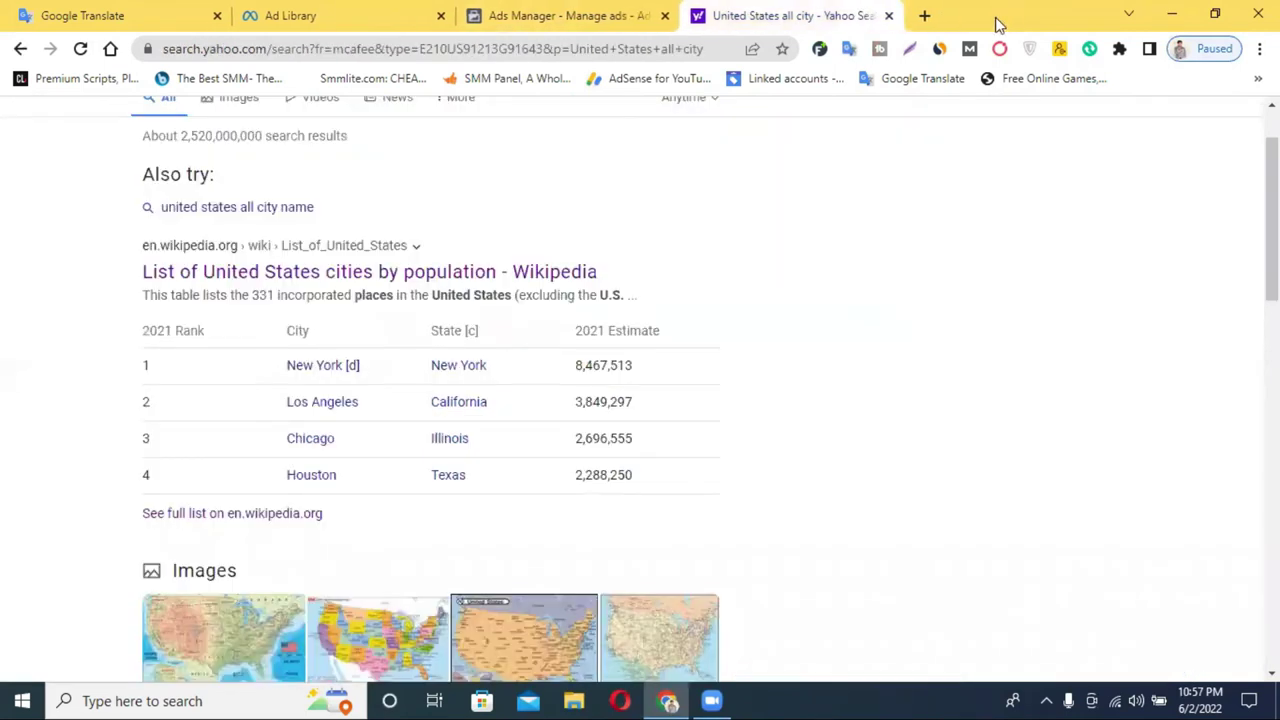
pyautogui.click(571, 8)
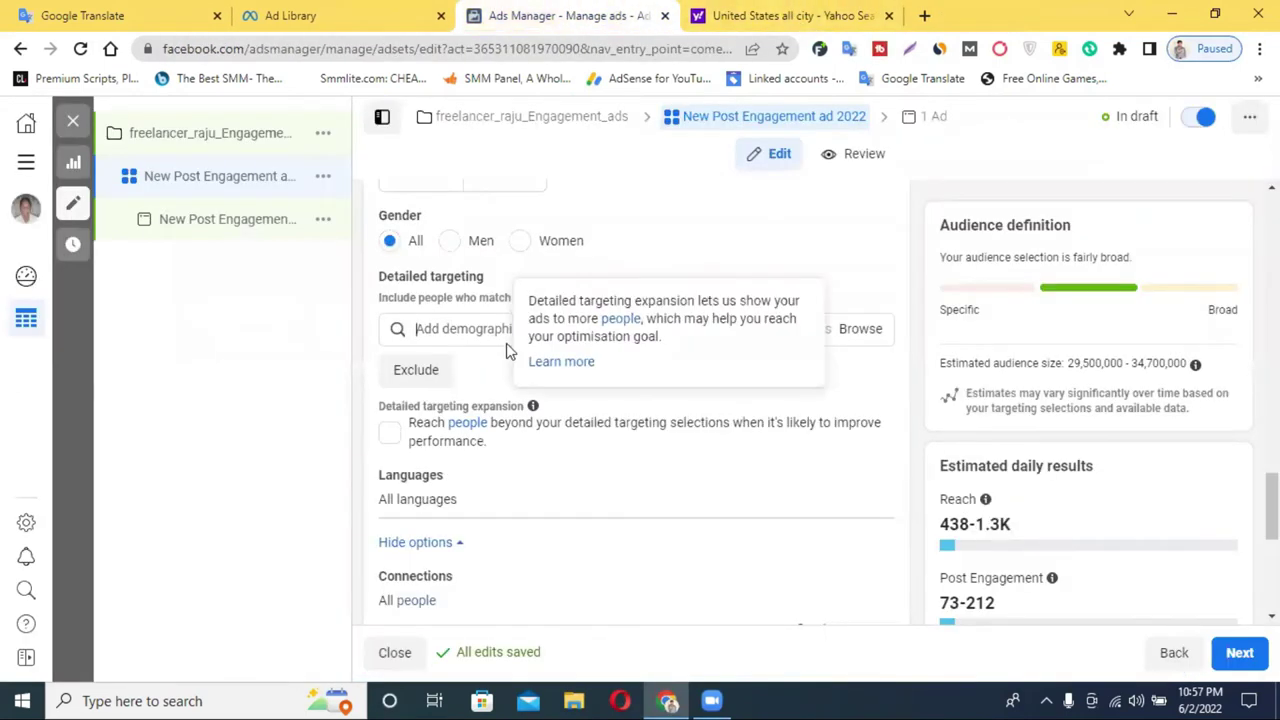
# Search the detailed targeting for "fashion" and add the Fashion blog interest to the audience
pyautogui.click(487, 328)
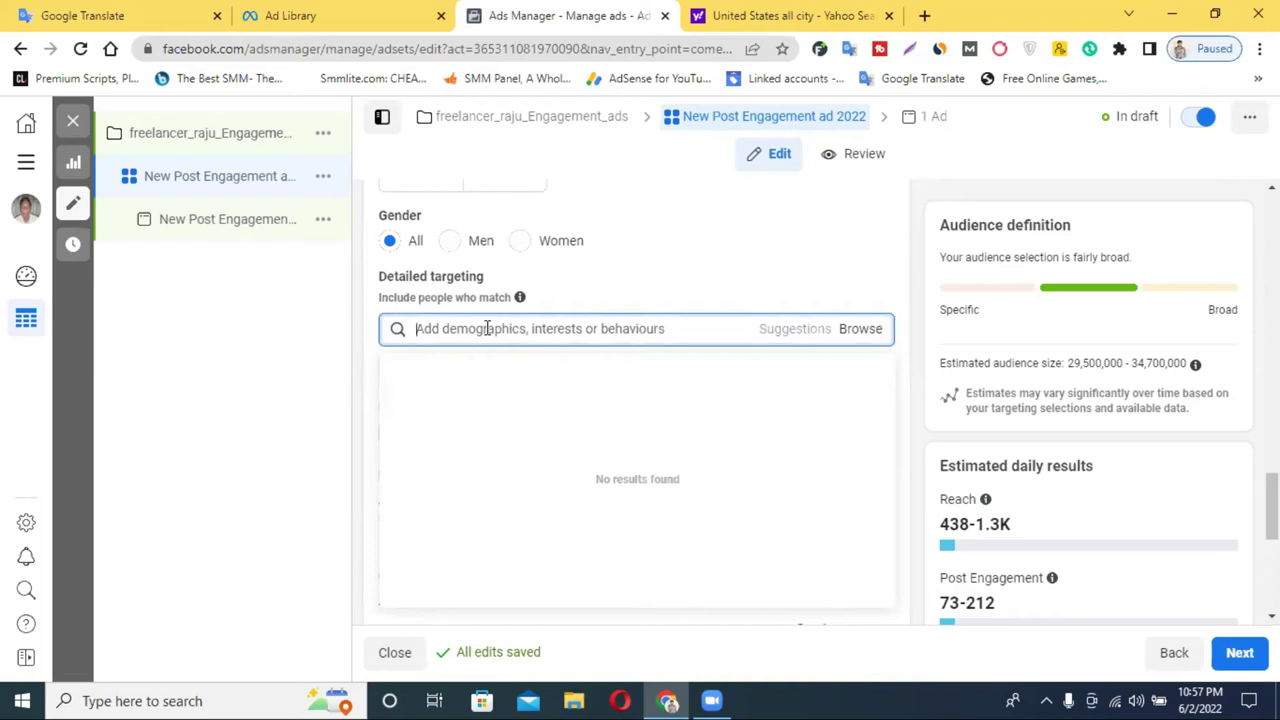
pyautogui.moveTo(520, 298)
pyautogui.write('fashion')
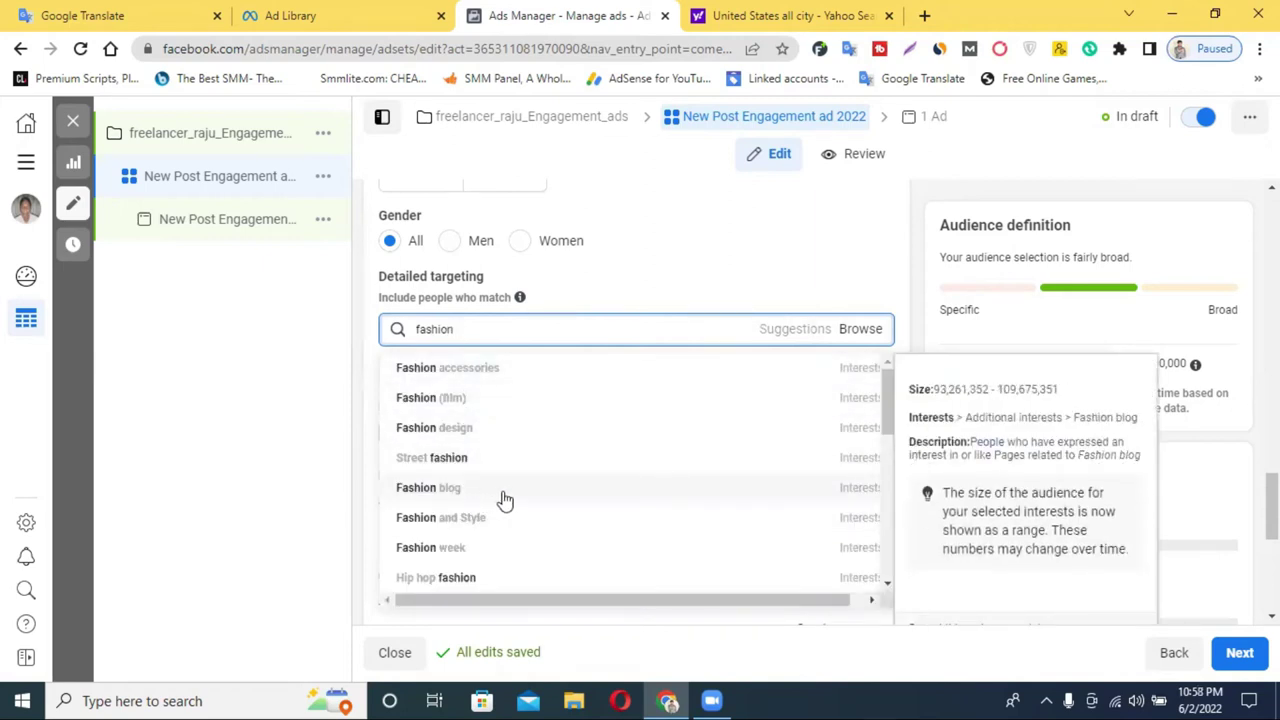
pyautogui.scroll(-1, 500, 505)
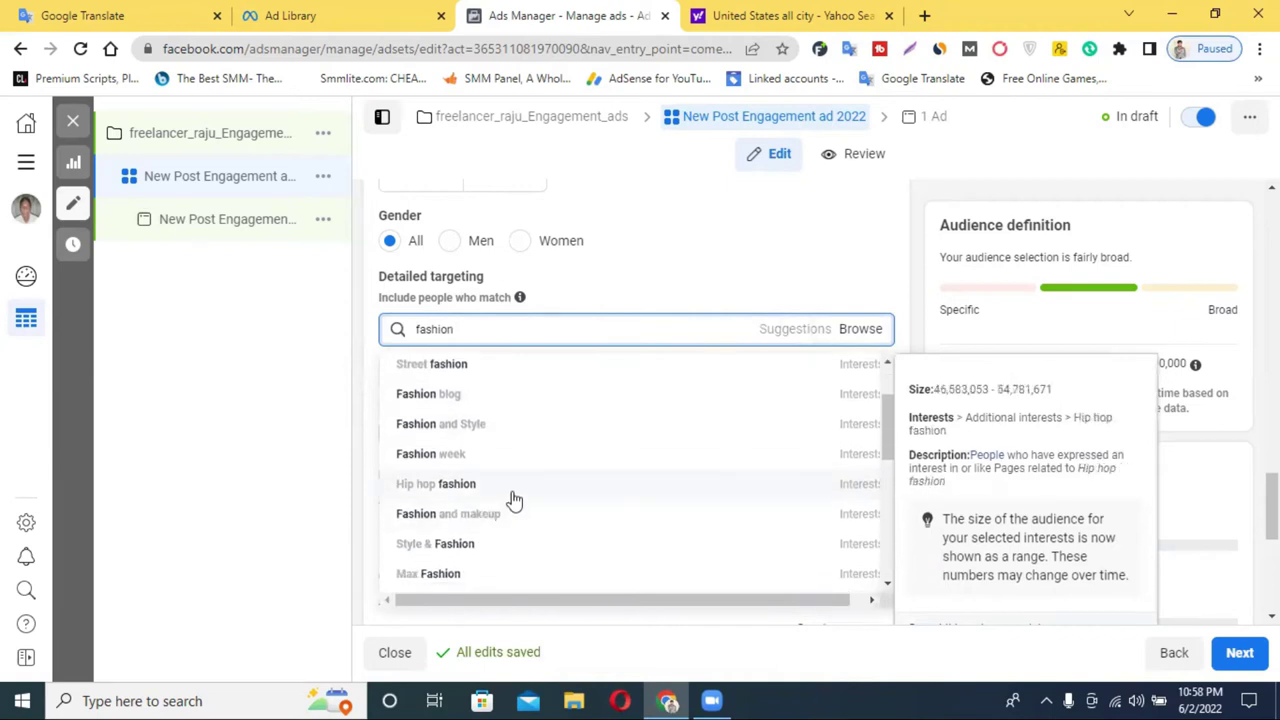
pyautogui.scroll(2, 700, 380)
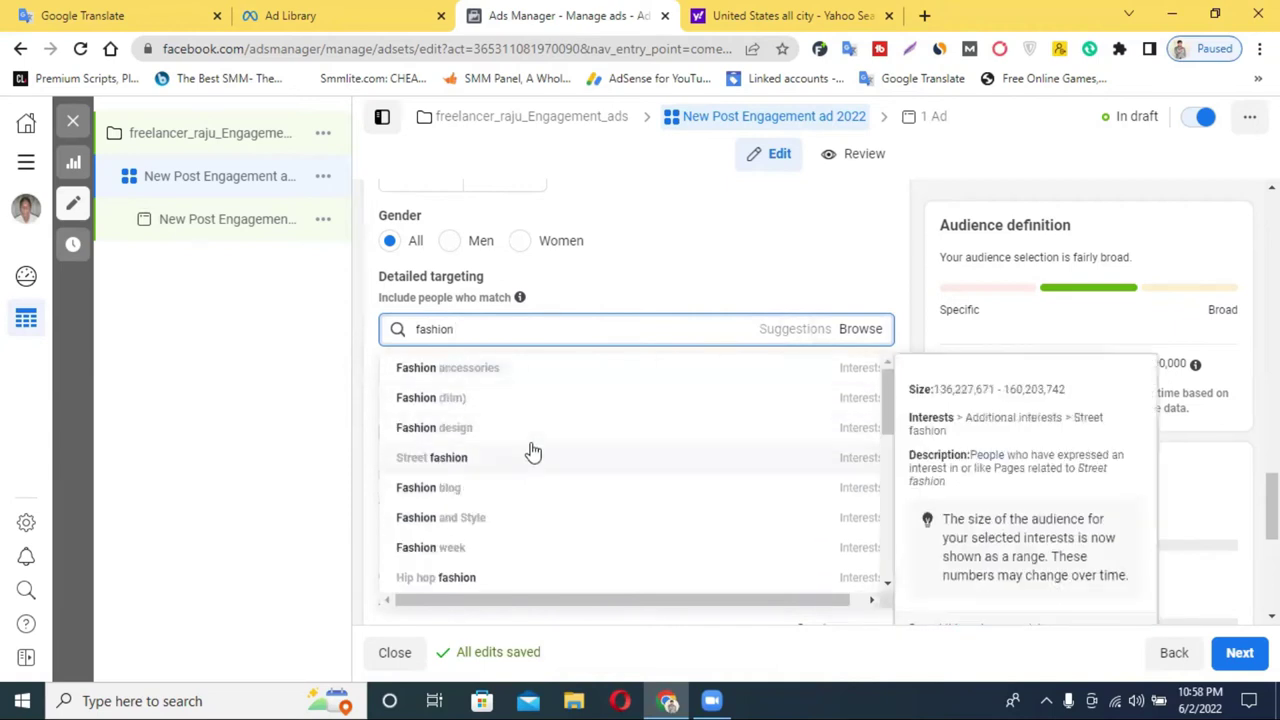
pyautogui.scroll(2, 533, 452)
pyautogui.scroll(-2, 600, 405)
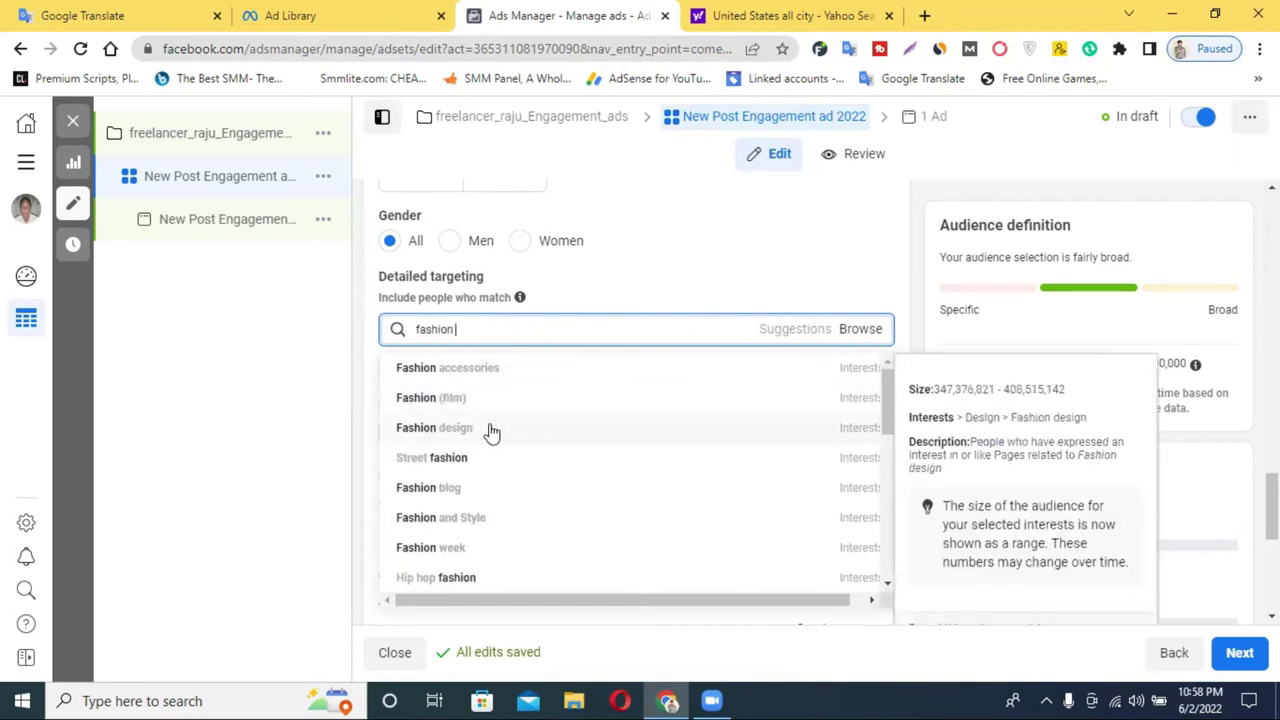
pyautogui.scroll(-2, 495, 409)
pyautogui.scroll(2, 497, 410)
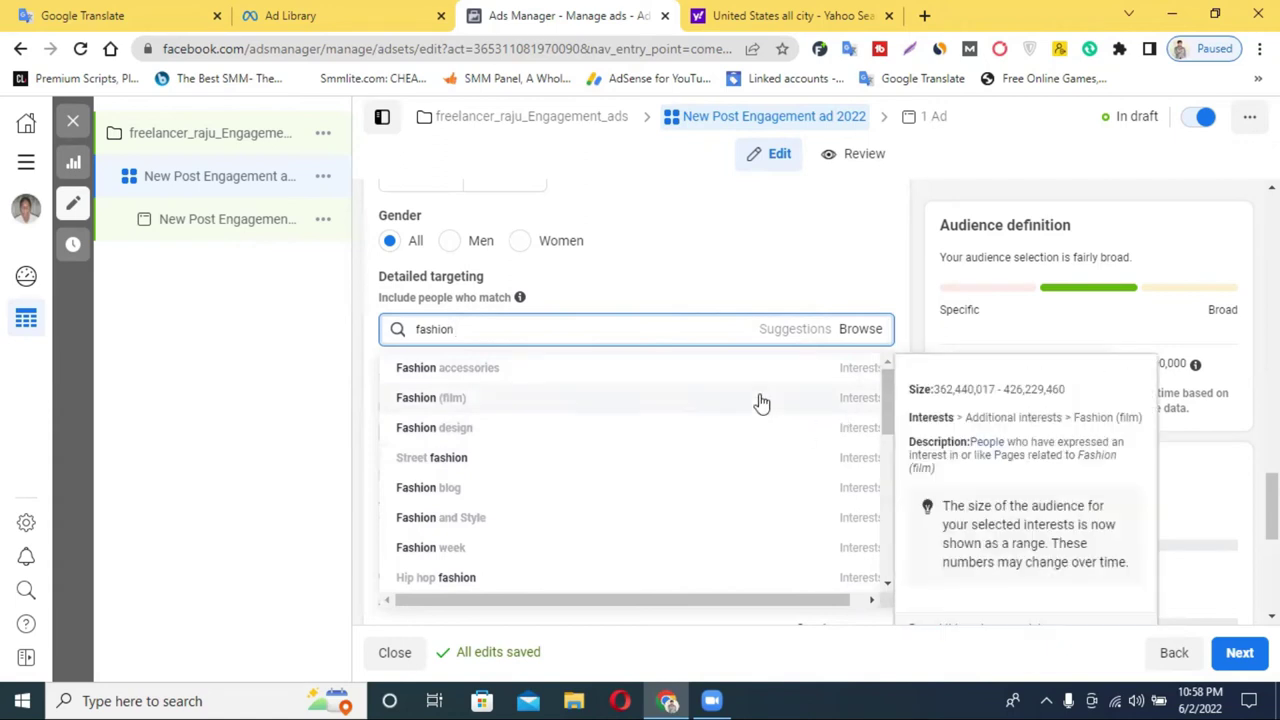
pyautogui.click(478, 490)
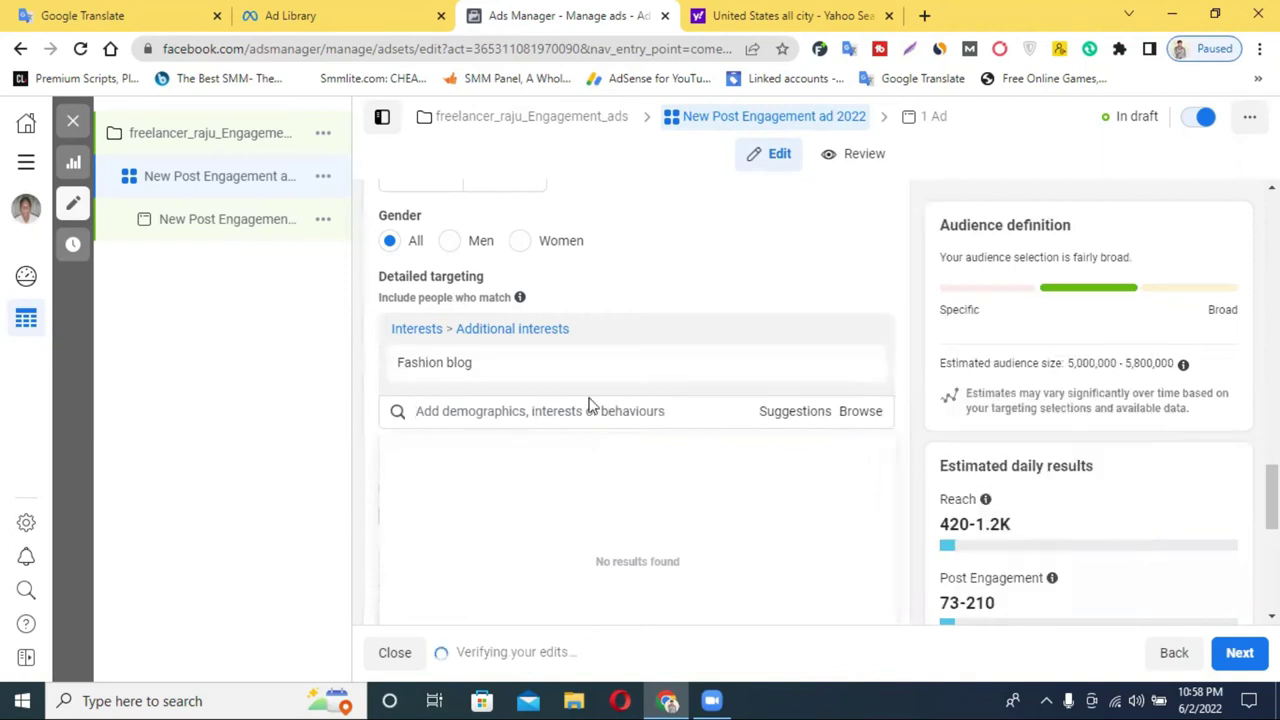
# Browse the detailed targeting categories and check which subcategories Behaviours offers
pyautogui.click(858, 418)
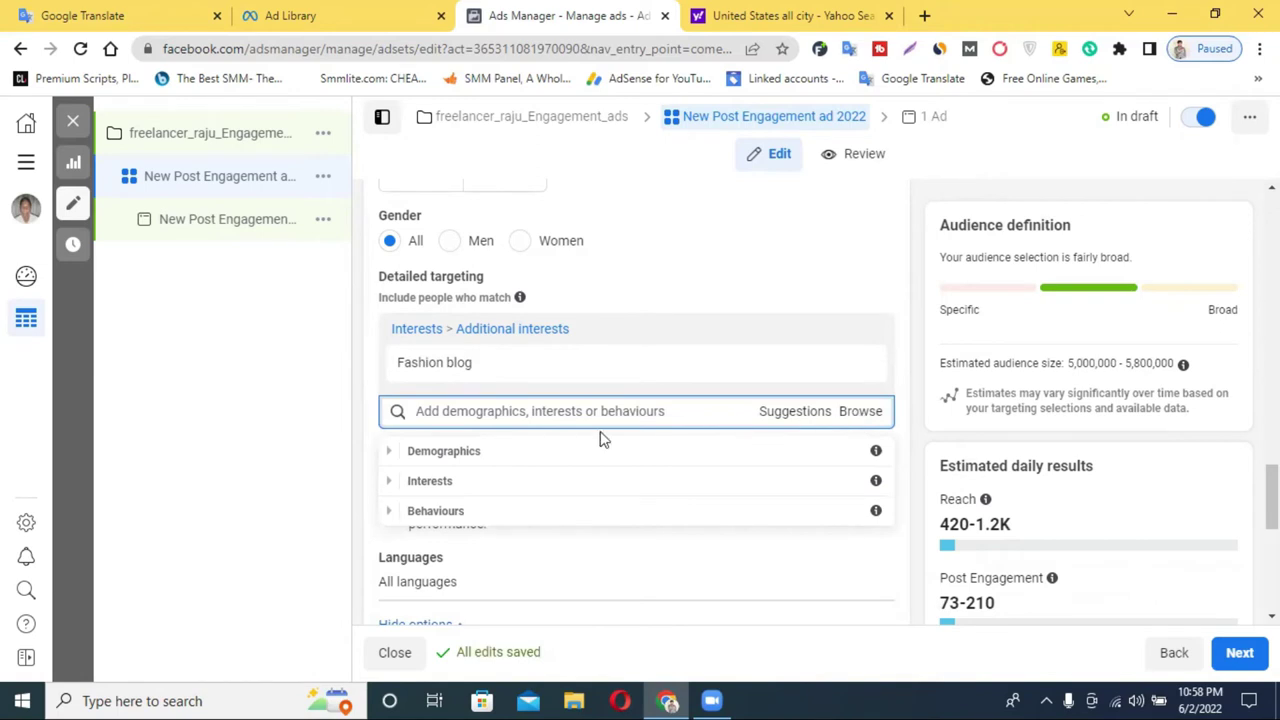
pyautogui.click(389, 514)
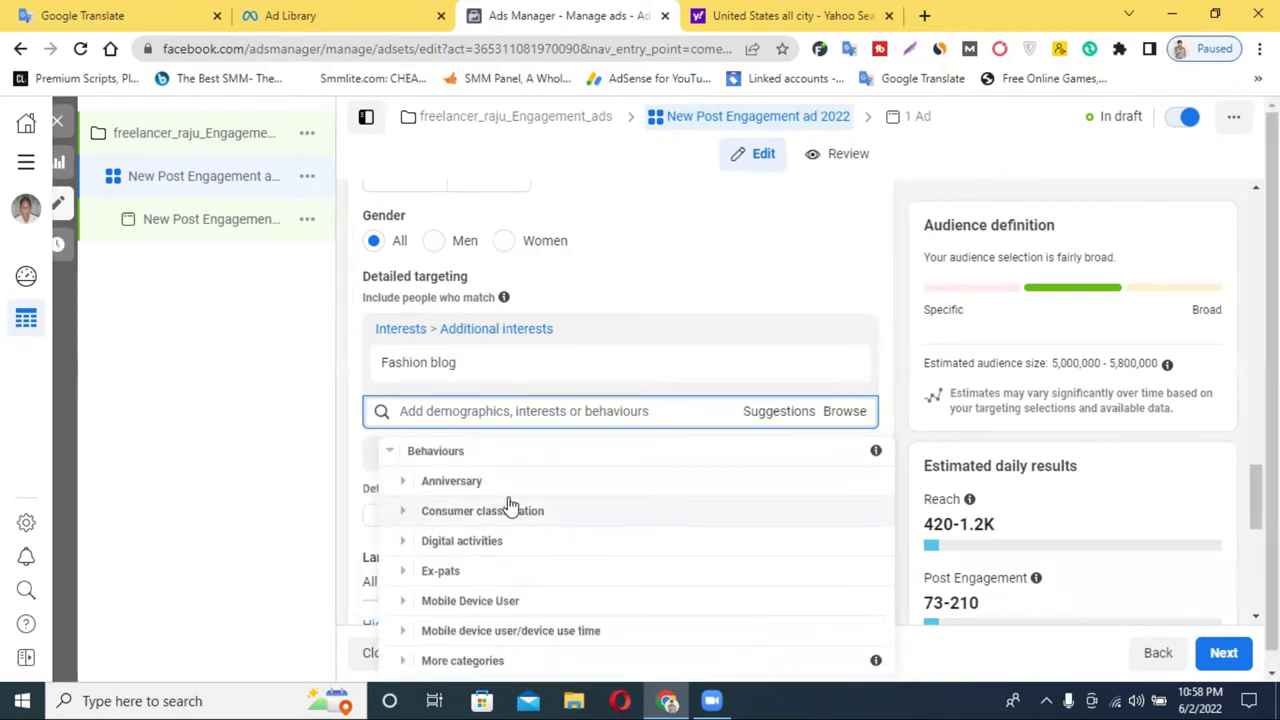
pyautogui.scroll(-2, 484, 547)
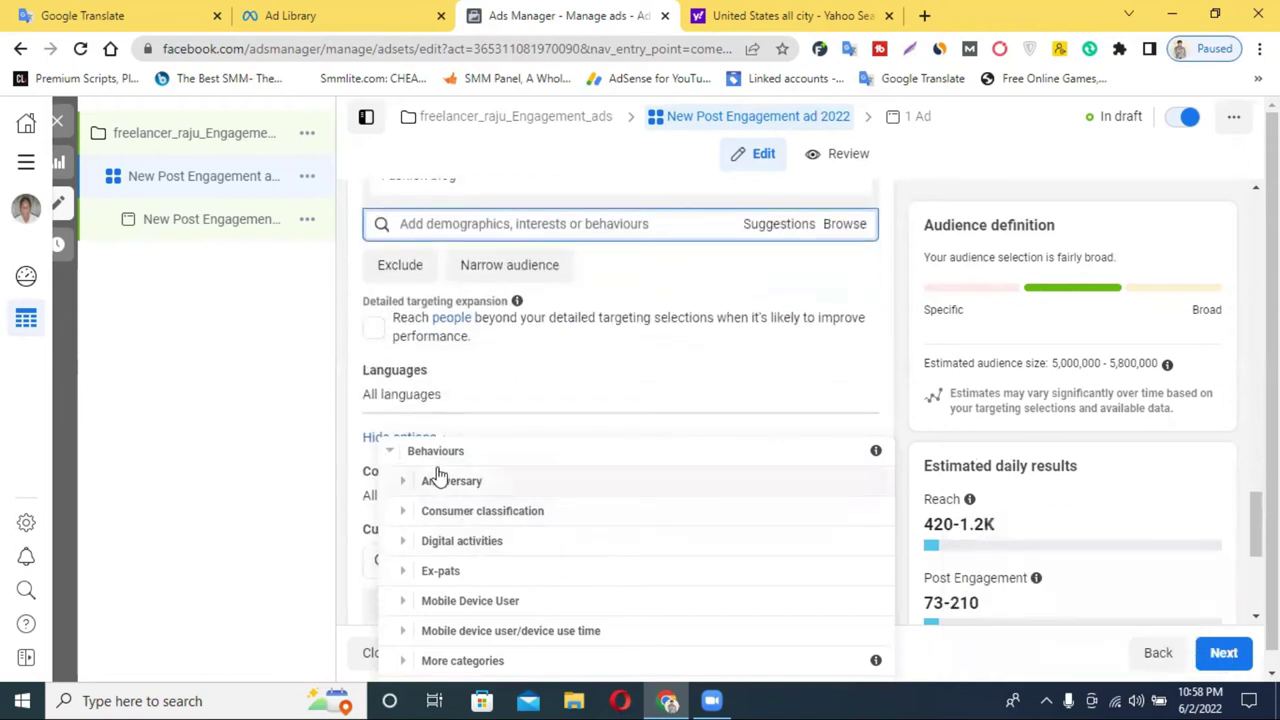
pyautogui.click(390, 451)
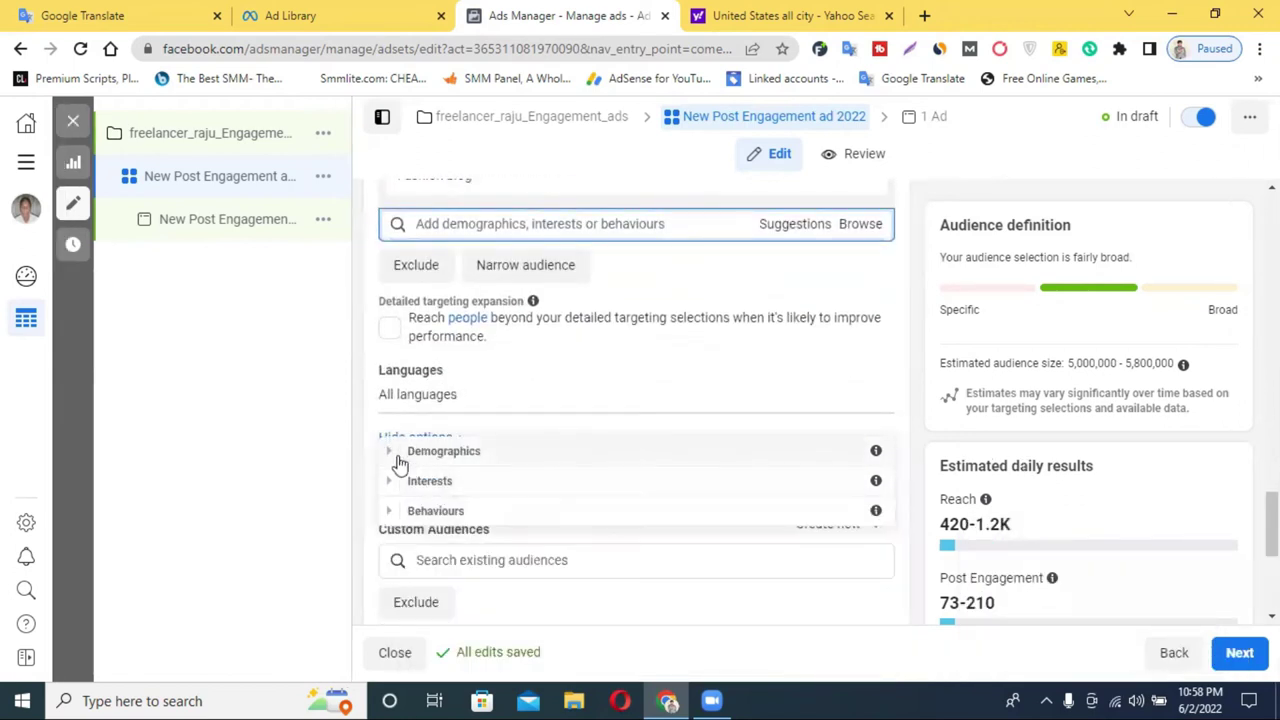
# Examine the relationship status options under the Demographics targeting category
pyautogui.click(392, 453)
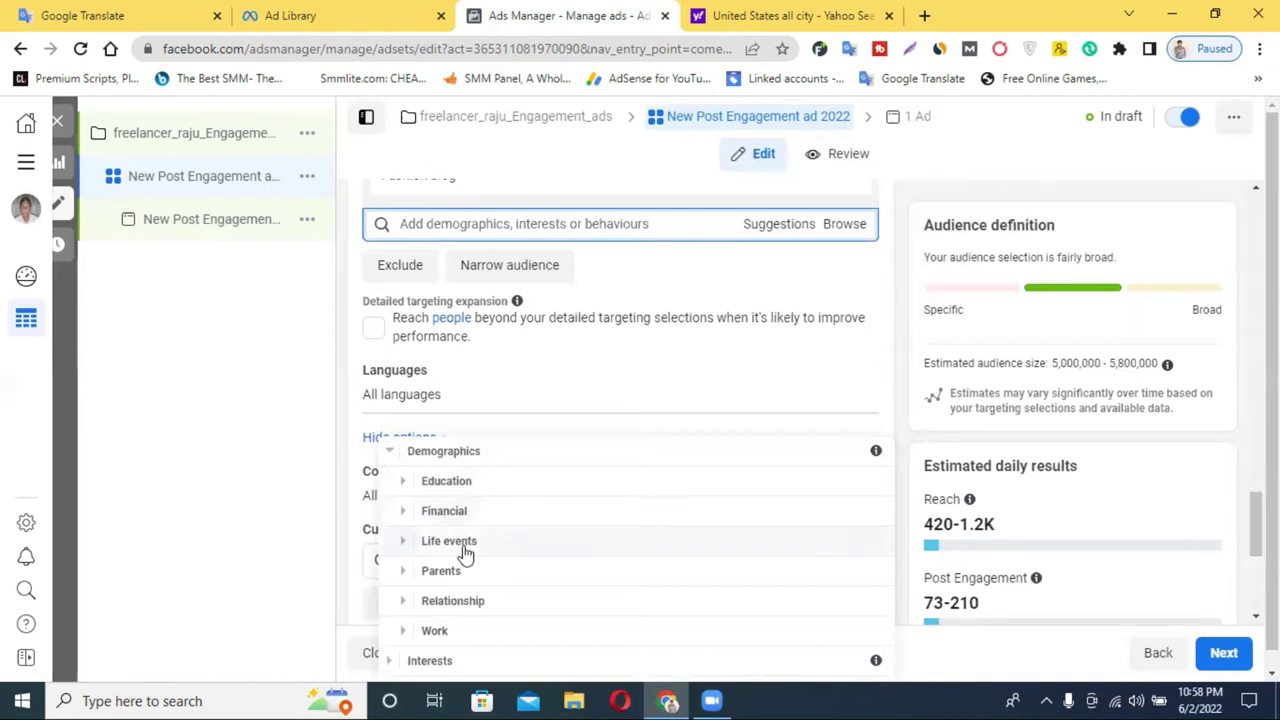
pyautogui.click(403, 603)
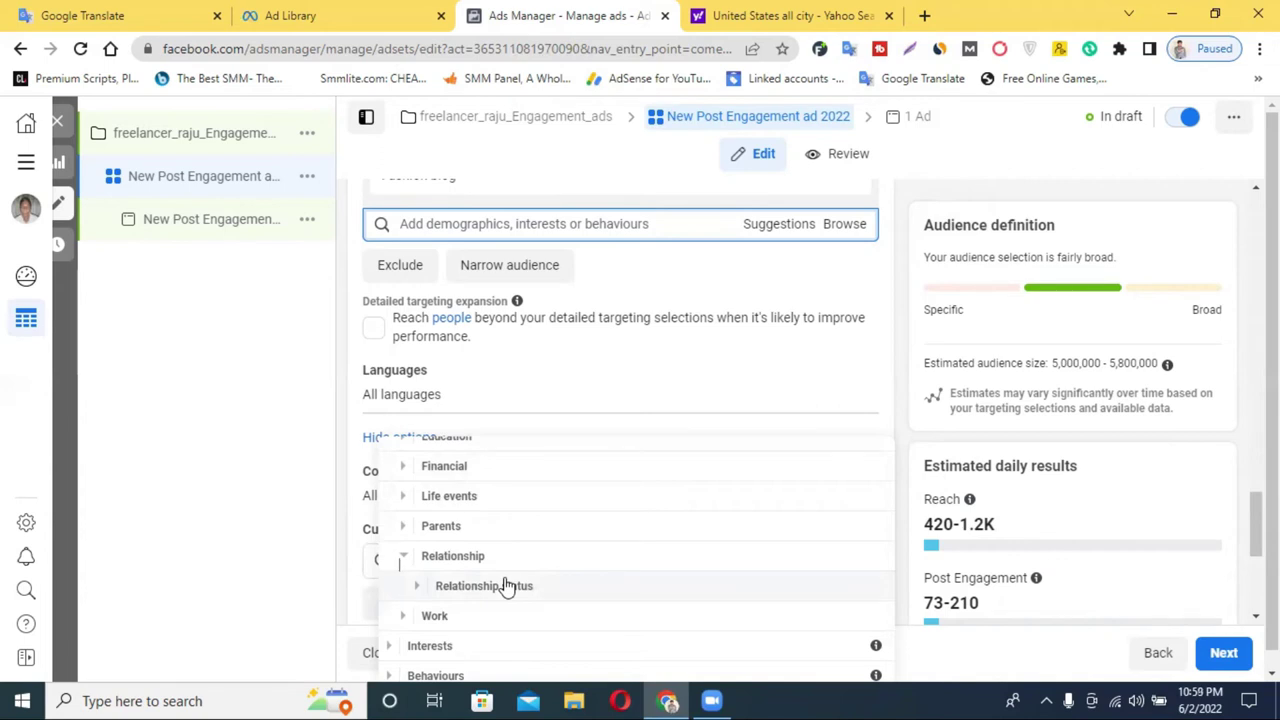
pyautogui.click(418, 593)
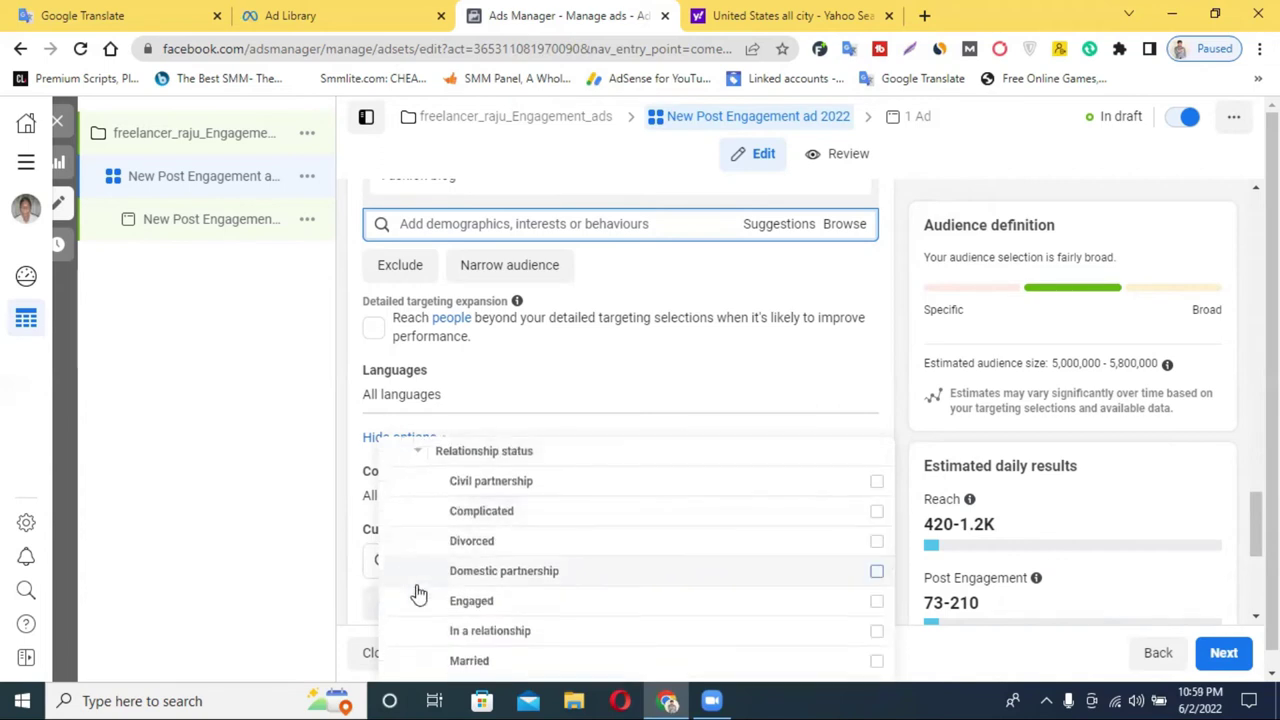
pyautogui.scroll(1, 480, 571)
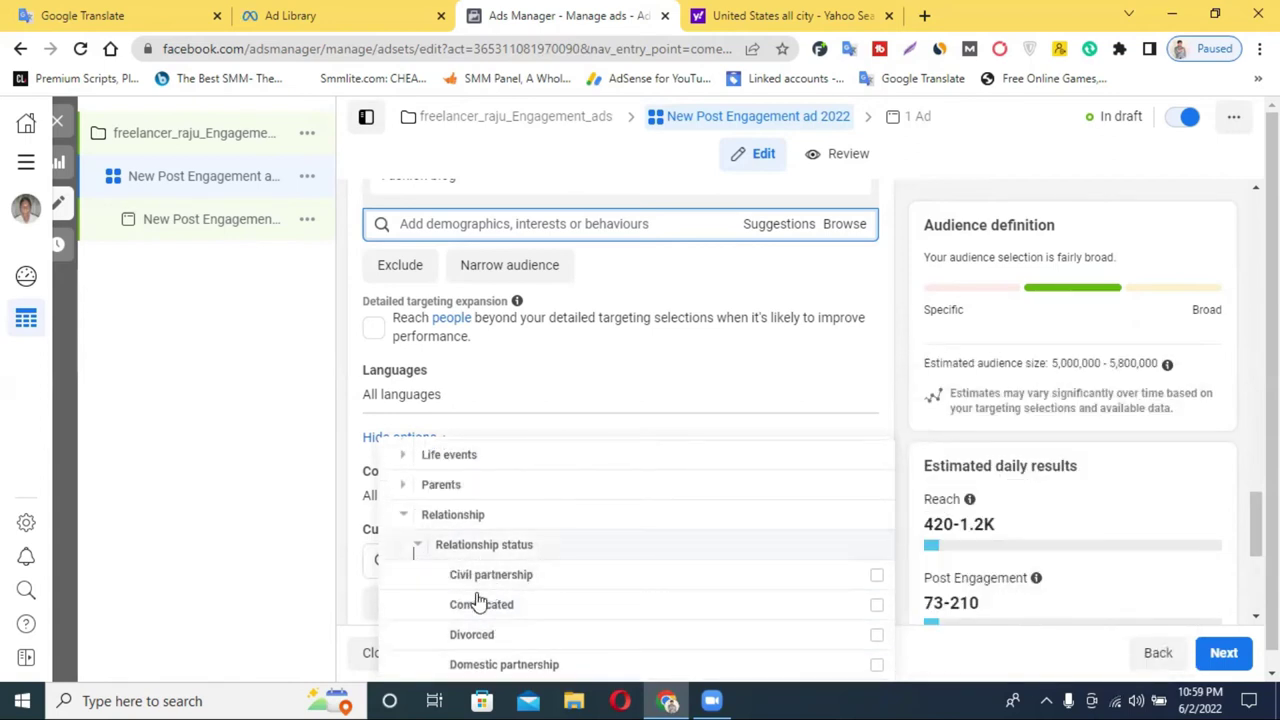
pyautogui.scroll(-2, 490, 602)
pyautogui.scroll(-1, 503, 590)
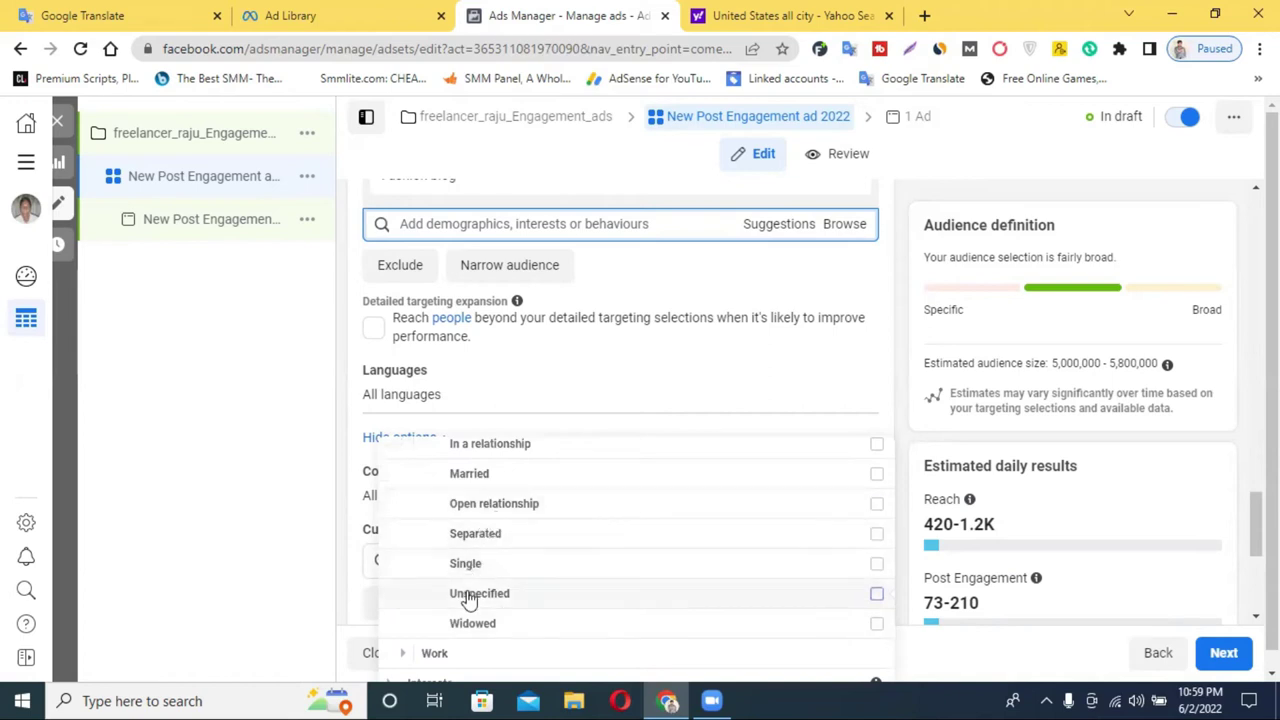
pyautogui.scroll(2, 488, 540)
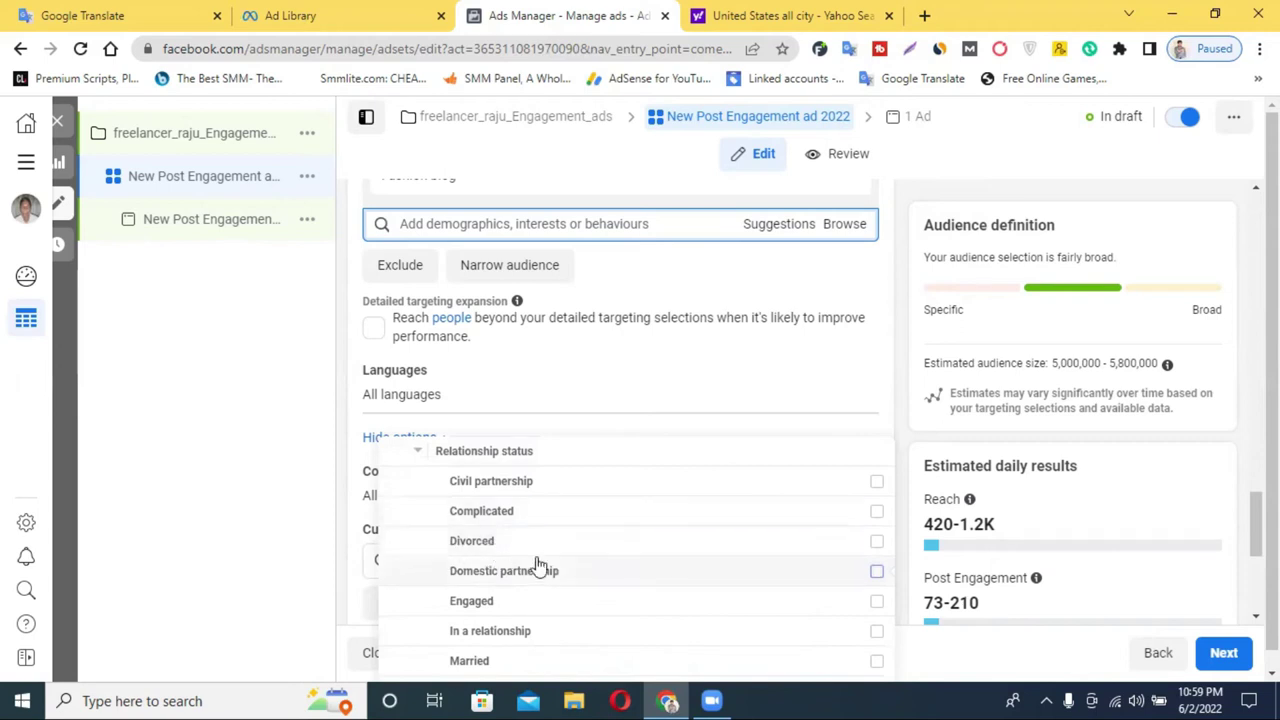
pyautogui.scroll(1, 540, 567)
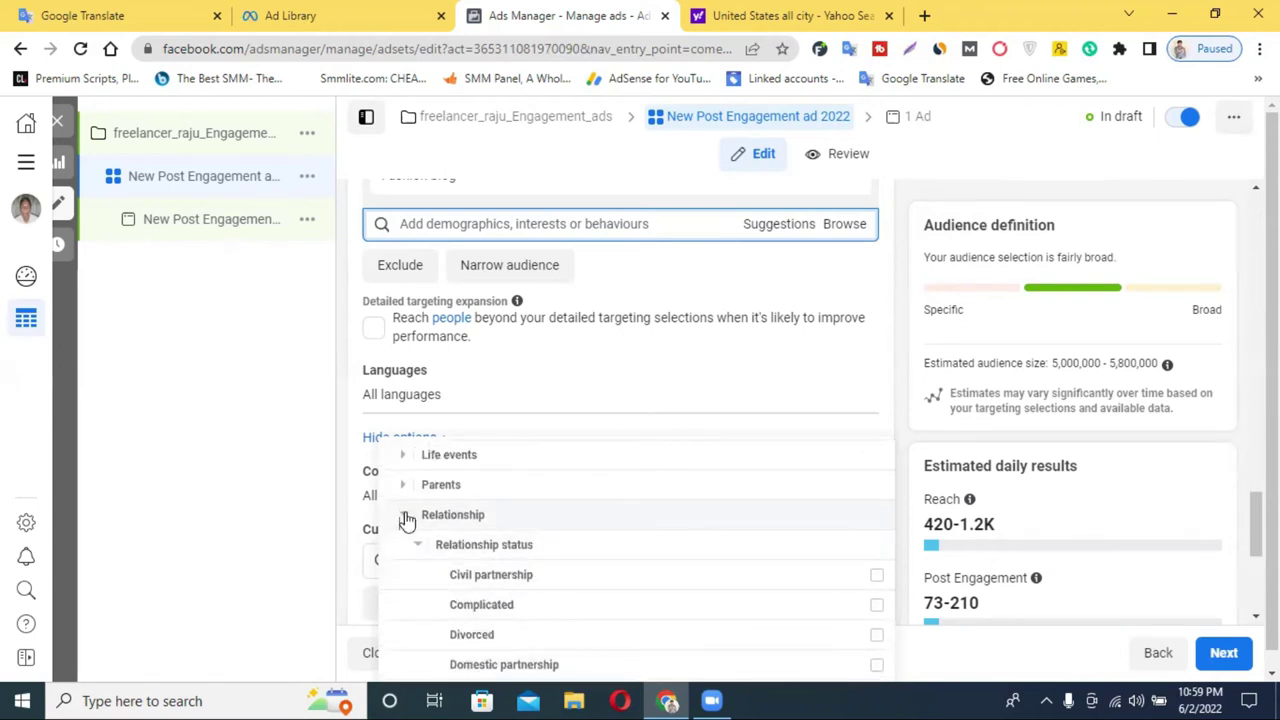
pyautogui.click(407, 517)
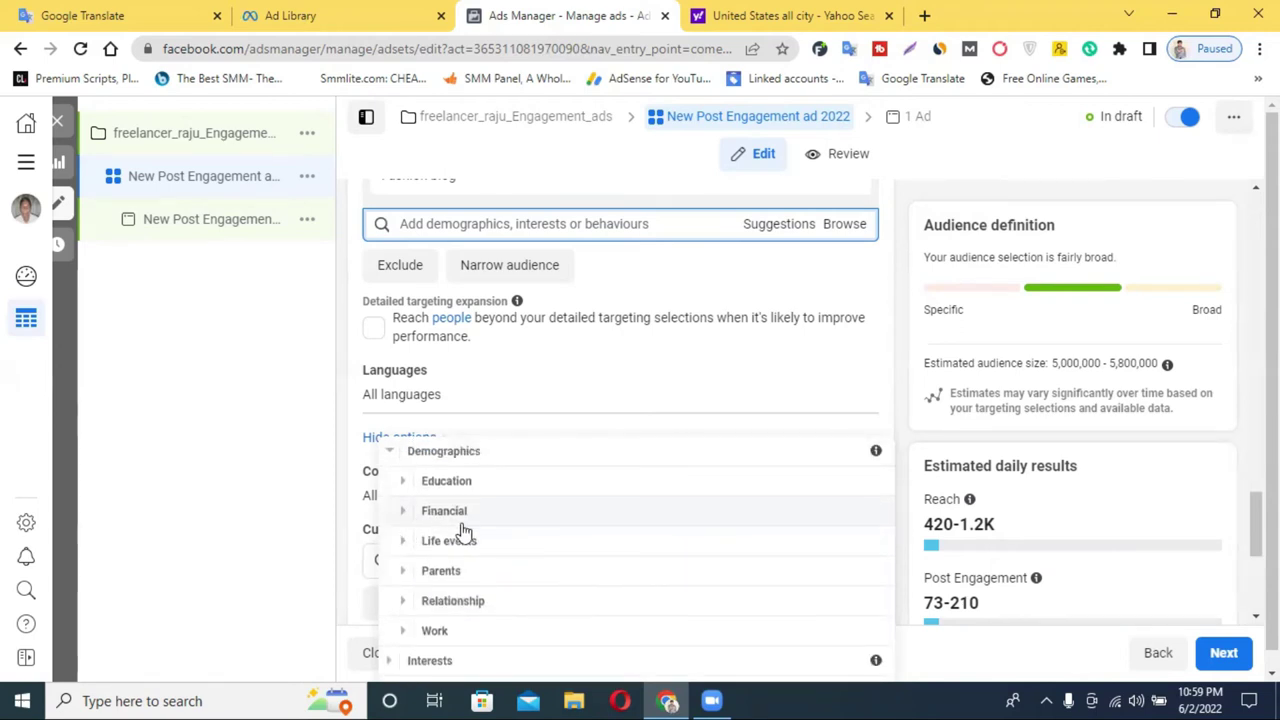
# Review the Financial and Education subcategories of Demographics, then collapse the Demographics category
pyautogui.click(401, 512)
pyautogui.scroll(-2, 506, 528)
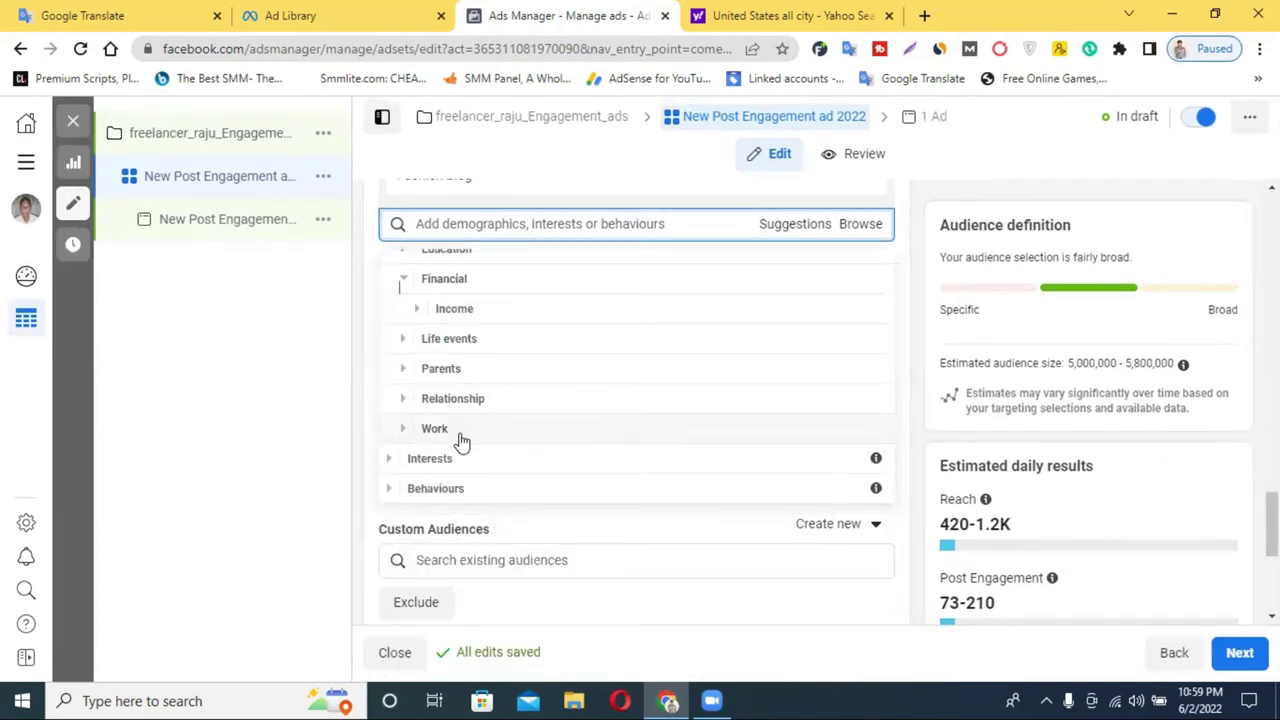
pyautogui.scroll(1, 490, 437)
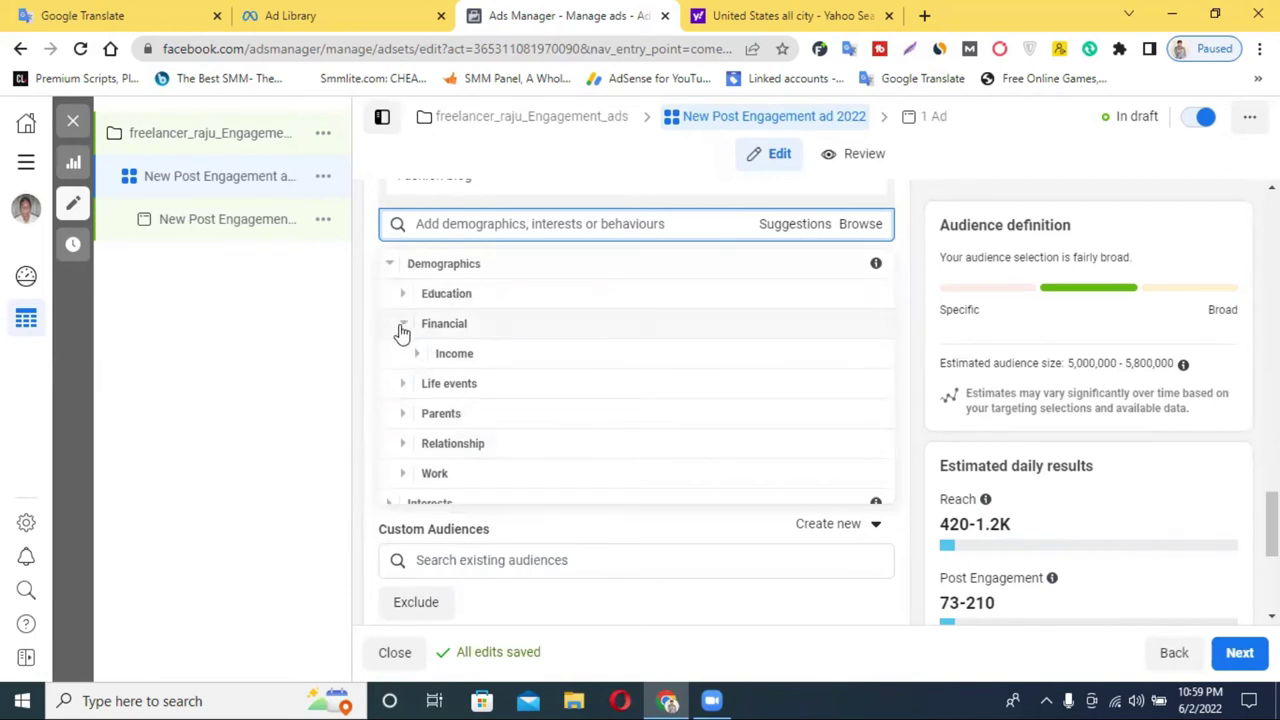
pyautogui.click(400, 326)
pyautogui.click(401, 294)
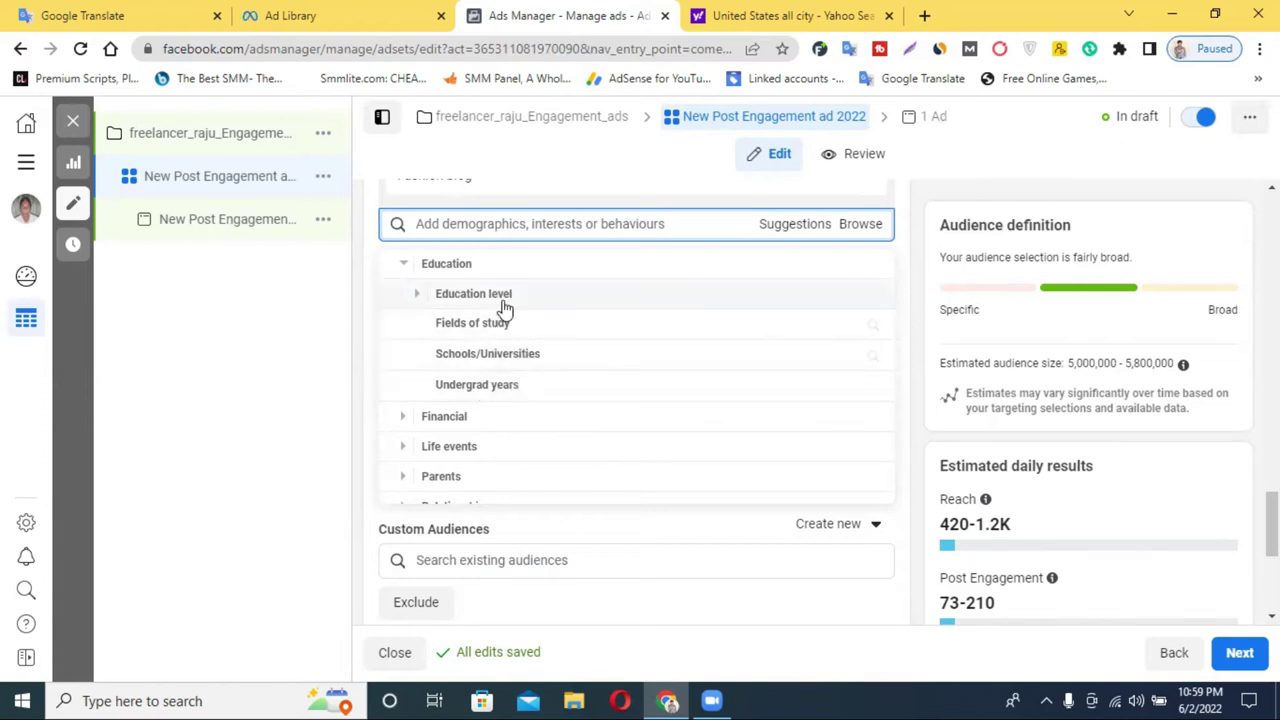
pyautogui.scroll(1, 500, 306)
pyautogui.click(401, 300)
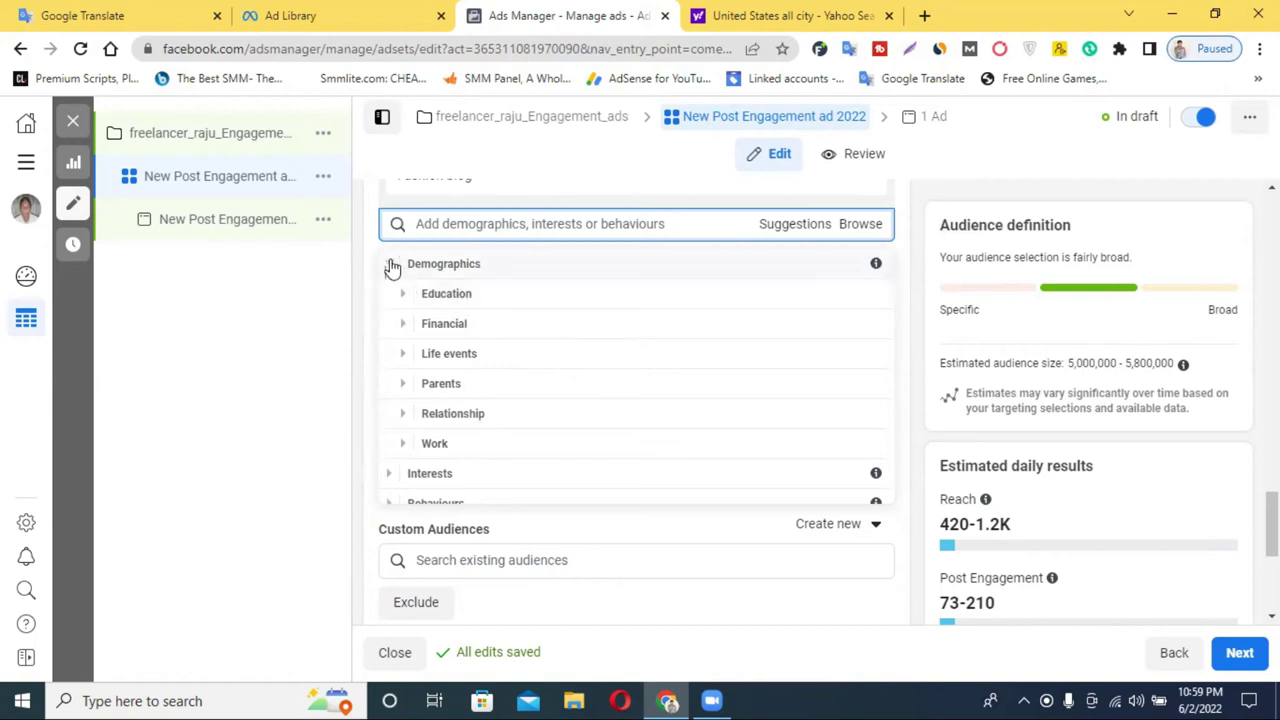
pyautogui.click(393, 264)
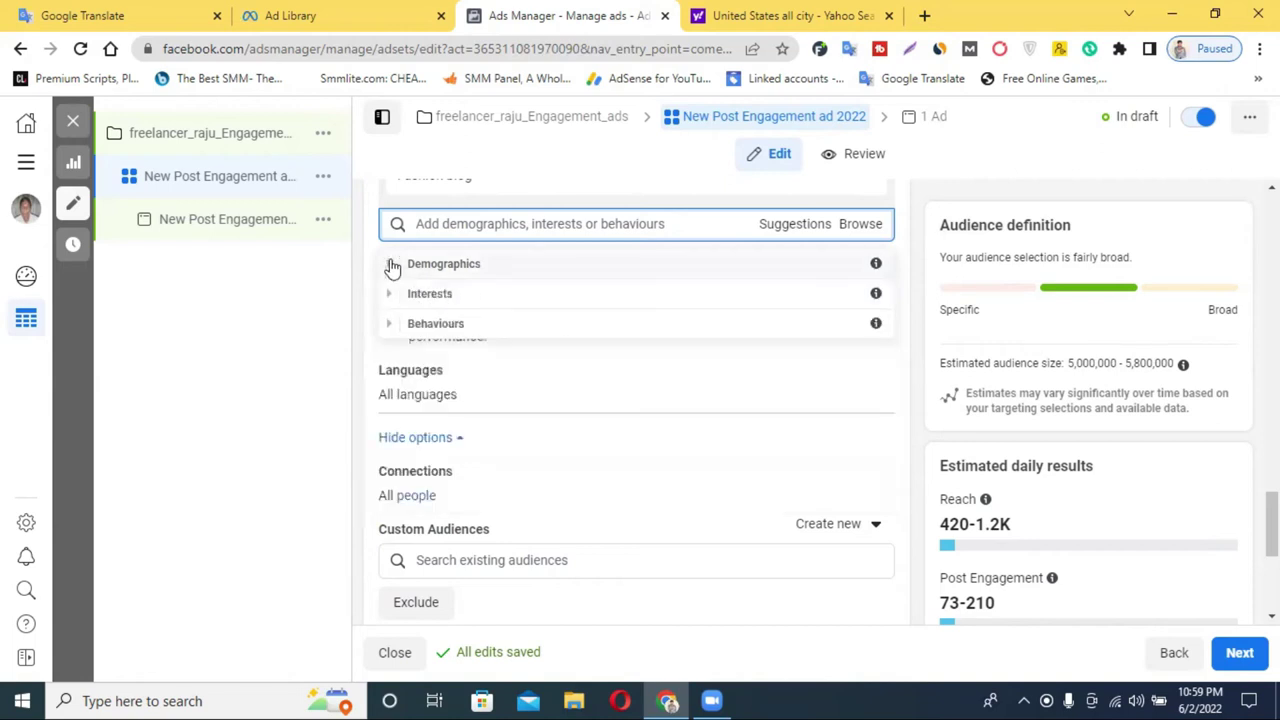
# Examine the mobile device use time options under the Behaviours targeting category
pyautogui.click(388, 326)
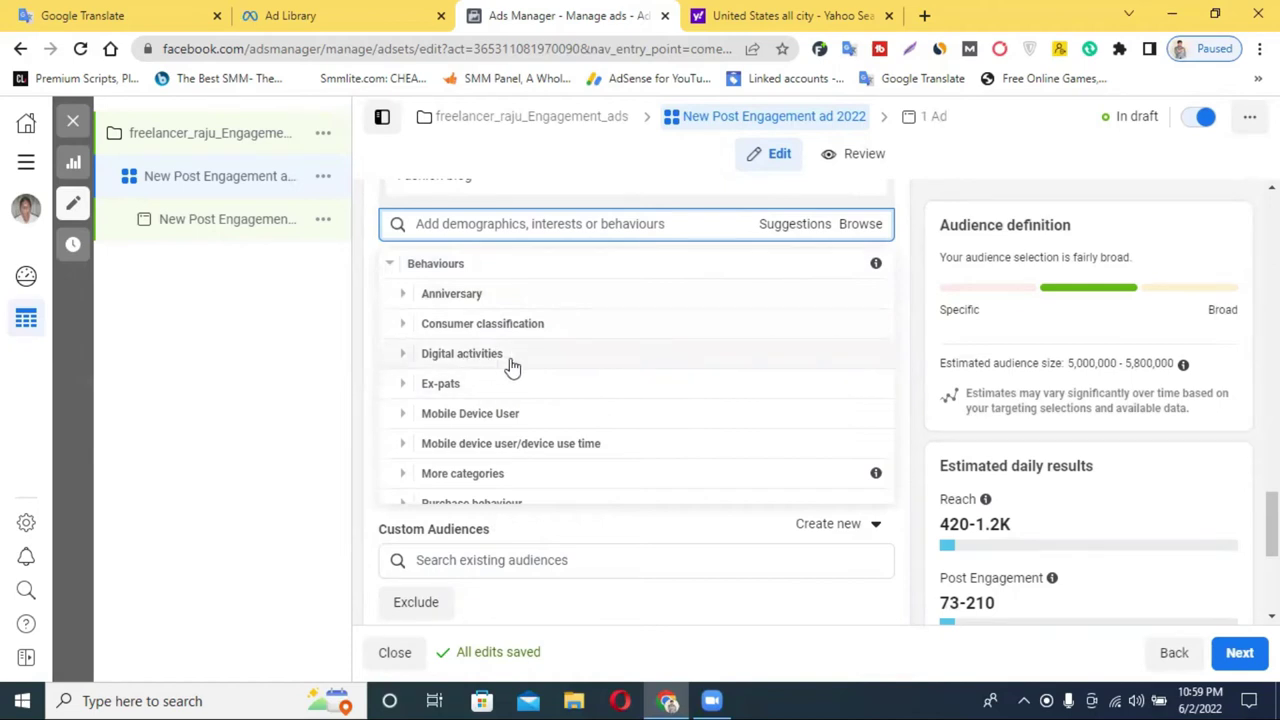
pyautogui.scroll(-1, 503, 373)
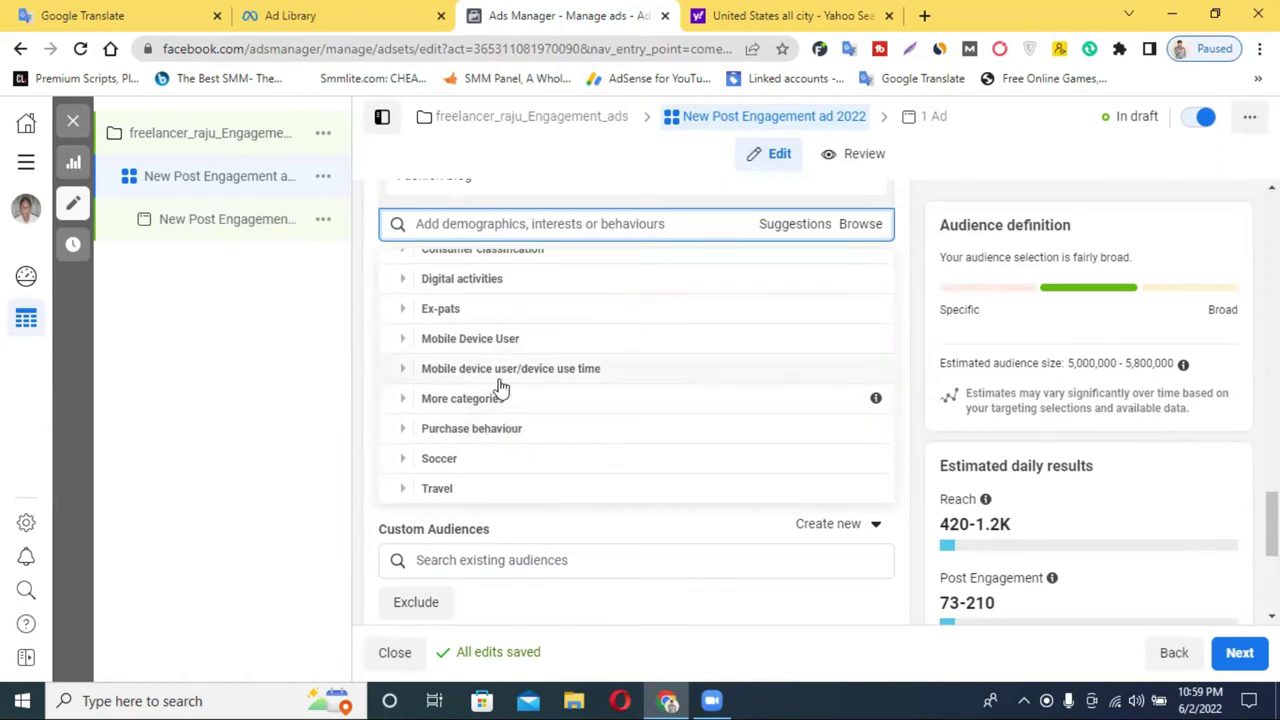
pyautogui.click(403, 370)
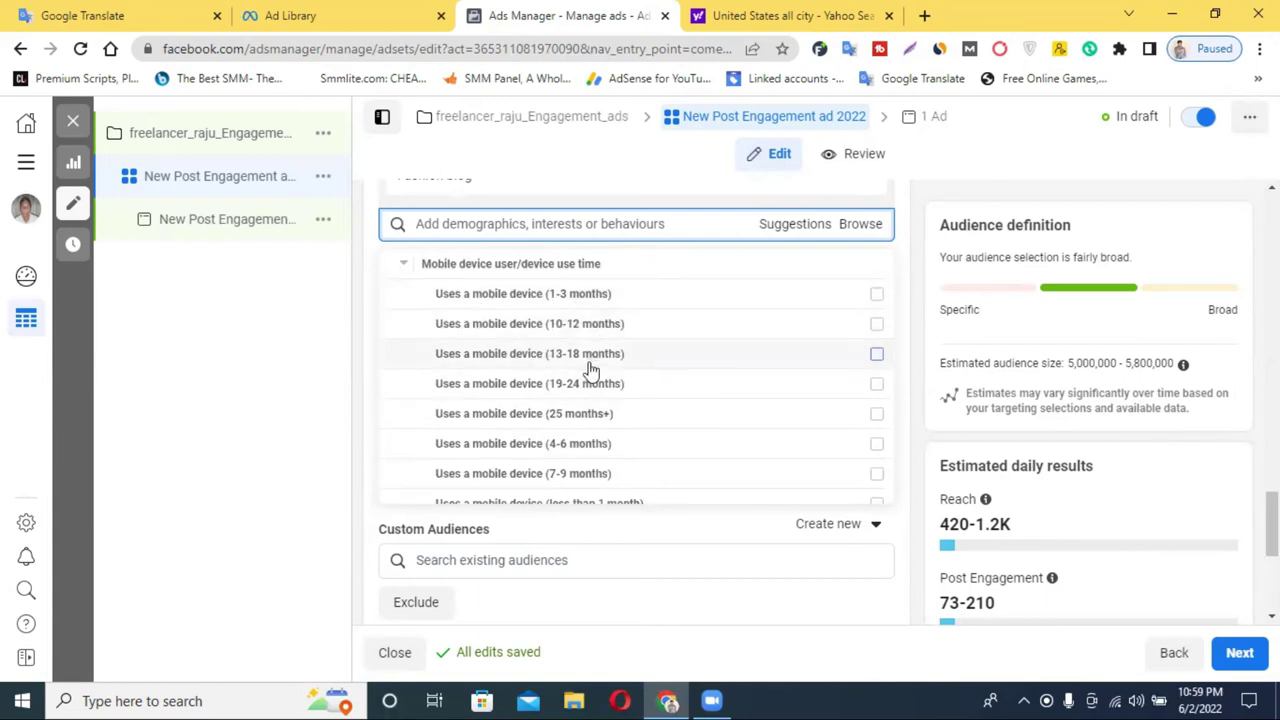
pyautogui.scroll(-1, 580, 436)
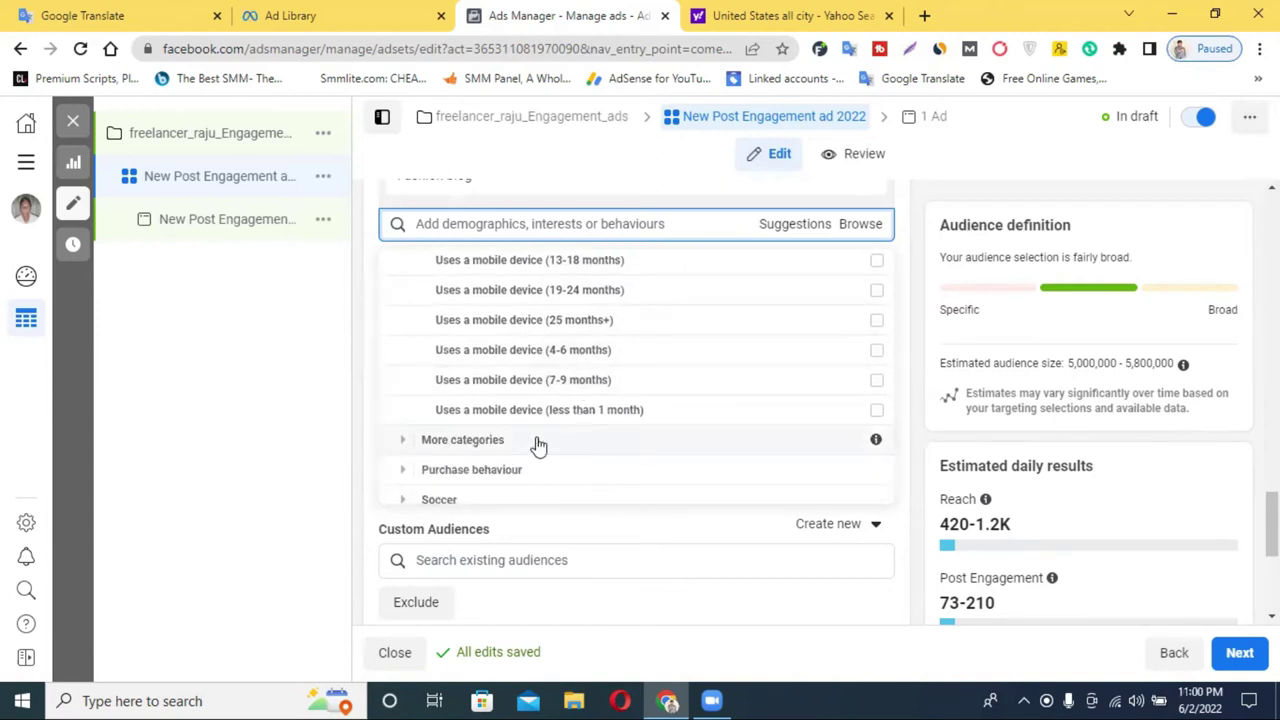
pyautogui.moveTo(684, 384)
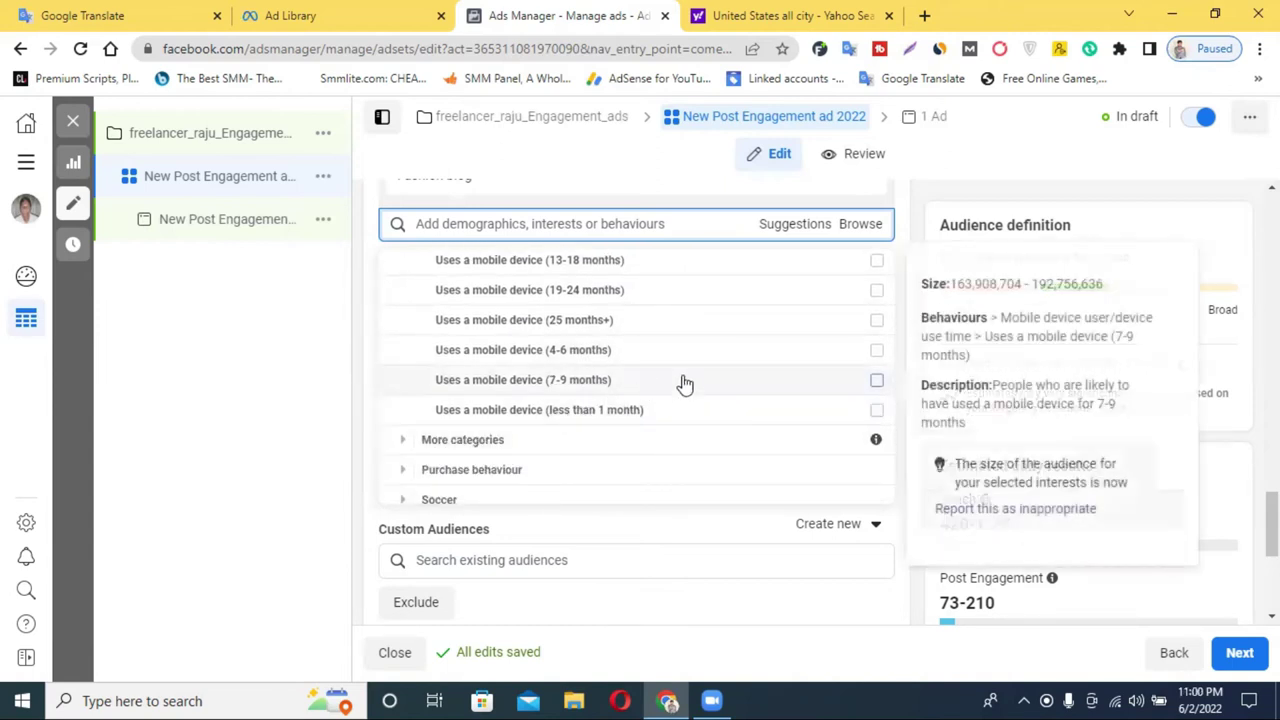
pyautogui.scroll(2, 684, 384)
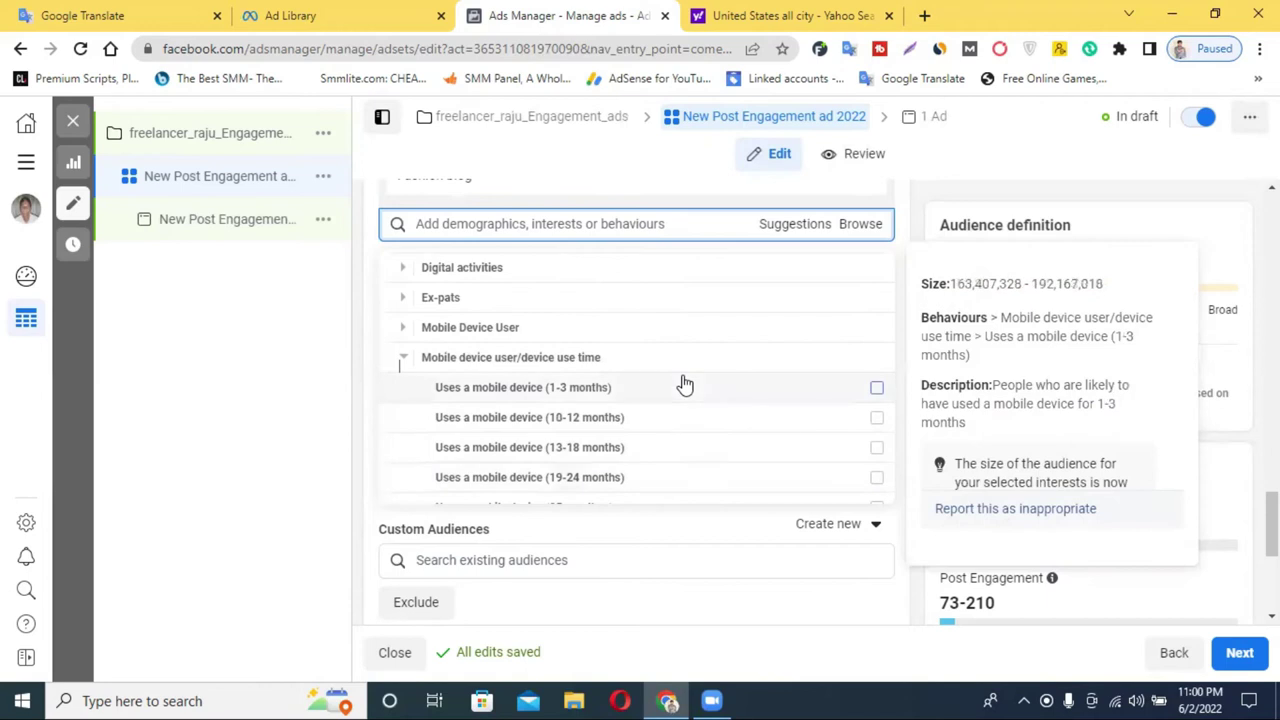
# Review the Mobile Device User options under Behaviours and close the list of targeting categories
pyautogui.click(404, 329)
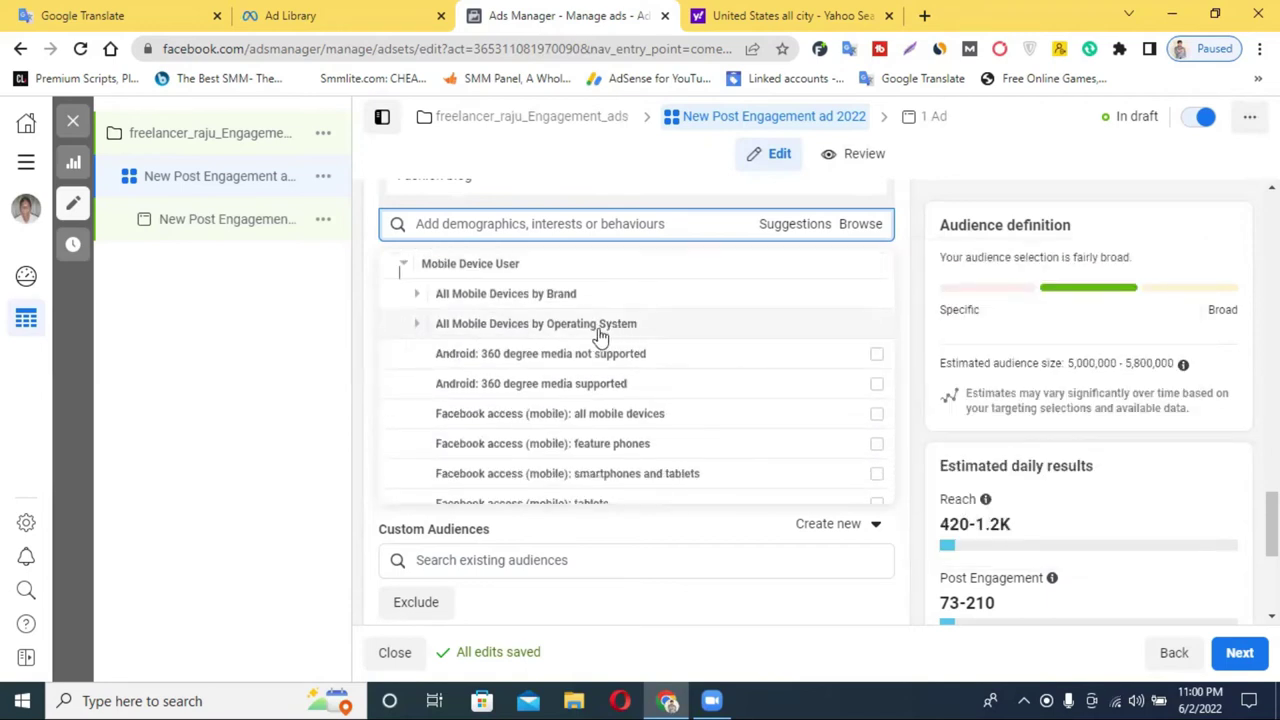
pyautogui.scroll(-2, 640, 398)
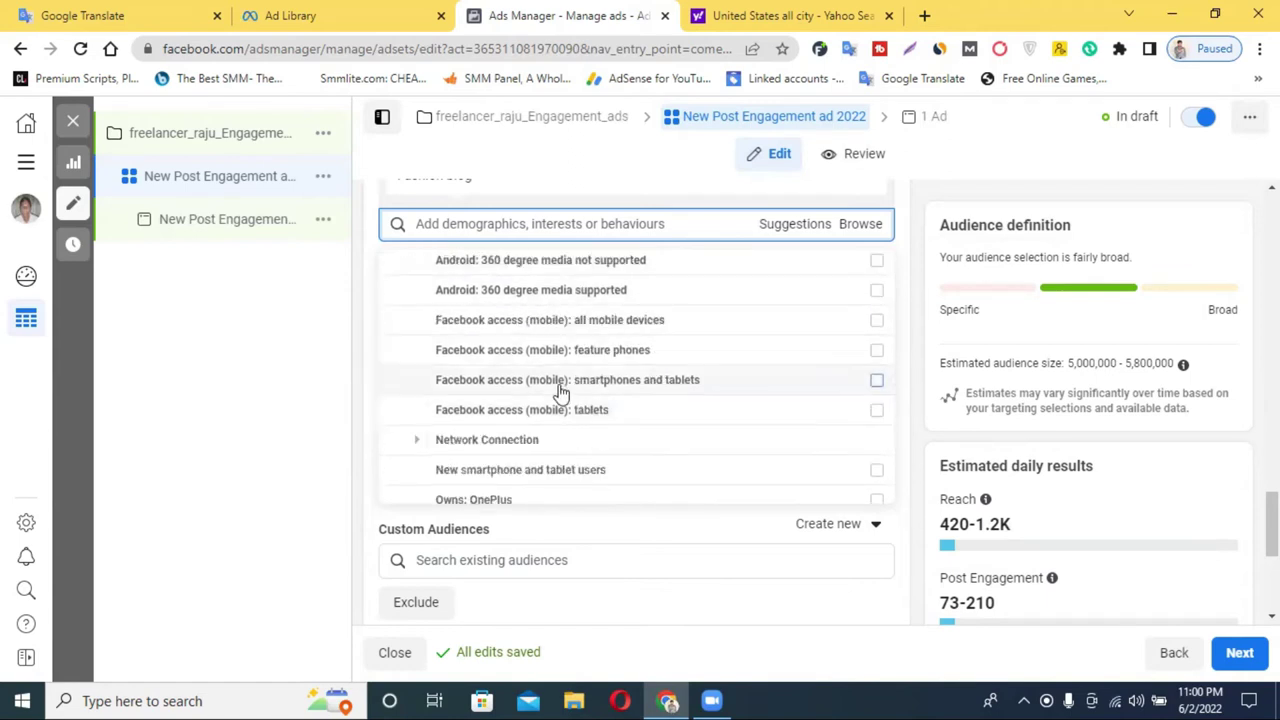
pyautogui.scroll(-2, 595, 415)
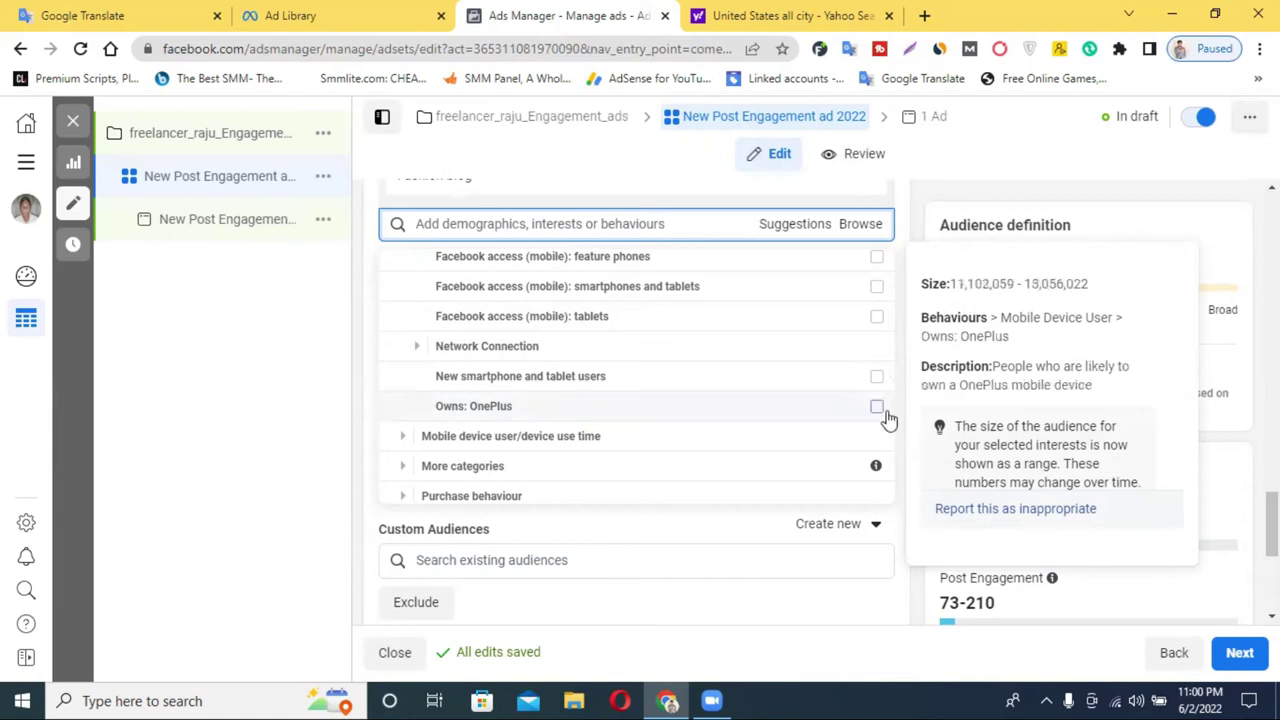
pyautogui.moveTo(878, 416)
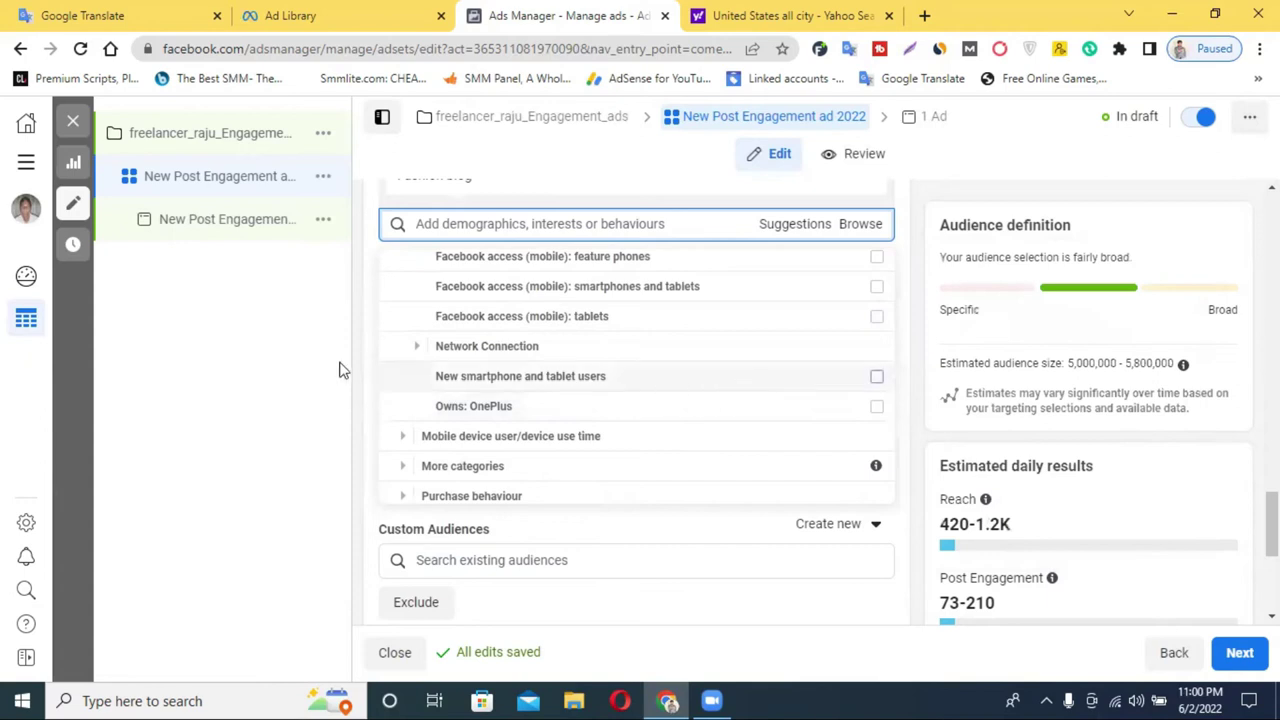
pyautogui.click(862, 225)
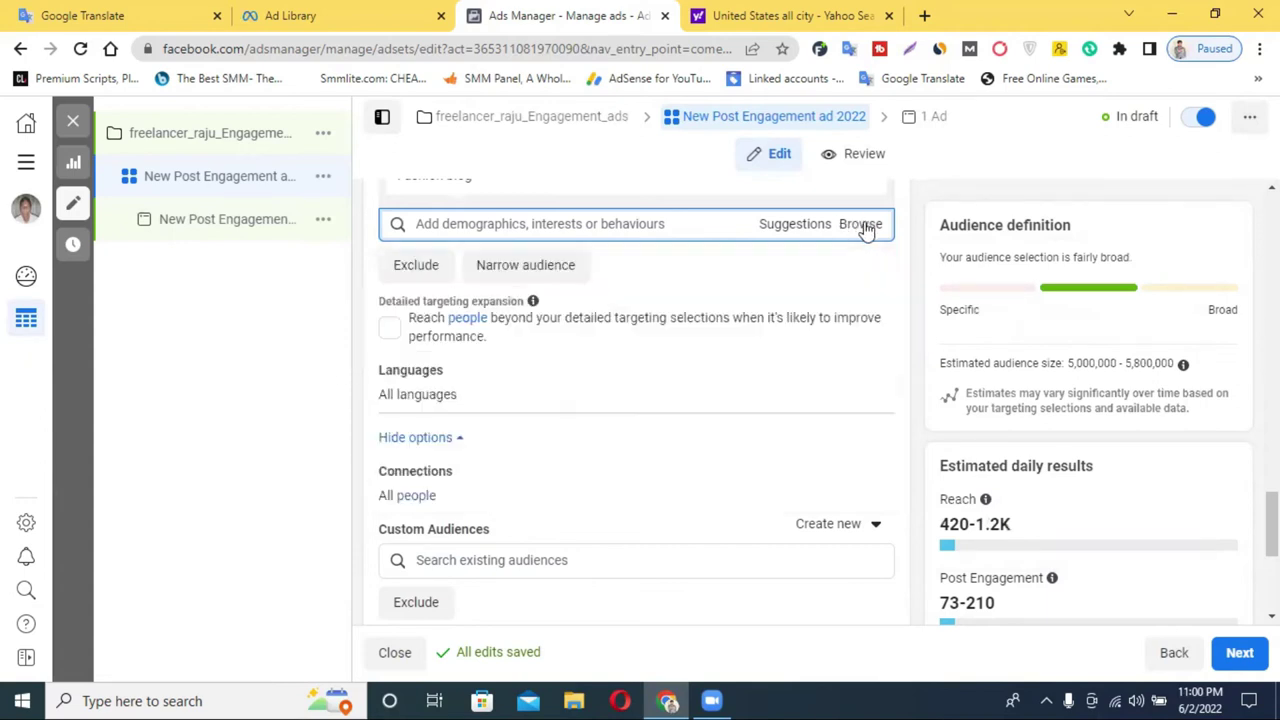
# Remove the Fashion blog additional interest from the ad set's detailed targeting
pyautogui.scroll(2, 860, 235)
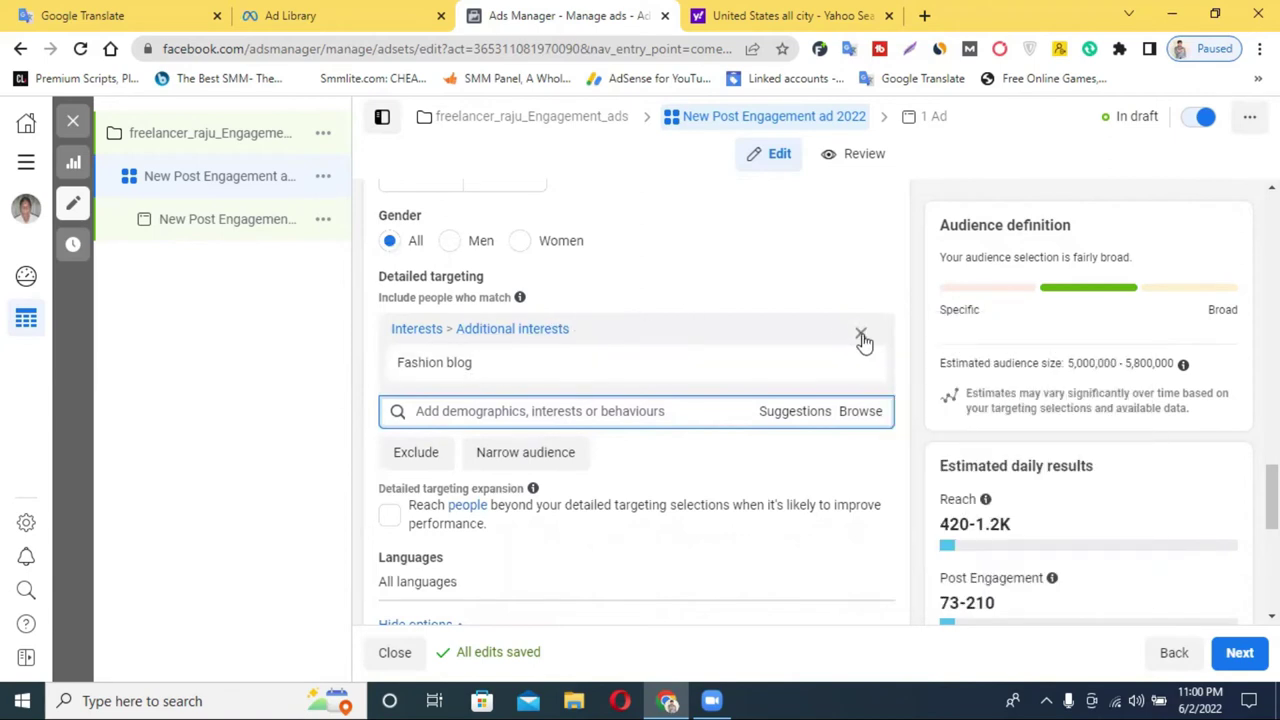
pyautogui.click(862, 336)
pyautogui.scroll(-1, 520, 433)
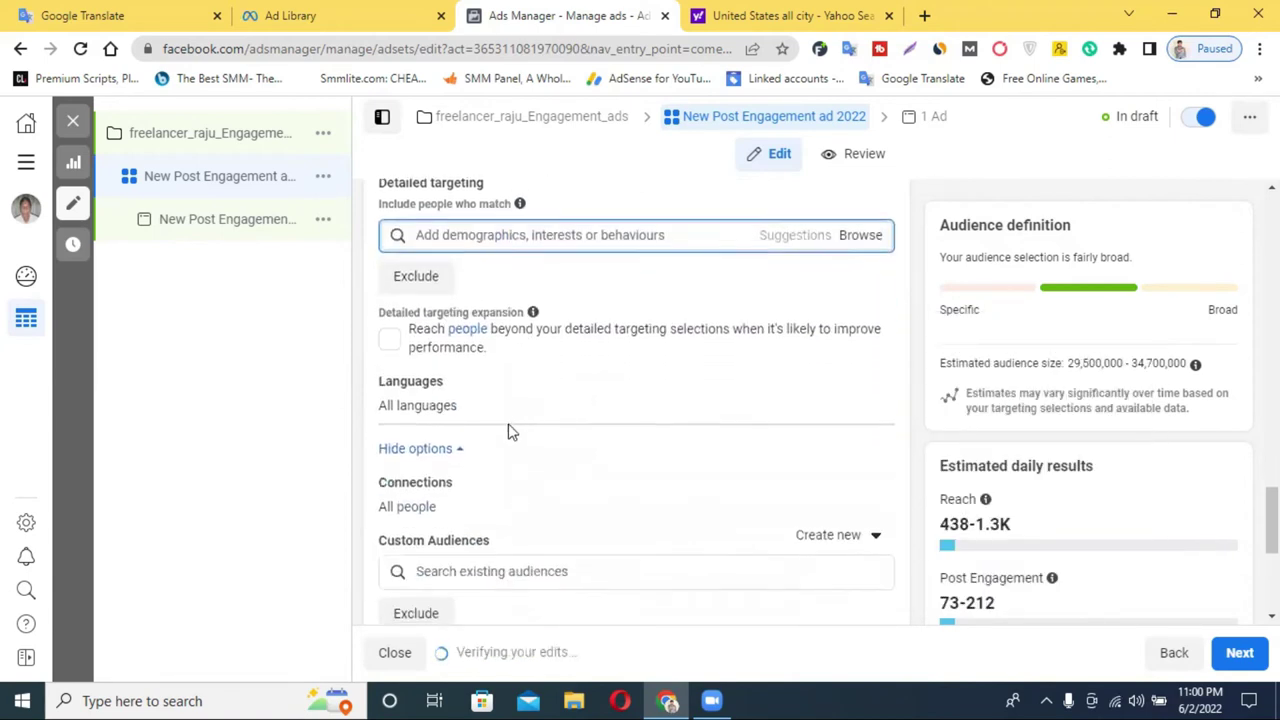
# Open the ad set's Connections setting for editing and set the audience language to English (All)
pyautogui.scroll(-1, 508, 432)
pyautogui.click(868, 298)
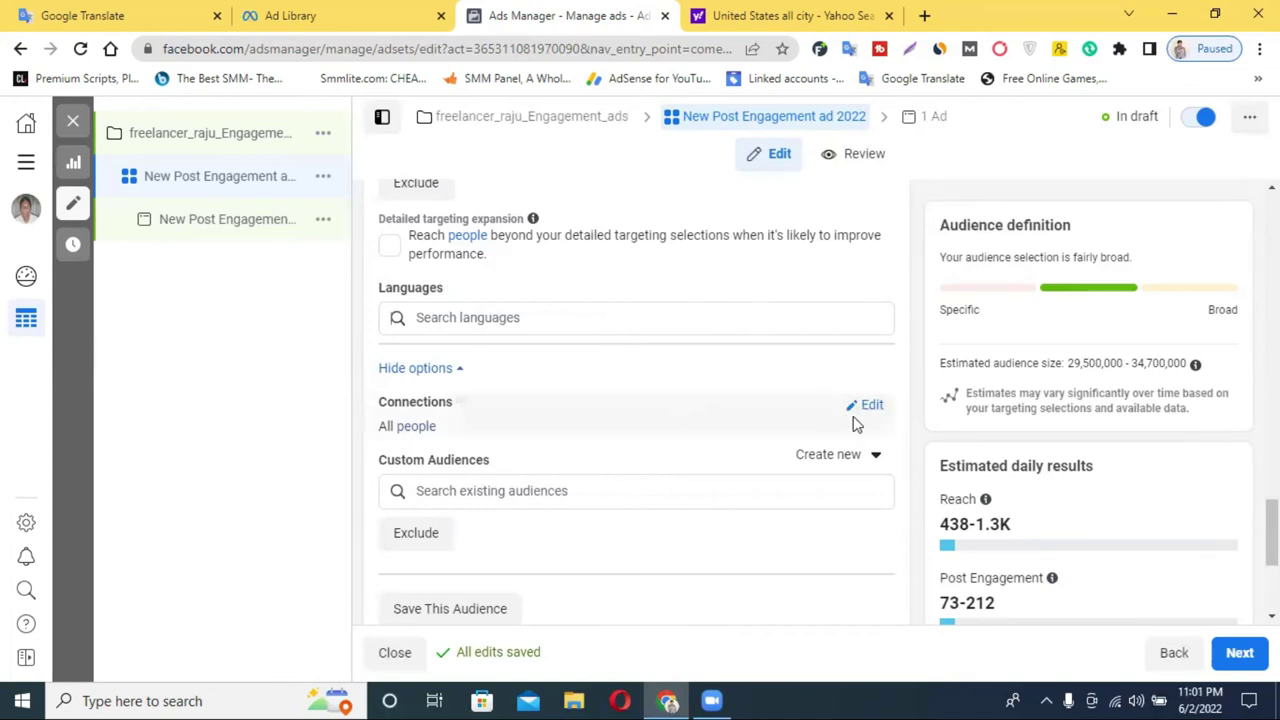
pyautogui.click(872, 406)
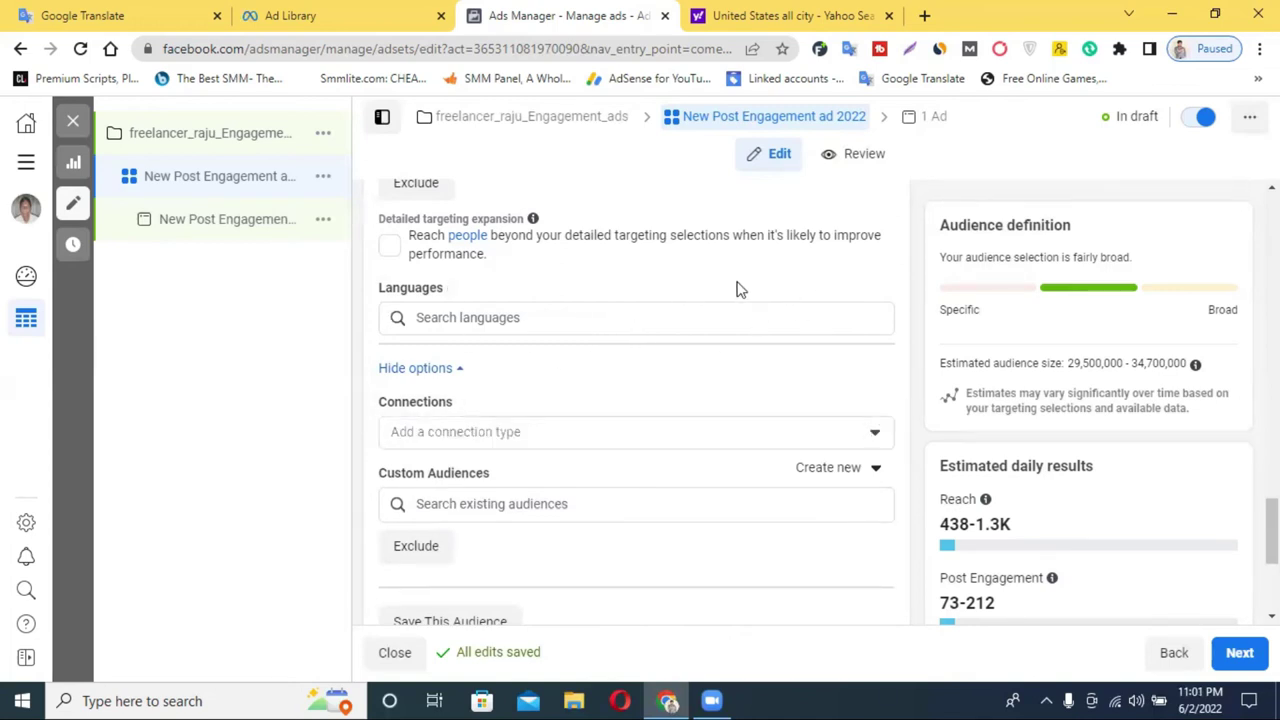
pyautogui.click(494, 317)
pyautogui.write('en')
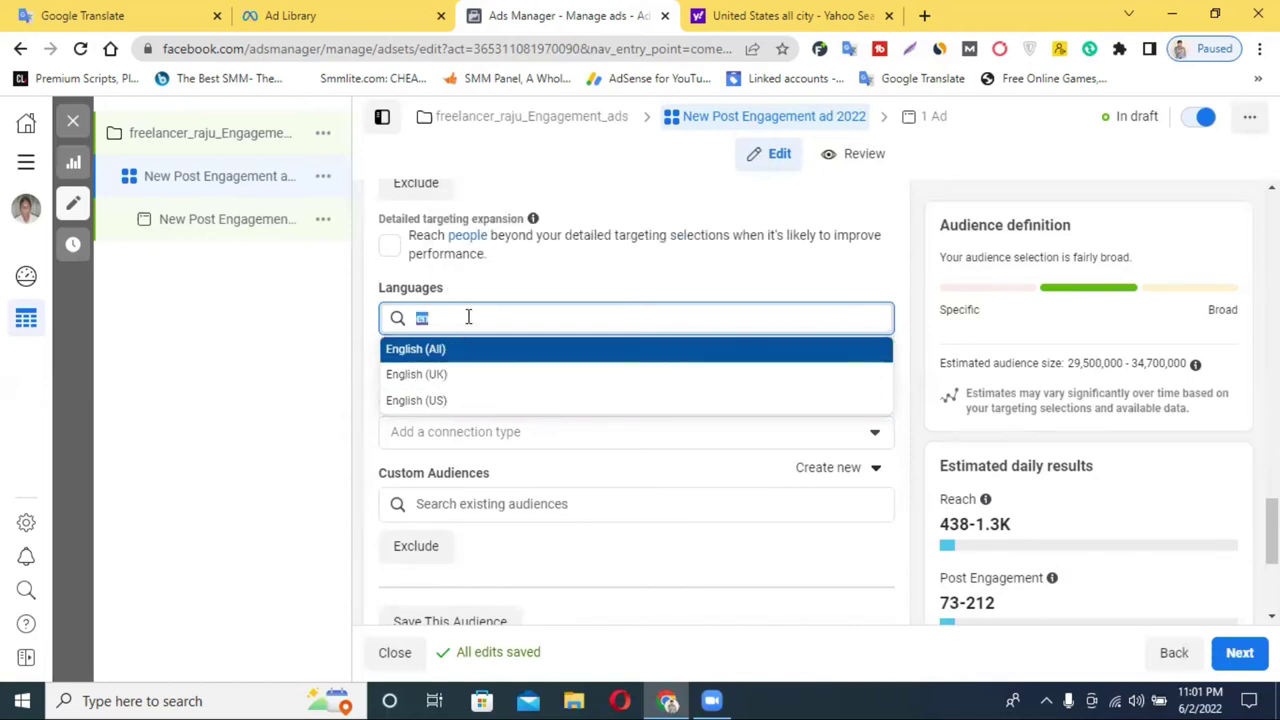
pyautogui.write('be')
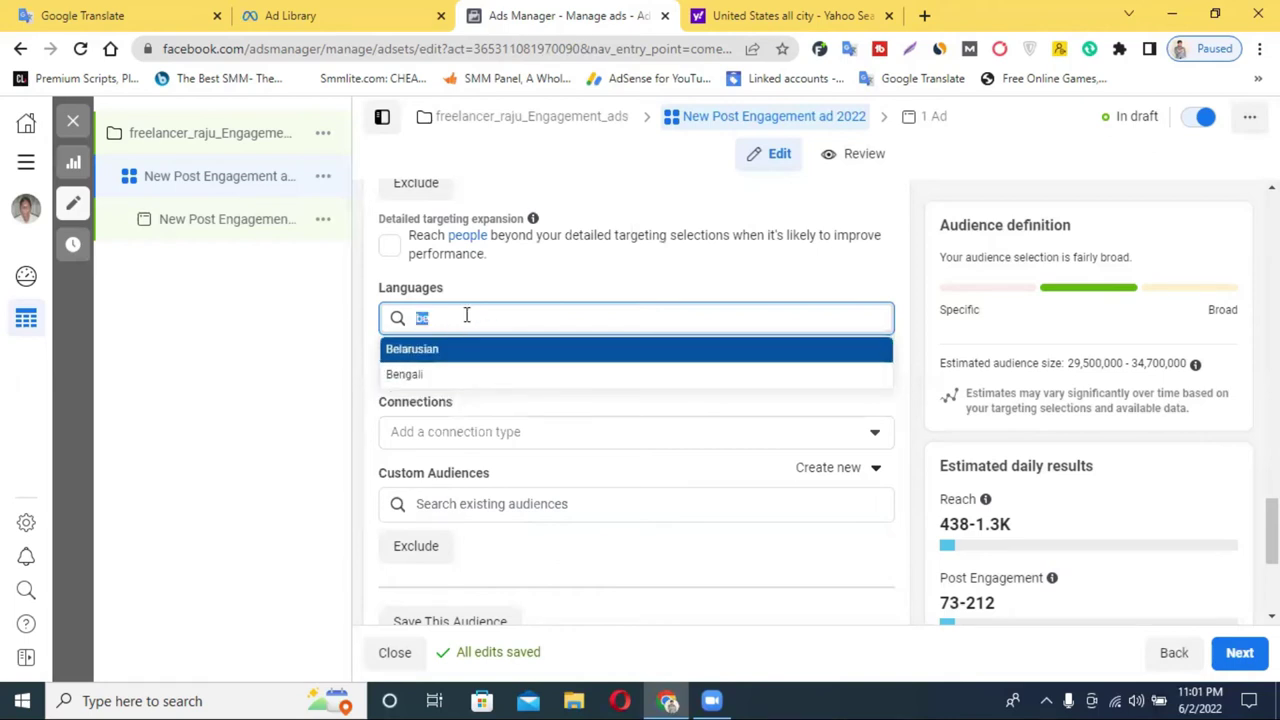
pyautogui.press('BackSpace')
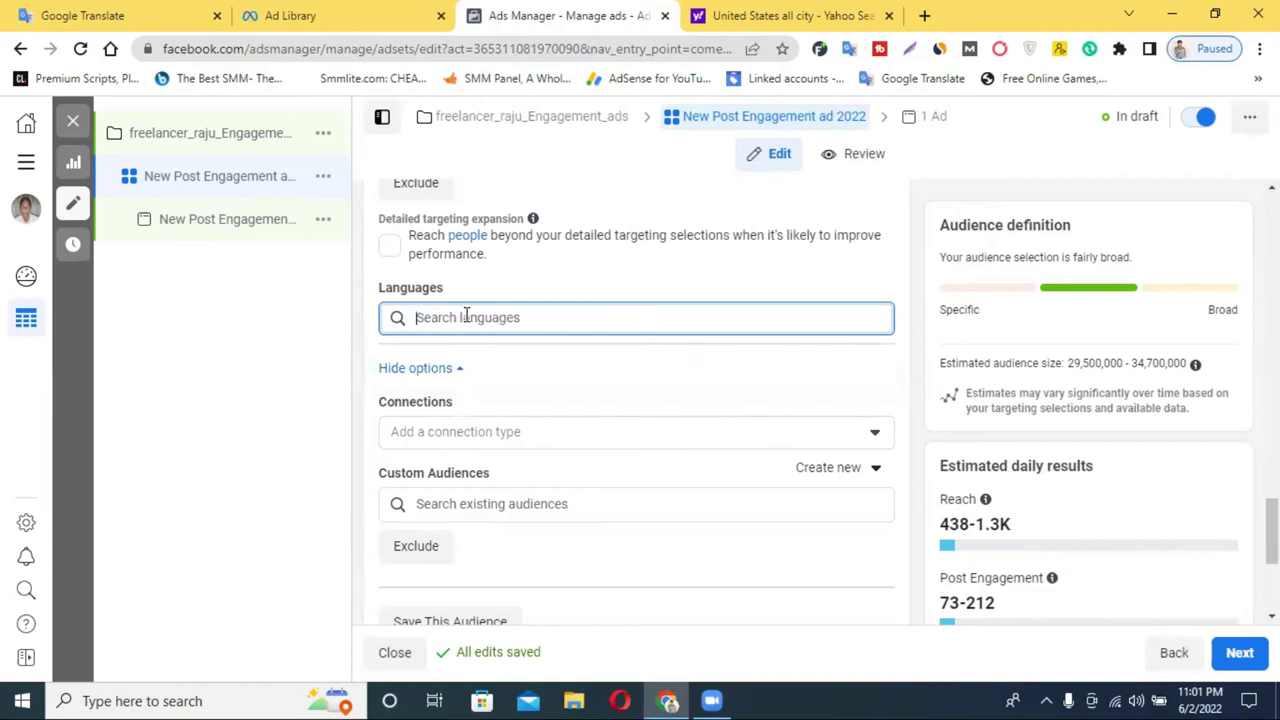
pyautogui.write('en')
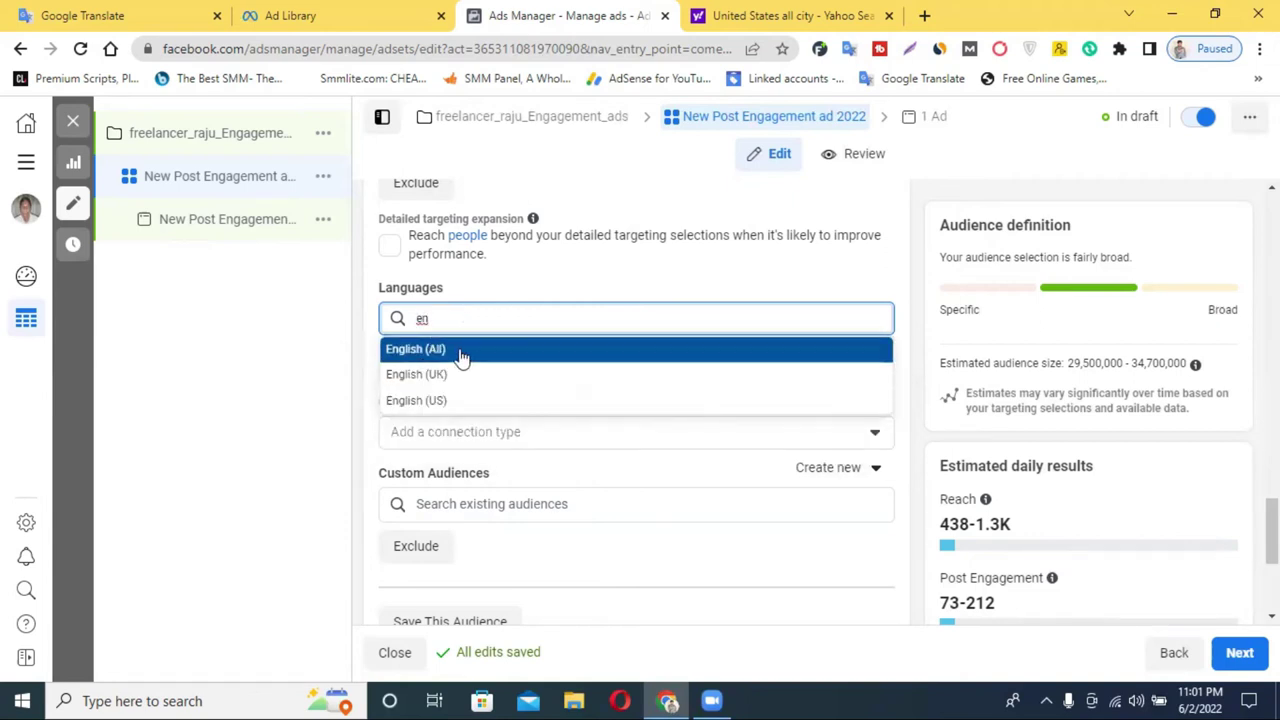
pyautogui.click(467, 350)
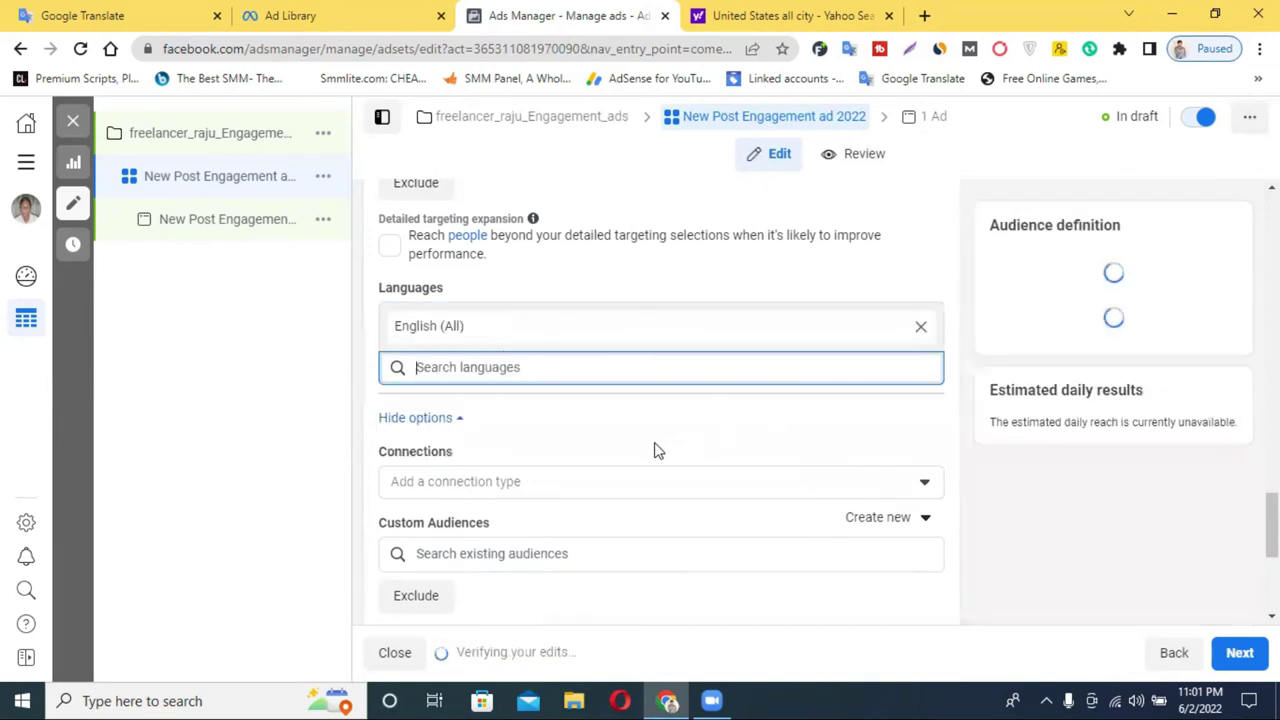
# Expand the additional Placements options and review the Brand safety settings
pyautogui.scroll(-4, 600, 460)
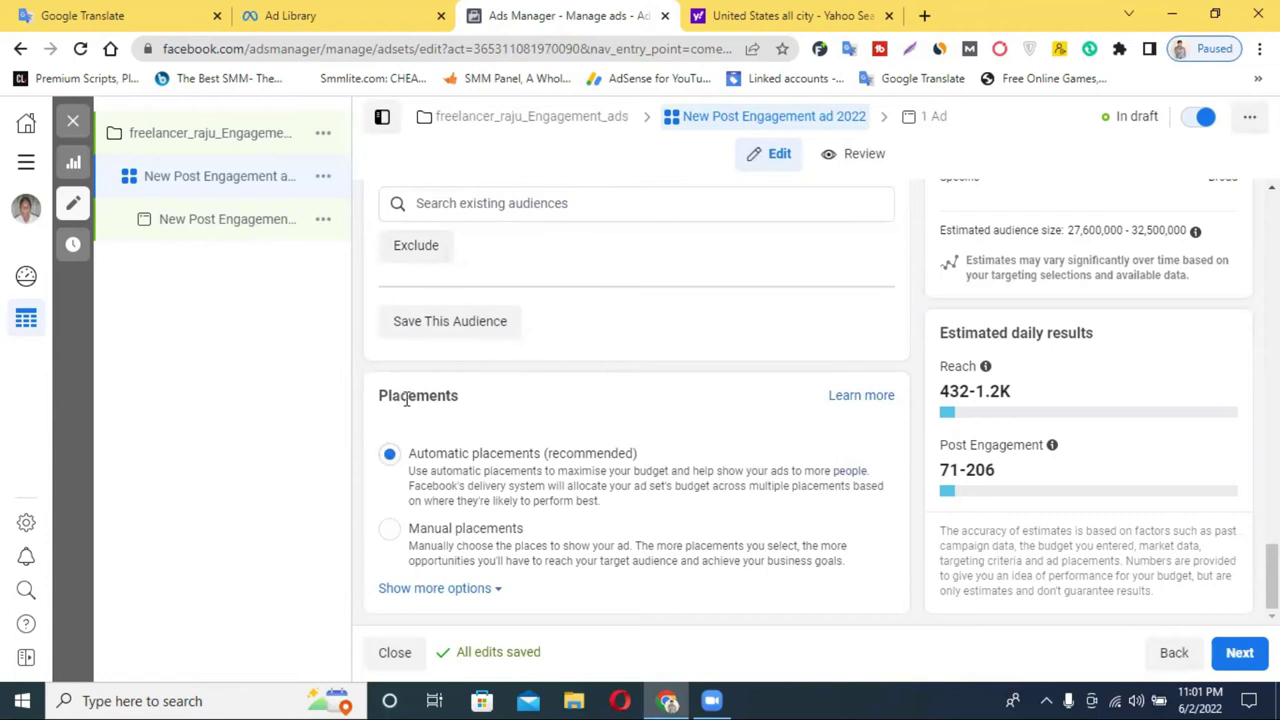
pyautogui.click(418, 590)
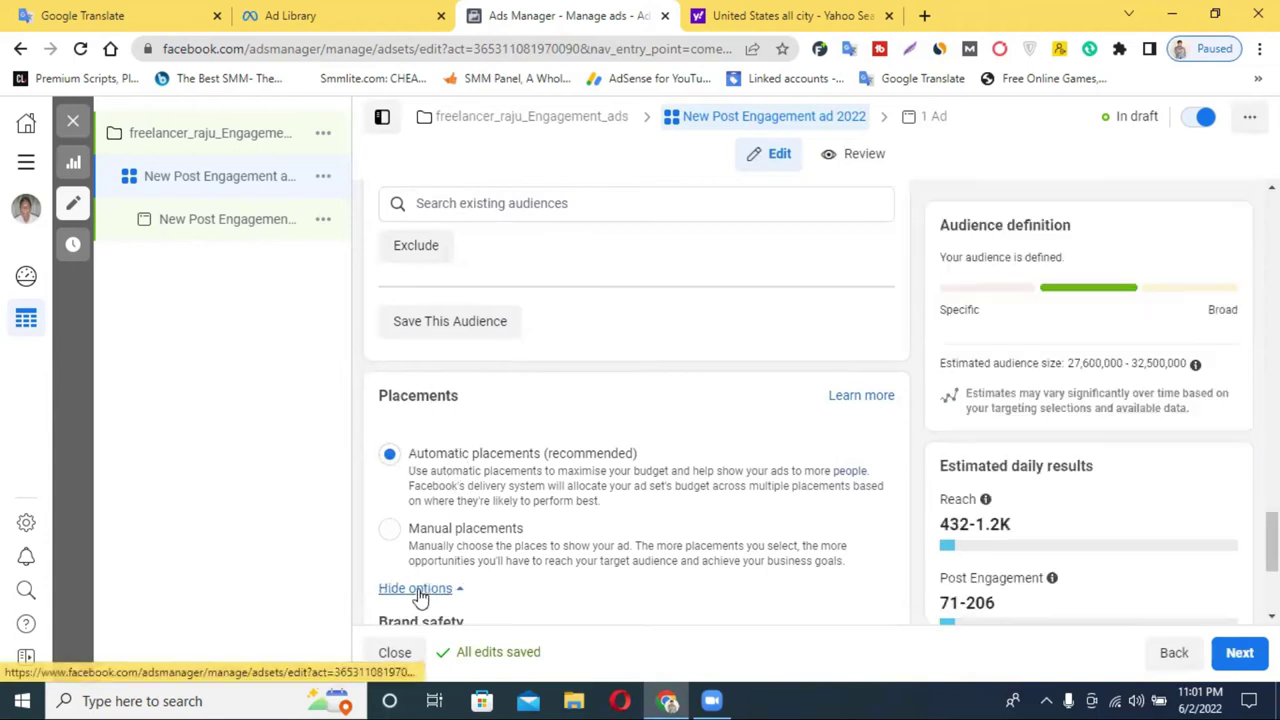
pyautogui.scroll(-3, 506, 457)
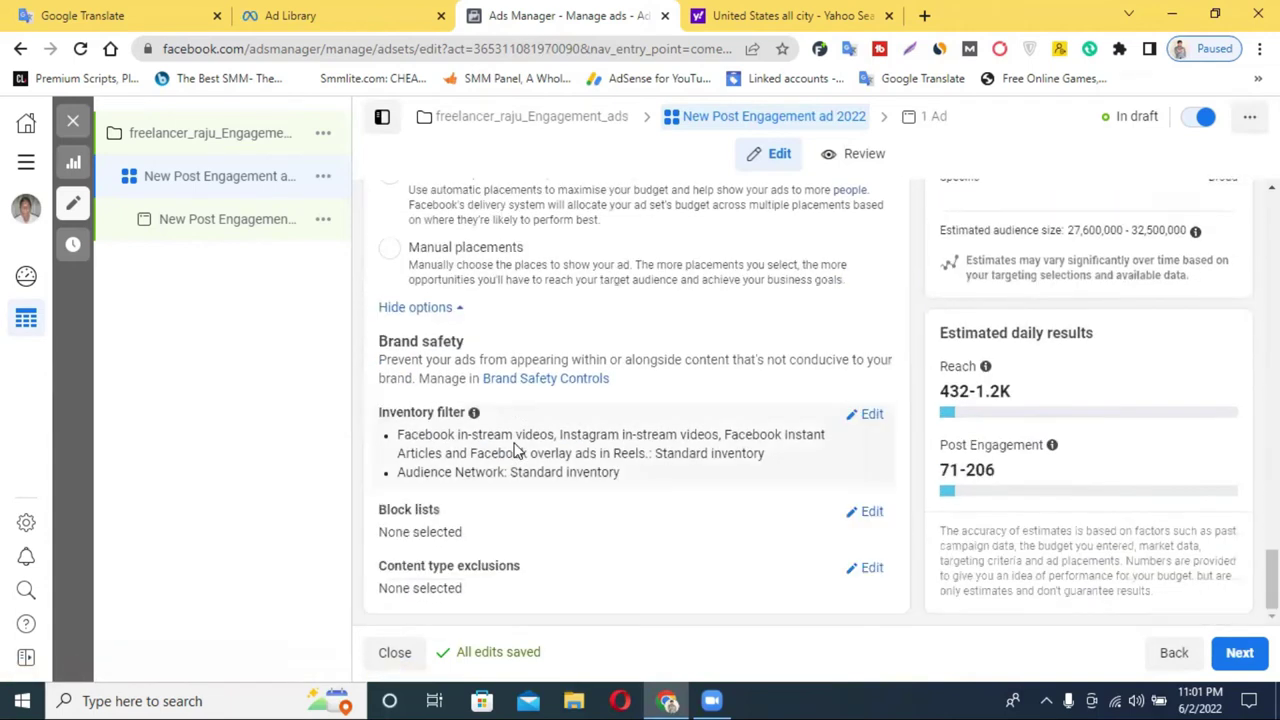
pyautogui.scroll(3, 522, 440)
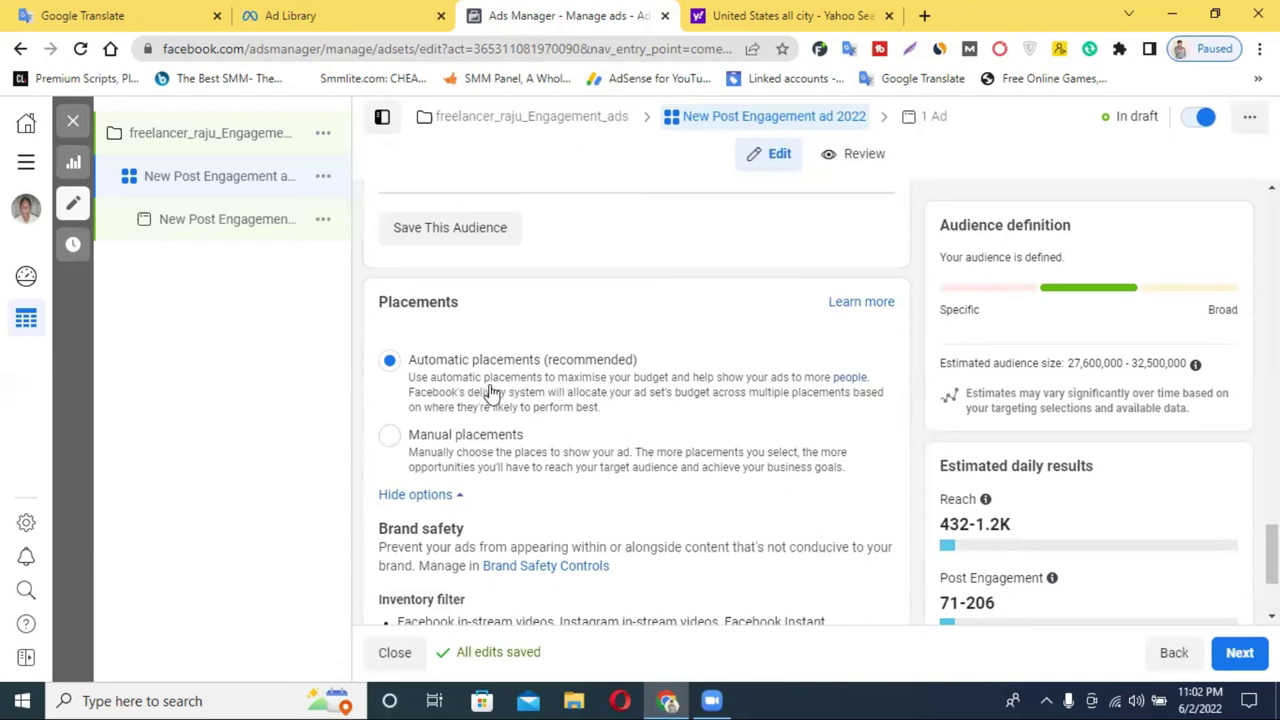
# Try manual placements with Instagram excluded, and return the ad set to automatic placements
pyautogui.click(390, 438)
pyautogui.scroll(-2, 554, 474)
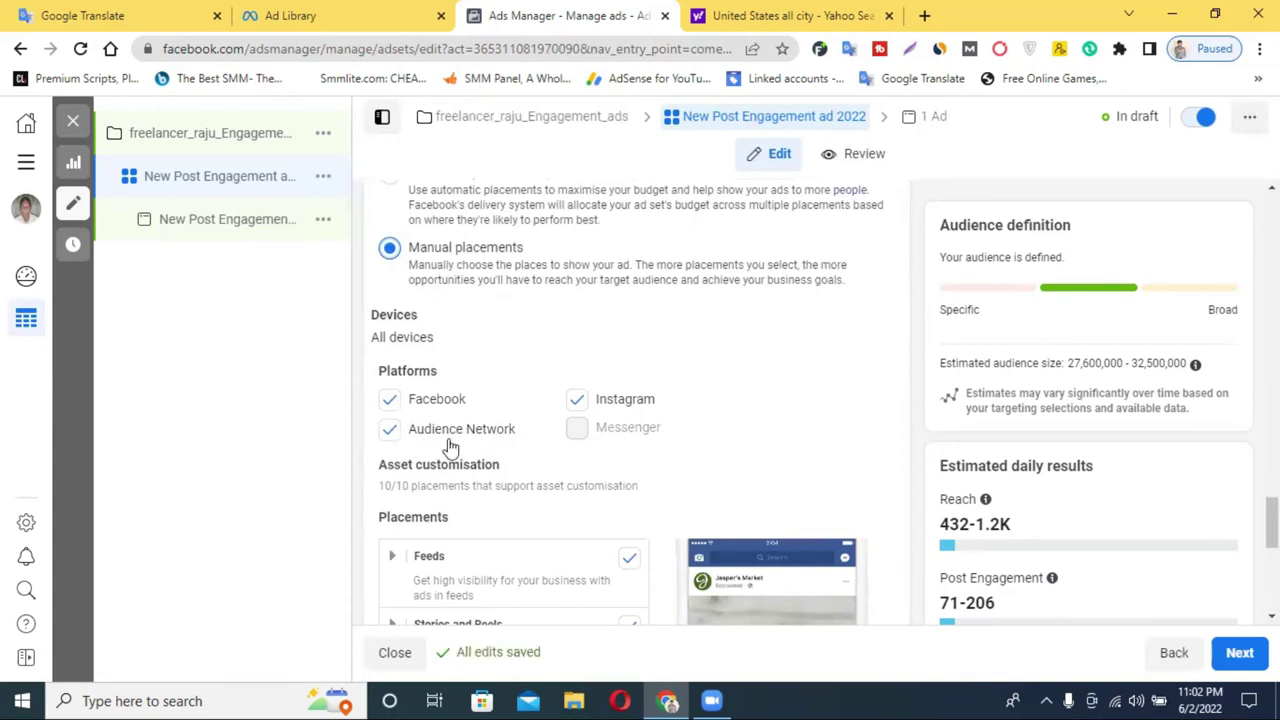
pyautogui.click(578, 401)
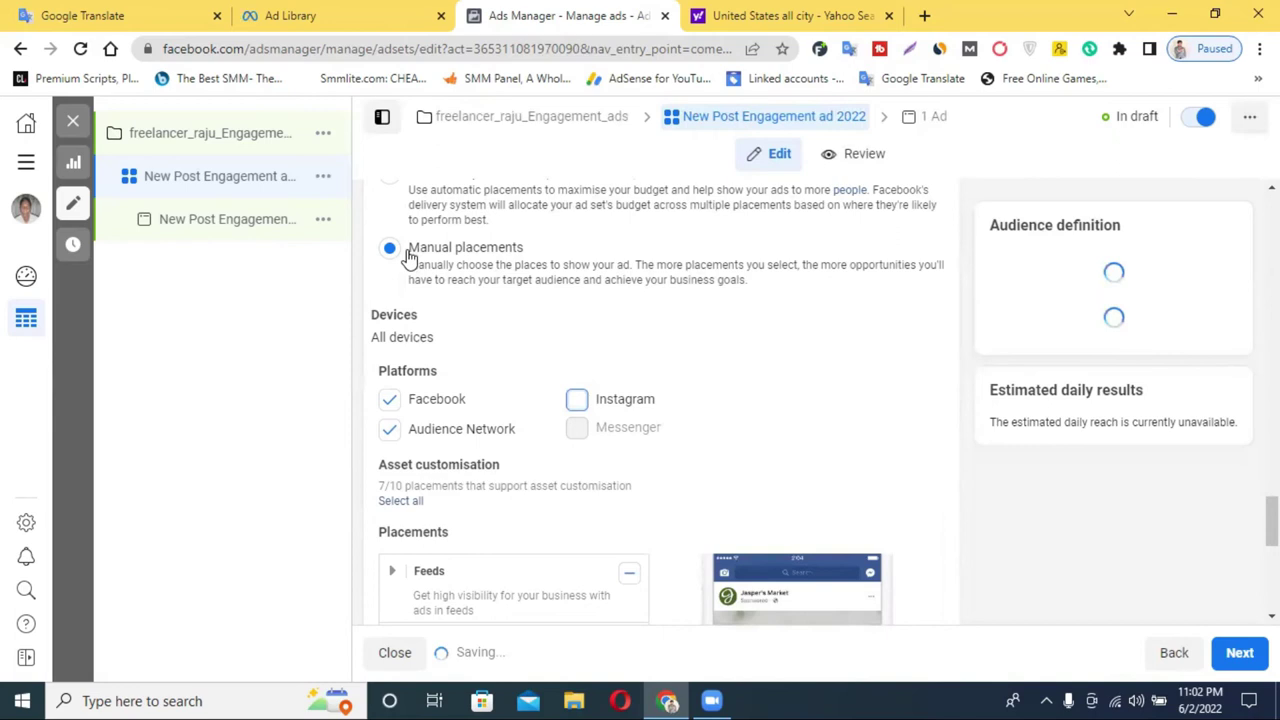
pyautogui.scroll(1, 408, 257)
pyautogui.scroll(1, 395, 275)
pyautogui.click(392, 274)
pyautogui.scroll(-1, 560, 378)
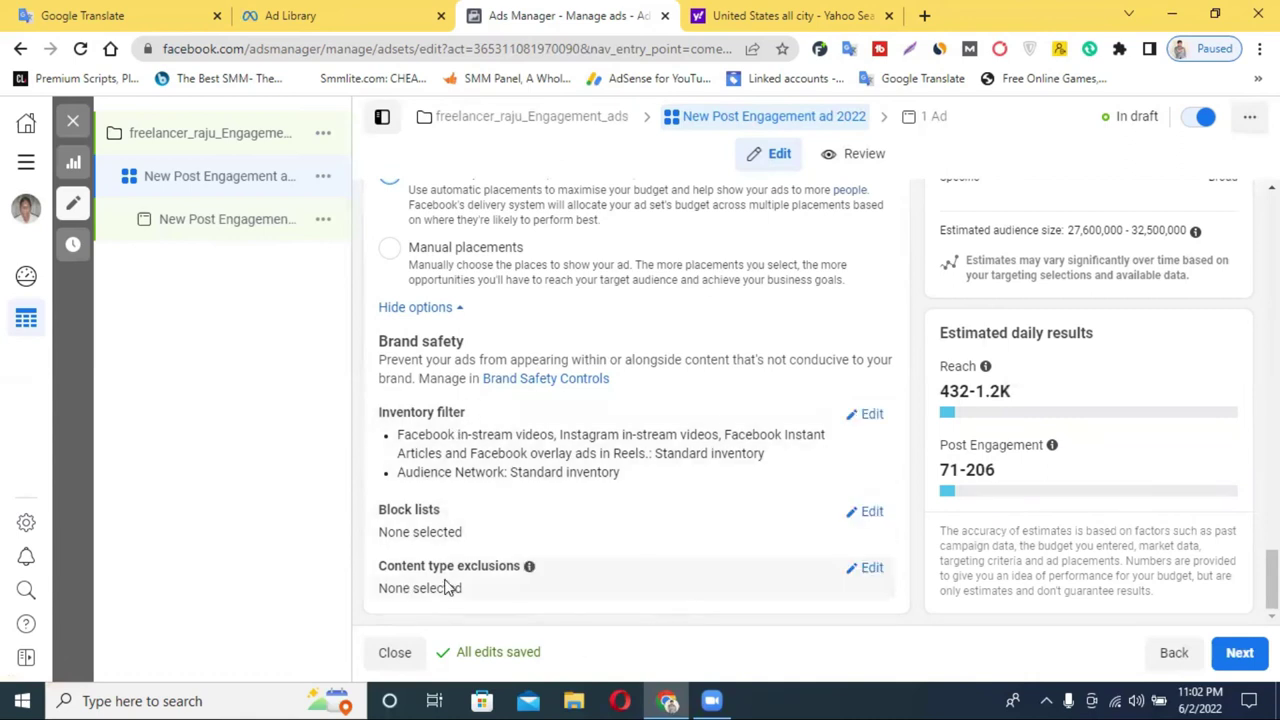
# Proceed to the ad level and rename the ad as ads_Engagement ad
pyautogui.click(1237, 653)
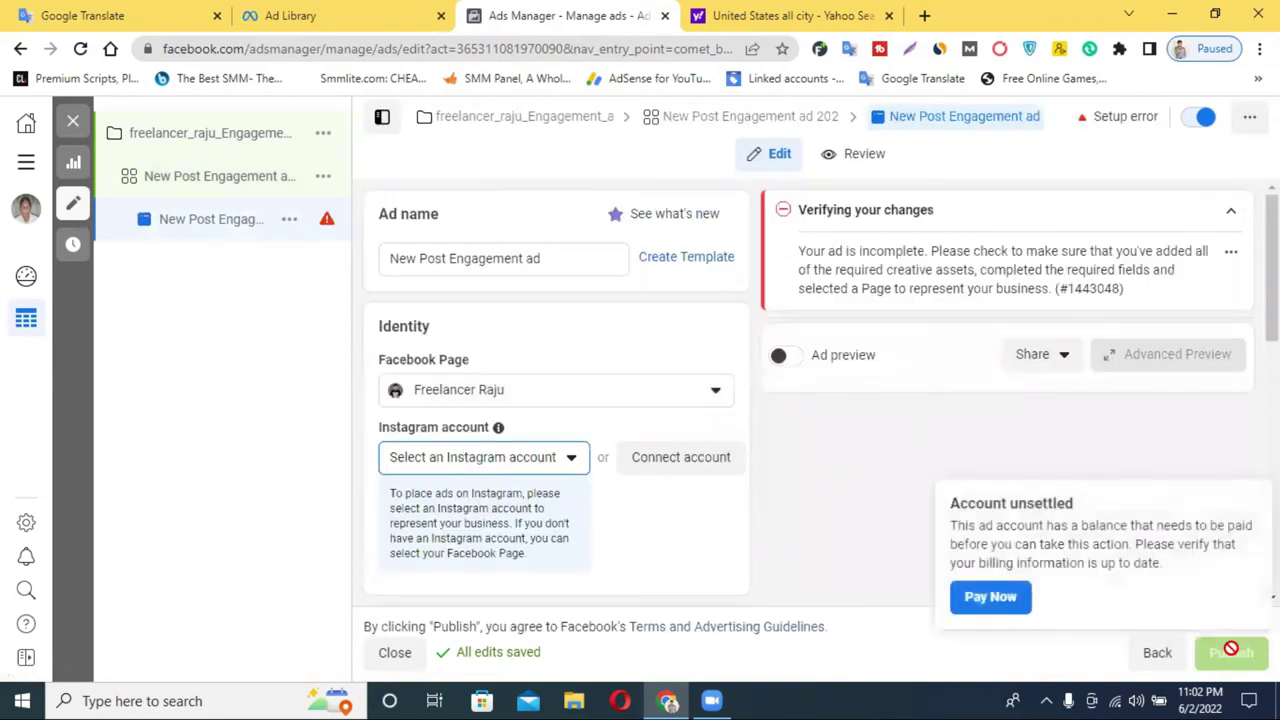
pyautogui.moveTo(446, 260); pyautogui.dragTo(378, 262)
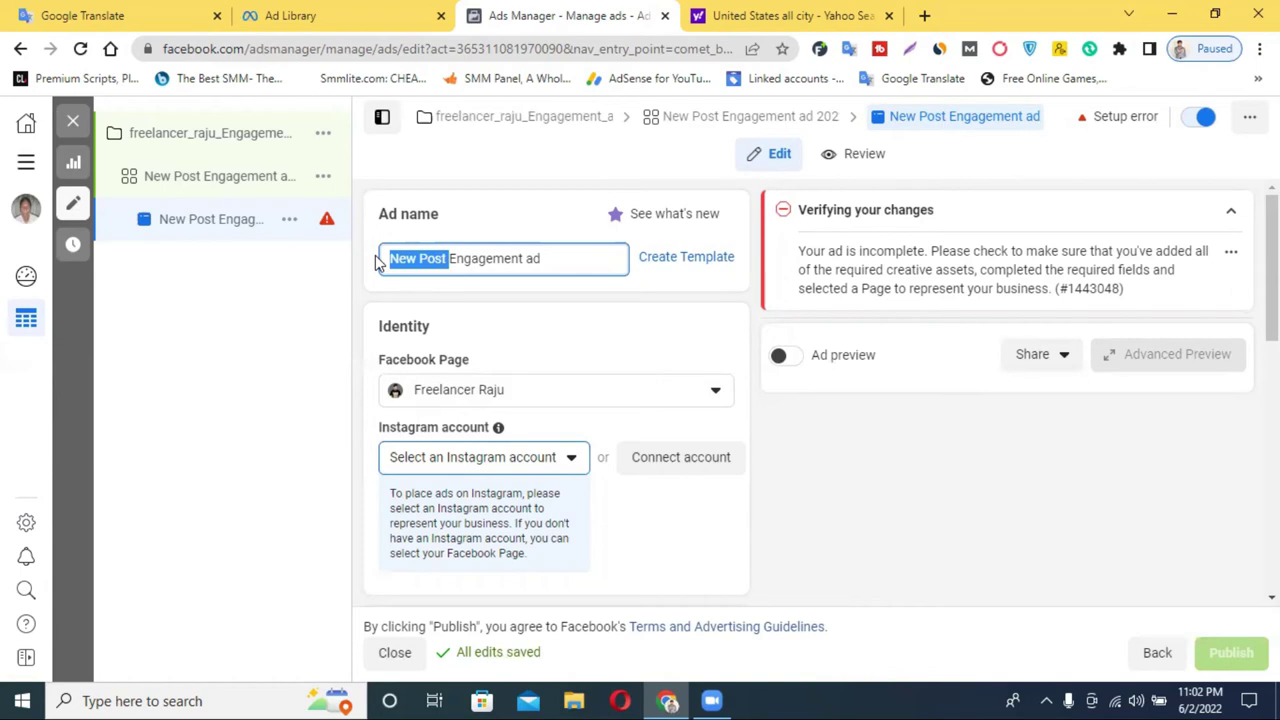
pyautogui.press('BackSpace')
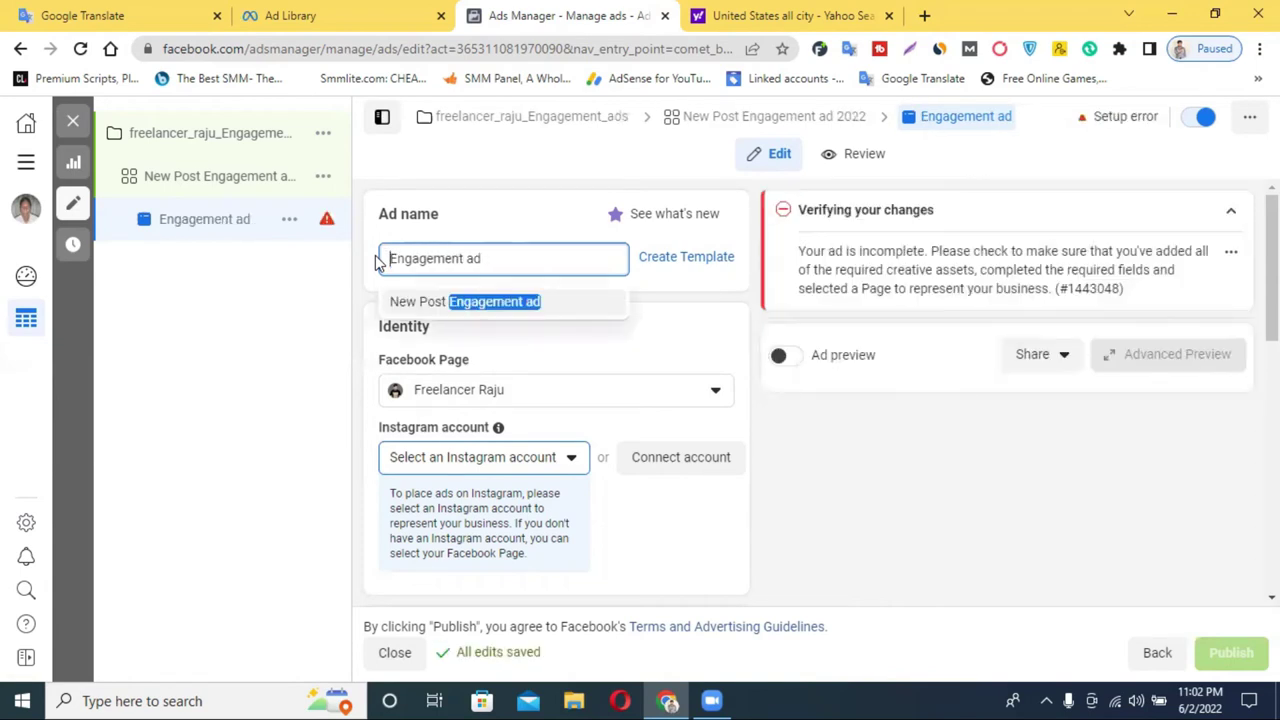
pyautogui.write('ads')
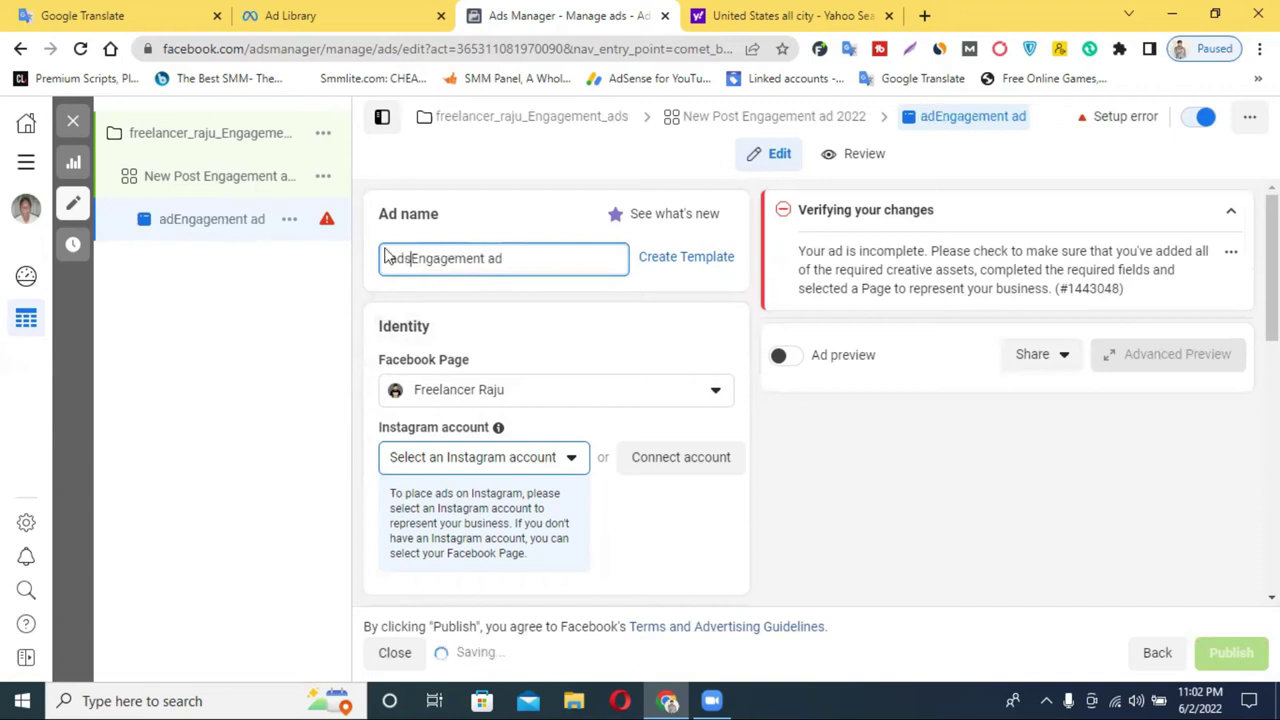
pyautogui.write('_')
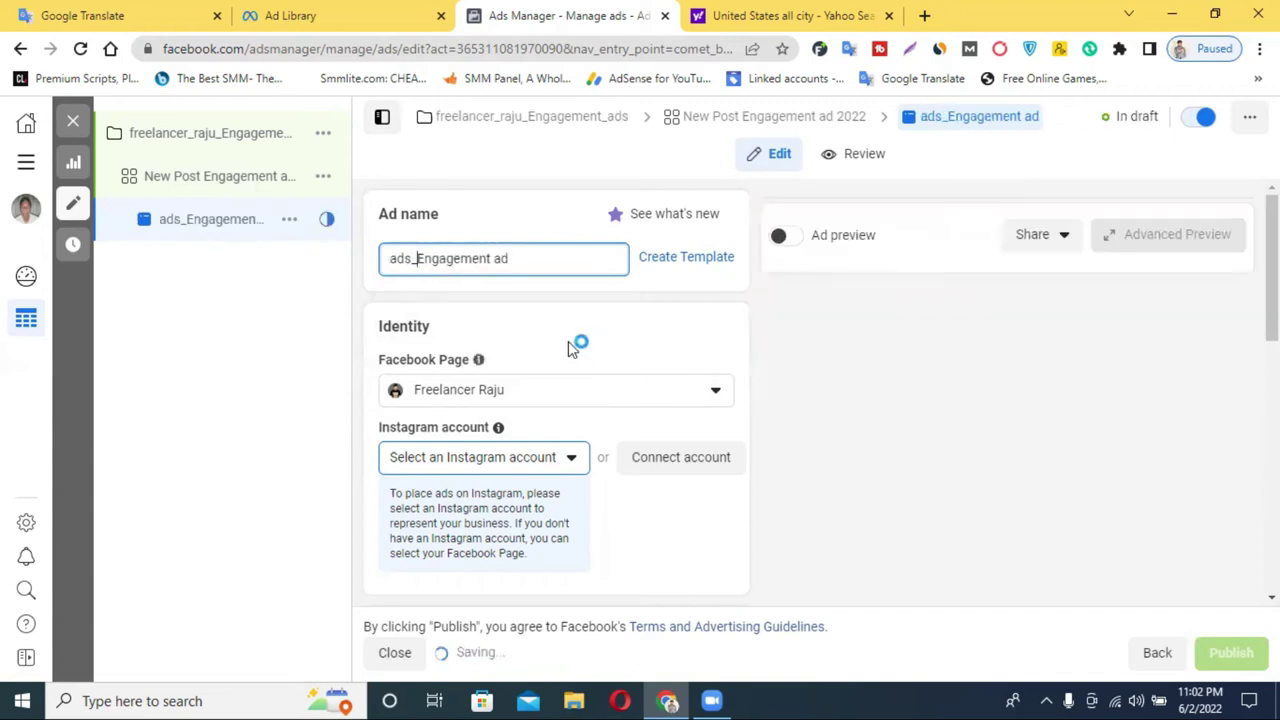
# Choose স্মার্ট জোন as the Facebook Page that represents the ad
pyautogui.scroll(-1, 568, 345)
pyautogui.click(525, 310)
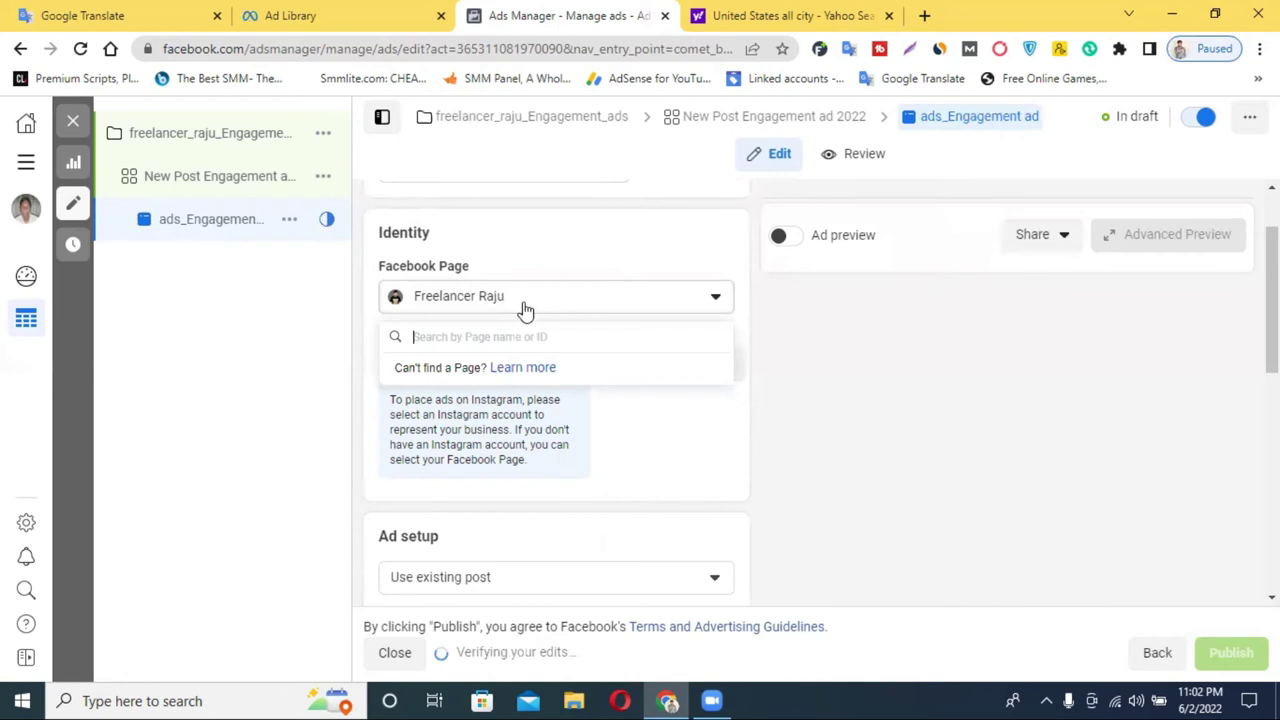
pyautogui.click(524, 306)
pyautogui.click(629, 308)
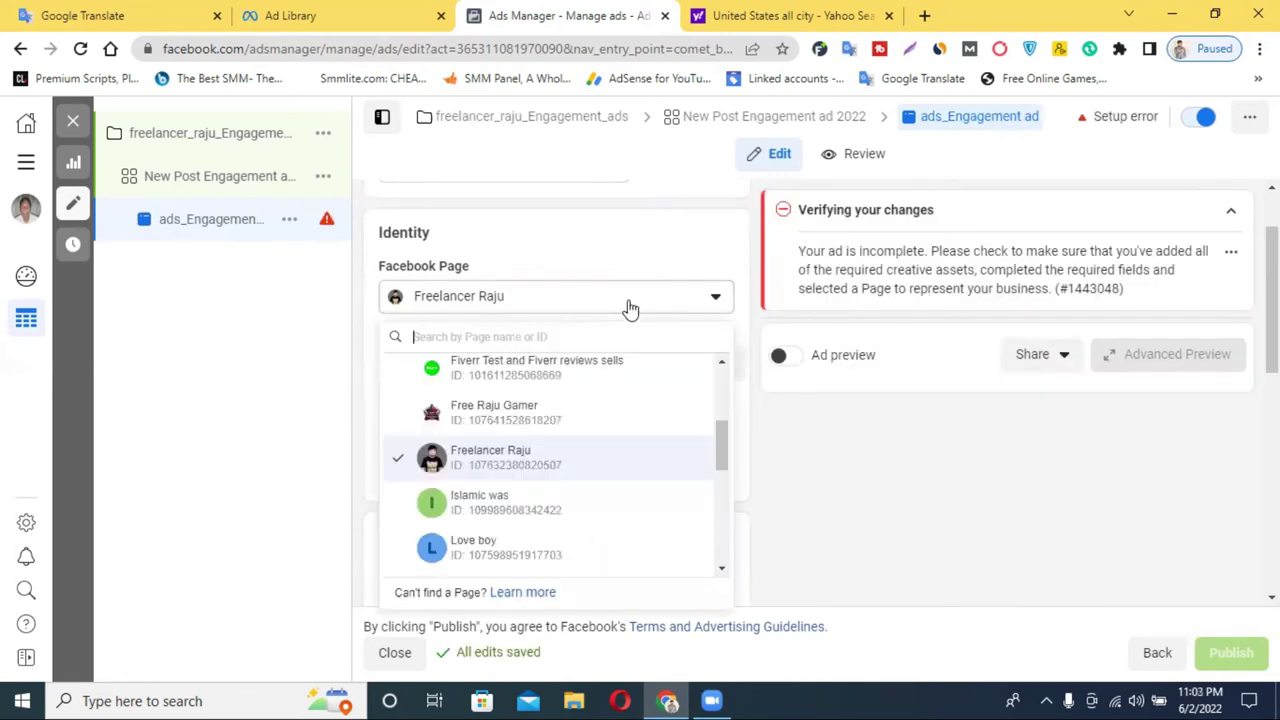
pyautogui.scroll(3, 571, 449)
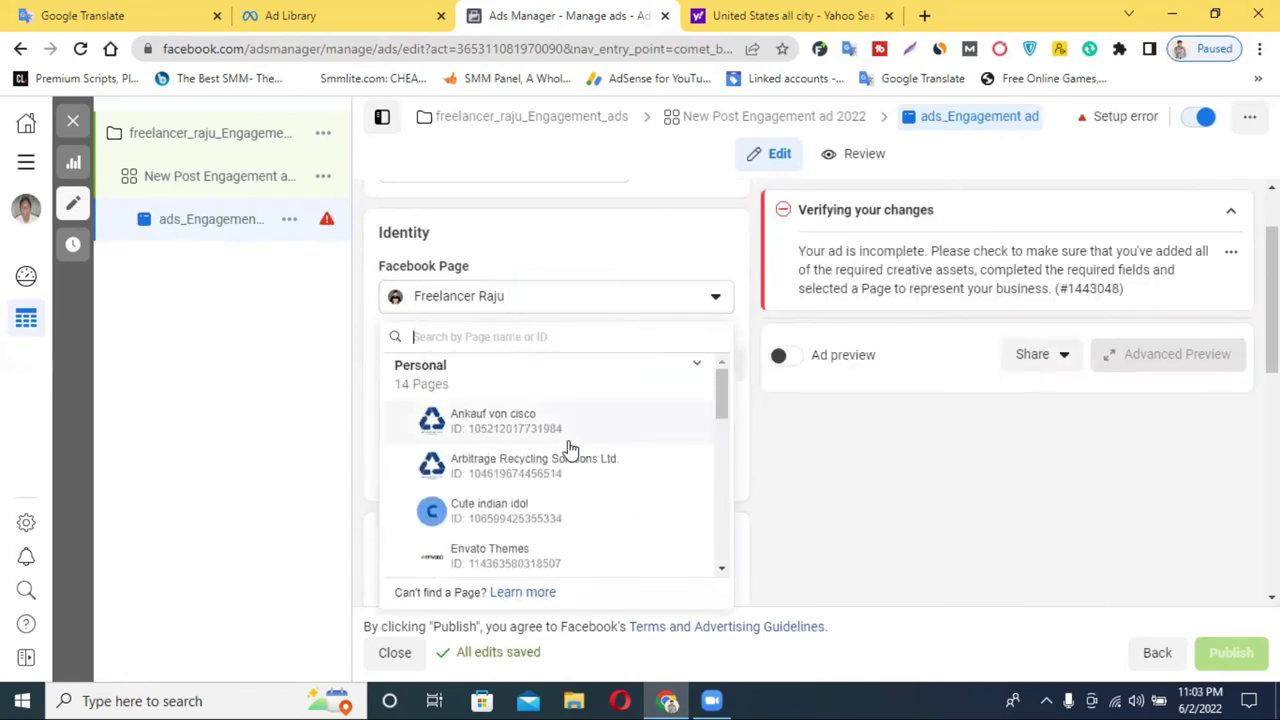
pyautogui.scroll(-6, 568, 449)
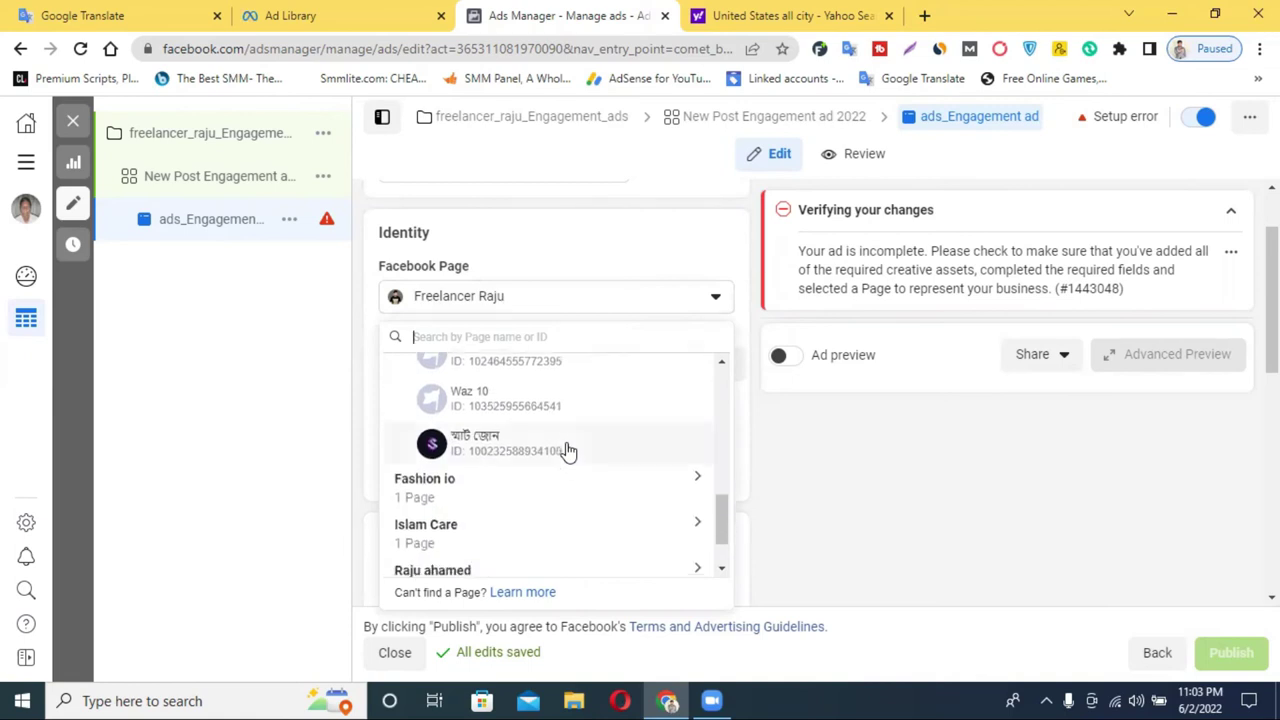
pyautogui.scroll(-1, 560, 445)
pyautogui.click(505, 390)
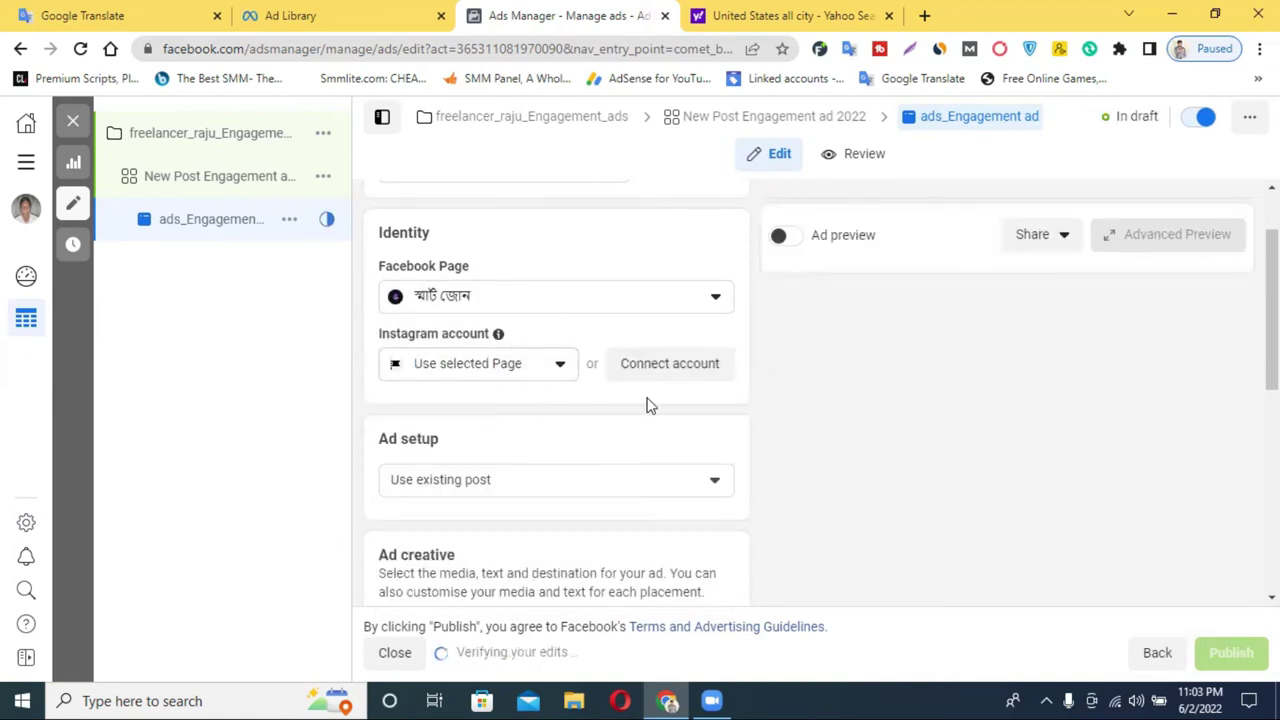
# Set the ad setup to Create Ad and look over the Ad creative section
pyautogui.scroll(-1, 710, 424)
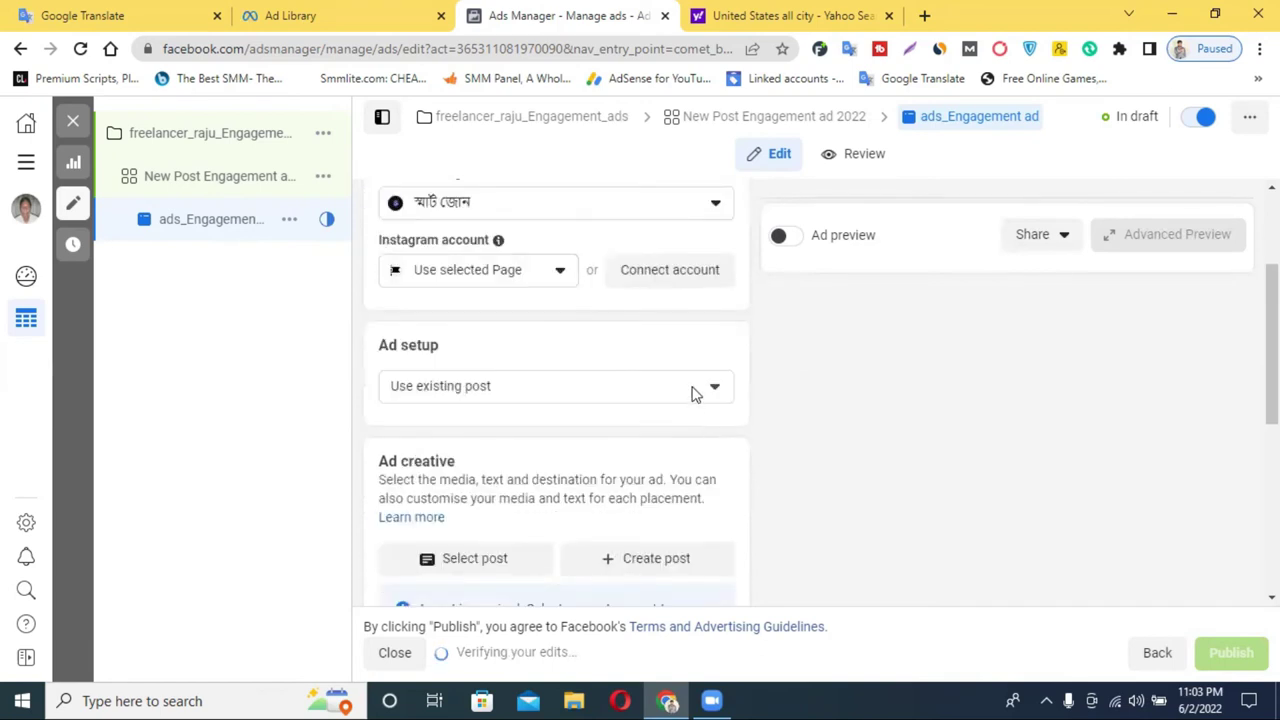
pyautogui.click(473, 396)
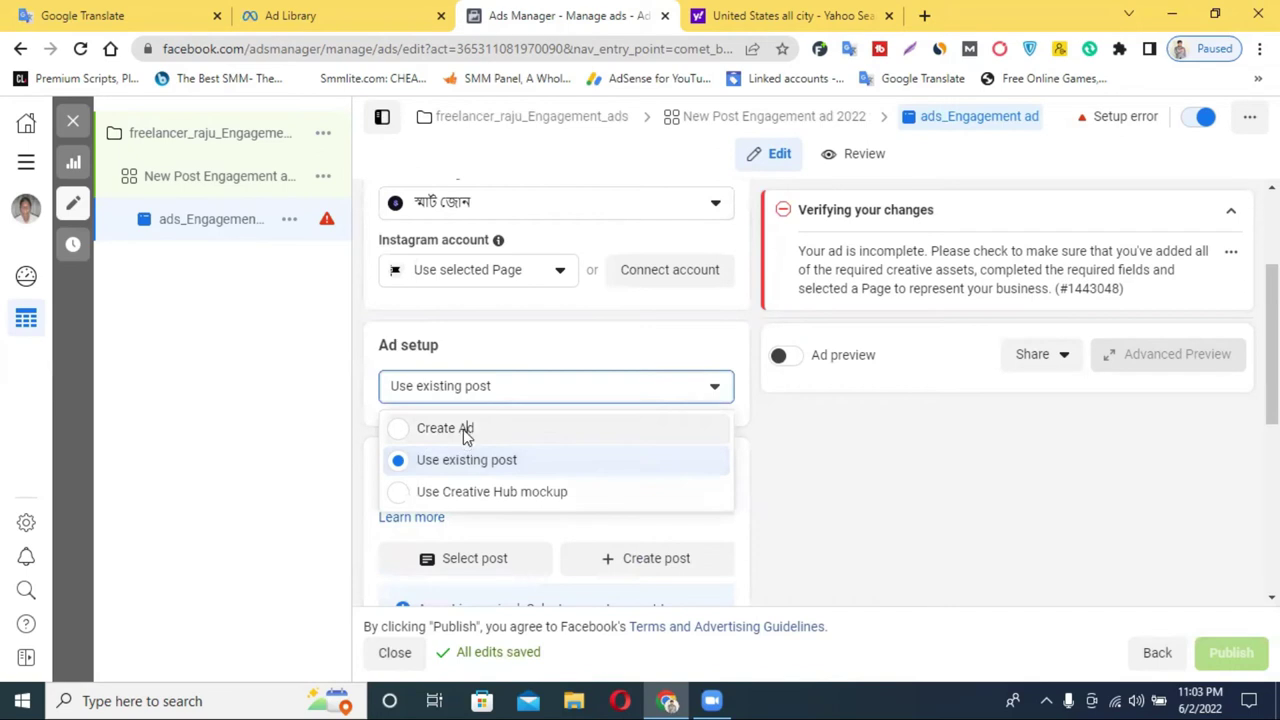
pyautogui.click(463, 429)
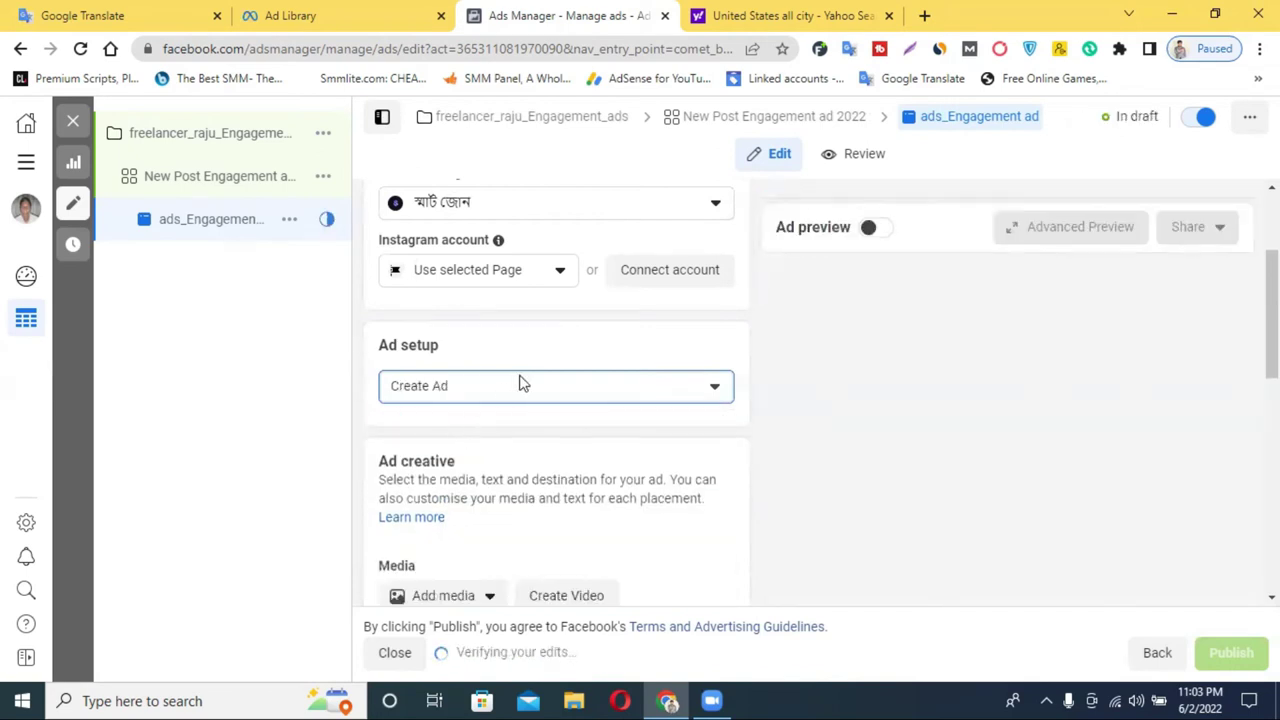
pyautogui.scroll(-2, 500, 410)
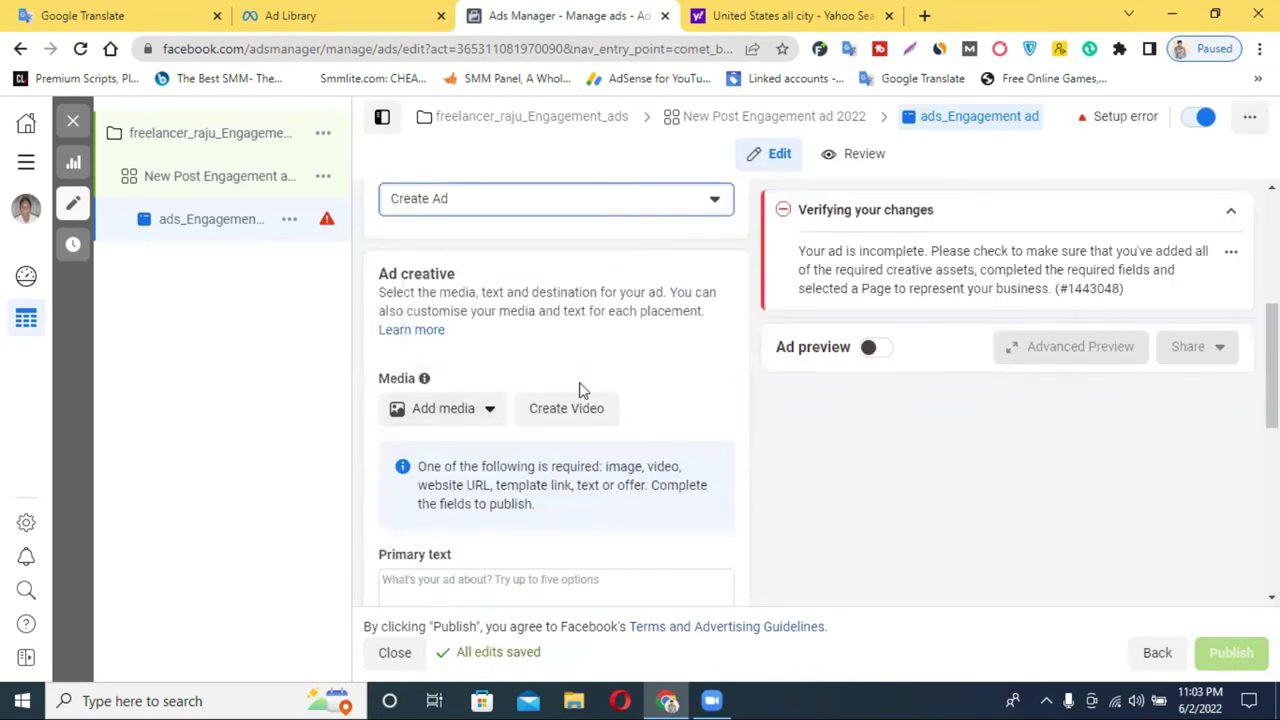
# Close the Yahoo search page about United States cities and return to the ad
pyautogui.click(752, 14)
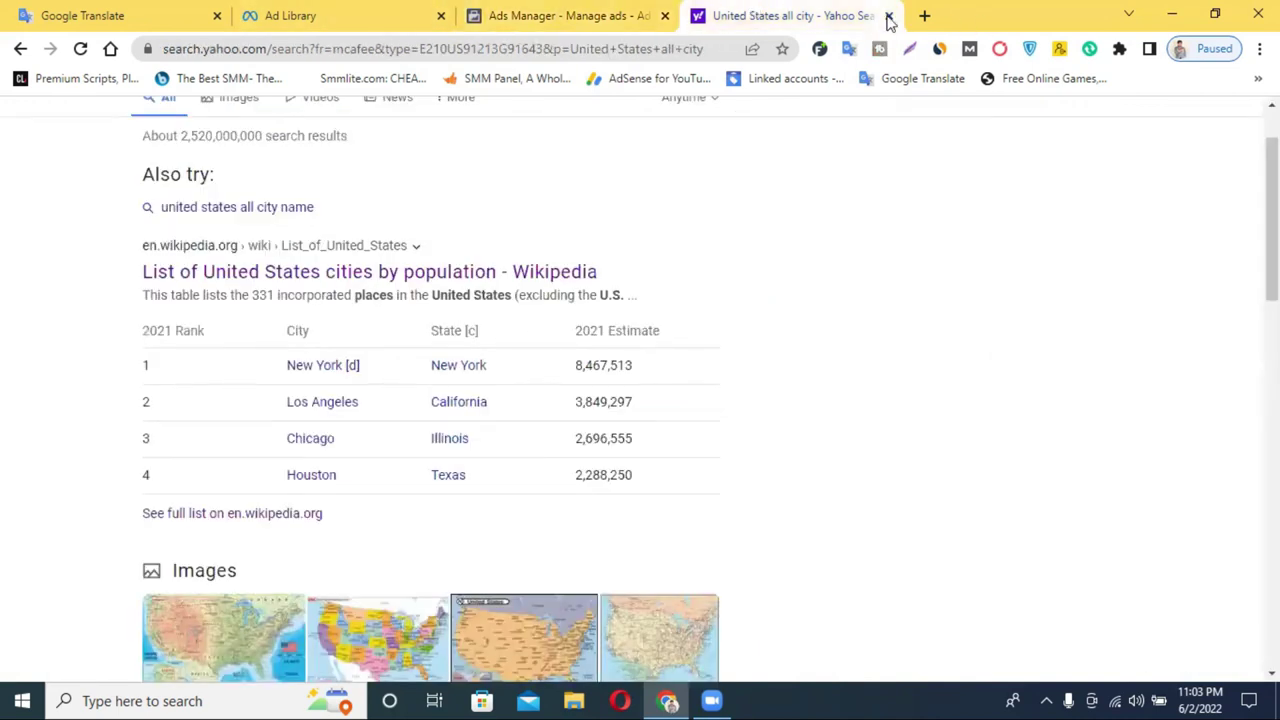
pyautogui.click(887, 16)
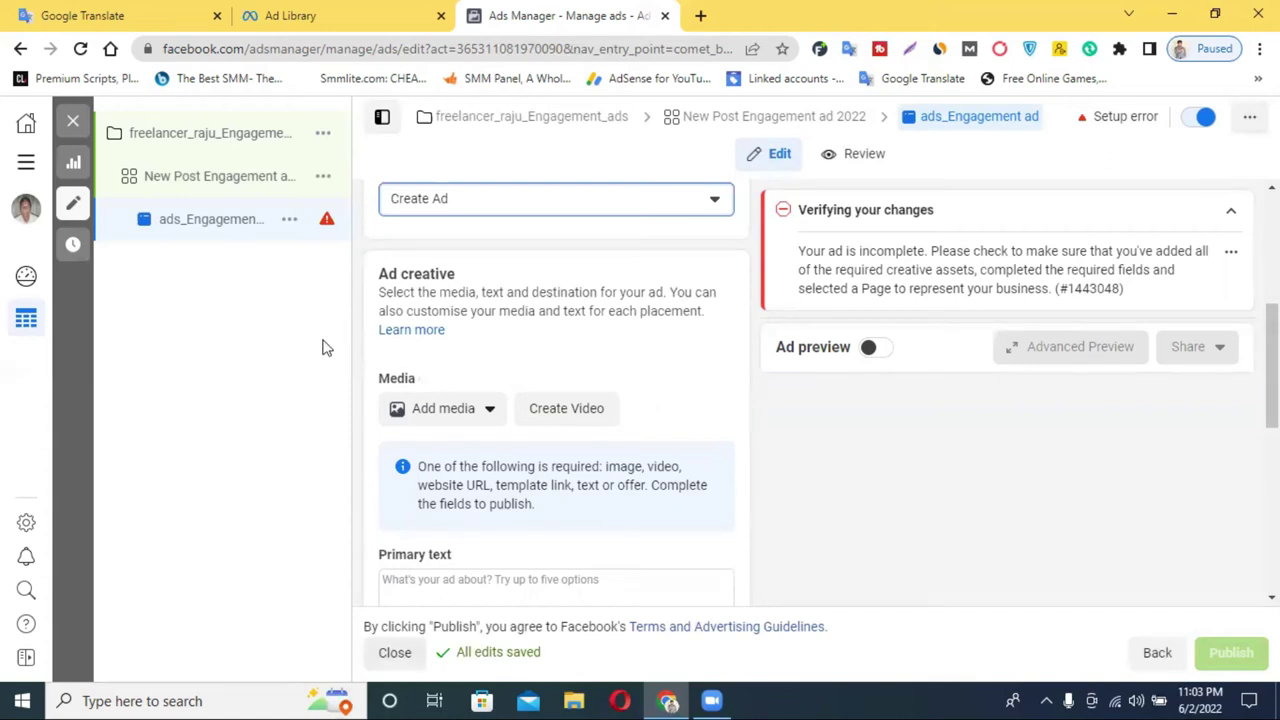
# Set the ad setup to Use existing post and select the Facebook album post dated 28 Apr 2022 as the creative
pyautogui.click(540, 200)
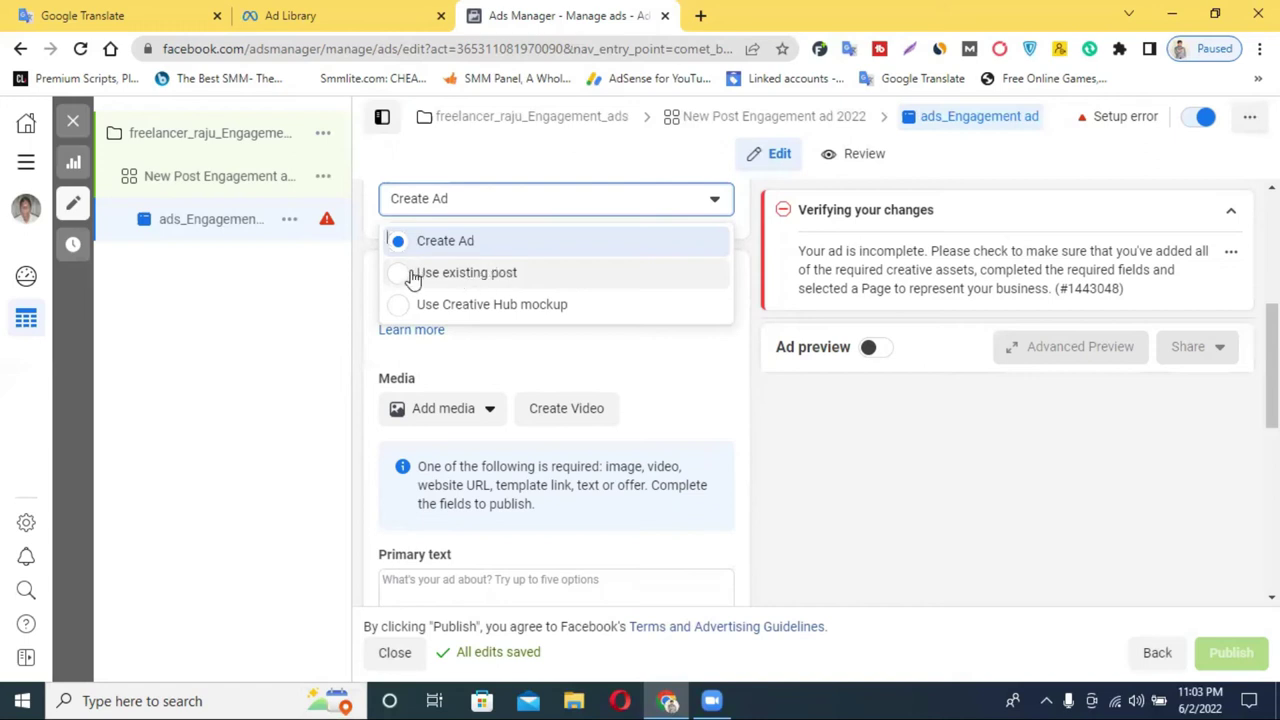
pyautogui.click(495, 284)
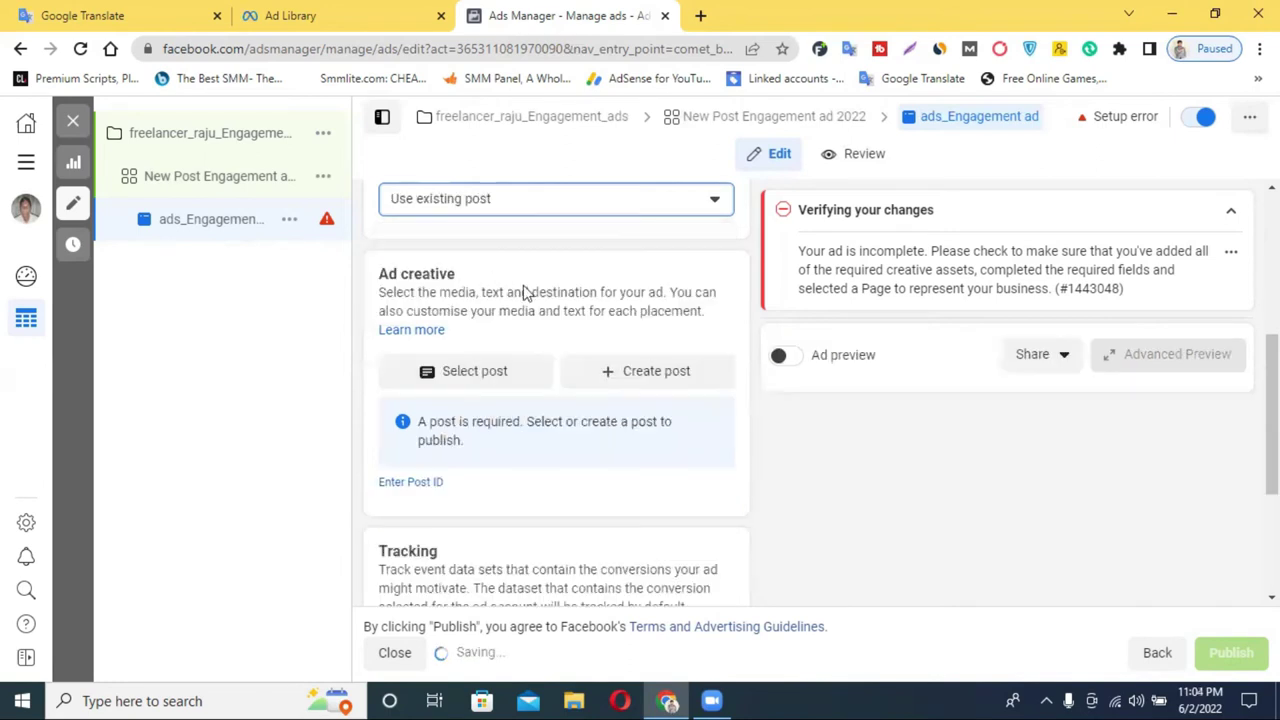
pyautogui.click(474, 381)
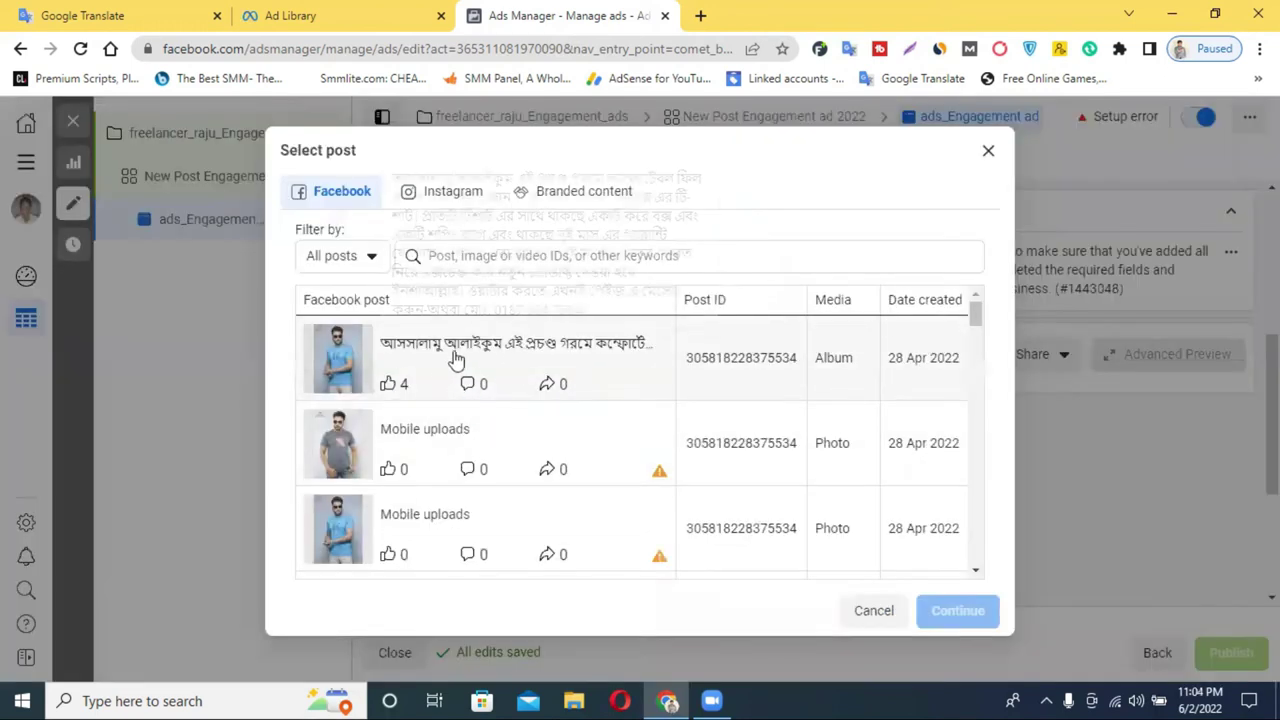
pyautogui.click(553, 359)
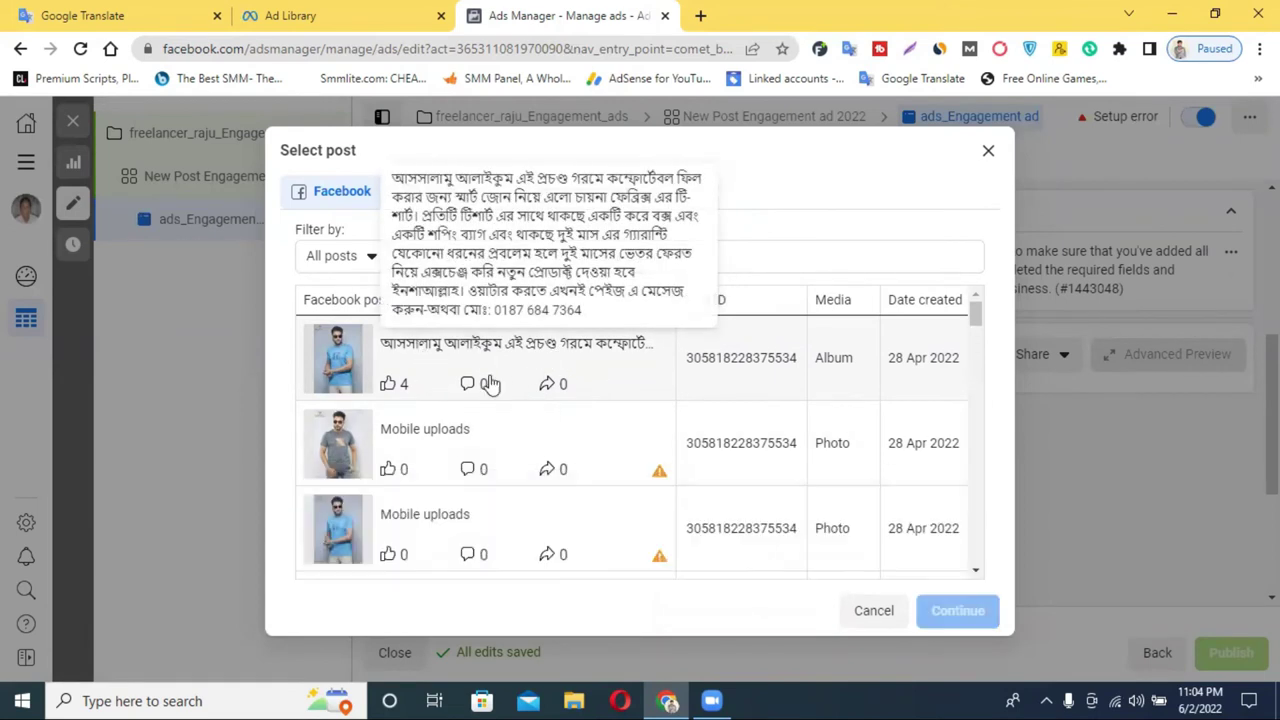
pyautogui.click(938, 617)
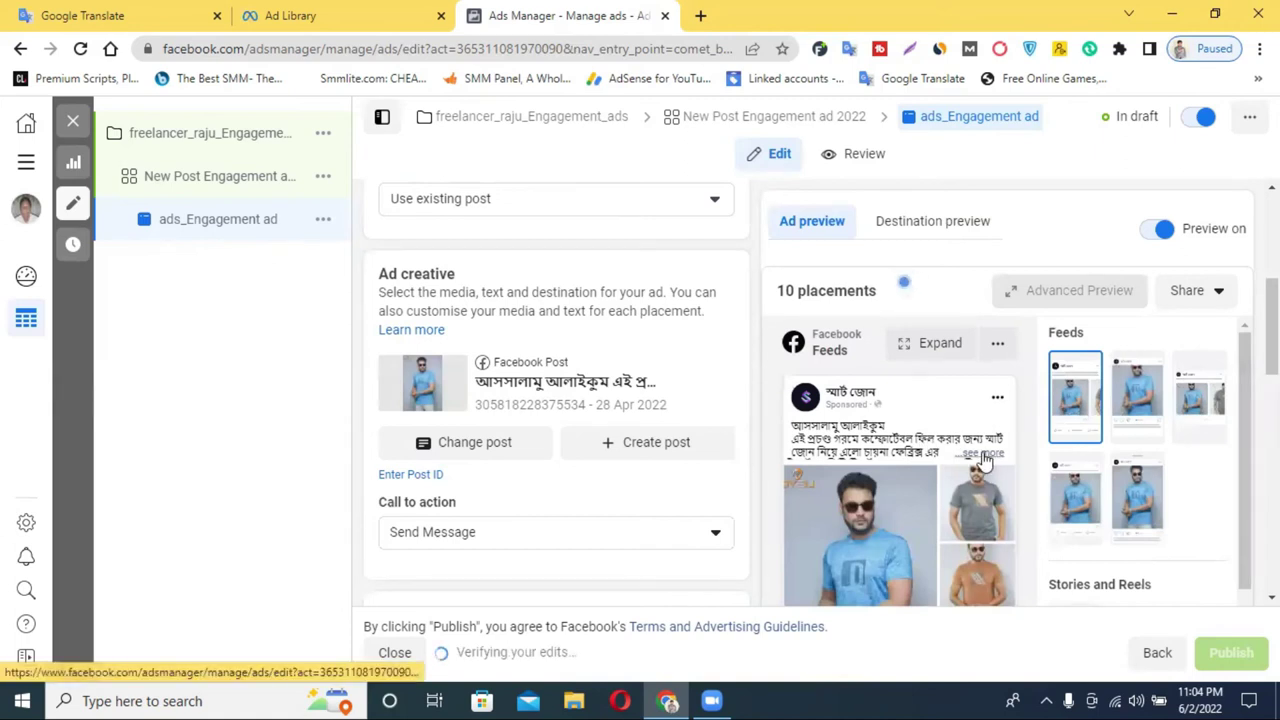
# Examine the ad's call to action, message template and tracking sections along with the ad preview and its placements
pyautogui.scroll(-2, 698, 434)
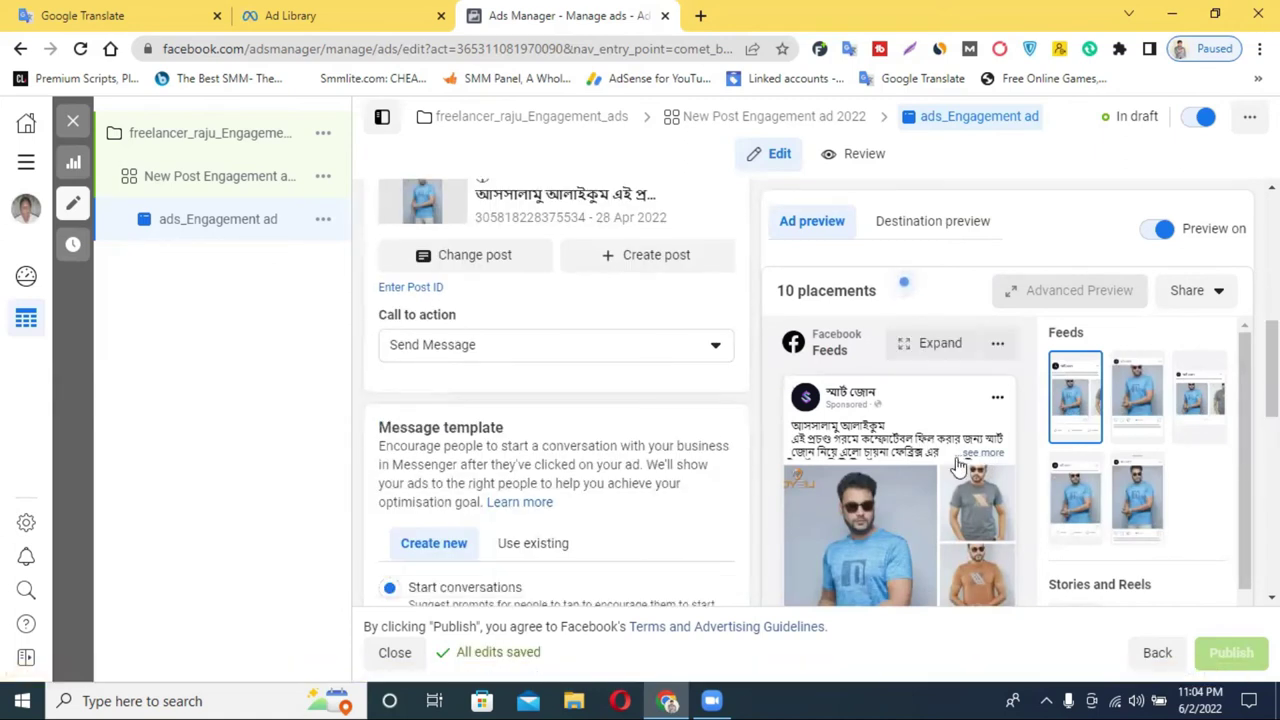
pyautogui.scroll(-8, 698, 434)
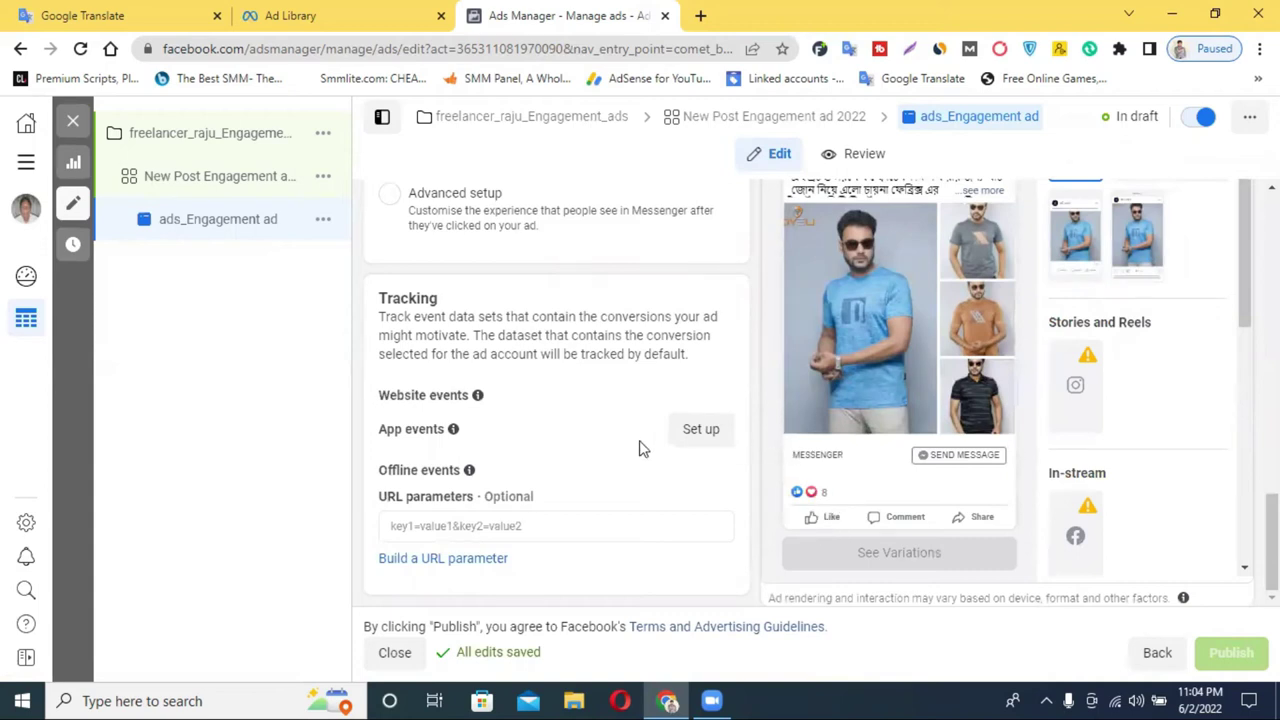
pyautogui.scroll(5, 606, 443)
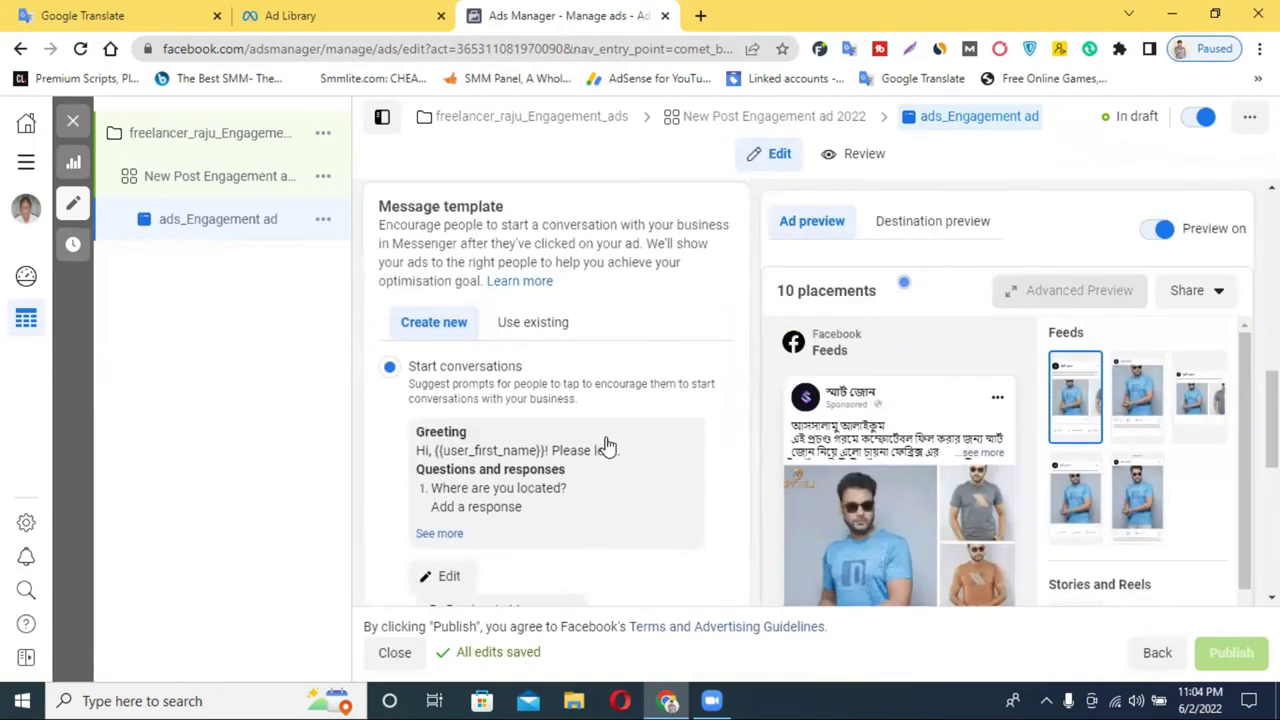
pyautogui.scroll(5, 606, 443)
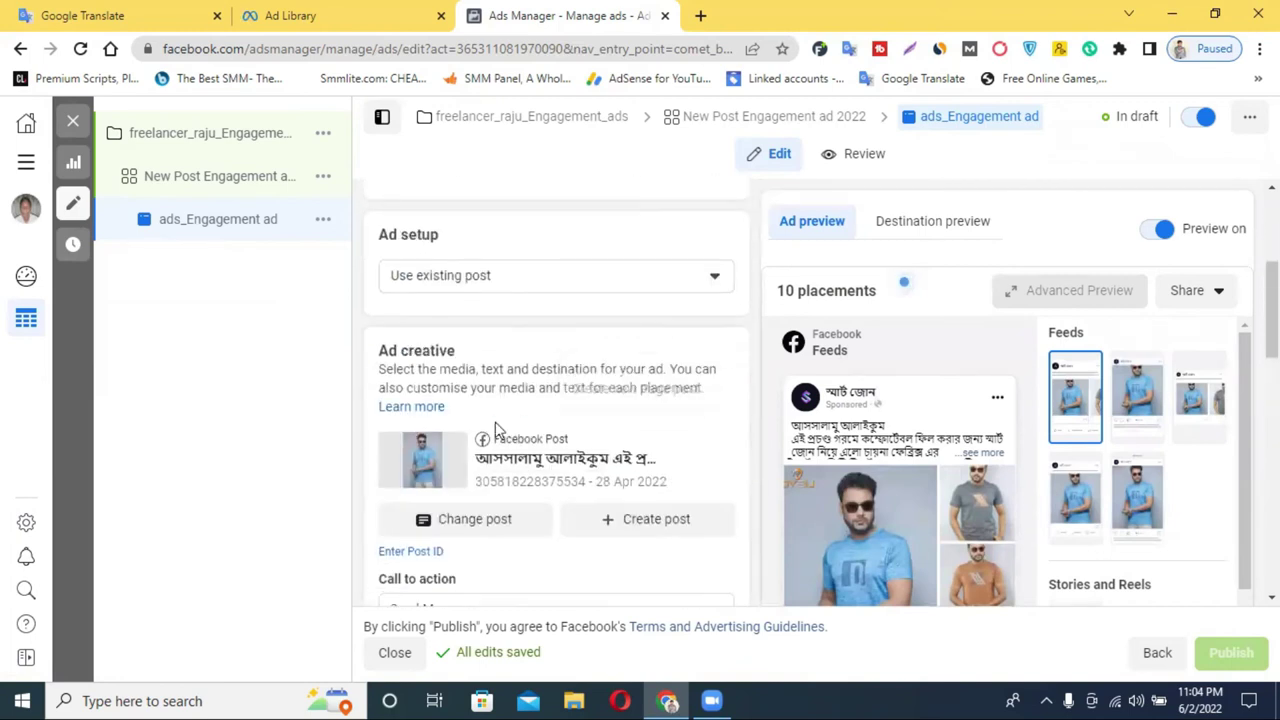
pyautogui.scroll(-1, 475, 455)
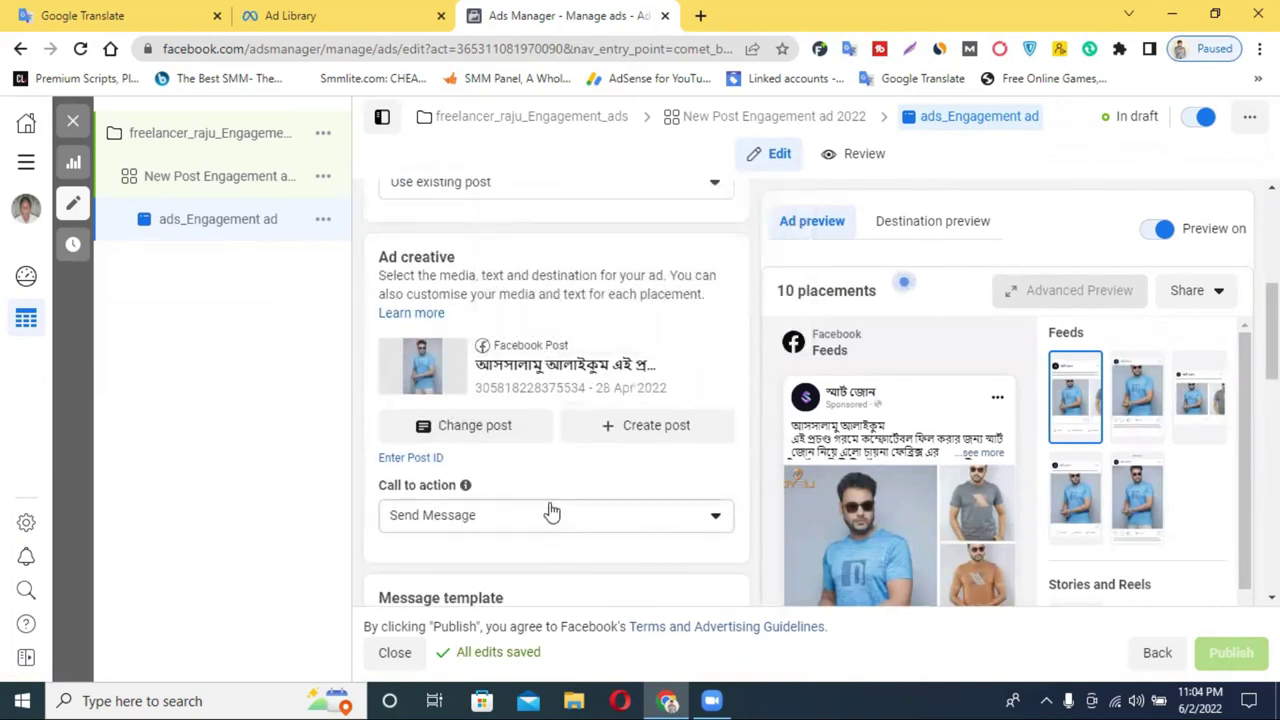
pyautogui.scroll(-5, 1025, 477)
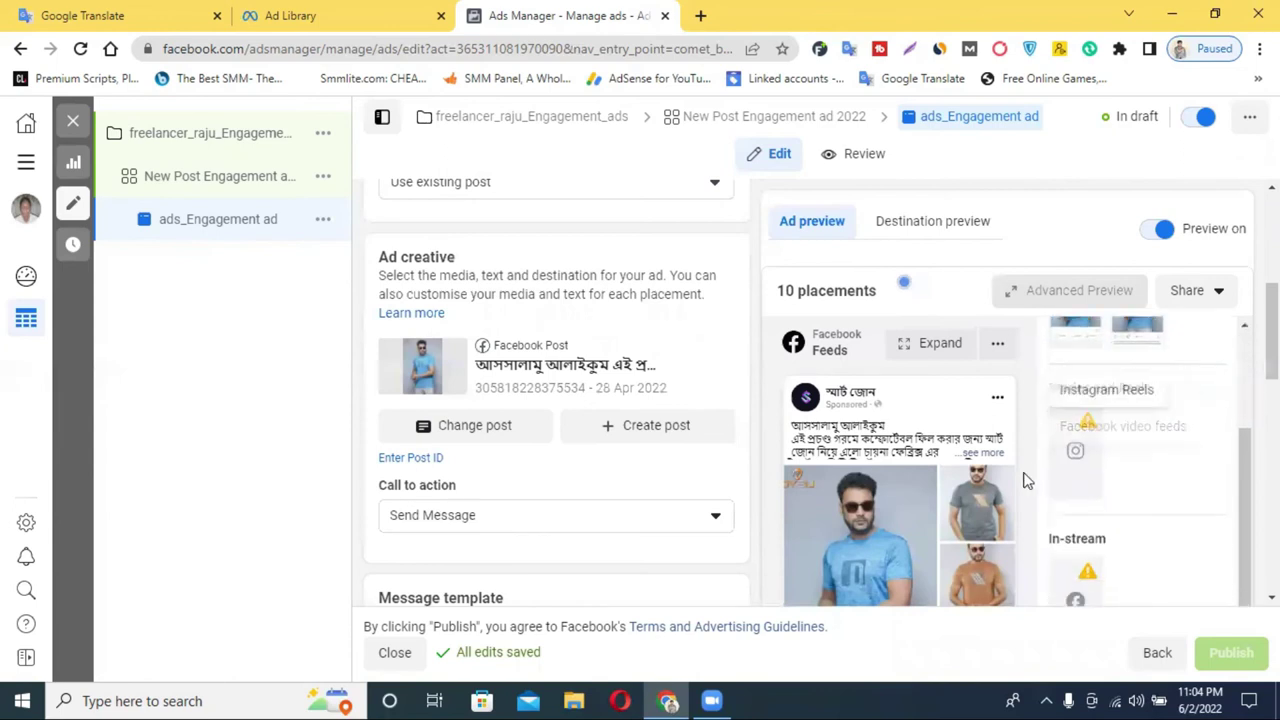
pyautogui.scroll(-2, 951, 475)
pyautogui.scroll(3, 580, 337)
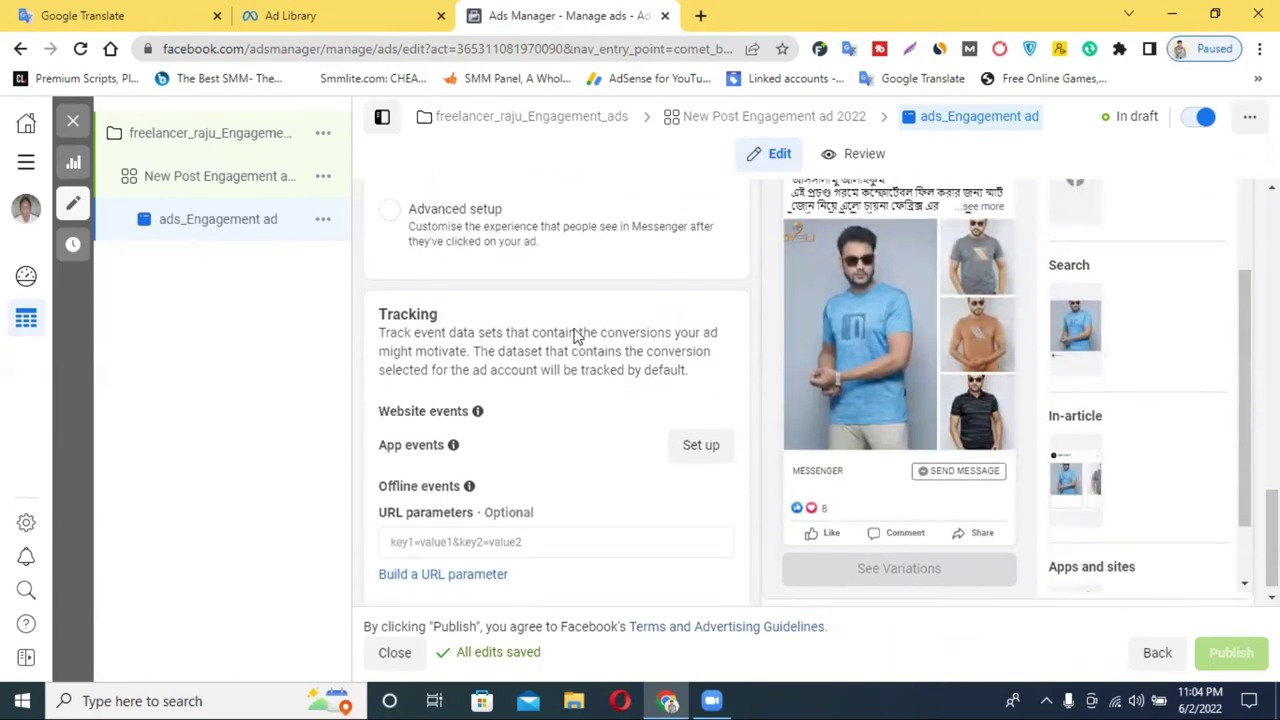
pyautogui.scroll(4, 566, 329)
pyautogui.scroll(-2, 566, 337)
pyautogui.scroll(3, 541, 391)
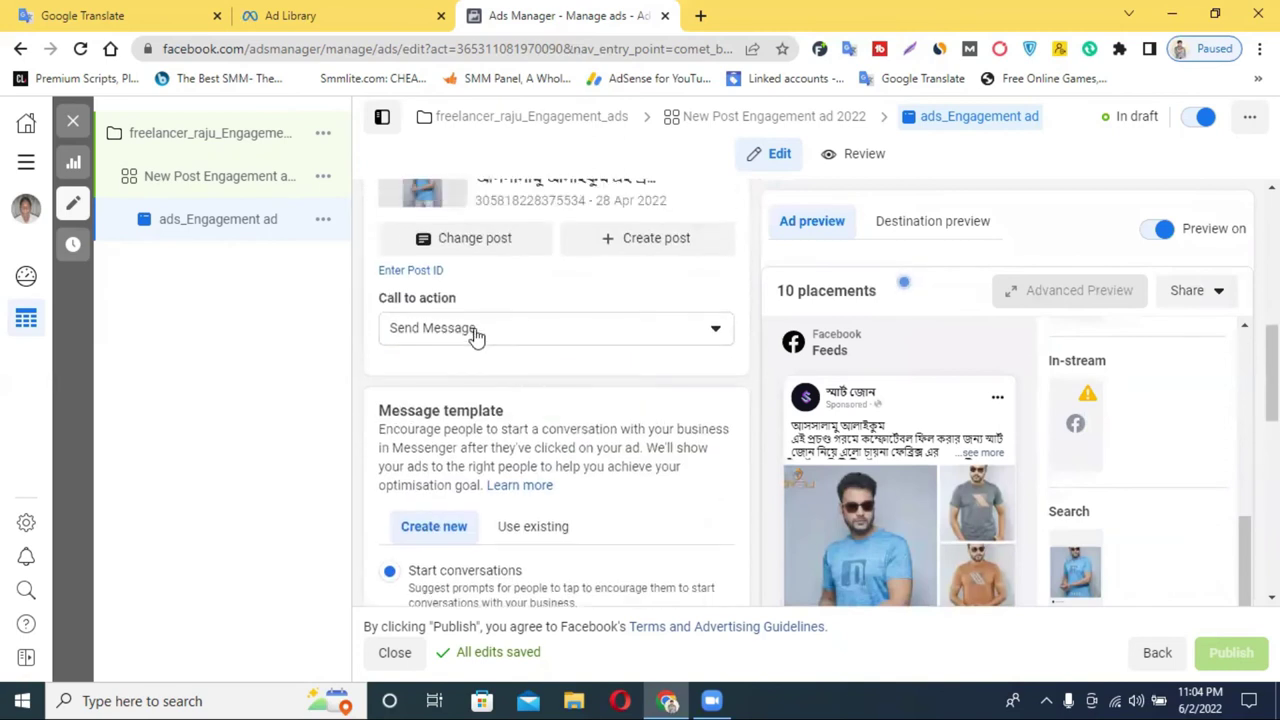
pyautogui.scroll(-5, 1029, 440)
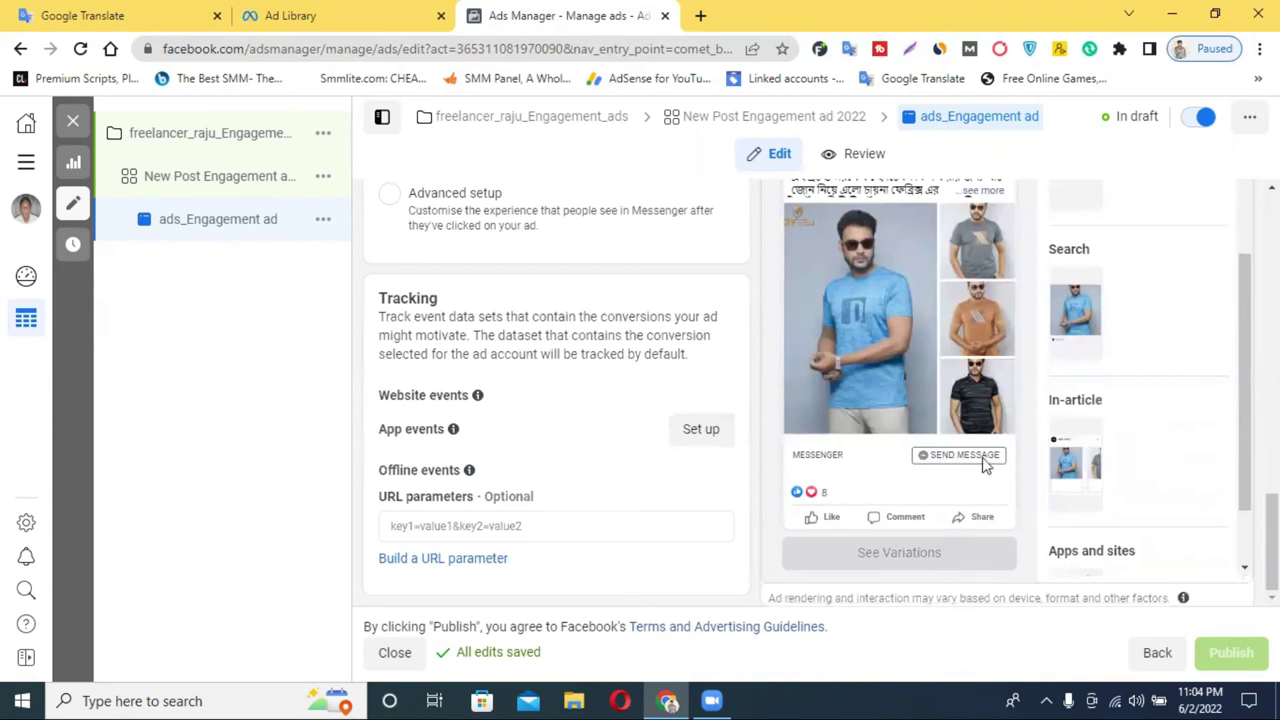
pyautogui.scroll(5, 560, 320)
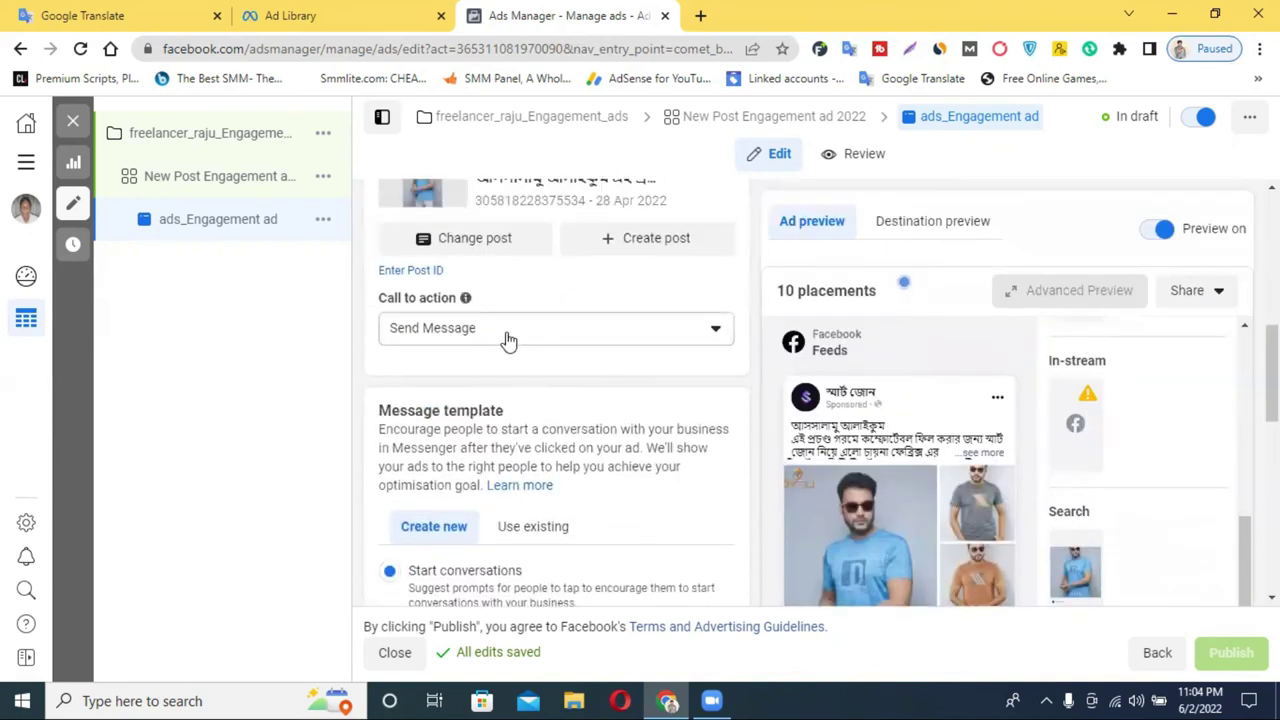
pyautogui.click(508, 341)
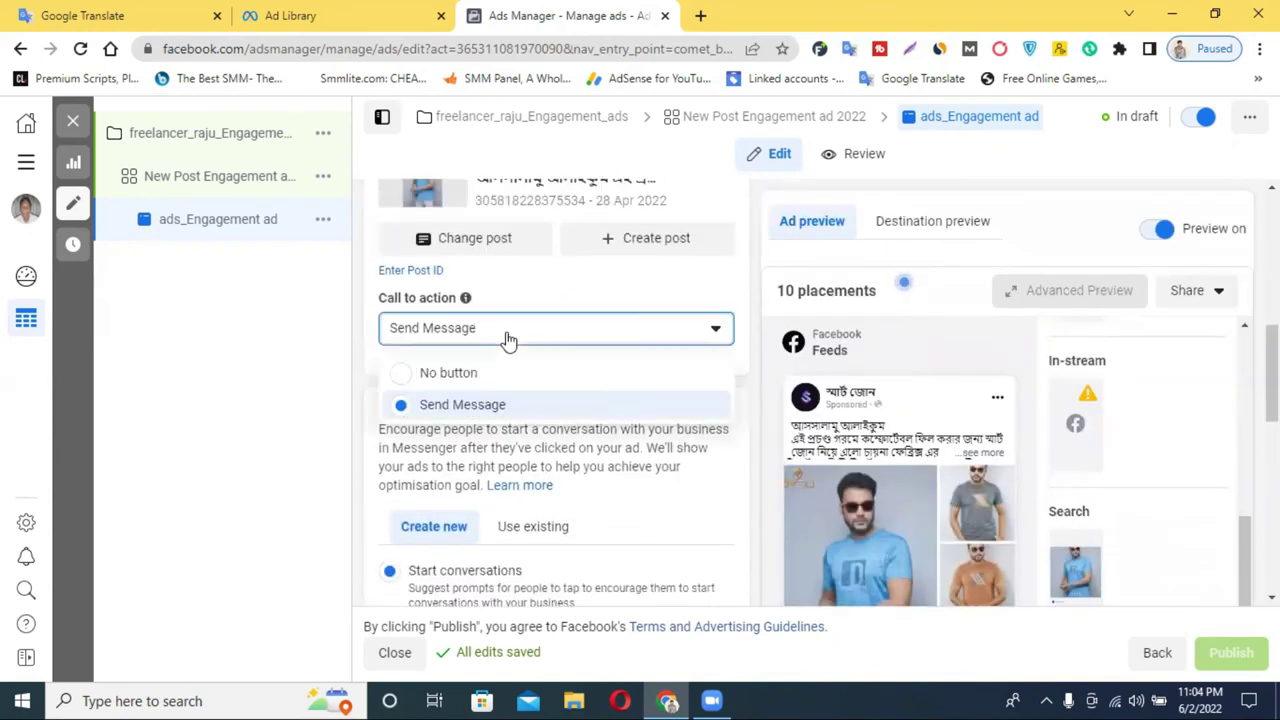
pyautogui.click(405, 375)
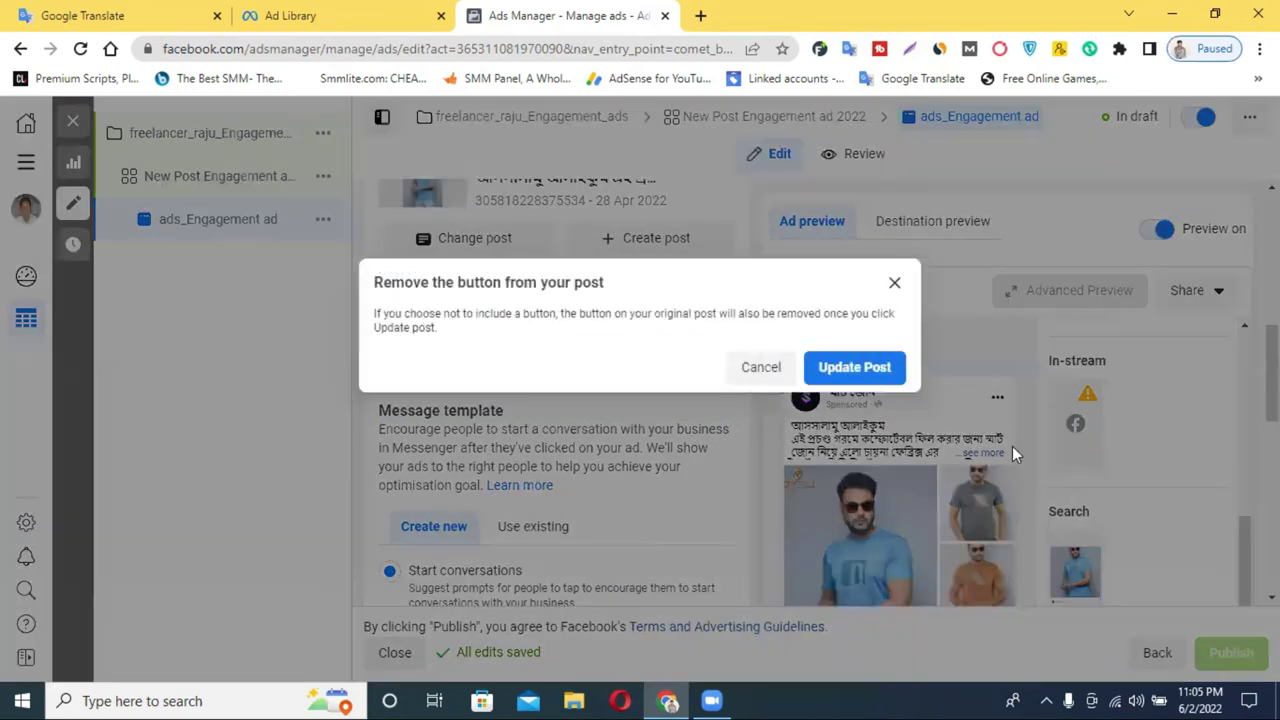
pyautogui.click(894, 283)
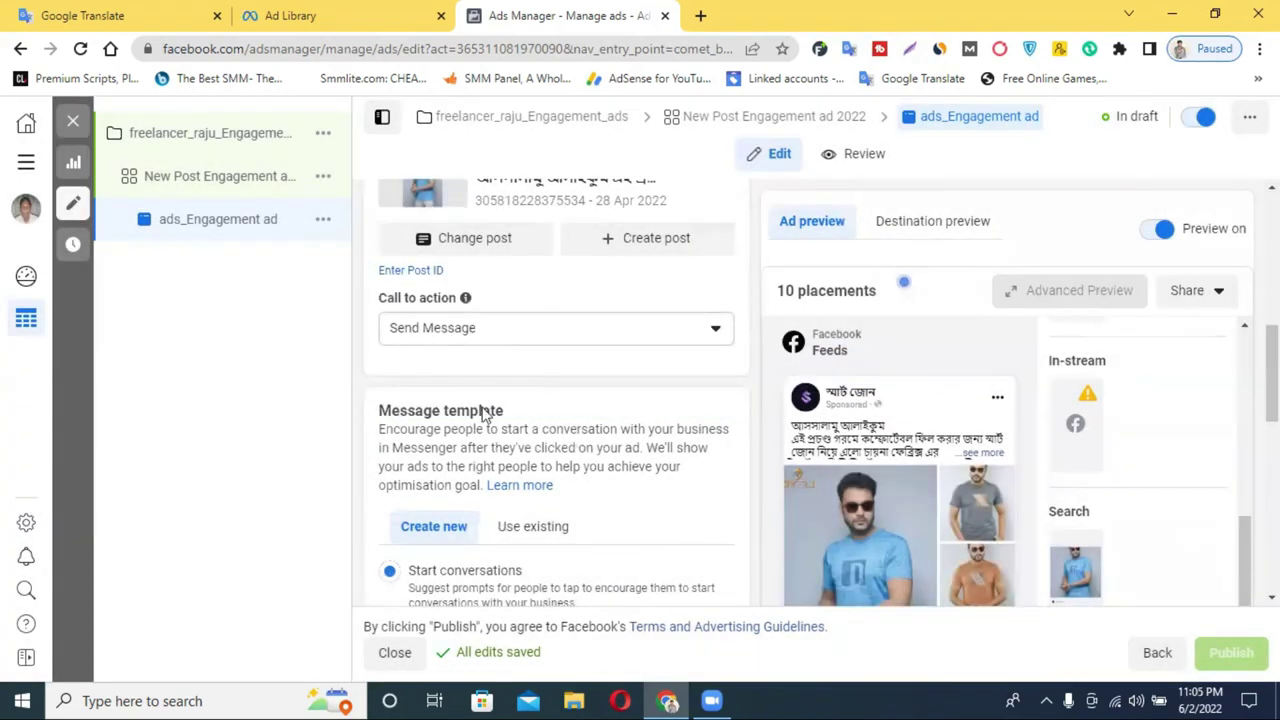
# Review the message template options and open the Start conversations template for editing
pyautogui.scroll(-3, 817, 463)
pyautogui.scroll(-2, 900, 476)
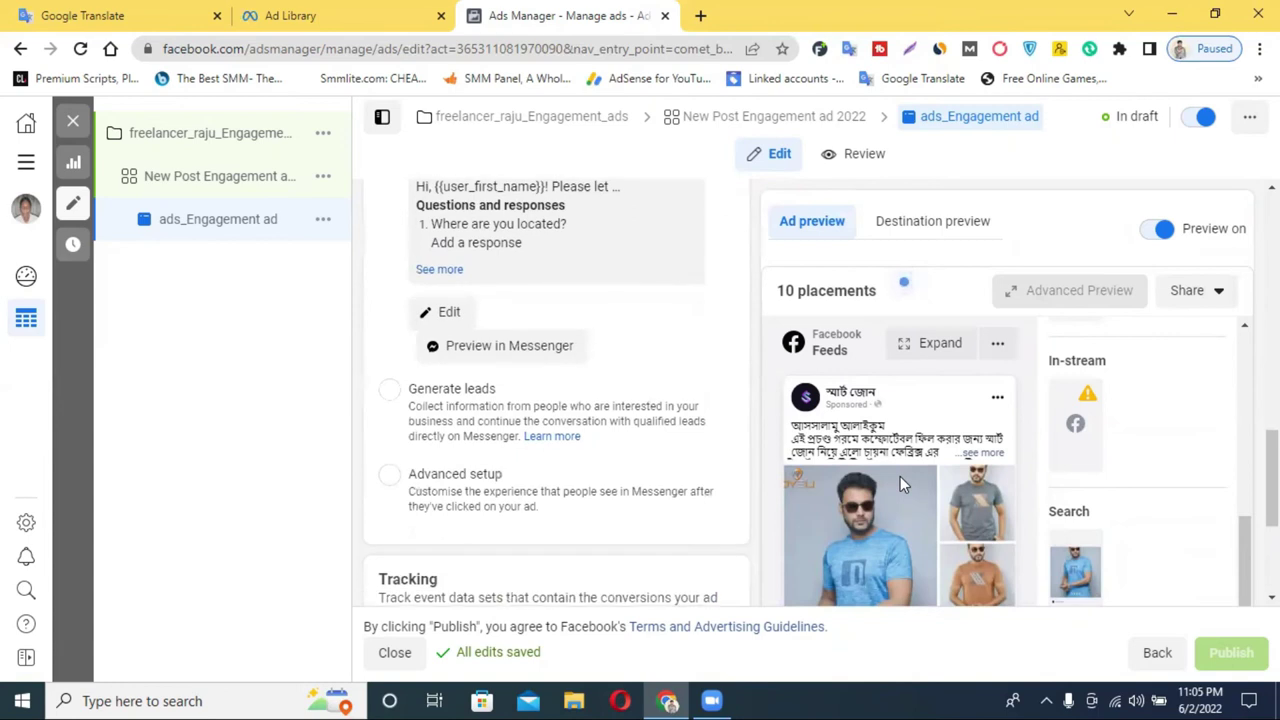
pyautogui.scroll(2, 900, 476)
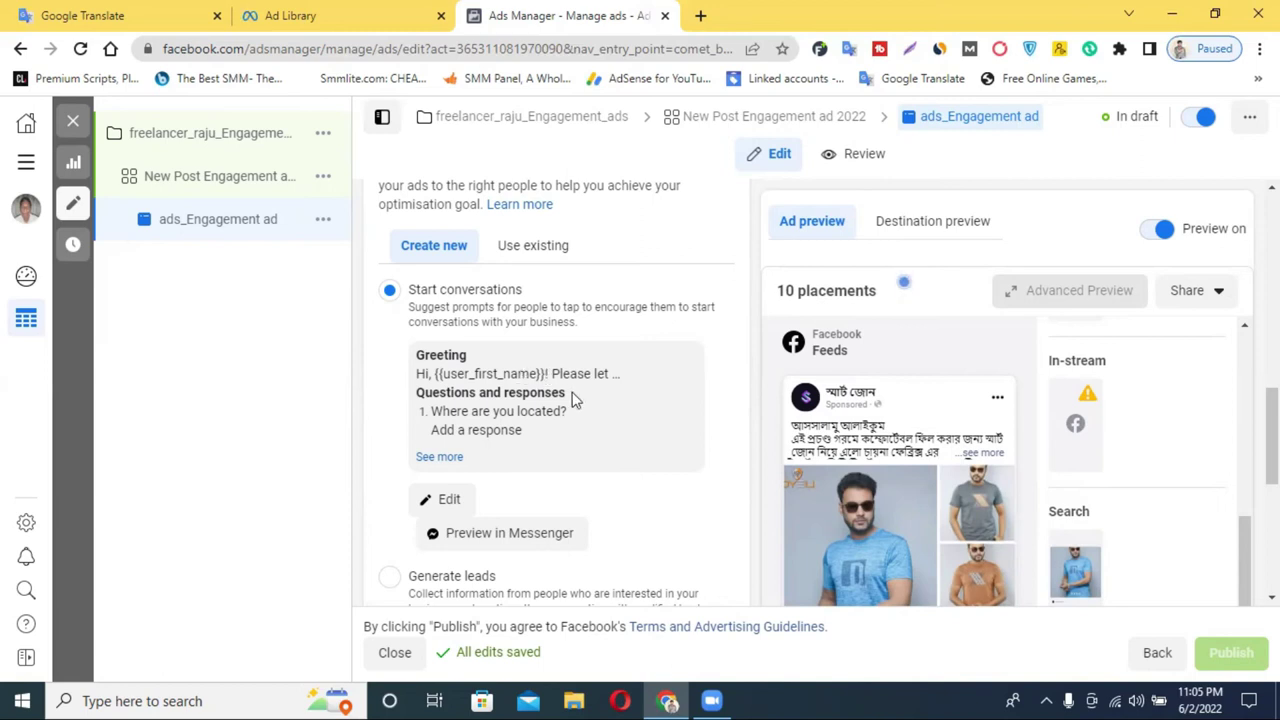
pyautogui.scroll(-1, 540, 412)
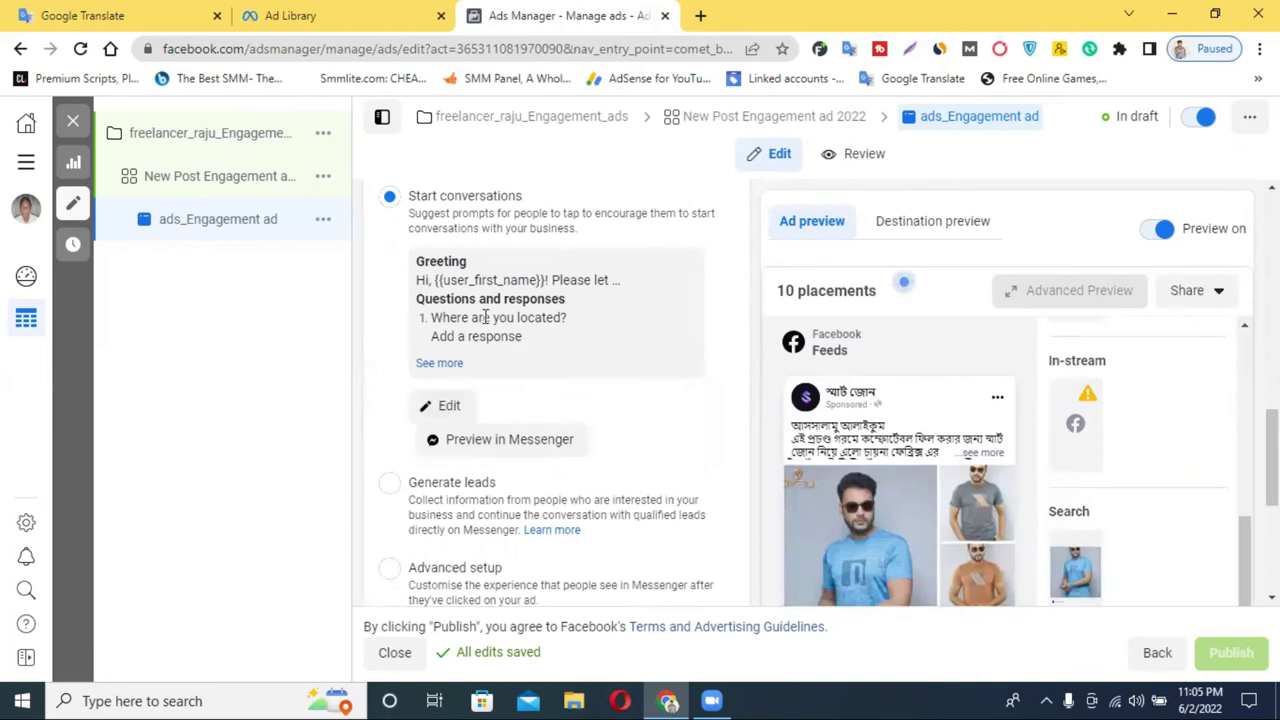
pyautogui.click(447, 413)
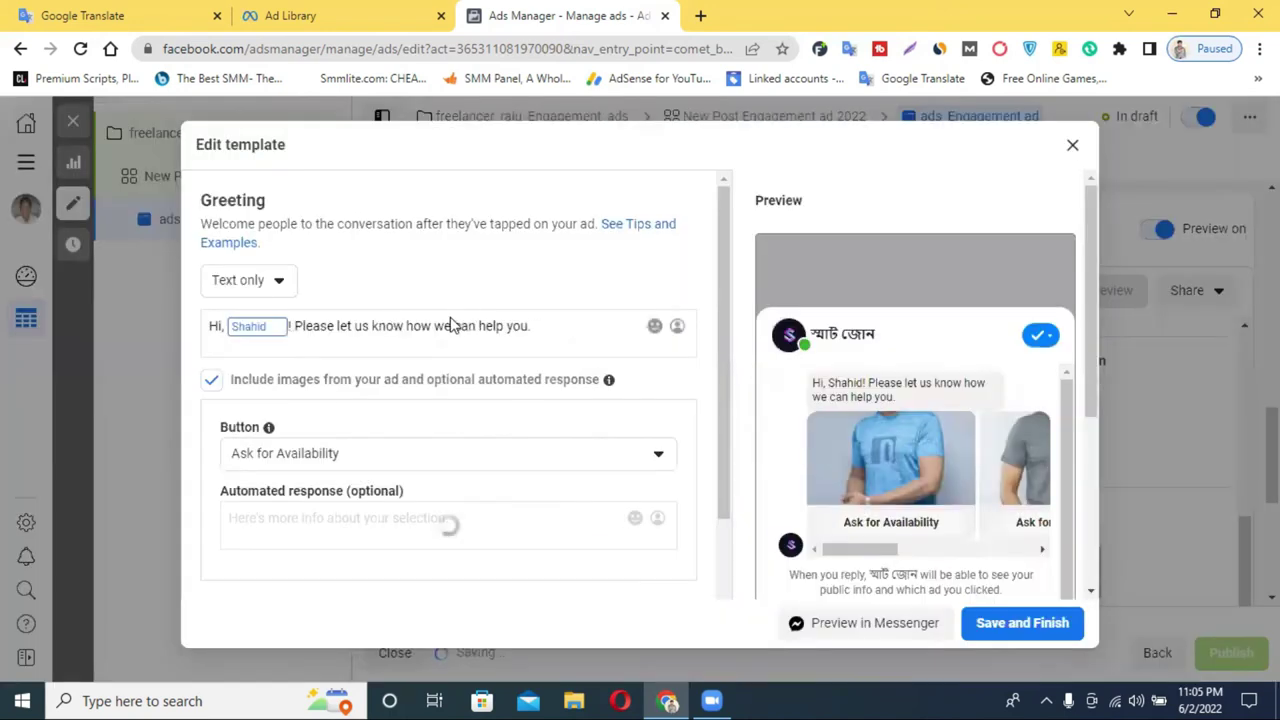
# Set the button under the greeting's ad images to Ask for Price in the message template
pyautogui.click(360, 463)
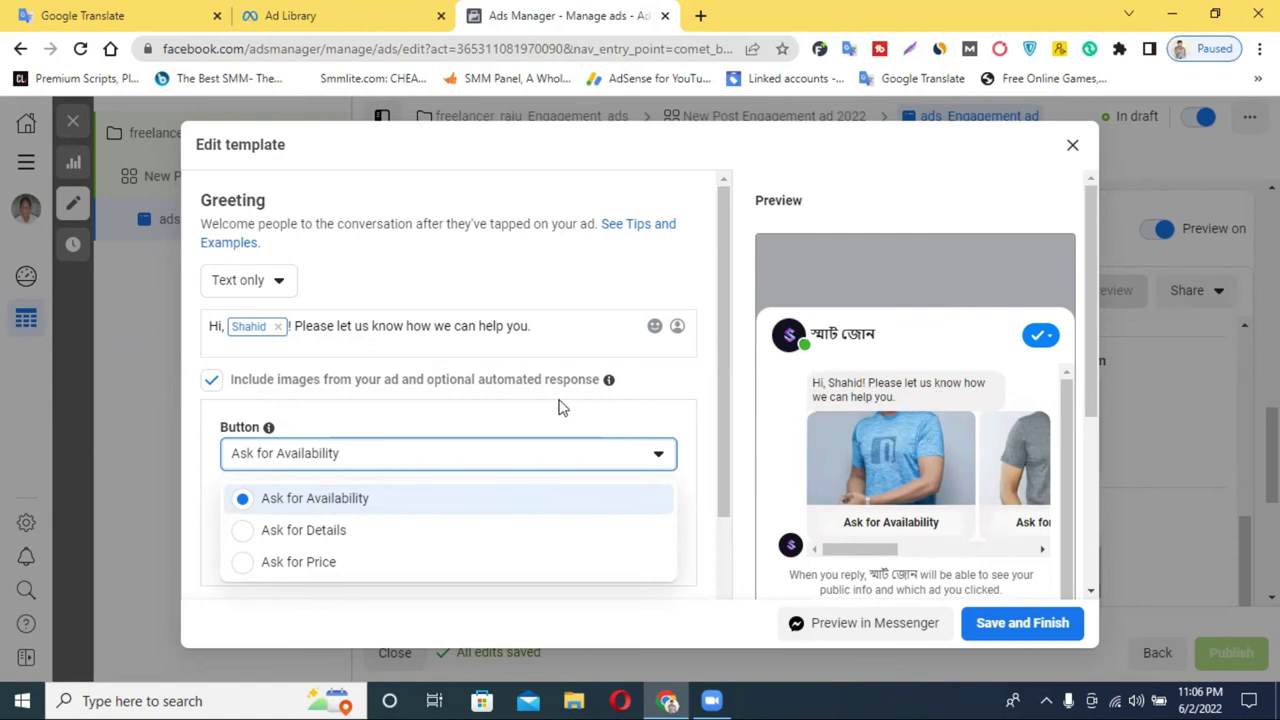
pyautogui.tripleClick(405, 322)
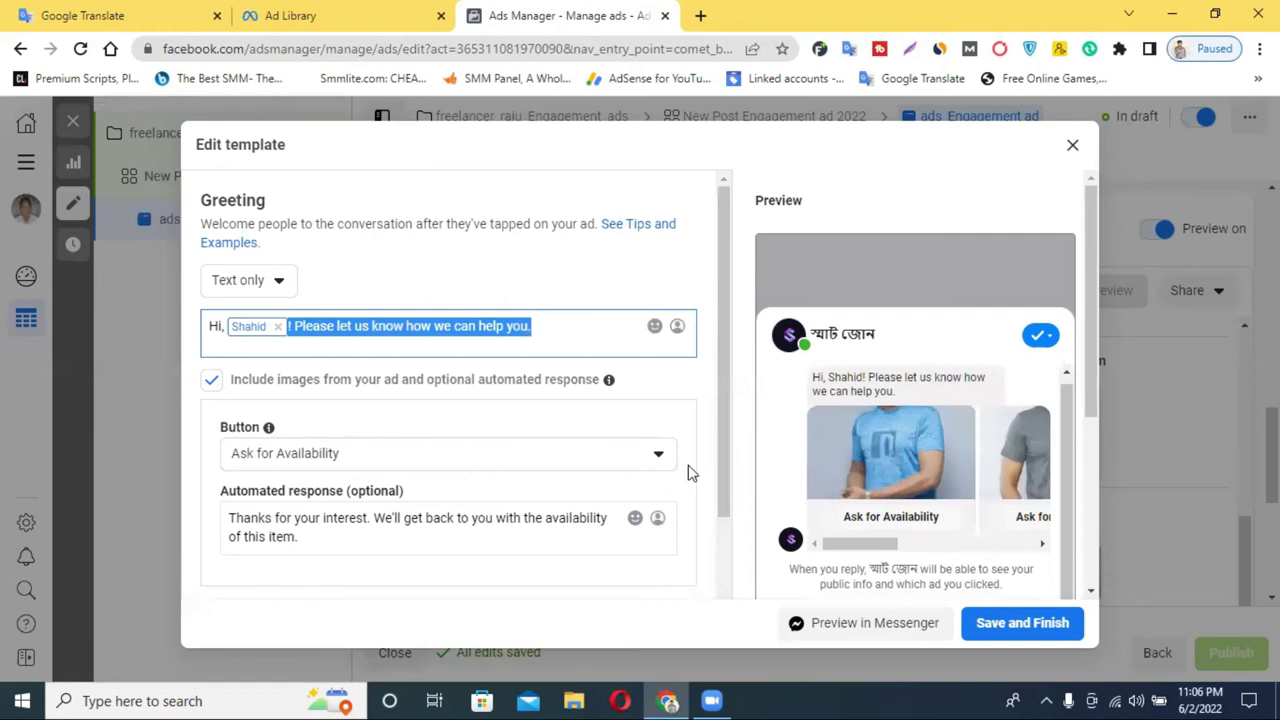
pyautogui.click(402, 458)
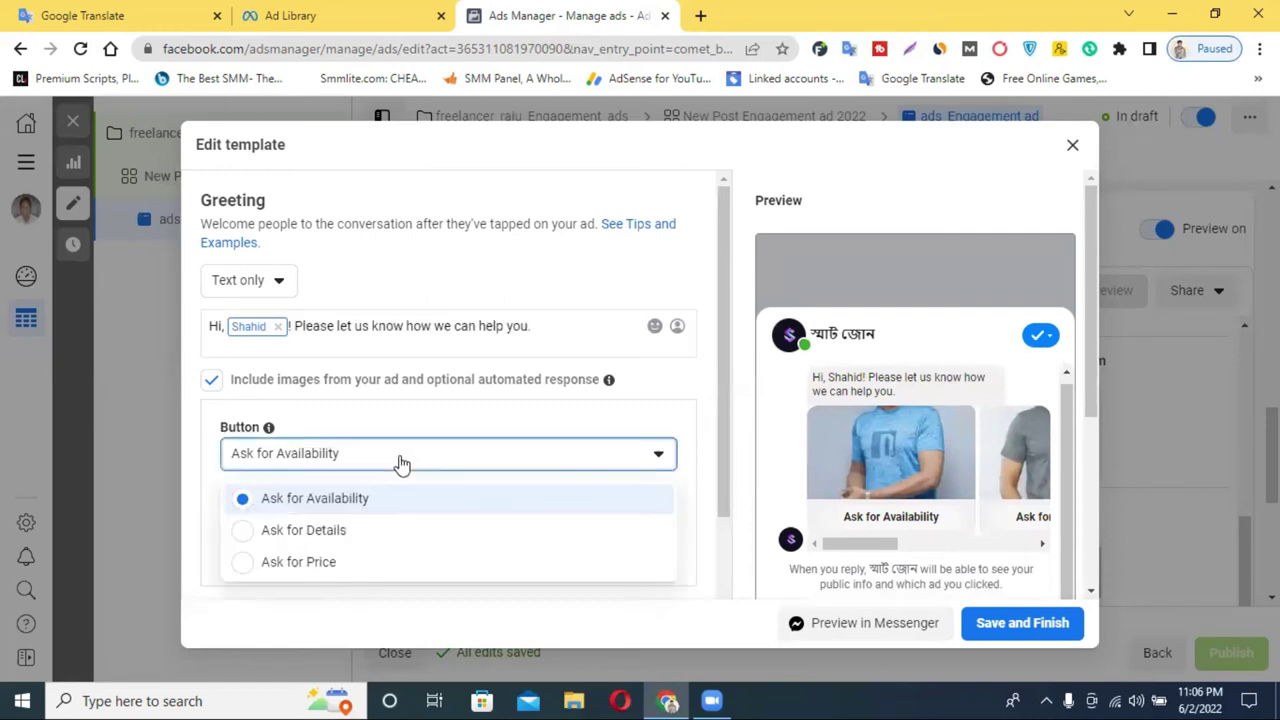
pyautogui.click(279, 566)
pyautogui.scroll(-1, 345, 502)
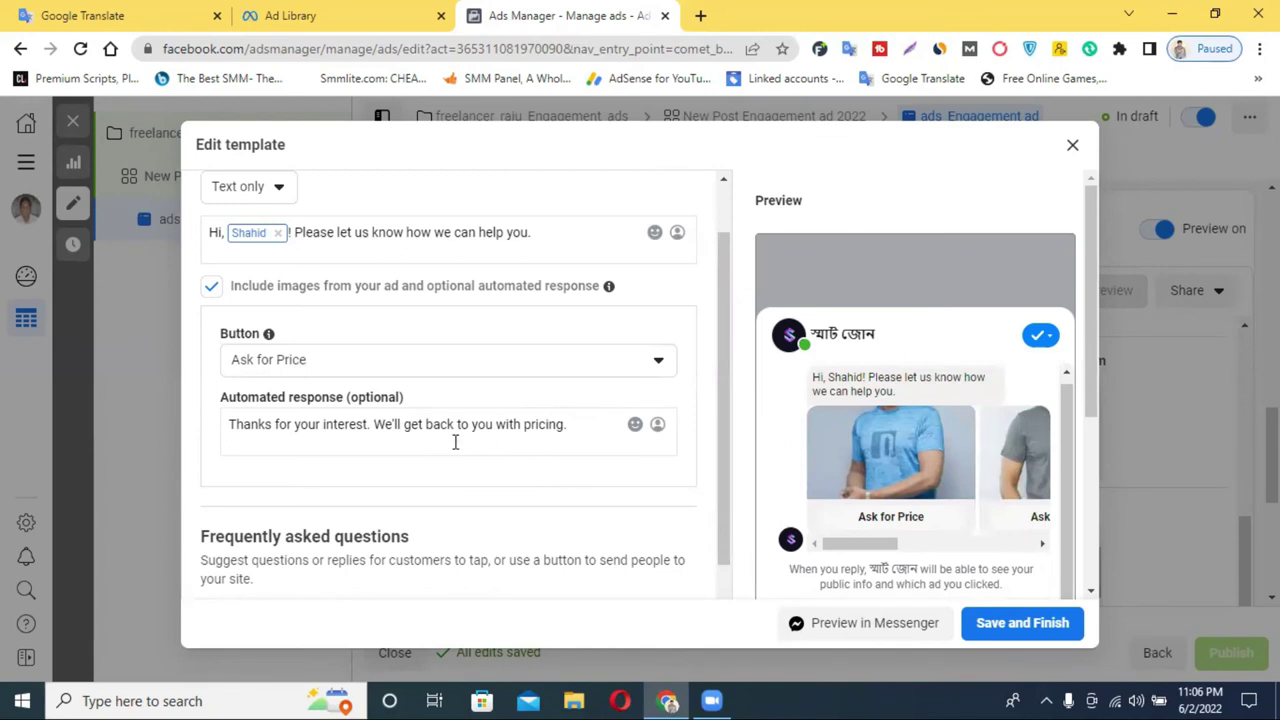
# Copy the template's automated response and translate it from English to Bengali in Google Translate
pyautogui.click(522, 436)
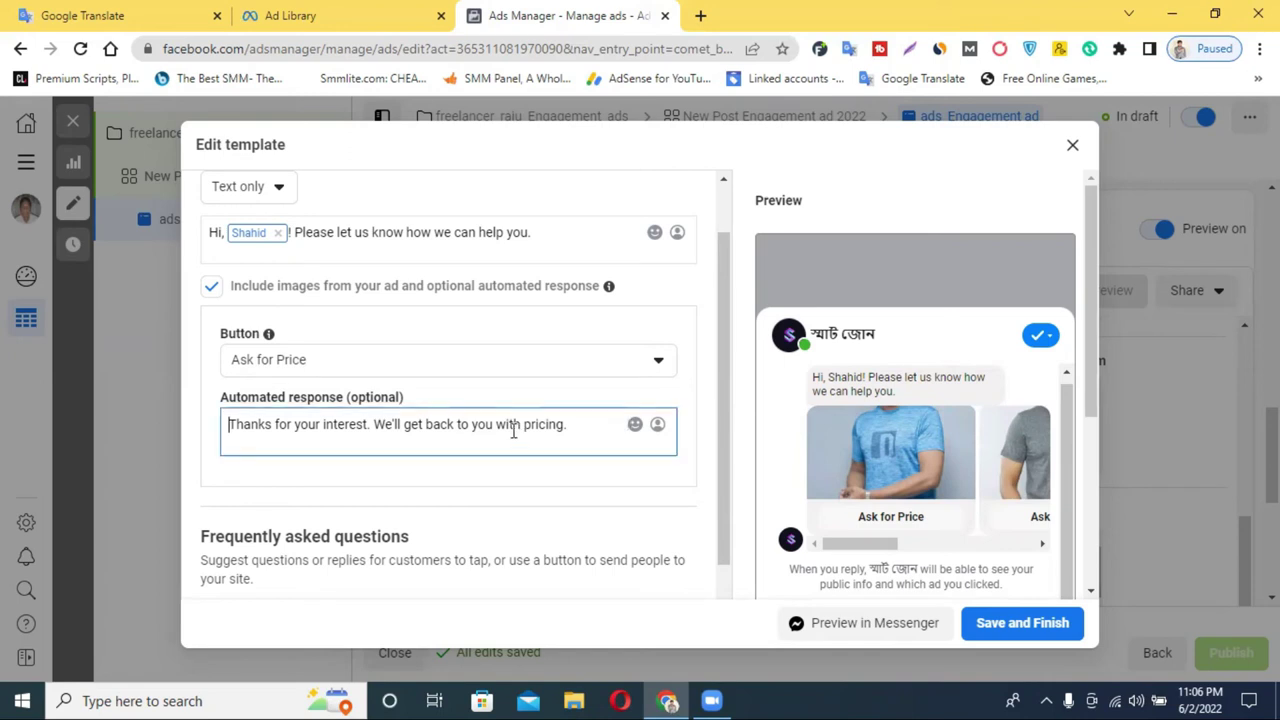
pyautogui.tripleClick(513, 428)
pyautogui.rightClick(513, 430)
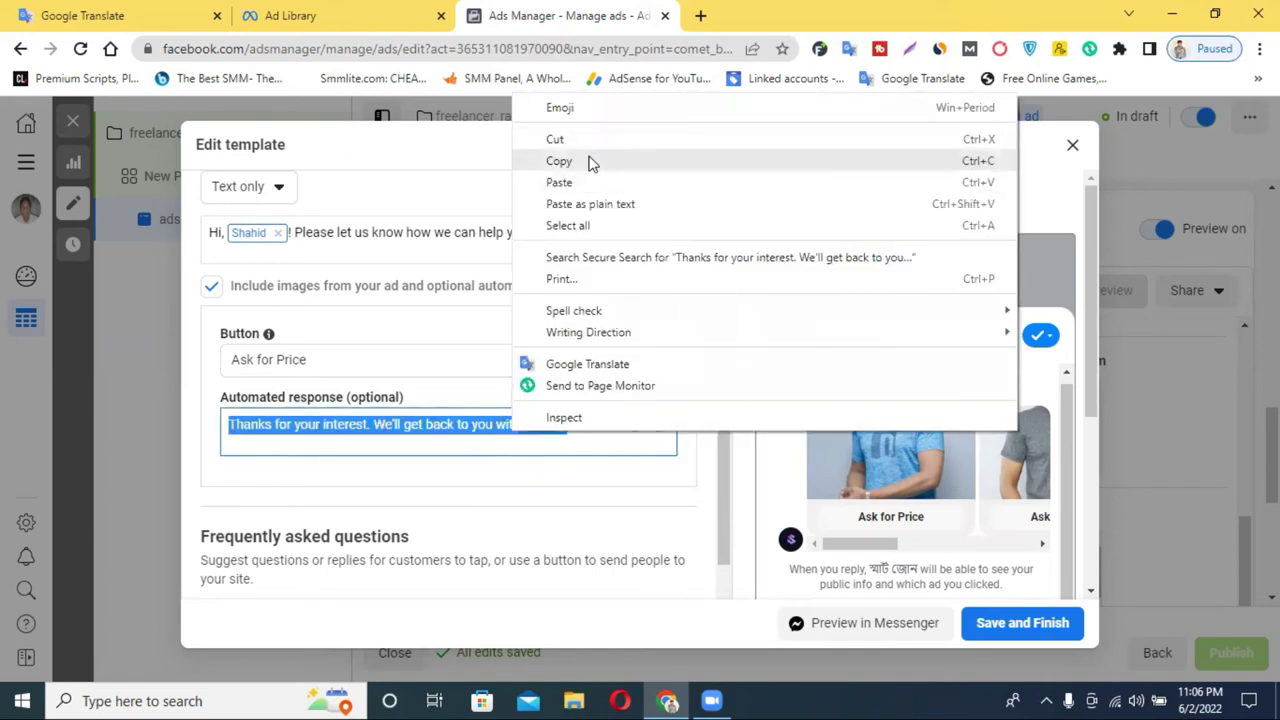
pyautogui.click(559, 161)
pyautogui.click(80, 15)
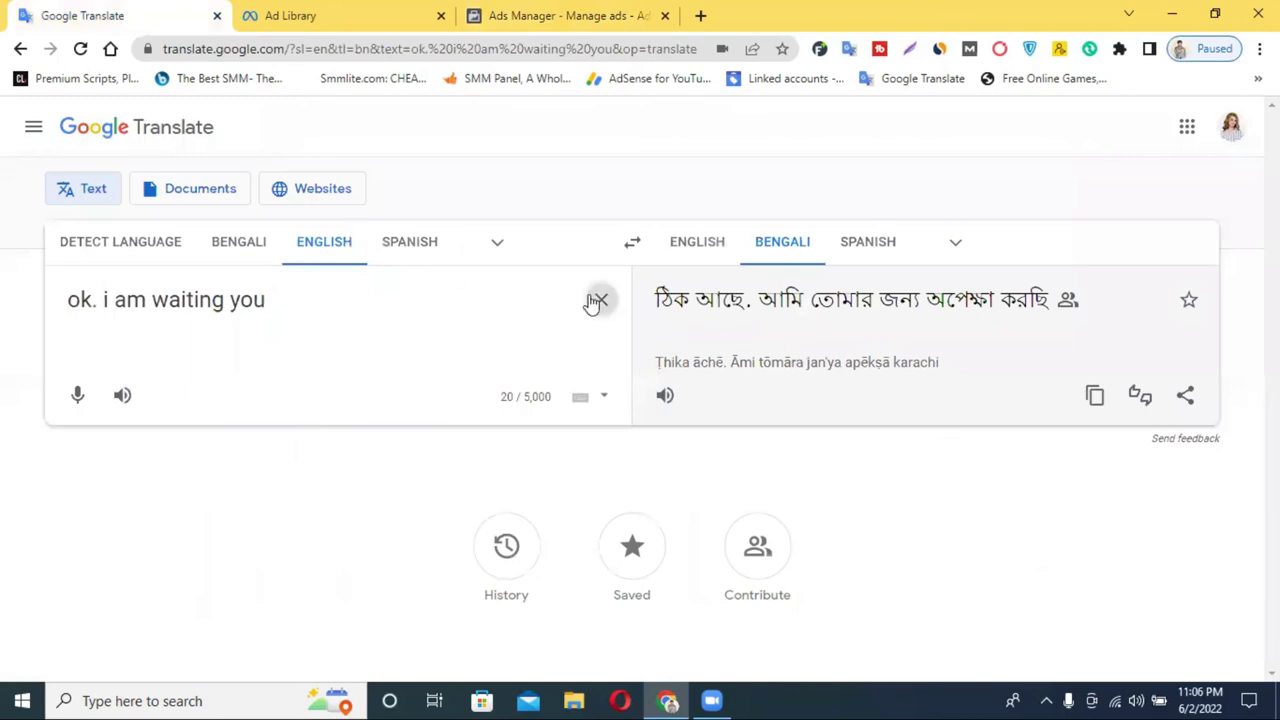
pyautogui.click(598, 300)
pyautogui.rightClick(232, 287)
pyautogui.click(292, 439)
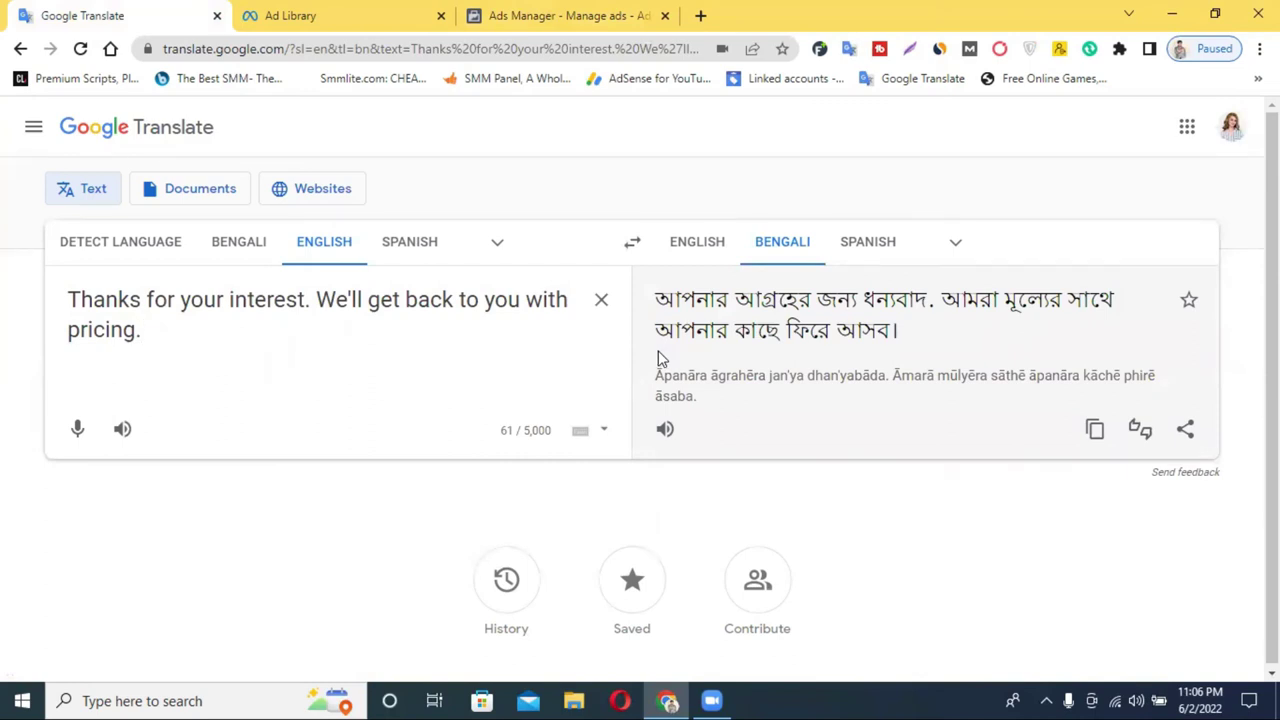
# Return to Ads Manager and replace the automated response with "product prices" followed by a price starting with 5
pyautogui.click(555, 8)
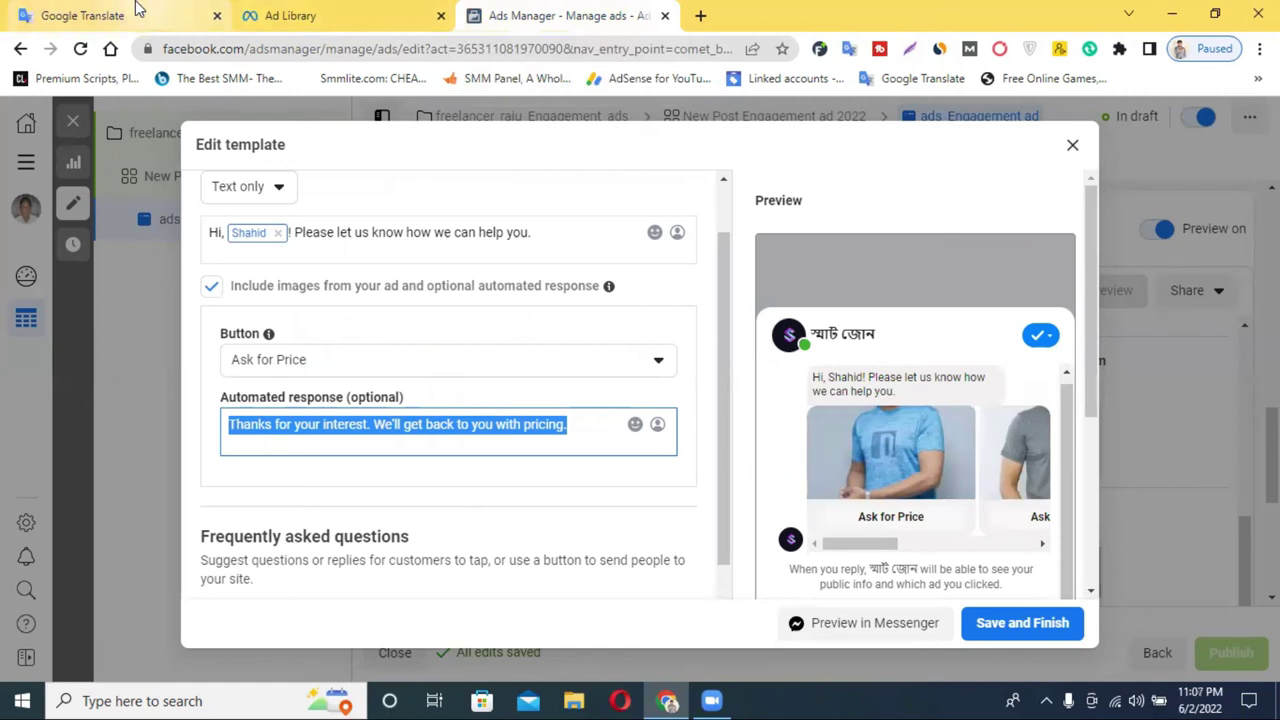
pyautogui.click(418, 436)
pyautogui.tripleClick(418, 436)
pyautogui.tripleClick(418, 436)
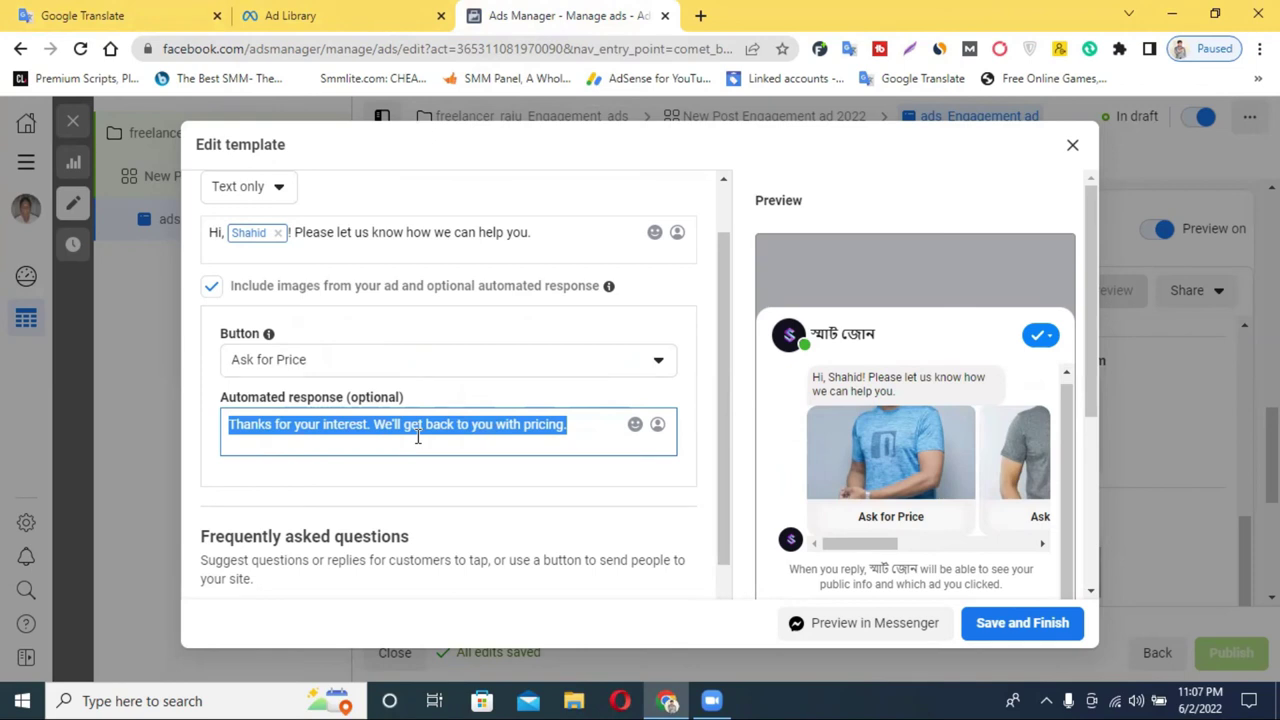
pyautogui.hotkey('ctrl', 'v')
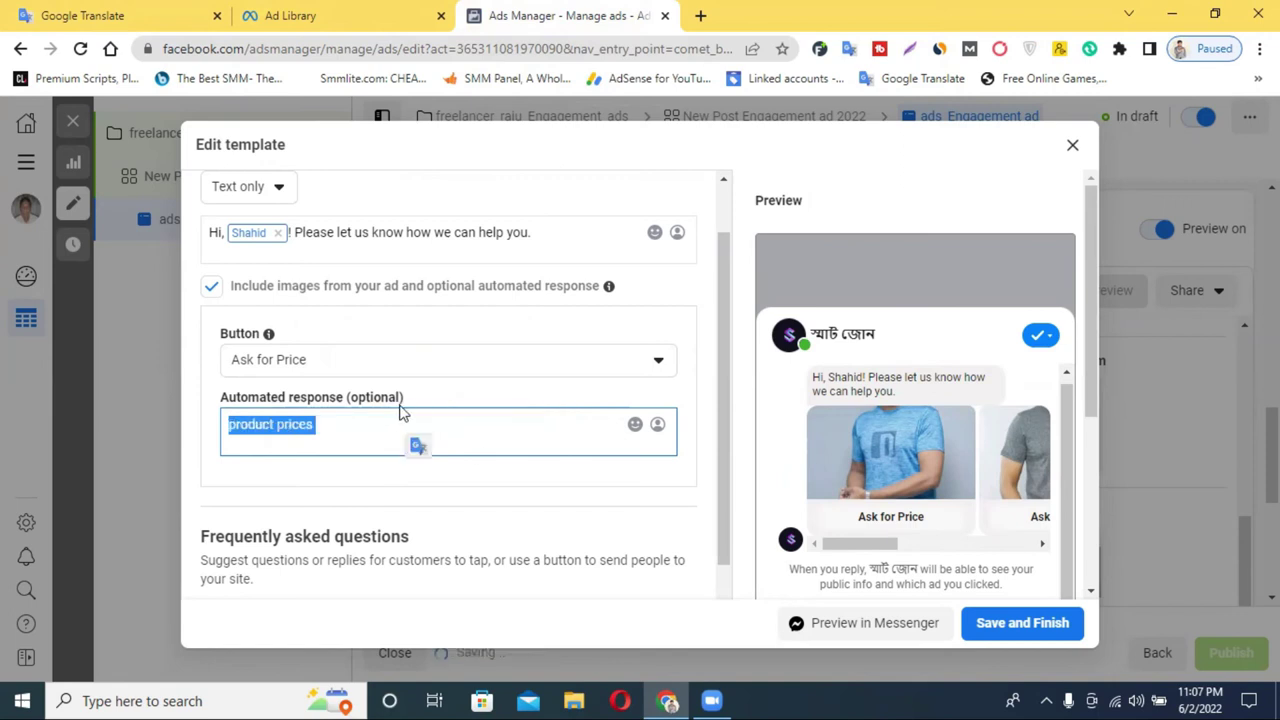
pyautogui.click(355, 425)
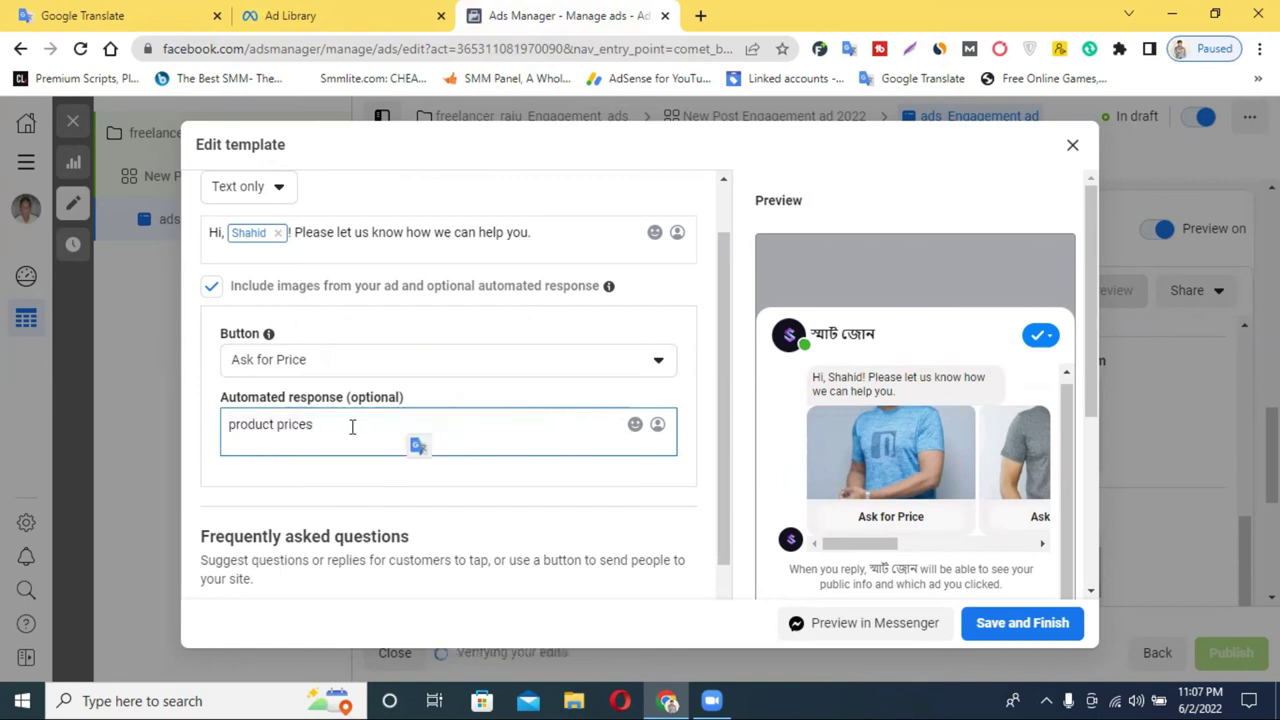
pyautogui.write('5')
pyautogui.write('5')
# Switch to Google Translate, set the source language to Bengali and dictate "প্রোডাক্ট এর মূল্য 500 টাকা" by voice
pyautogui.click(86, 14)
pyautogui.click(602, 300)
pyautogui.click(205, 238)
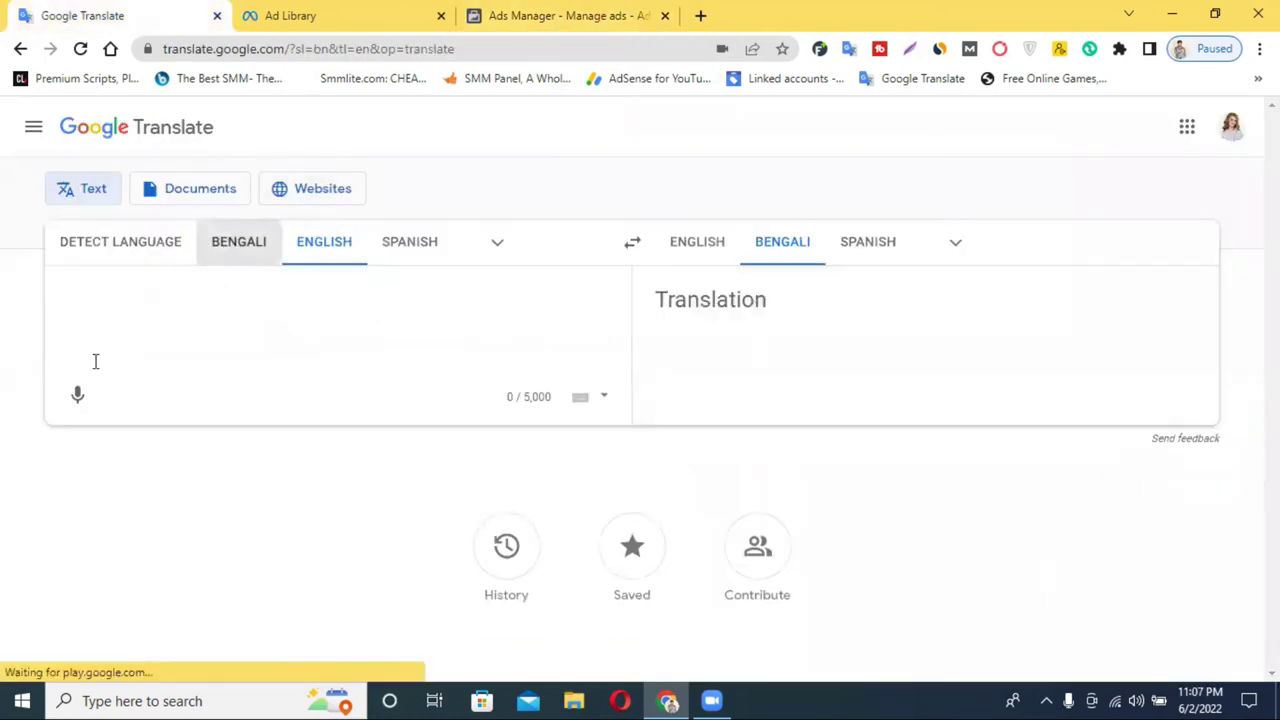
pyautogui.click(77, 394)
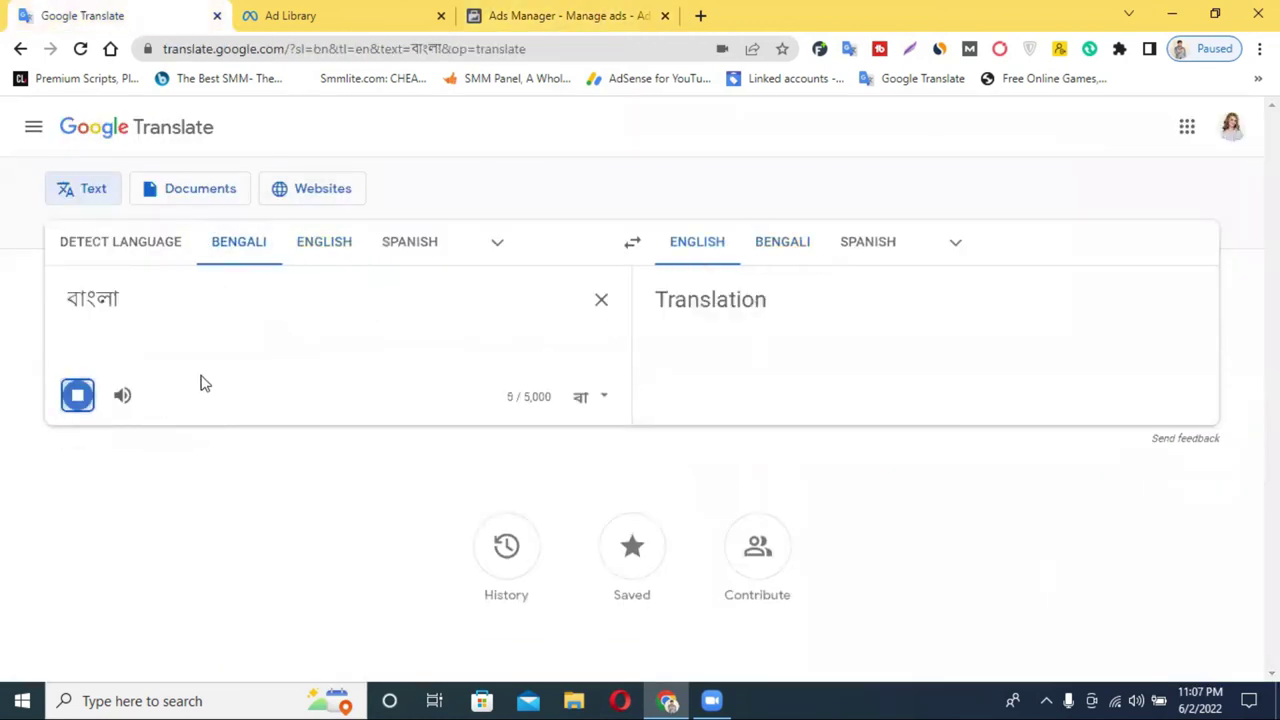
pyautogui.click(74, 424)
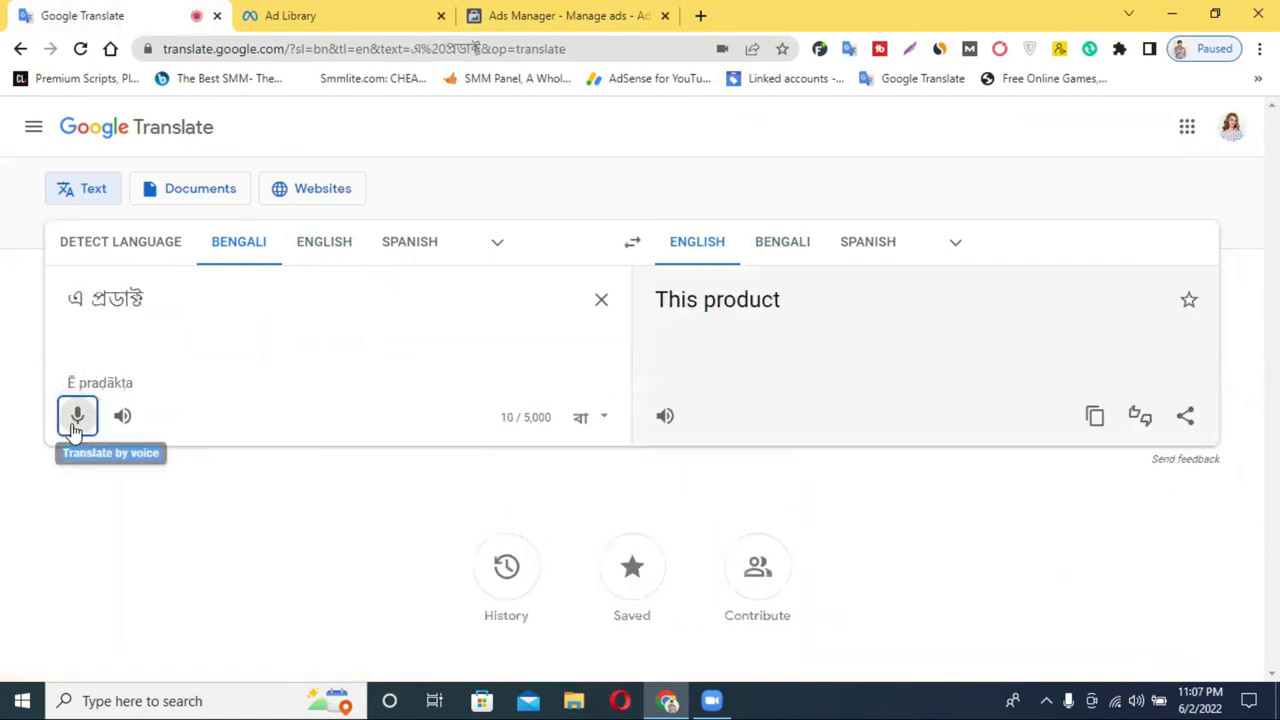
pyautogui.click(74, 424)
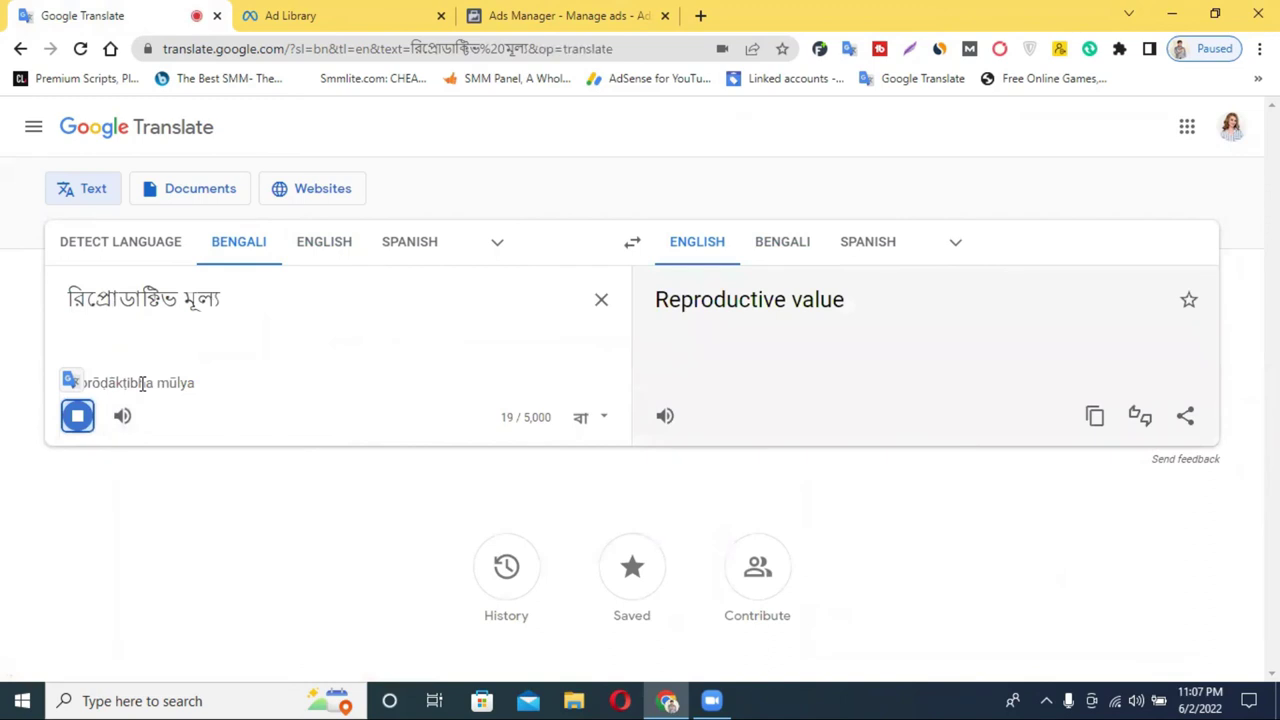
pyautogui.click(74, 426)
pyautogui.click(74, 426)
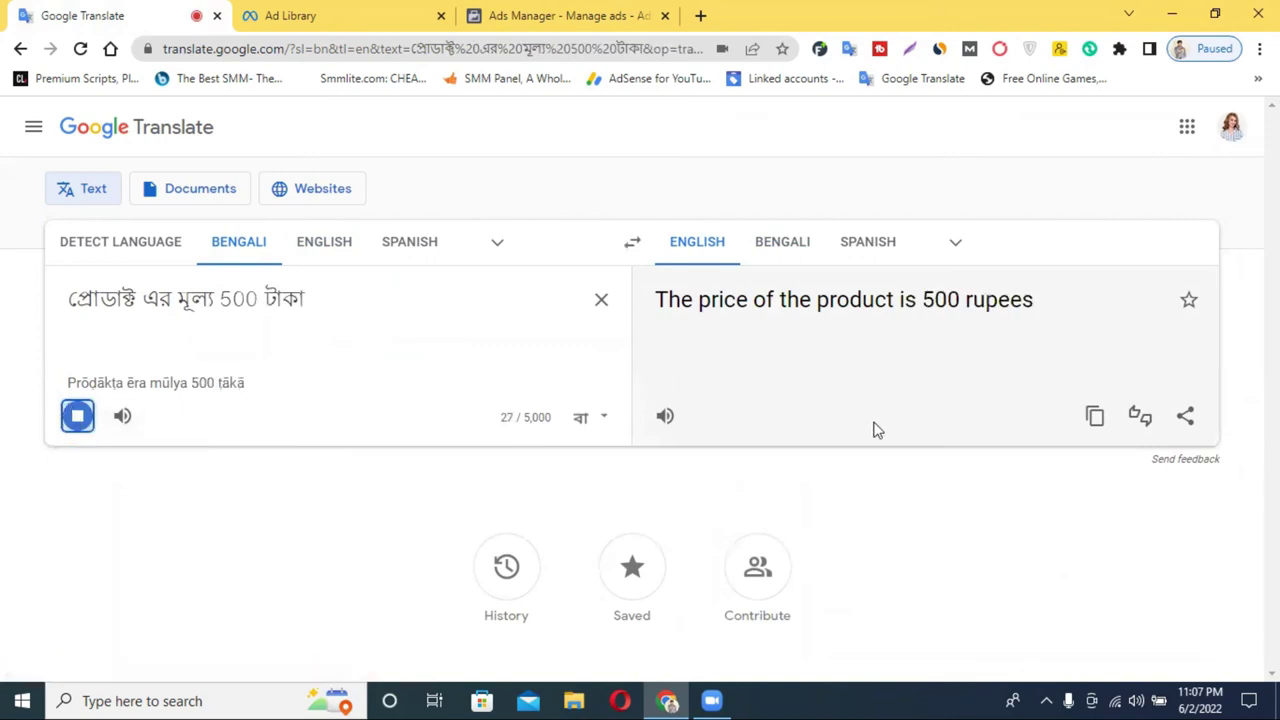
# Copy the Bengali price sentence and use it to replace the automated response in the Ads Manager message template
pyautogui.tripleClick(214, 298)
pyautogui.rightClick(214, 304)
pyautogui.click(281, 317)
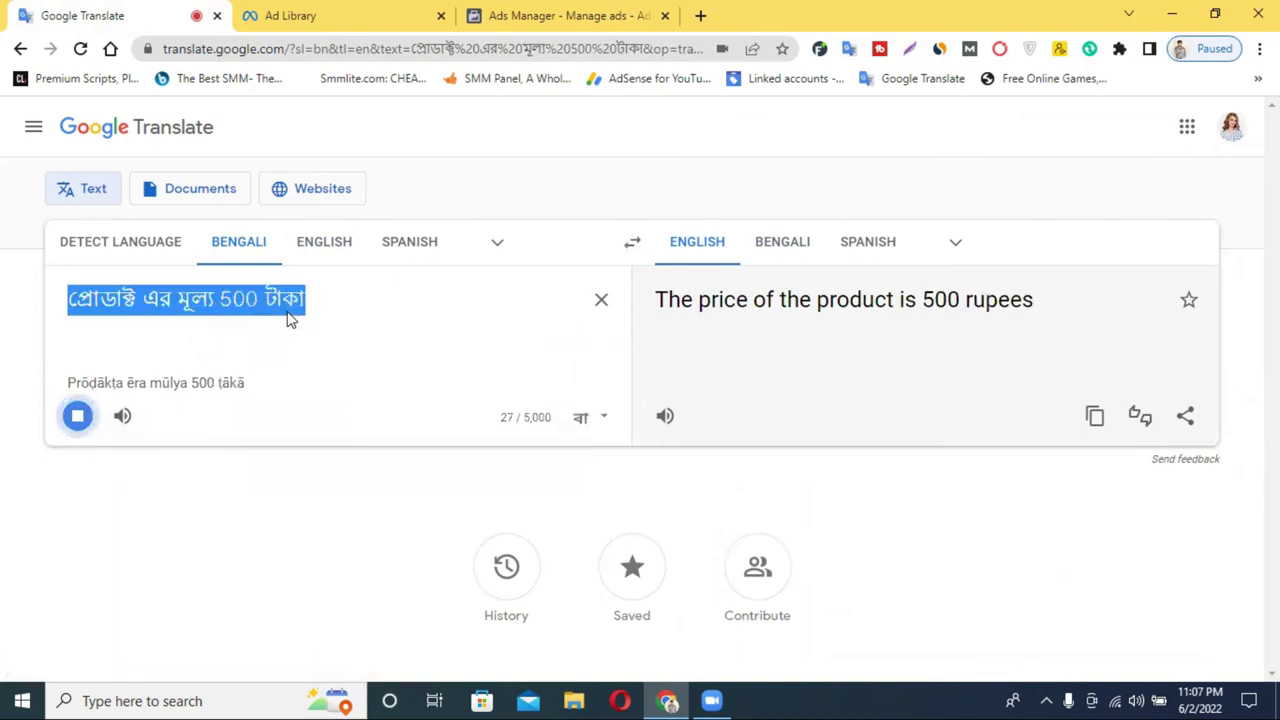
pyautogui.click(547, 12)
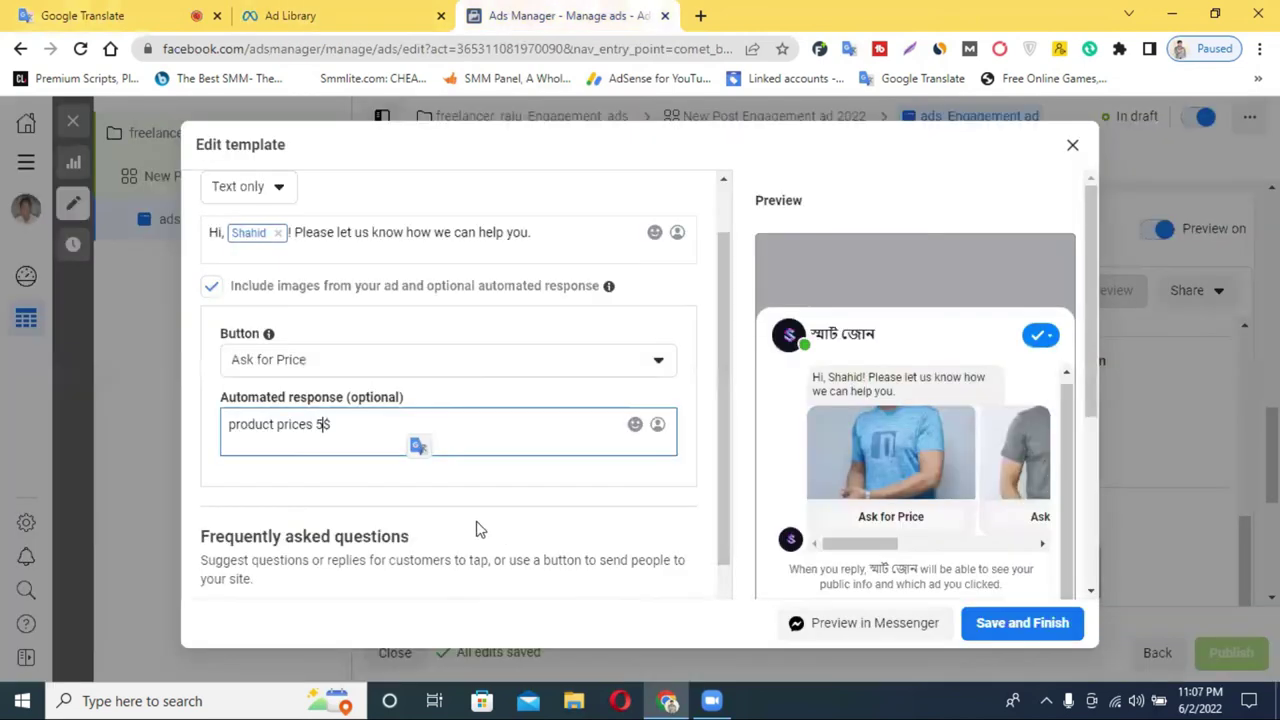
pyautogui.tripleClick(406, 427)
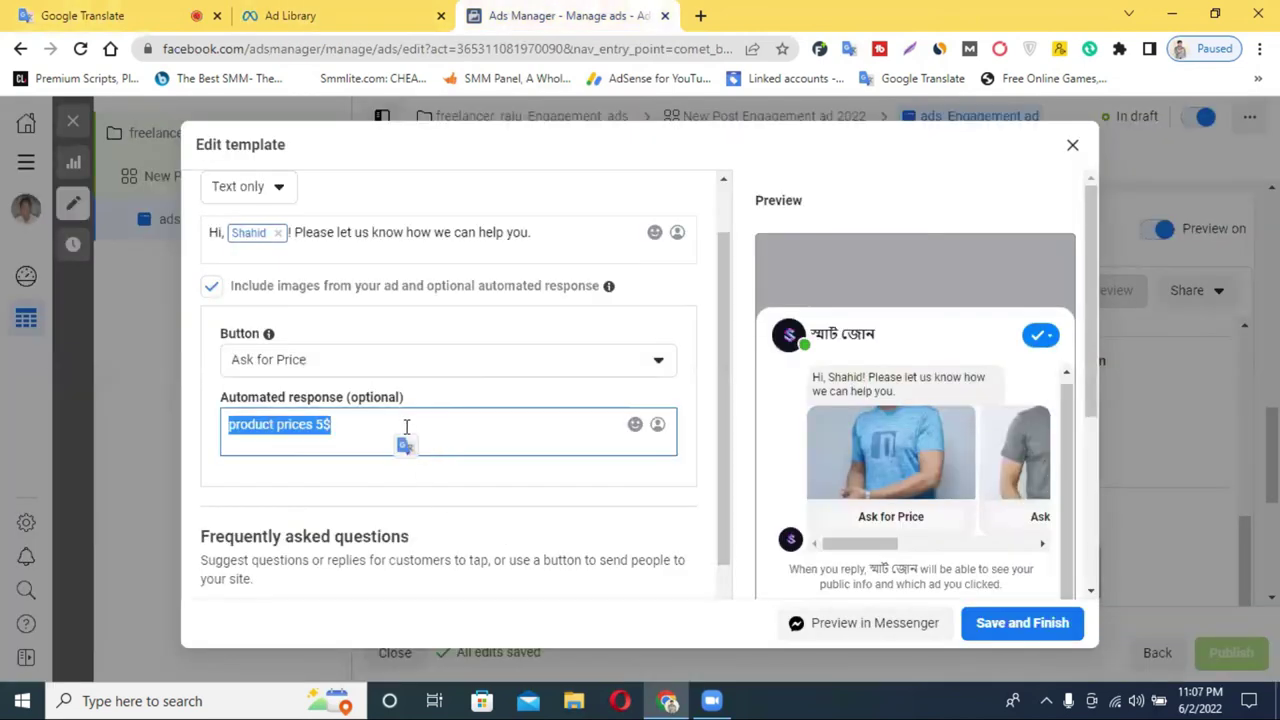
pyautogui.hotkey('ctrl', 'v')
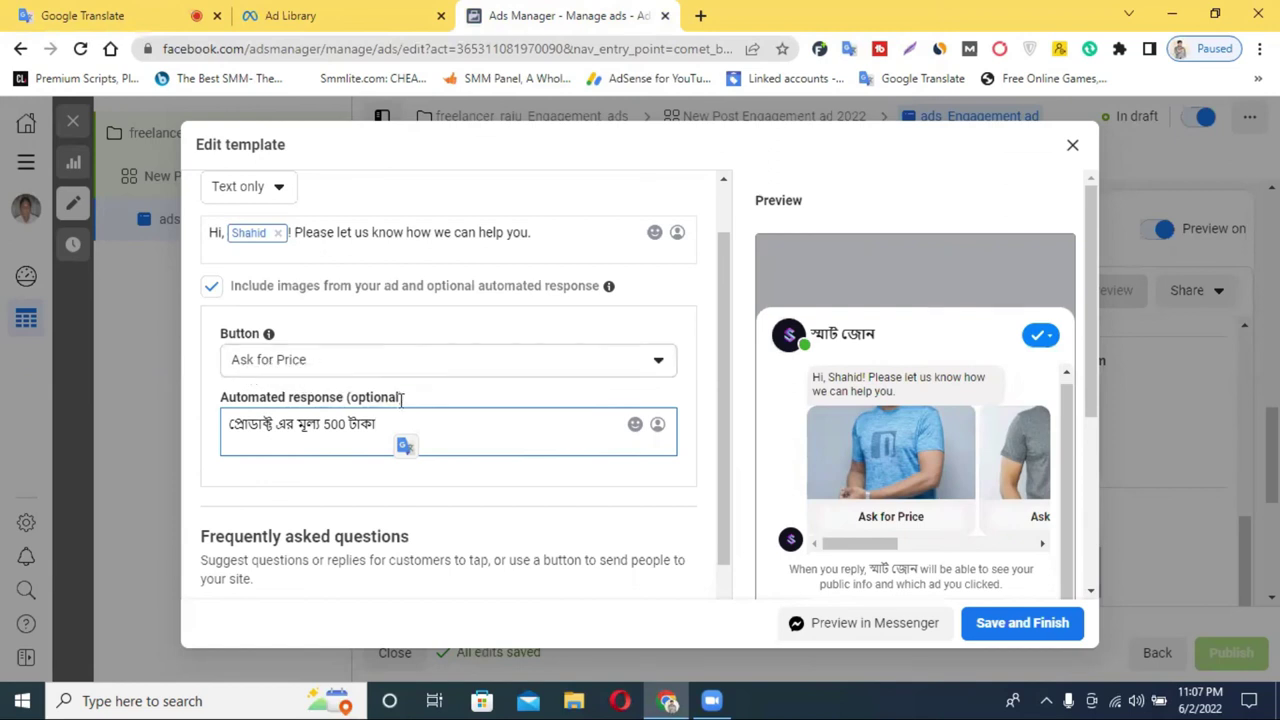
# Review the template's frequently asked questions, their optional automated responses and the Messenger preview
pyautogui.scroll(-1, 383, 364)
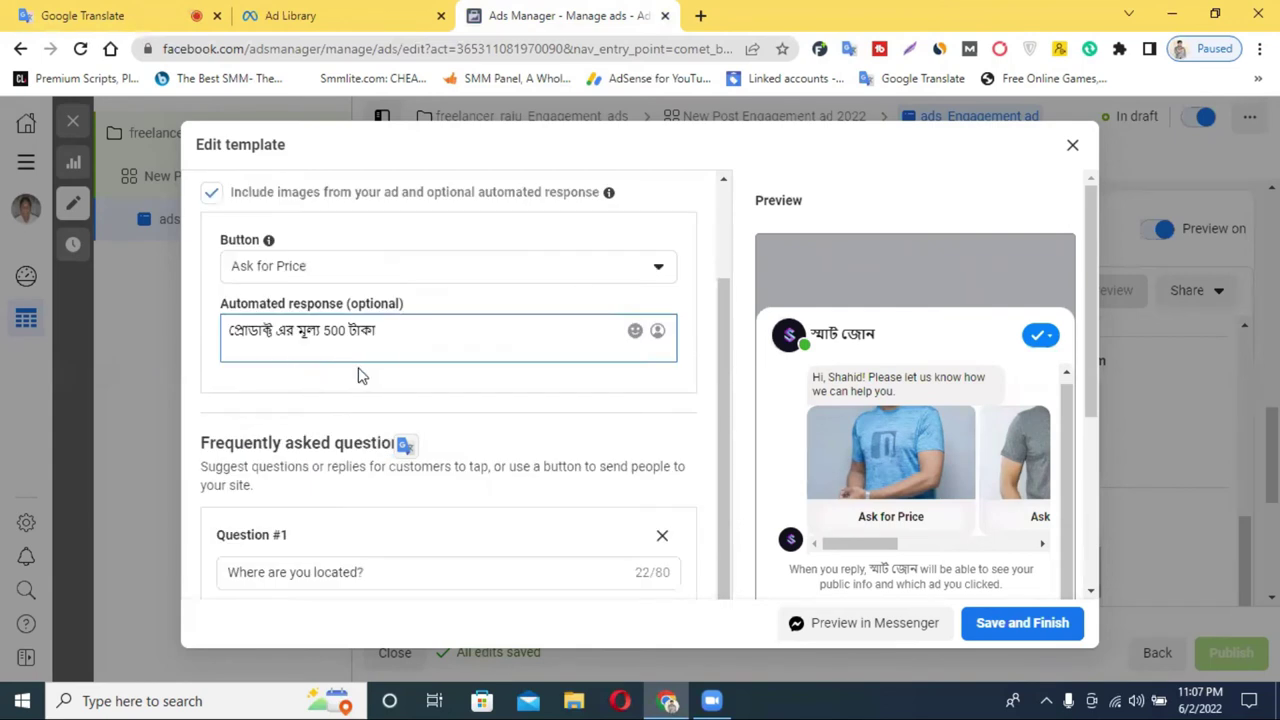
pyautogui.scroll(-2, 310, 383)
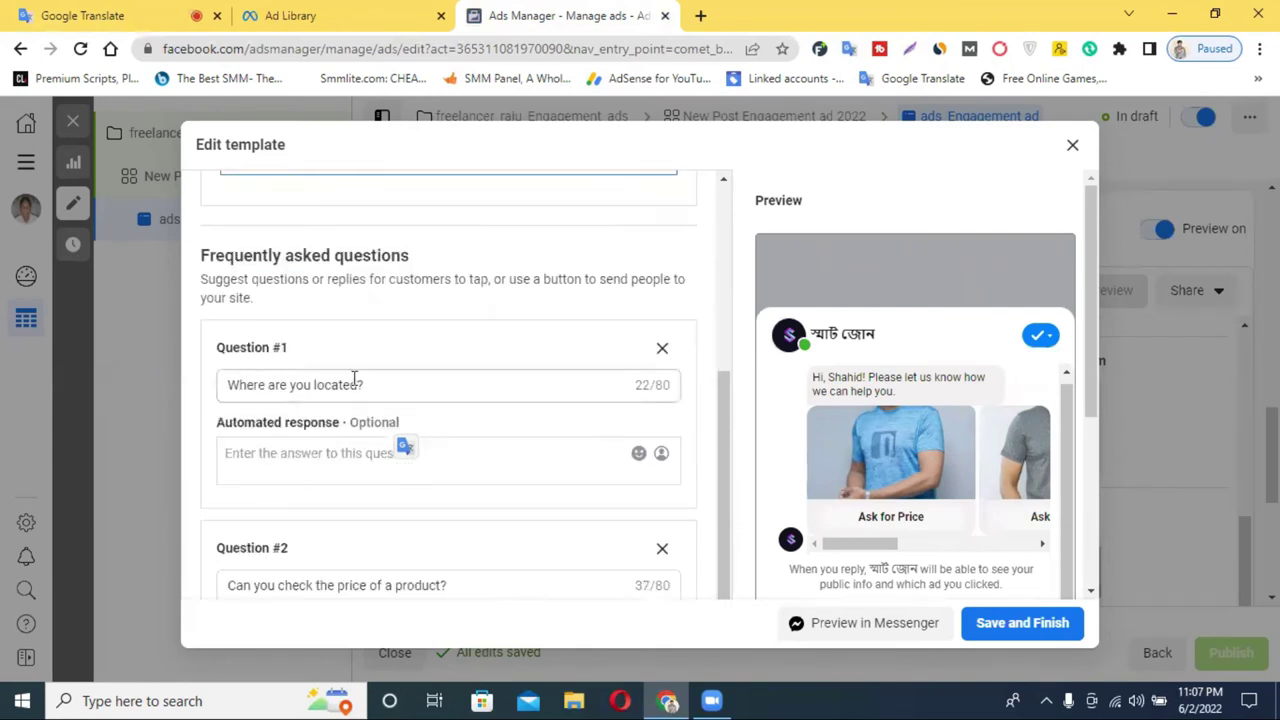
pyautogui.scroll(-1, 354, 380)
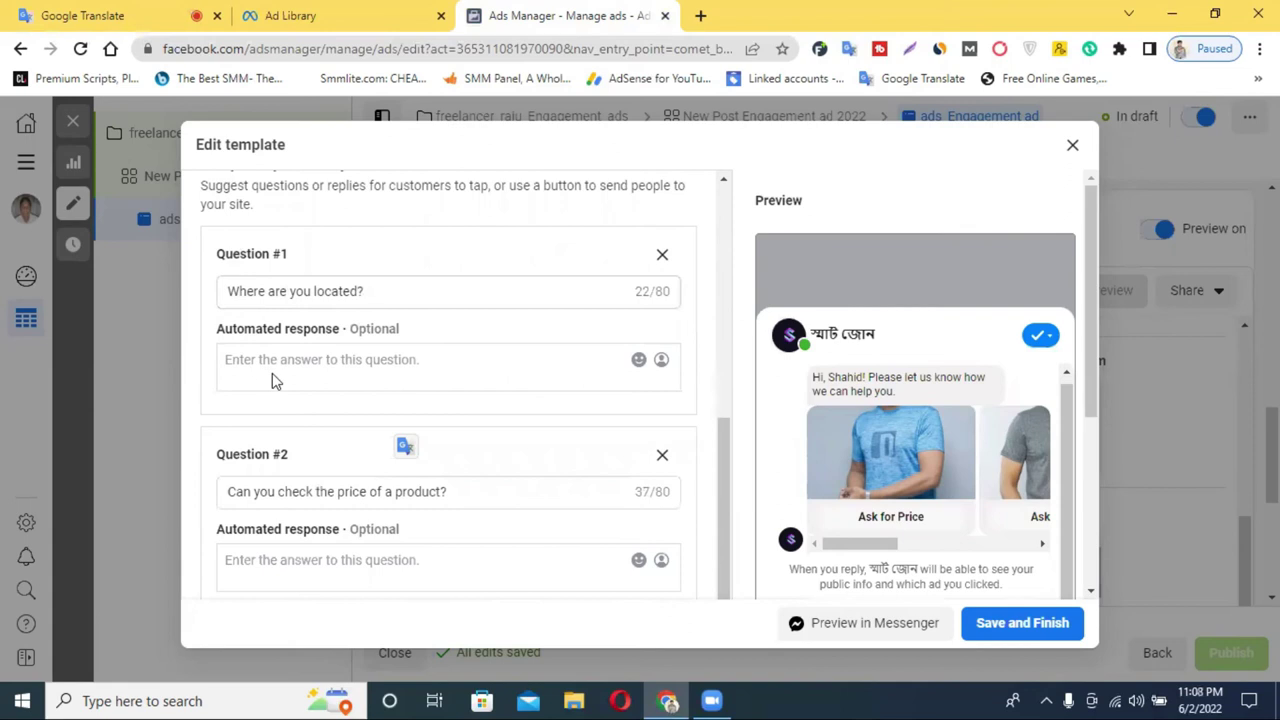
pyautogui.scroll(-2, 276, 381)
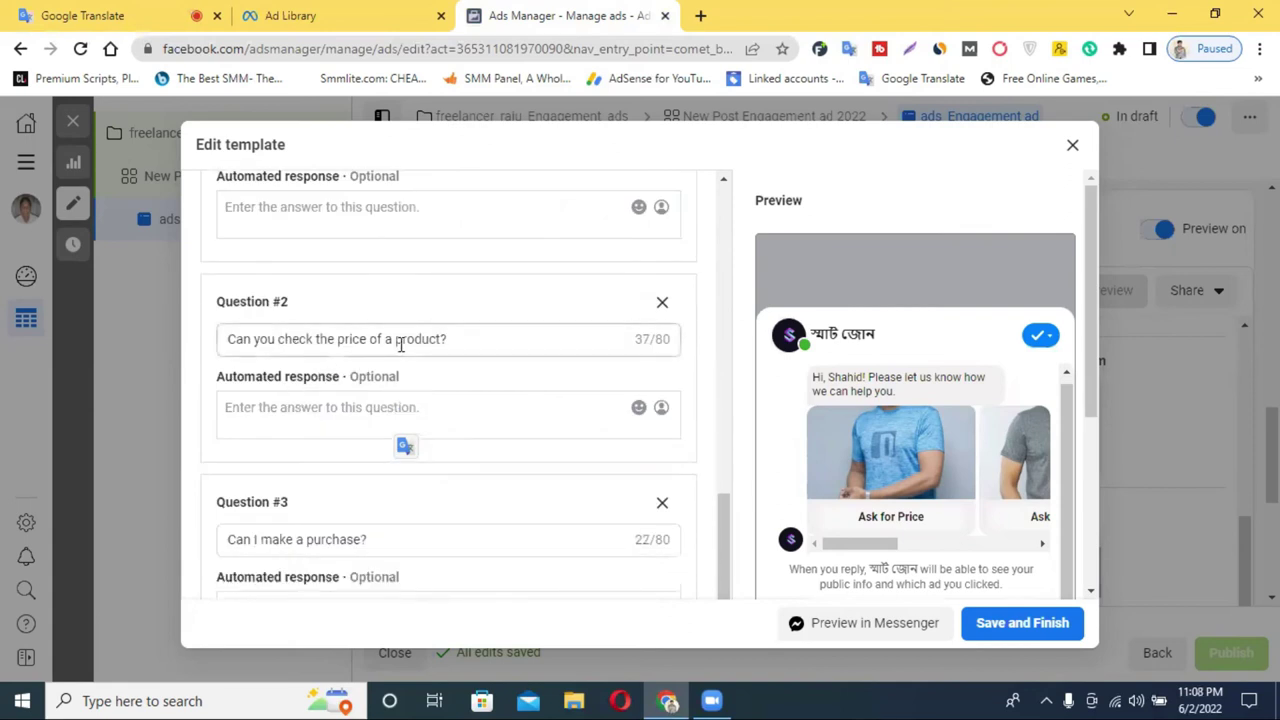
pyautogui.scroll(-1, 400, 340)
pyautogui.scroll(-2, 312, 420)
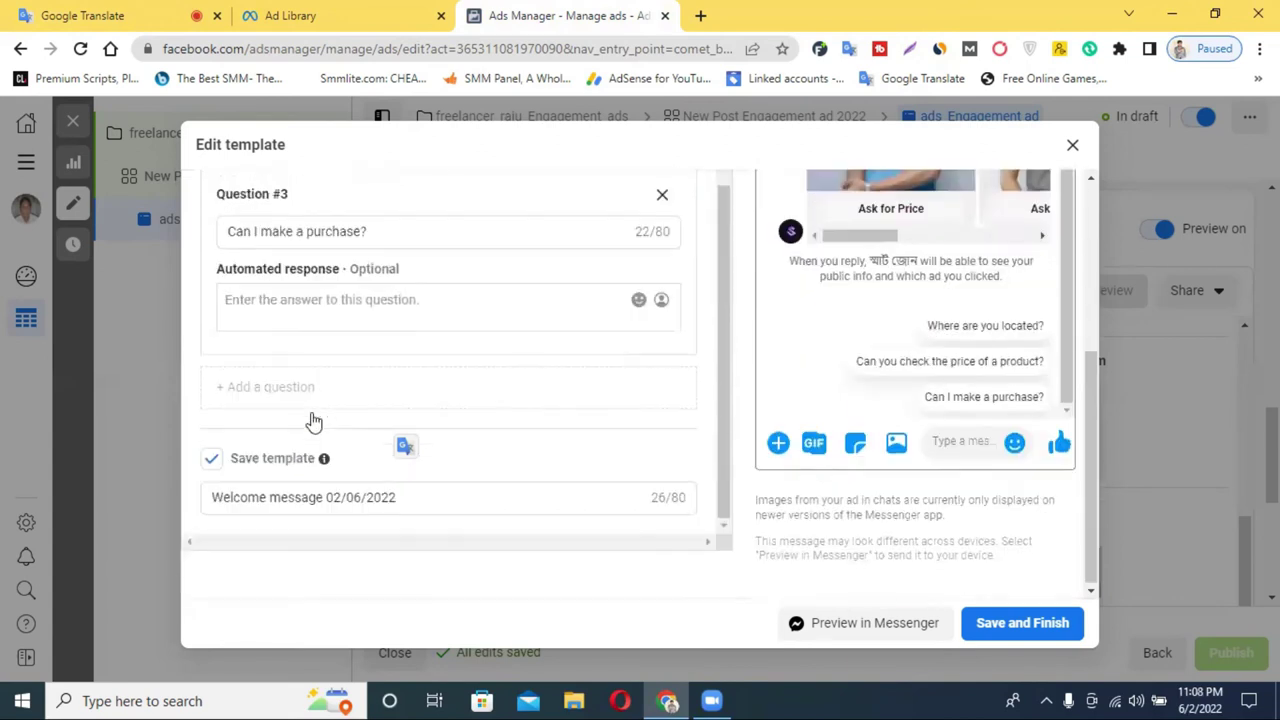
pyautogui.scroll(2, 312, 420)
pyautogui.scroll(5, 312, 420)
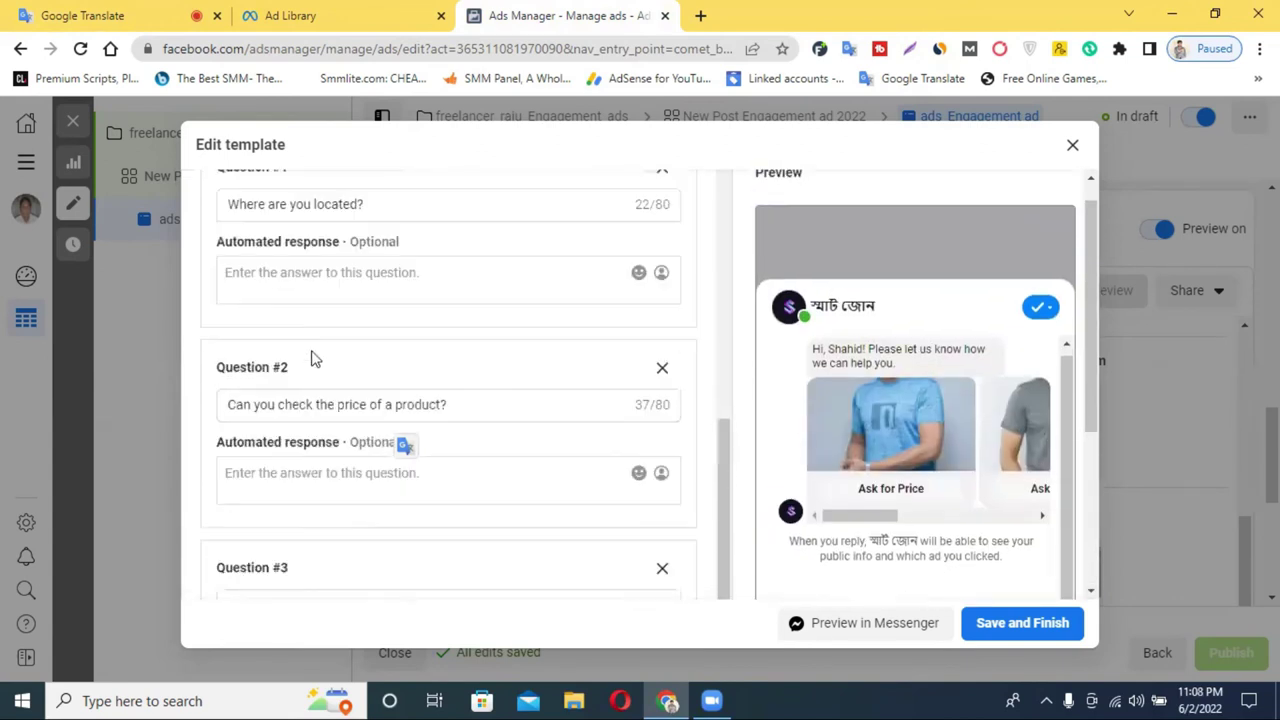
pyautogui.scroll(-4, 312, 357)
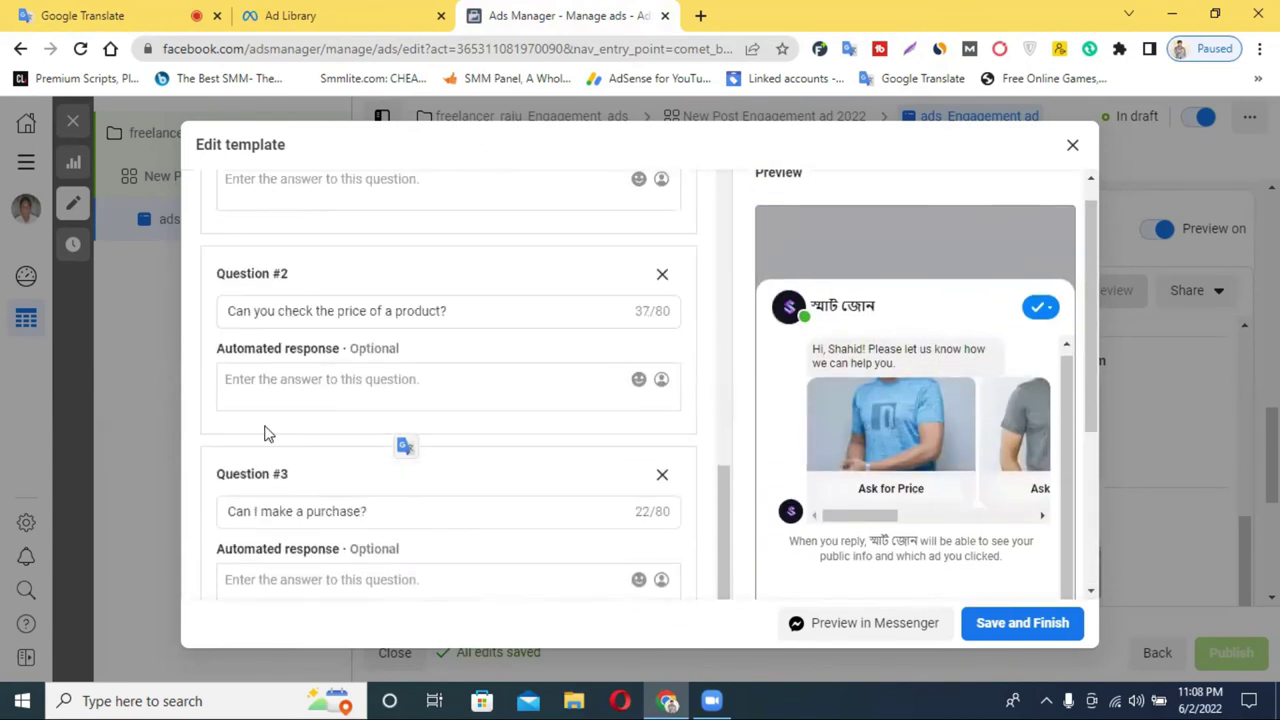
pyautogui.scroll(-3, 268, 433)
pyautogui.scroll(3, 466, 383)
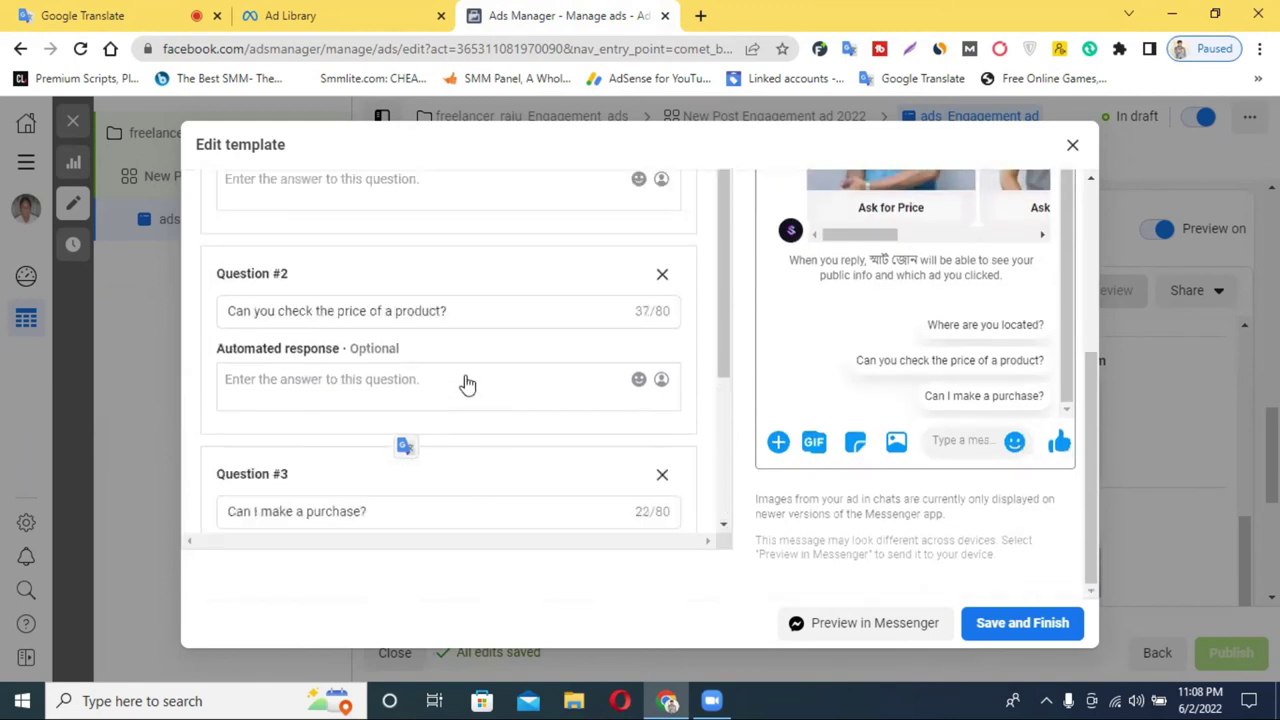
pyautogui.scroll(1, 424, 365)
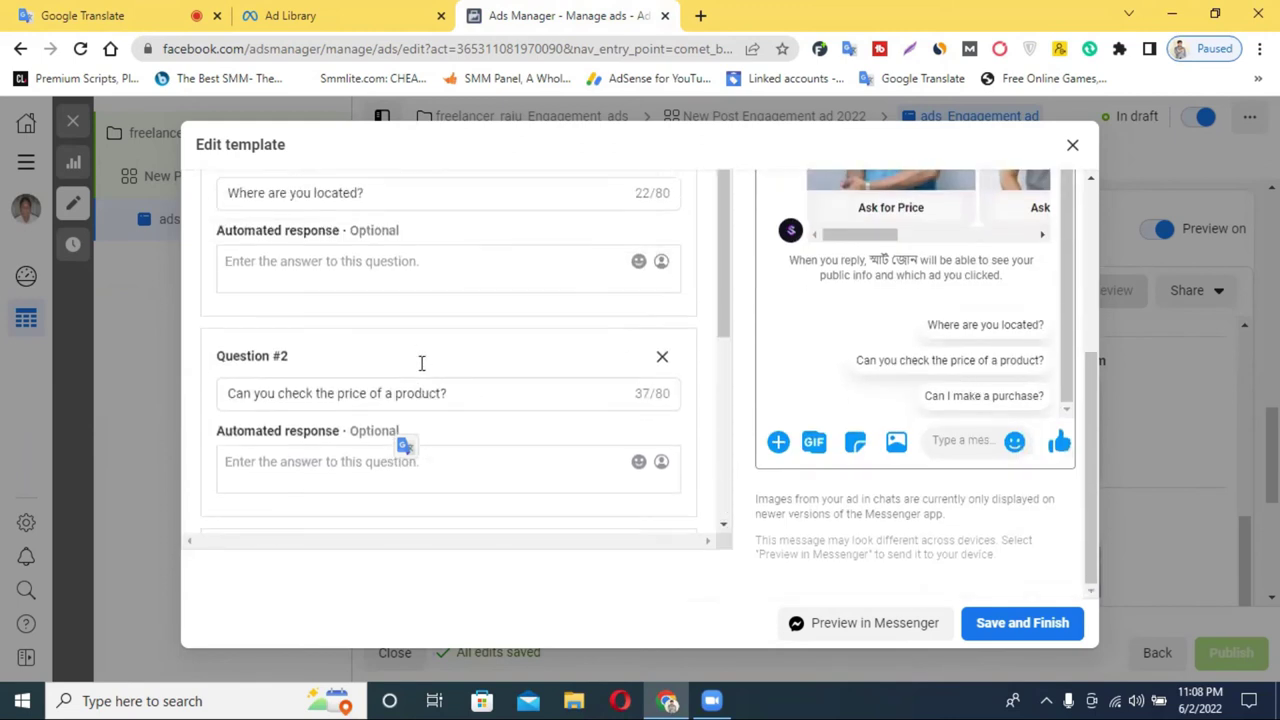
pyautogui.scroll(1, 409, 366)
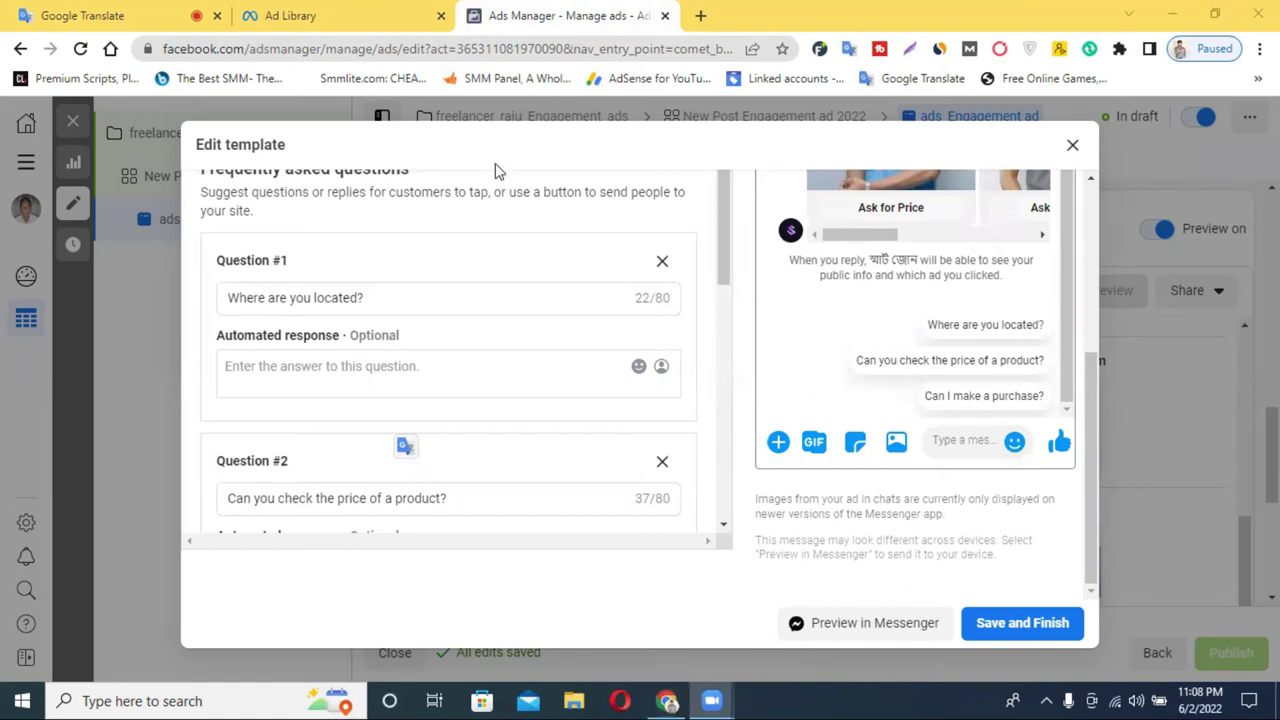
pyautogui.moveTo(818, 331); pyautogui.dragTo(855, 343)
pyautogui.click(791, 314)
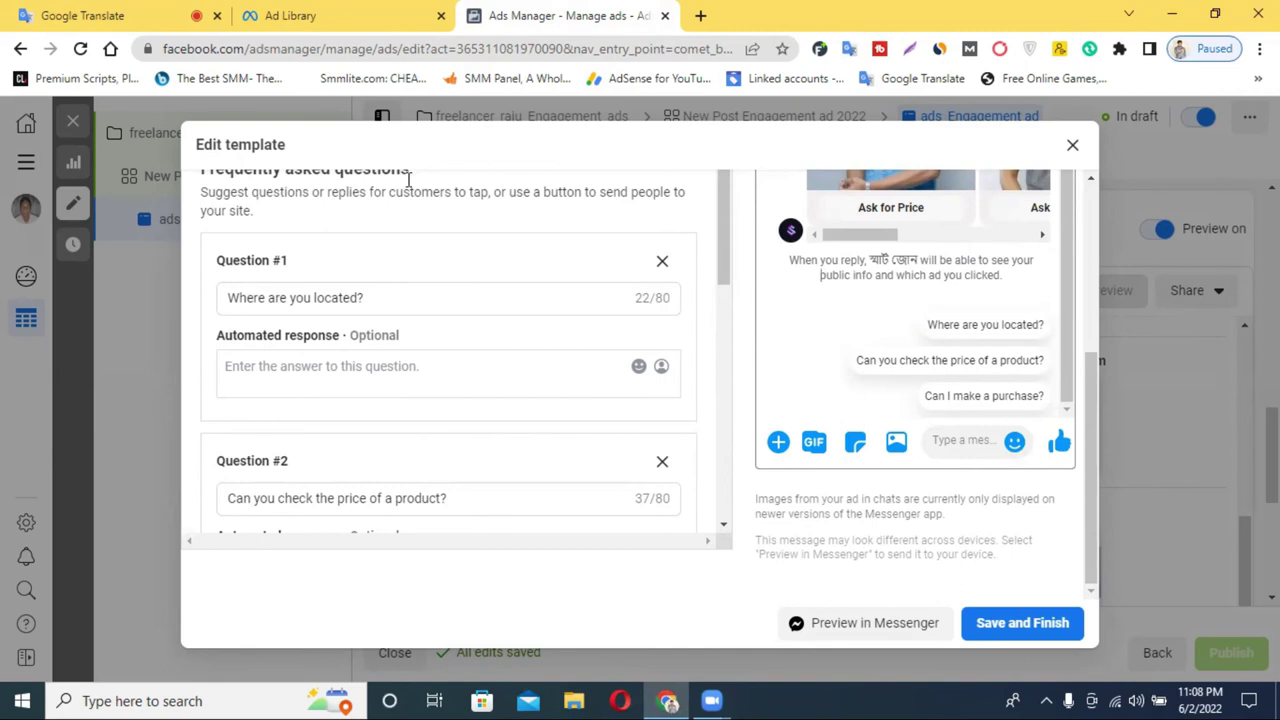
pyautogui.moveTo(600, 258)
pyautogui.mouseDown()
pyautogui.moveTo(808, 349)
pyautogui.moveTo(915, 324)
pyautogui.mouseUp()
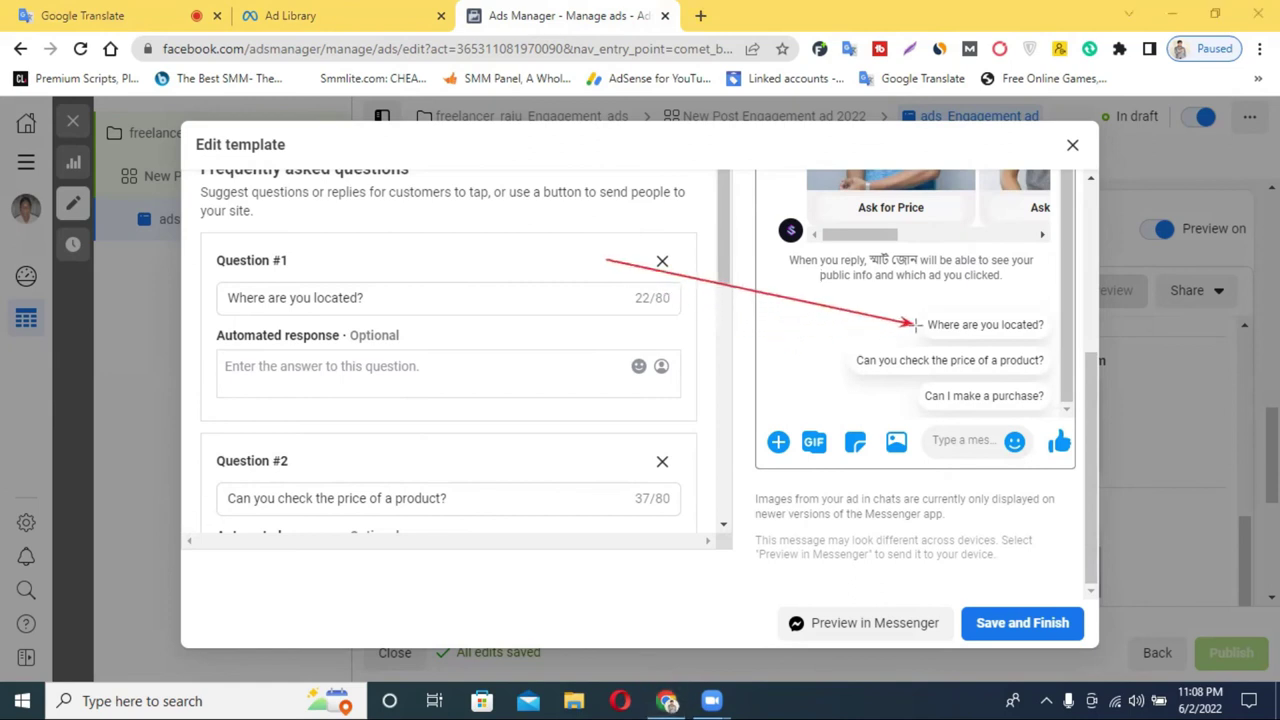
pyautogui.moveTo(664, 318); pyautogui.dragTo(838, 360)
pyautogui.moveTo(745, 384); pyautogui.dragTo(915, 396)
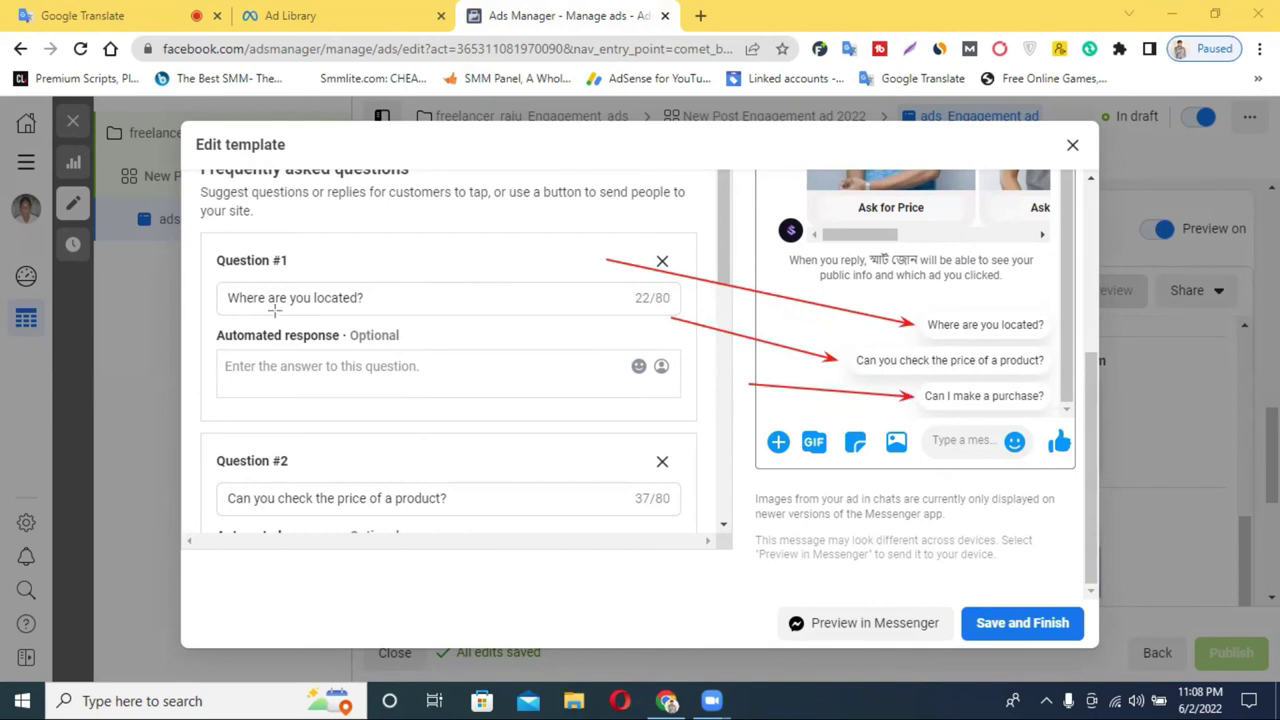
pyautogui.moveTo(430, 233); pyautogui.dragTo(283, 272)
pyautogui.moveTo(518, 306); pyautogui.dragTo(502, 318)
pyautogui.moveTo(458, 355); pyautogui.dragTo(285, 466)
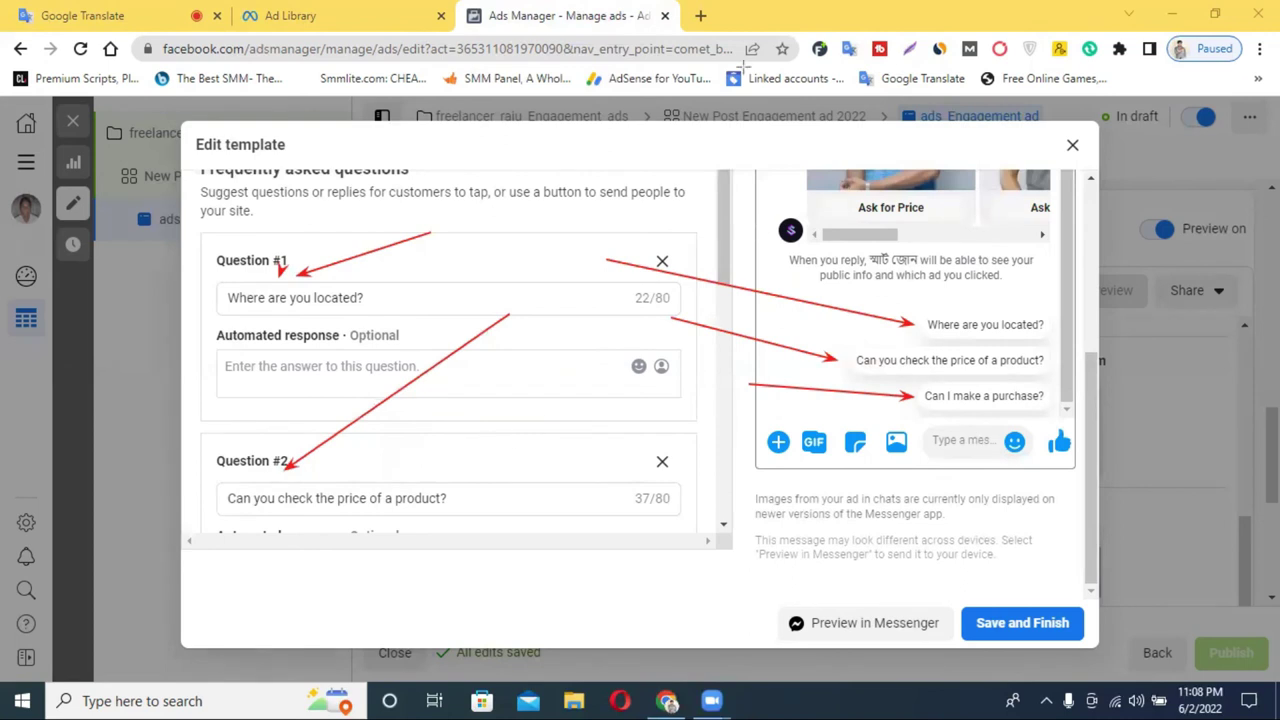
pyautogui.hotkey('ctrl', 'z')
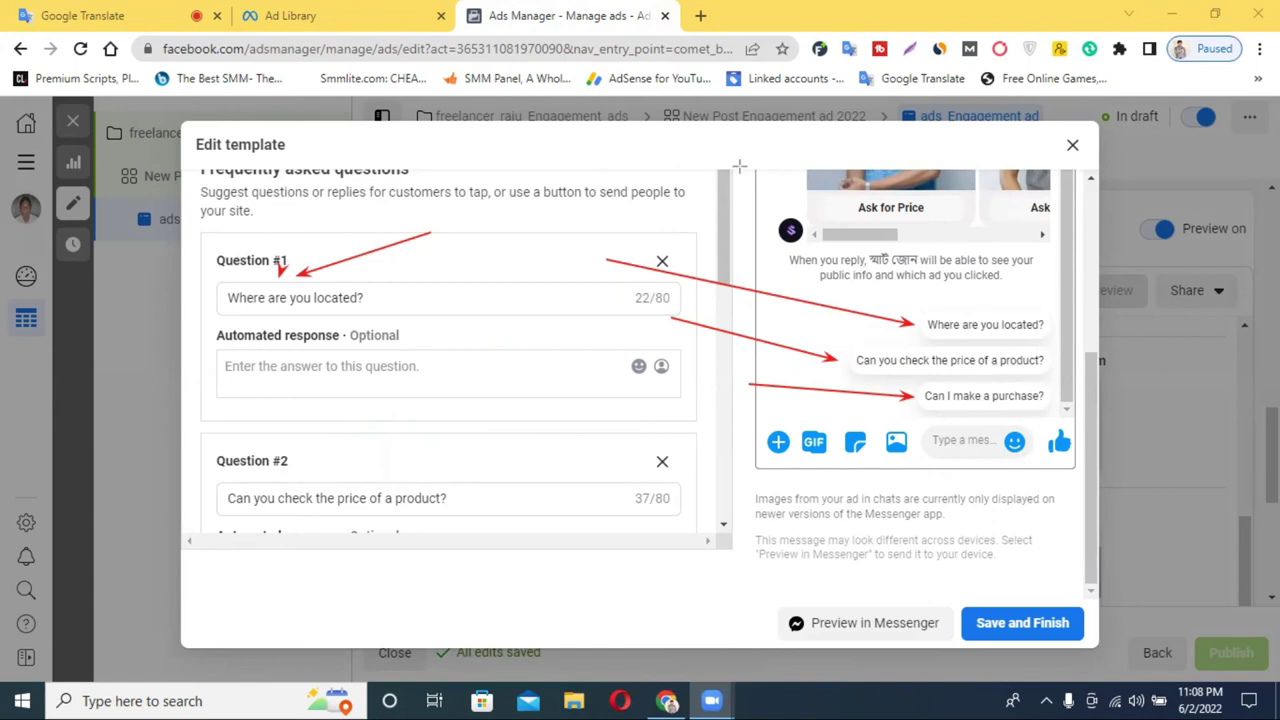
pyautogui.hotkey('ctrl', 'z')
pyautogui.hotkey('ctrl', 'z')
pyautogui.hotkey('ctrl', 'z')
pyautogui.hotkey('ctrl', 'z')
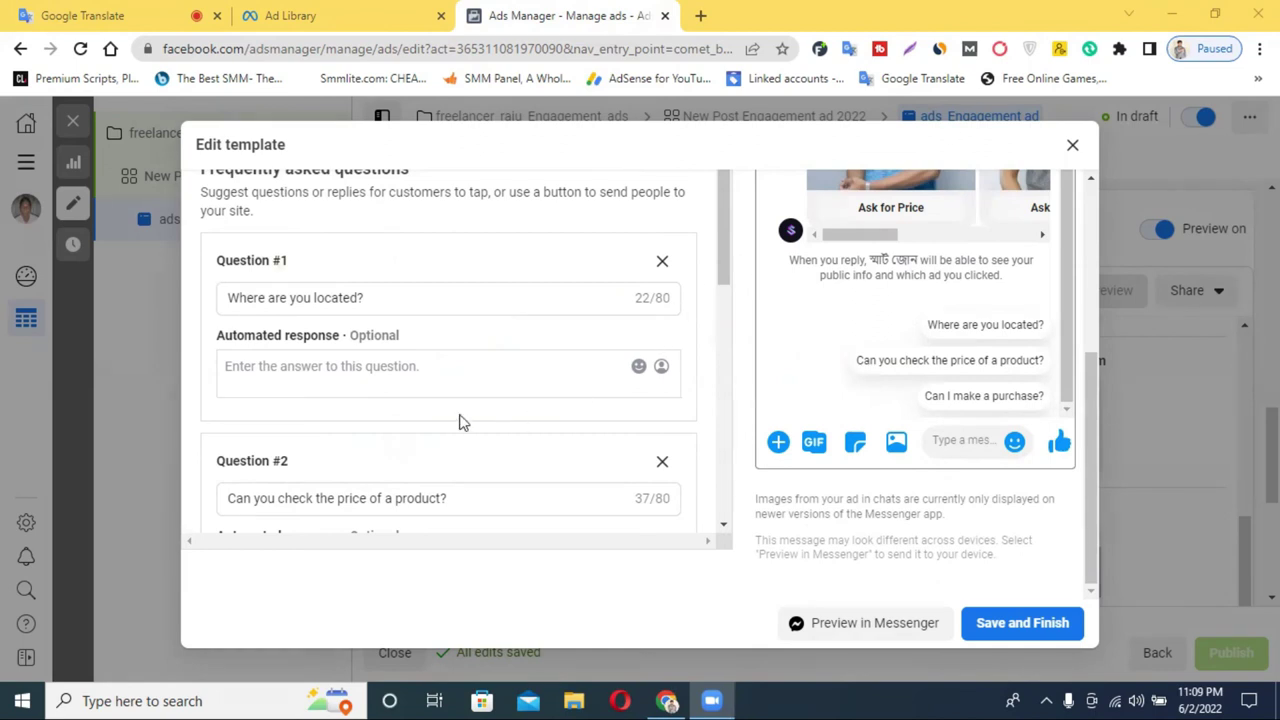
# Save and finish the message template under the name Welcome message 02/06/2022
pyautogui.scroll(-5, 451, 420)
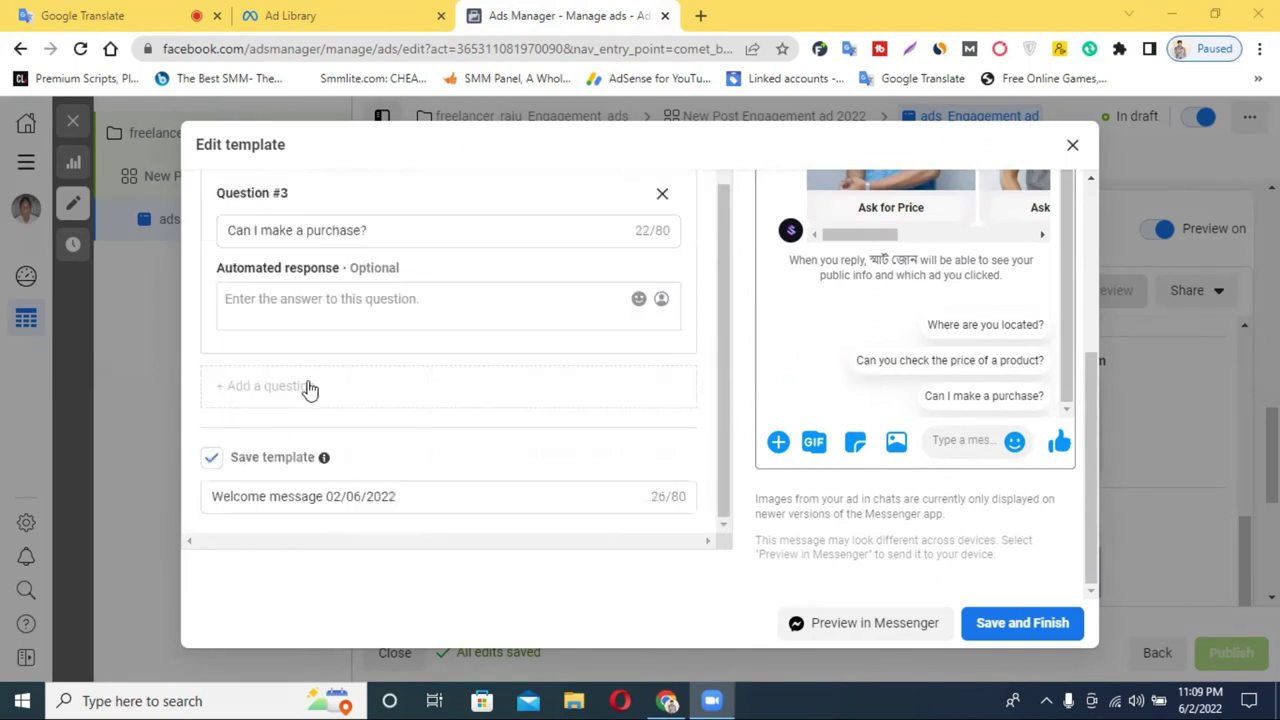
pyautogui.click(1030, 627)
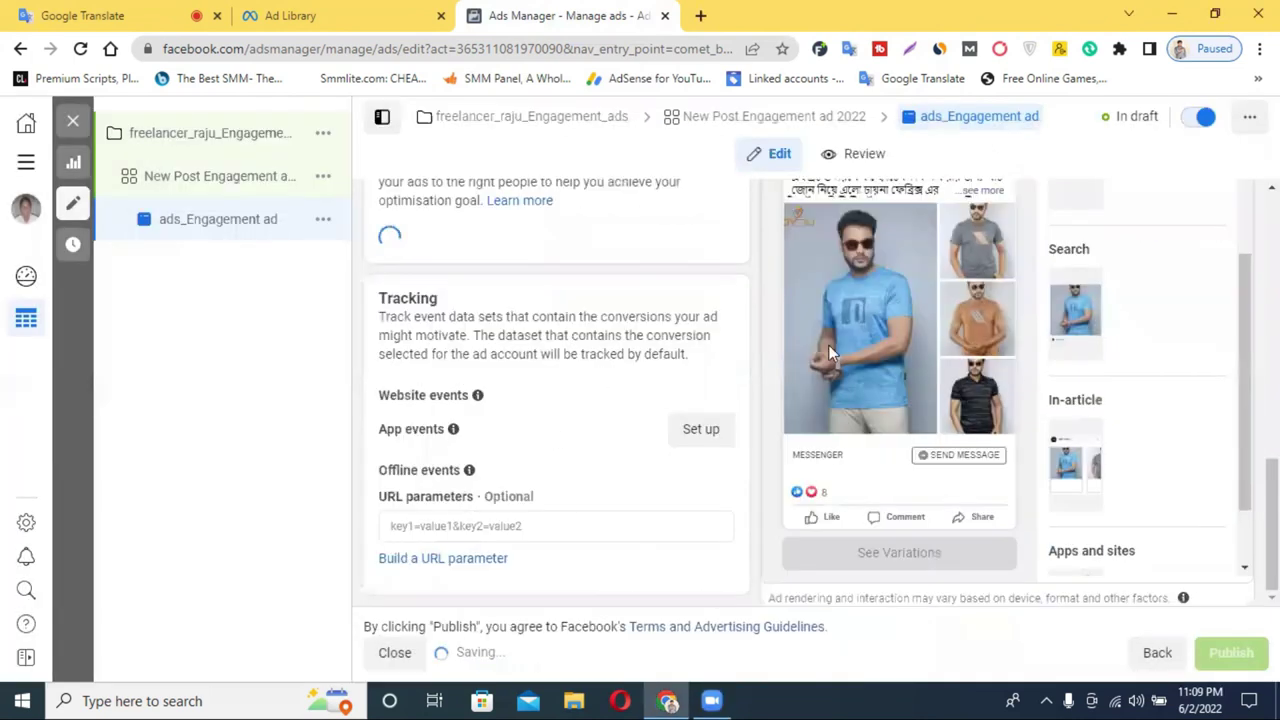
pyautogui.scroll(-3, 613, 443)
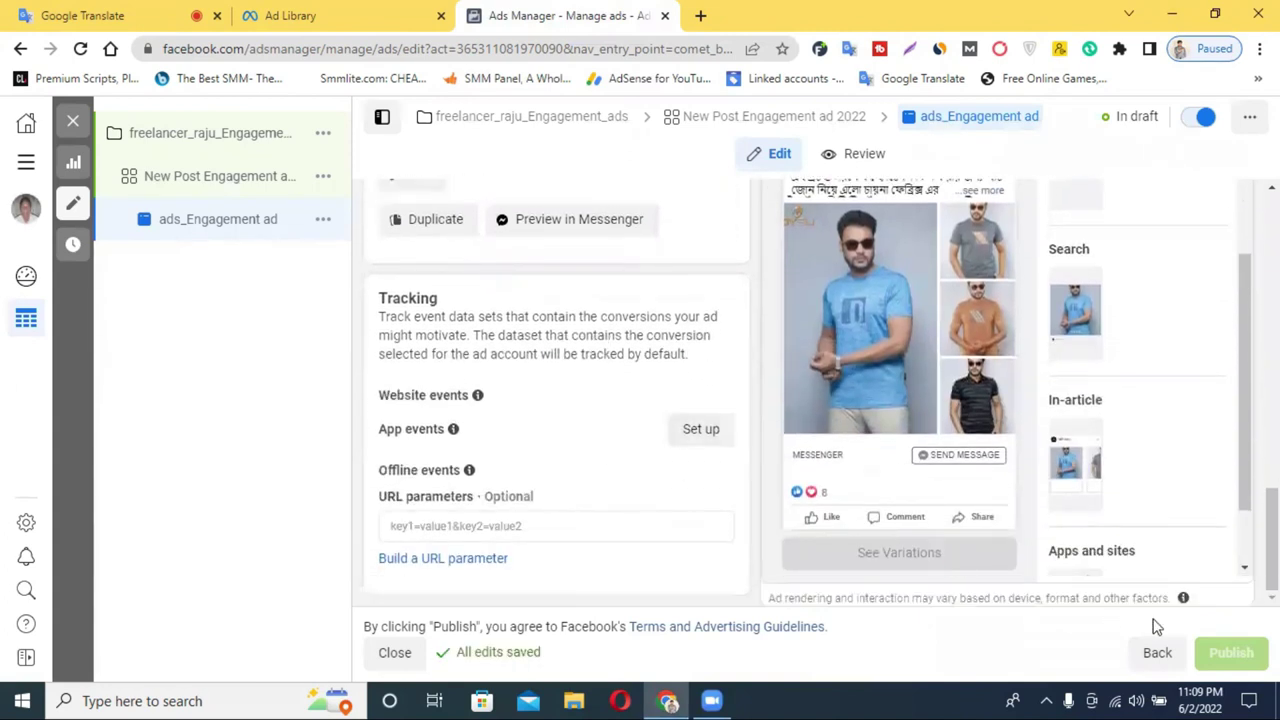
# Review the ad's selected message template, Send Message call to action, chosen post and ad setup options
pyautogui.scroll(5, 737, 451)
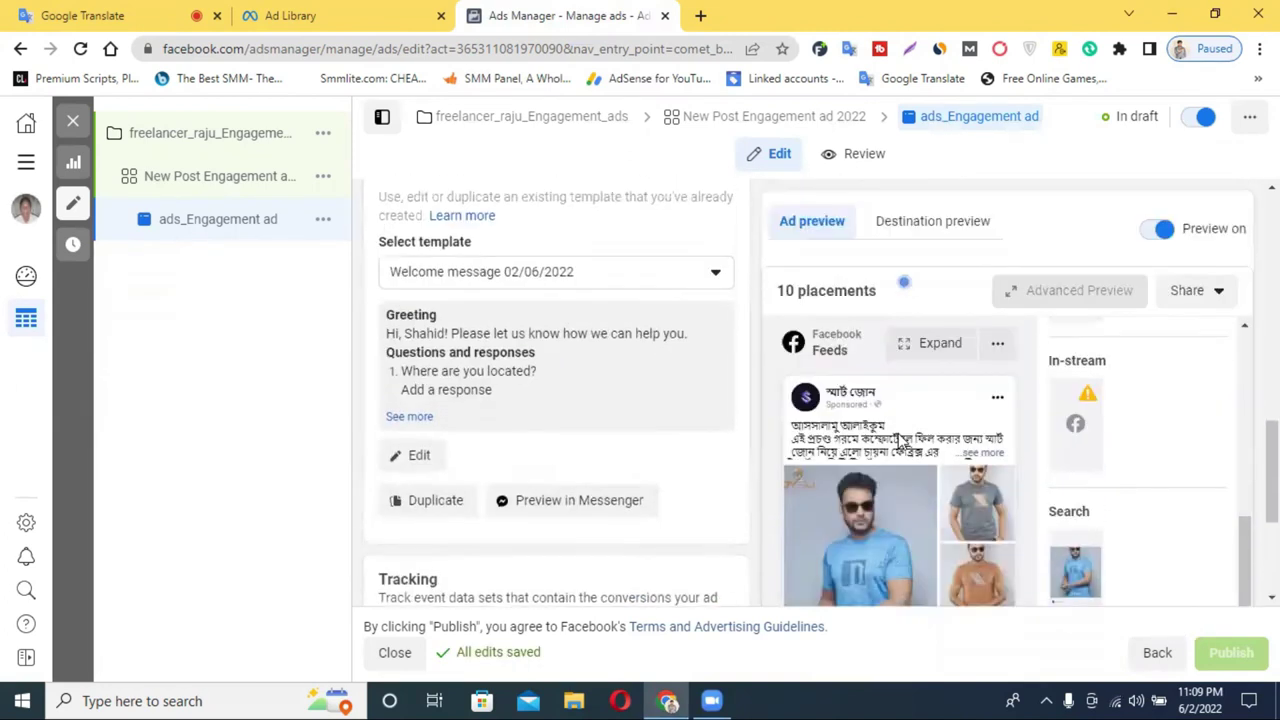
pyautogui.click(569, 278)
pyautogui.click(569, 278)
pyautogui.scroll(-3, 935, 414)
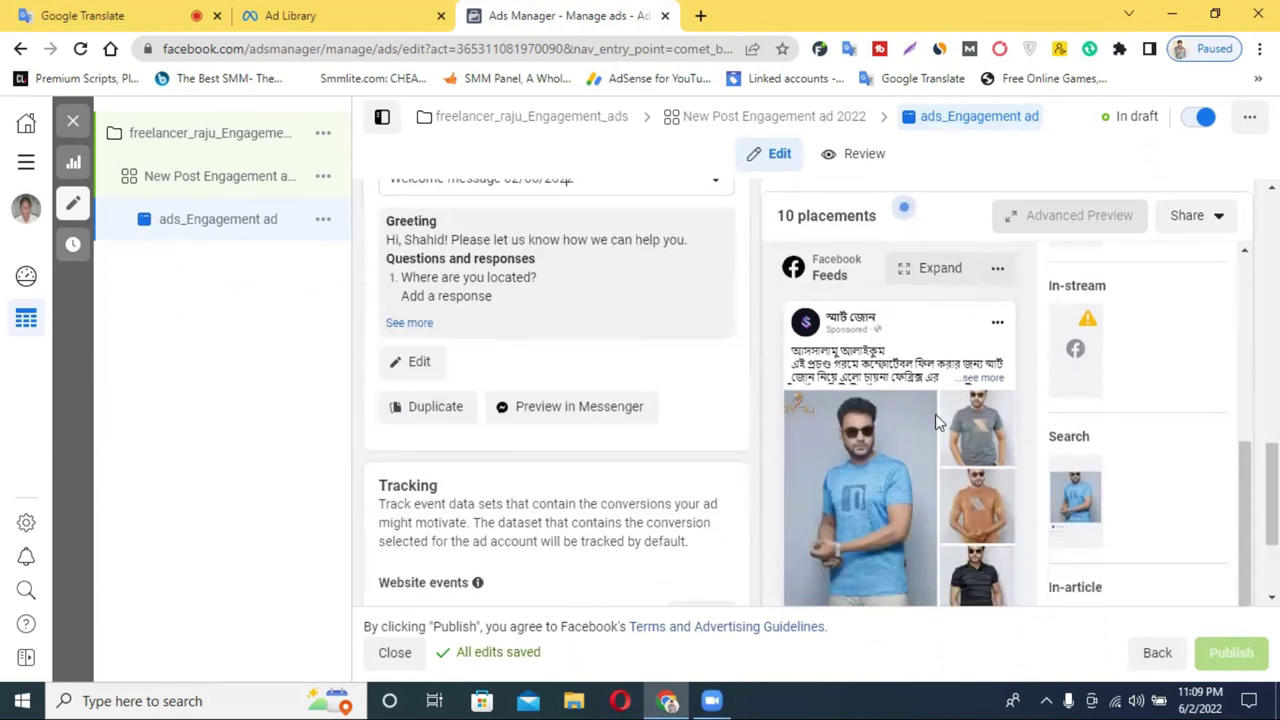
pyautogui.scroll(3, 508, 403)
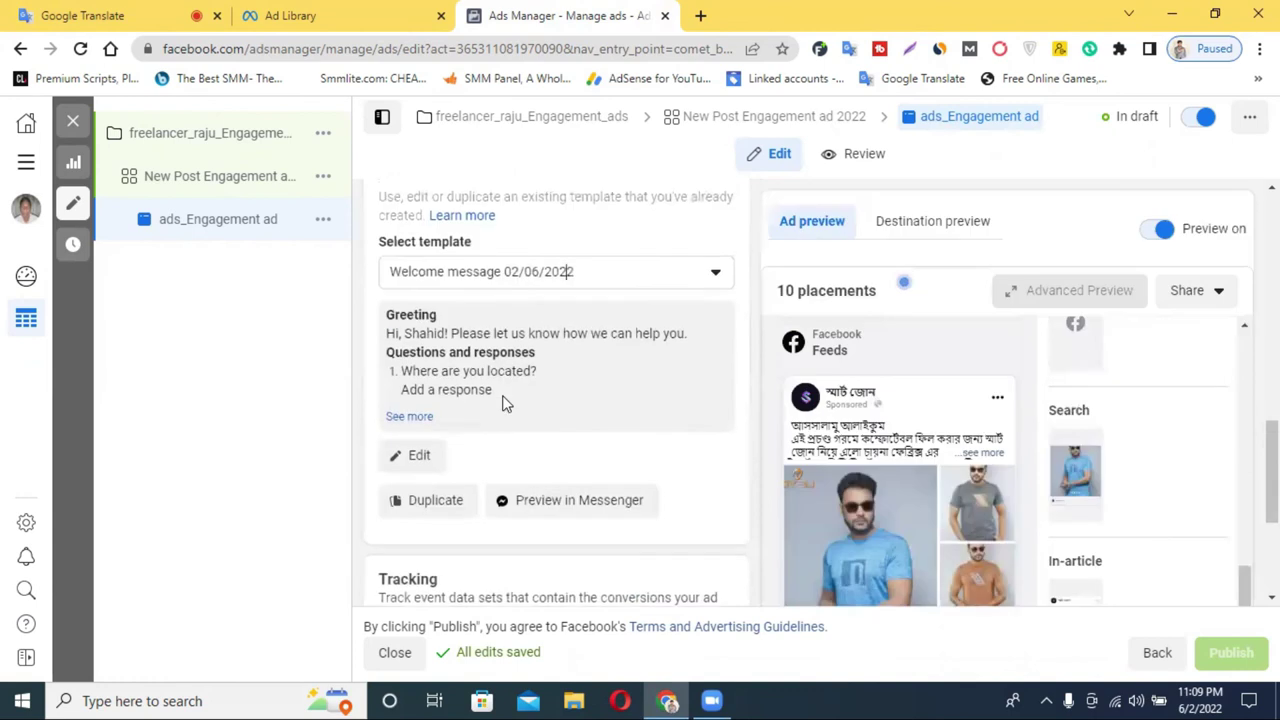
pyautogui.scroll(3, 505, 401)
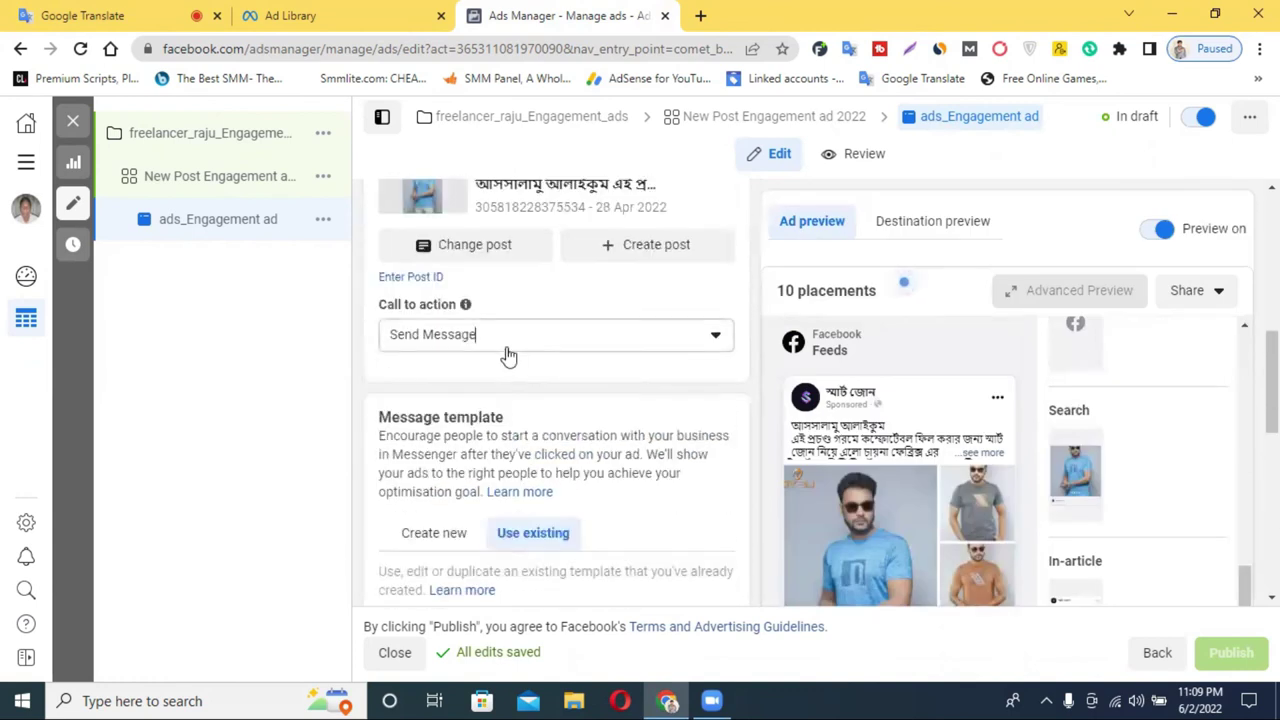
pyautogui.click(505, 345)
pyautogui.click(430, 413)
pyautogui.scroll(3, 530, 350)
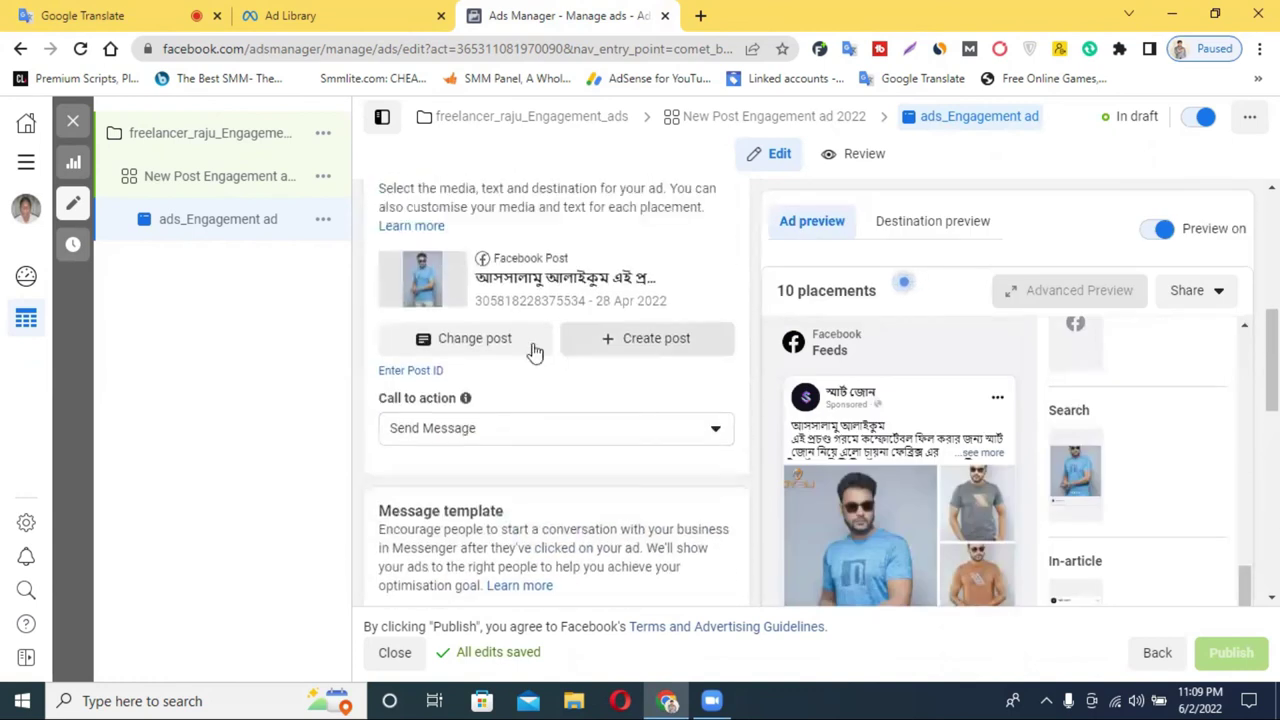
pyautogui.click(490, 288)
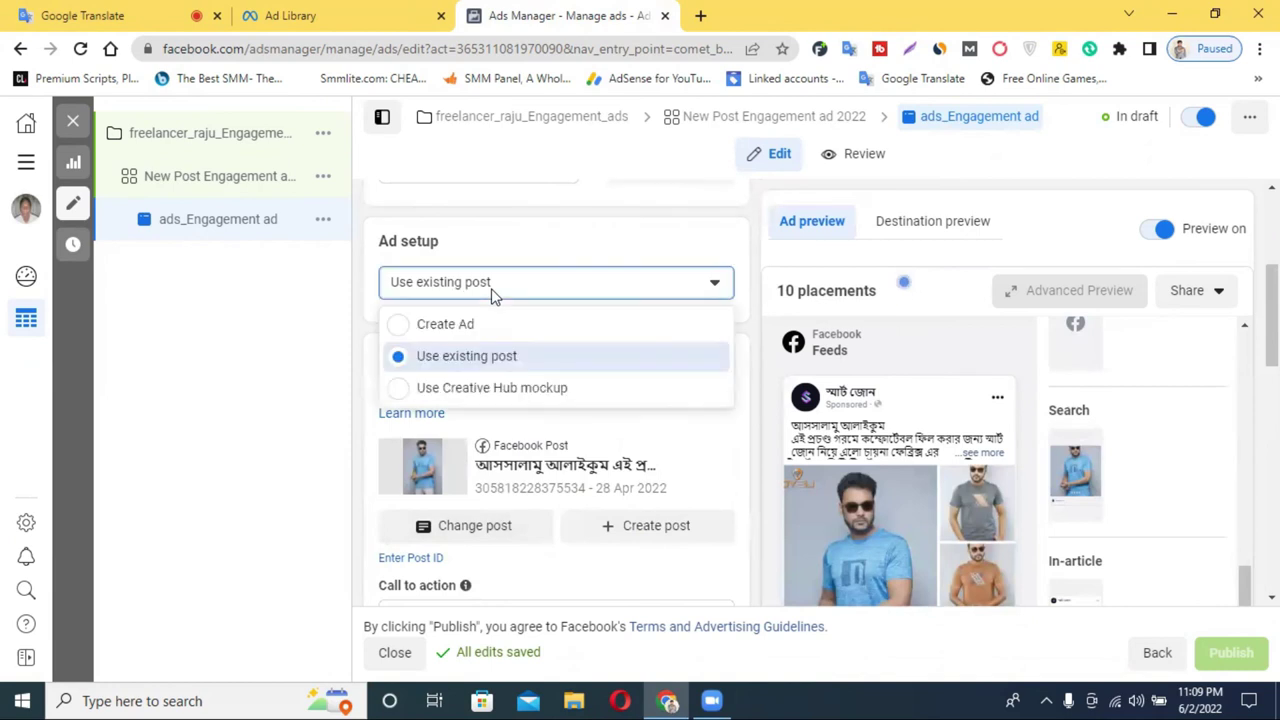
pyautogui.scroll(2, 634, 366)
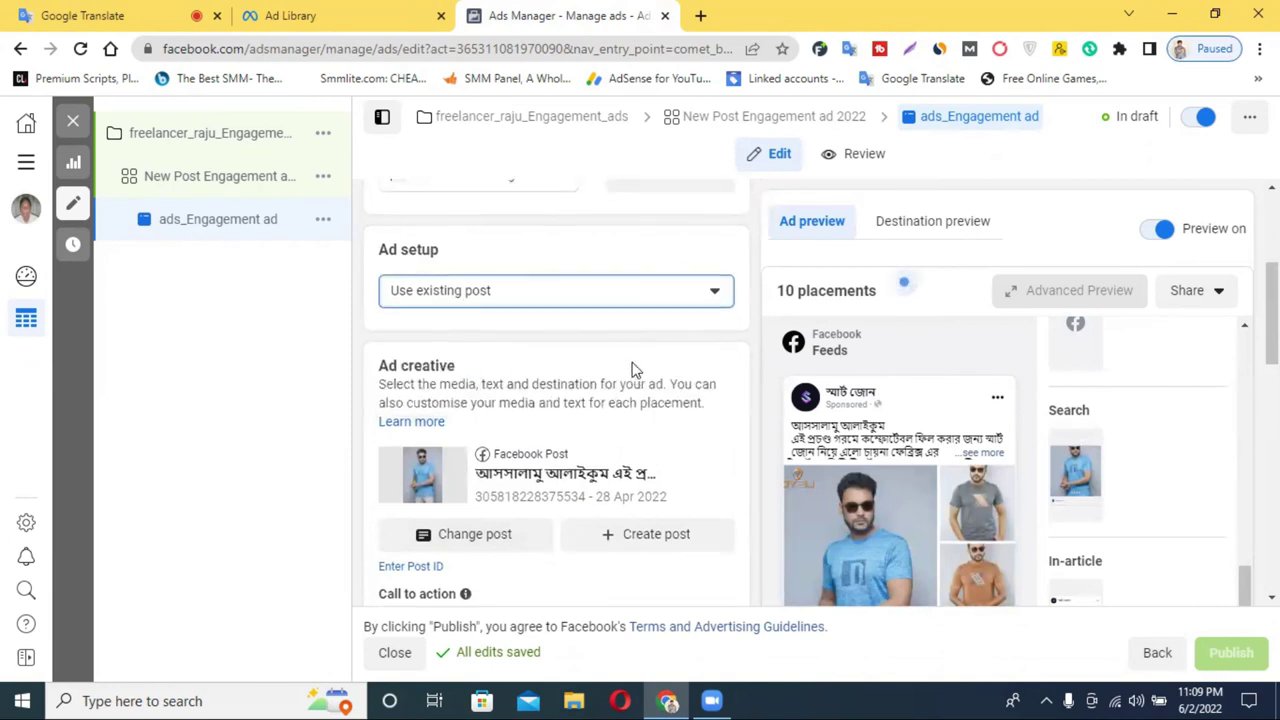
# Send a preview of the ad's message template to Messenger and dismiss the confirmation
pyautogui.scroll(-15, 686, 363)
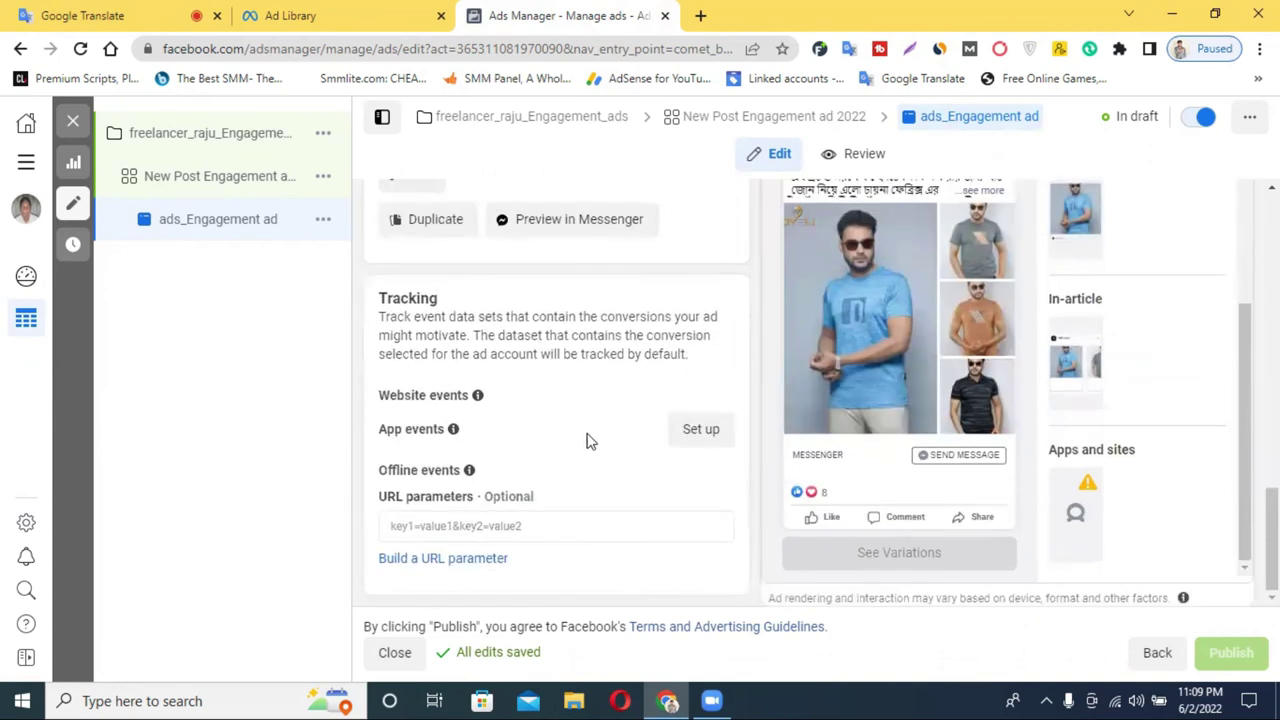
pyautogui.scroll(2, 591, 437)
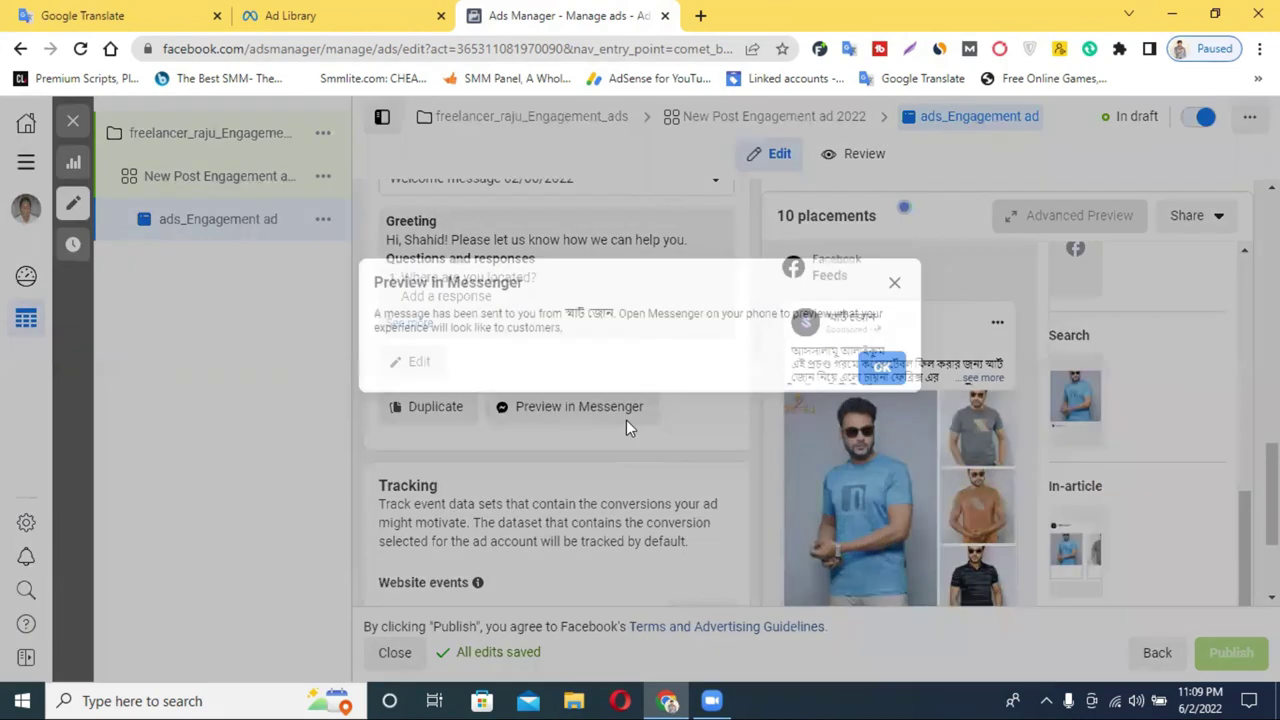
pyautogui.click(624, 418)
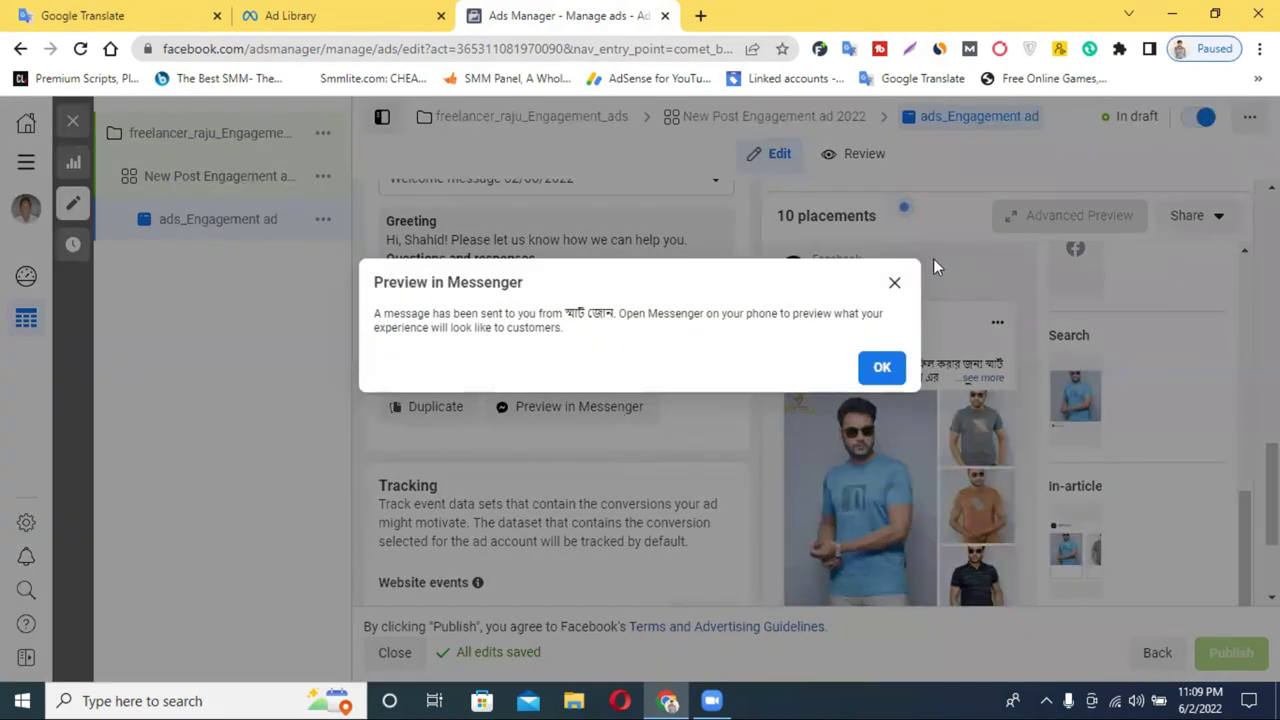
pyautogui.click(894, 282)
pyautogui.scroll(-2, 600, 400)
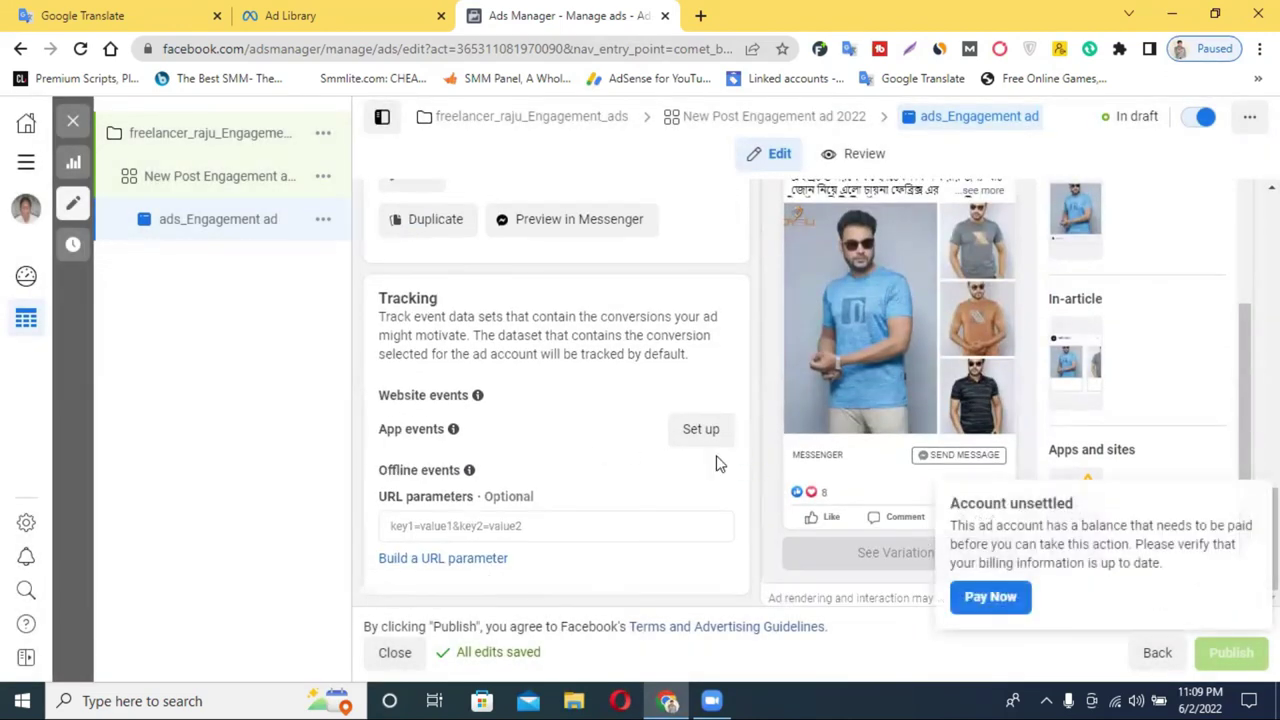
# Review the ad's message template, identity, tracking settings and Facebook Feeds preview from end to end
pyautogui.scroll(2, 588, 400)
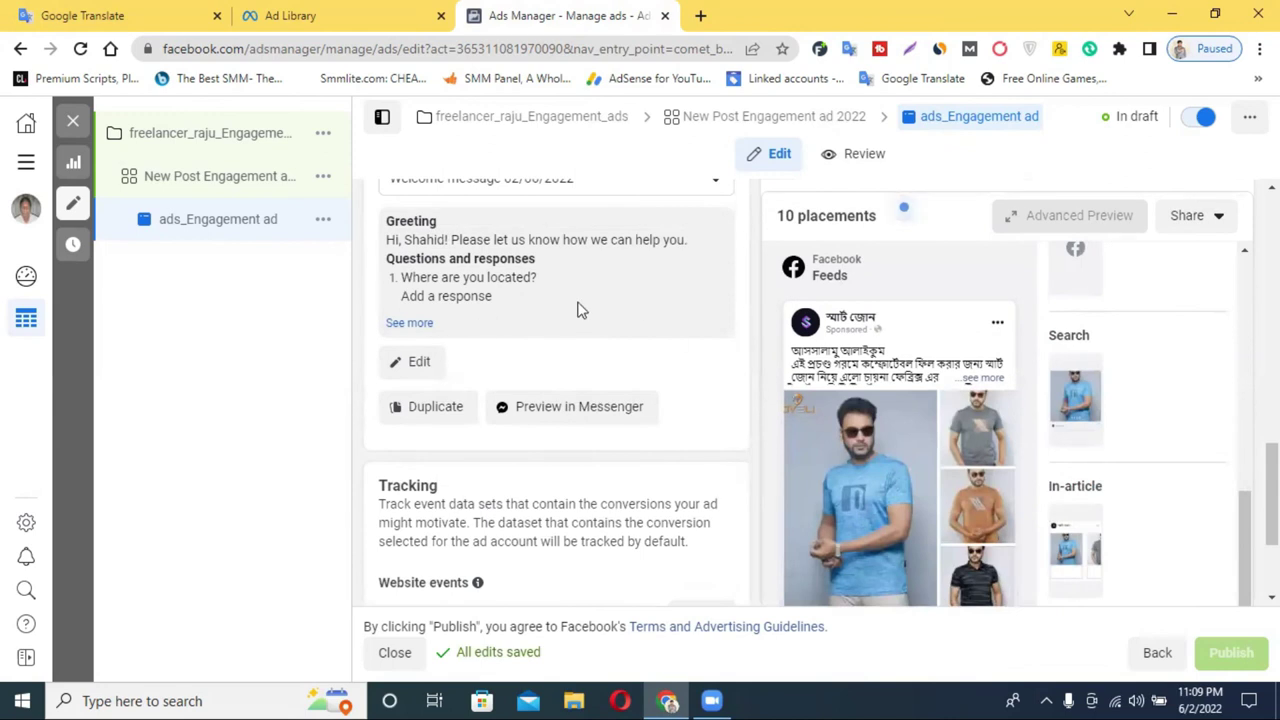
pyautogui.scroll(5, 580, 309)
pyautogui.scroll(2, 578, 313)
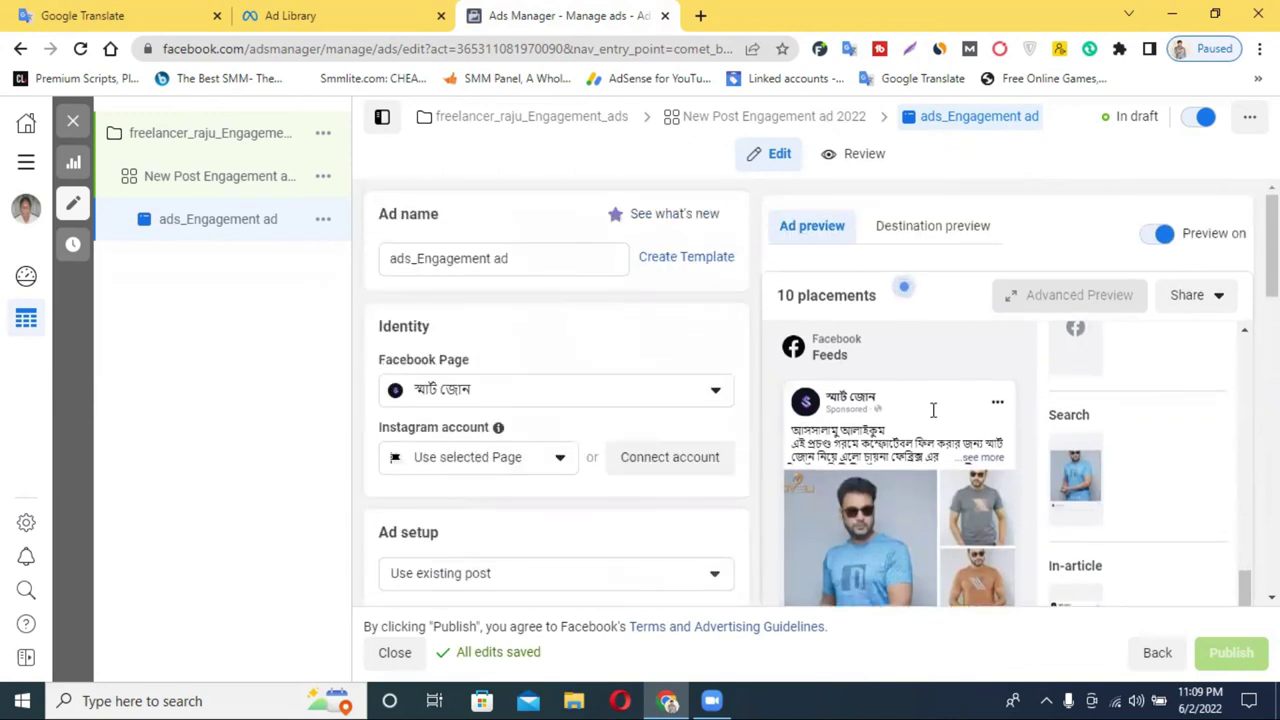
pyautogui.scroll(-10, 930, 412)
pyautogui.scroll(-3, 952, 445)
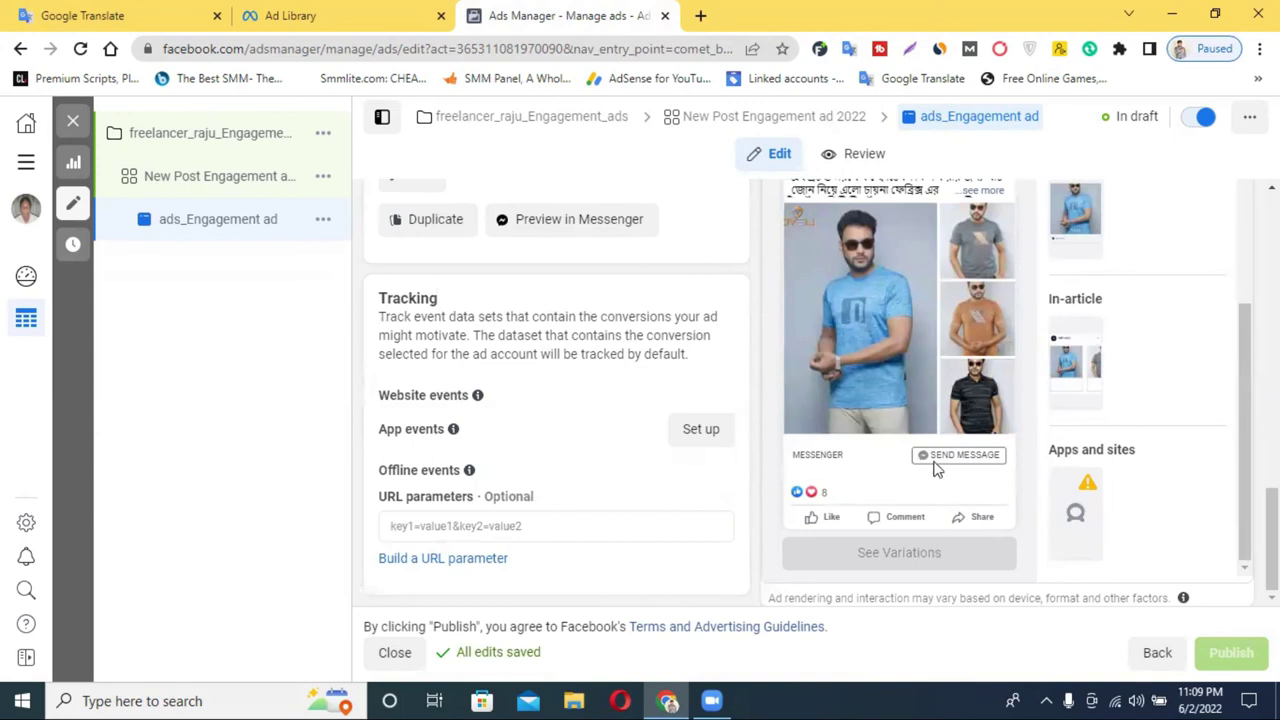
pyautogui.moveTo(1229, 649)
pyautogui.scroll(5, 913, 335)
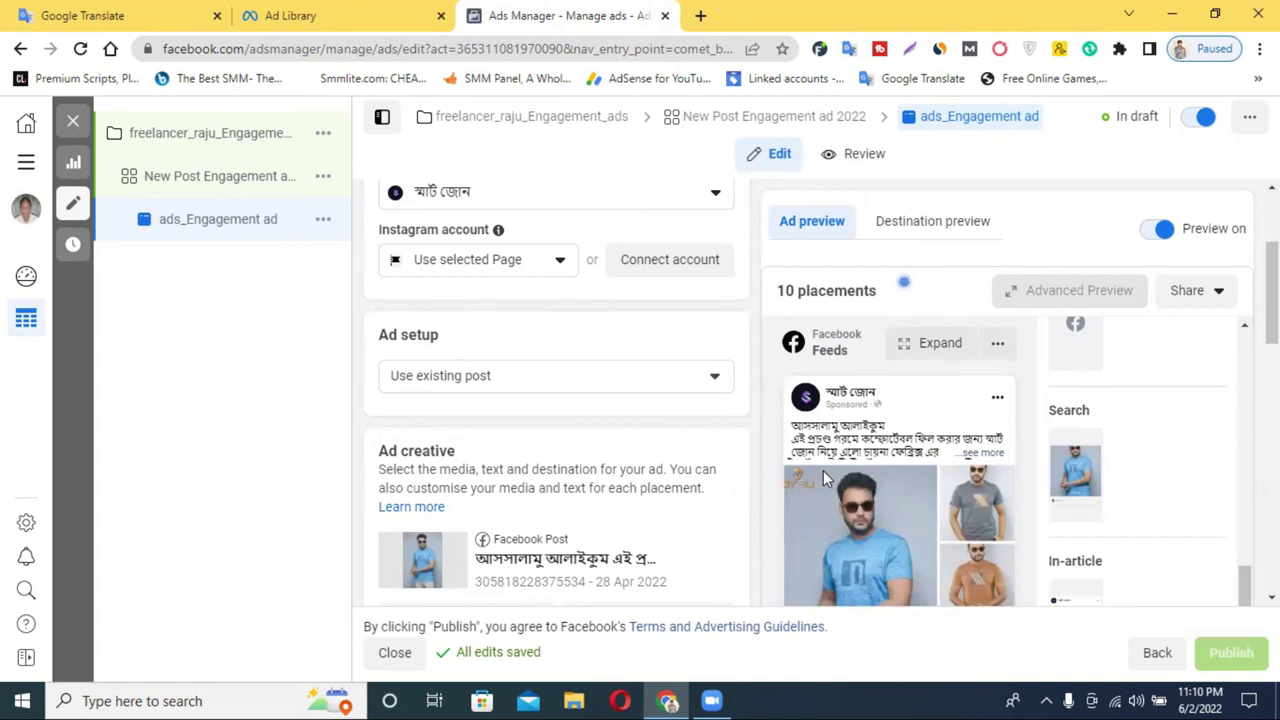
# Open the New Post Engagement ad 2022 ad set and examine its budget and schedule
pyautogui.click(225, 188)
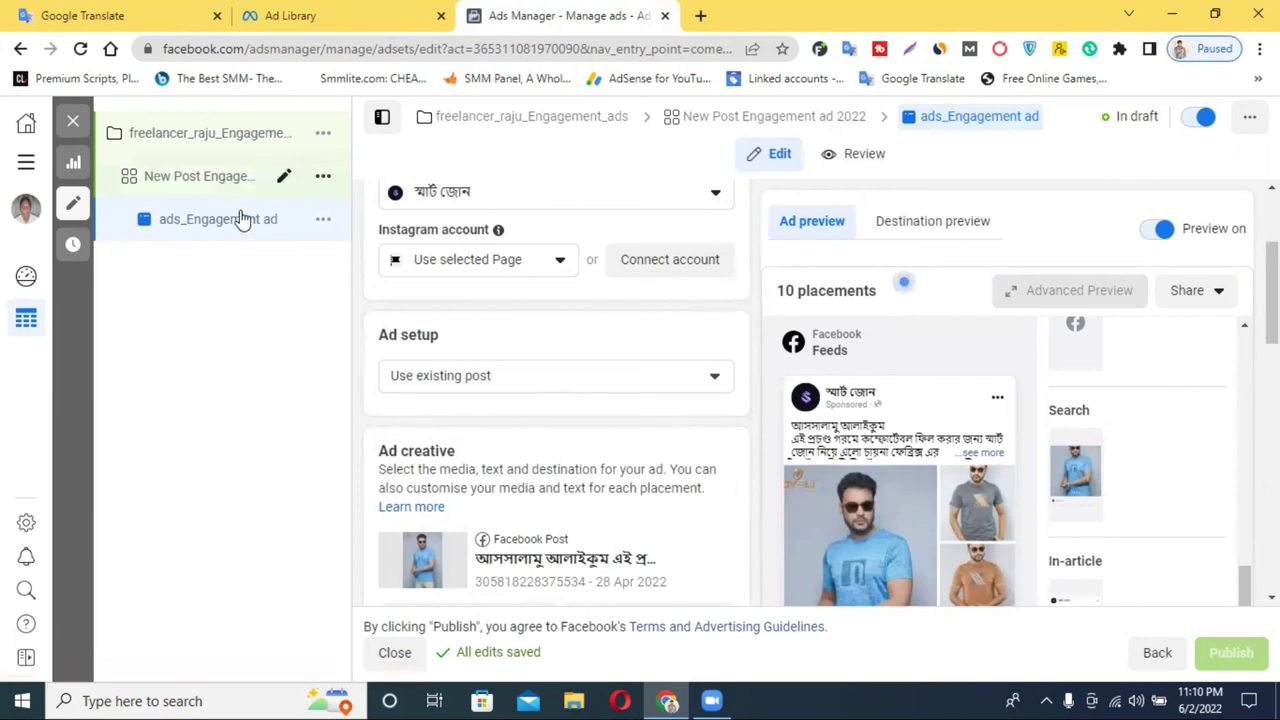
pyautogui.scroll(-5, 600, 495)
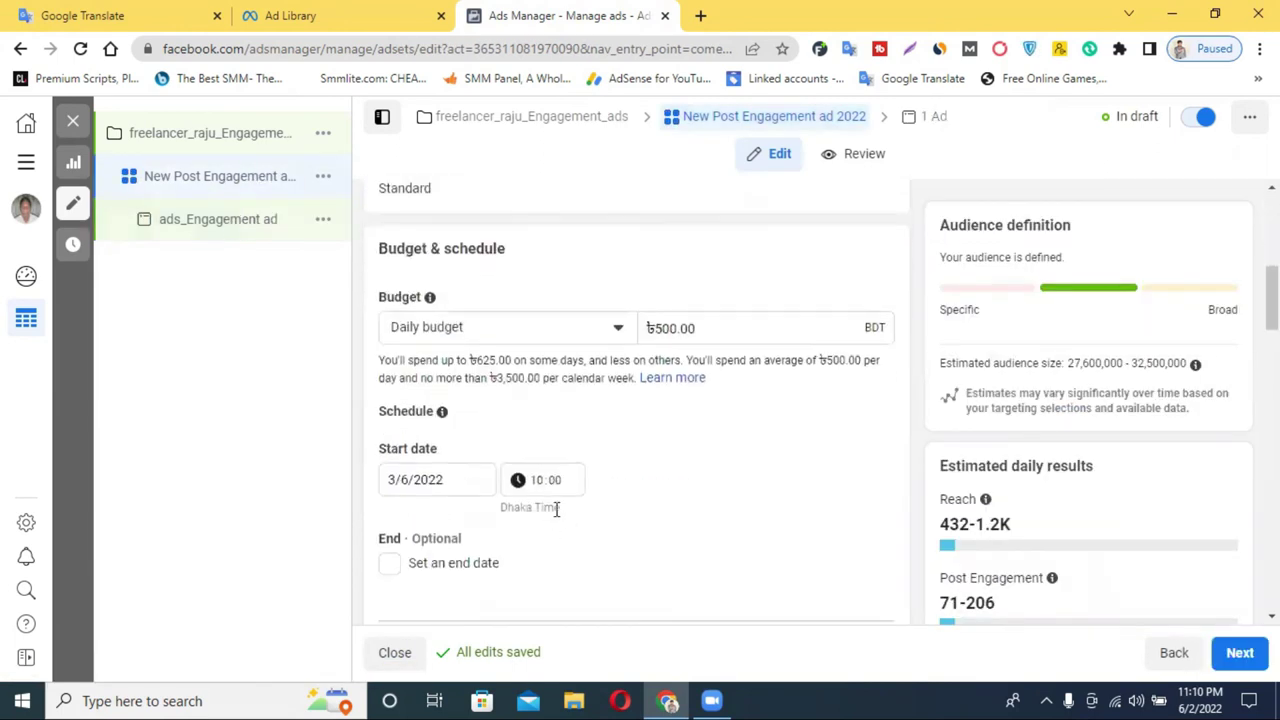
pyautogui.scroll(-1, 556, 509)
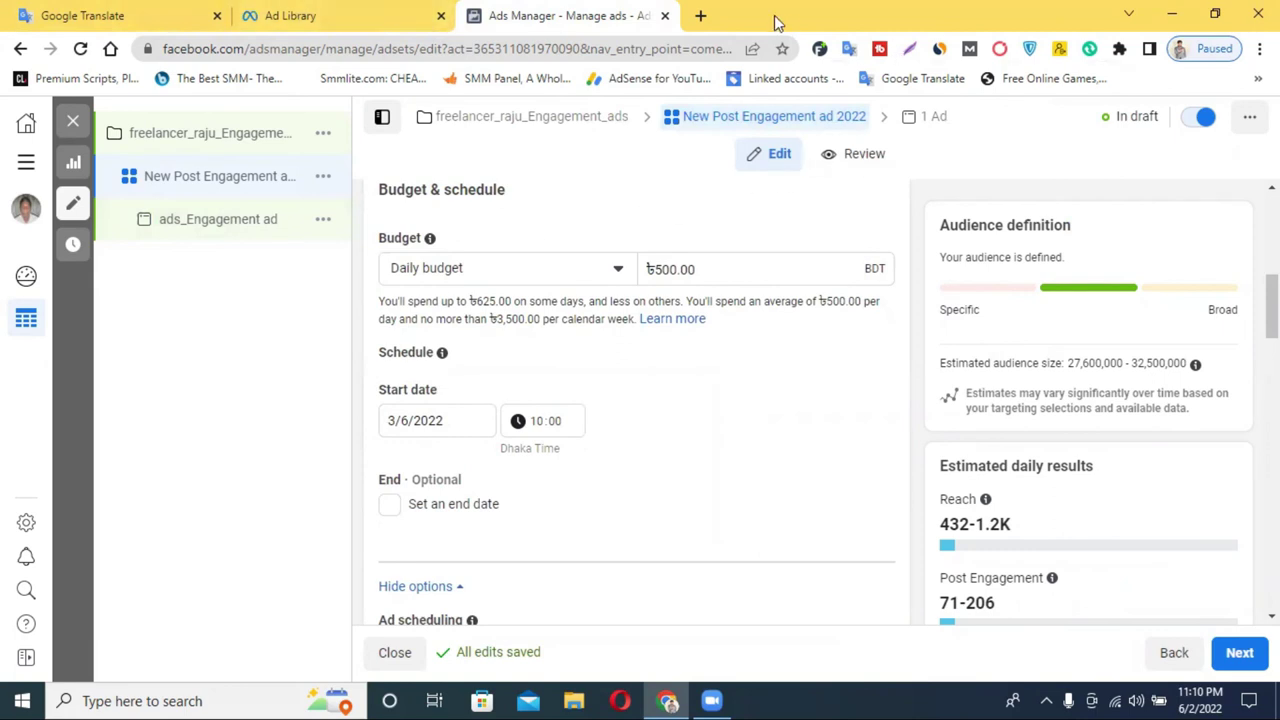
# Open facebook.com/adsmanager in a new browser tab to load the ad account's campaigns
pyautogui.click(700, 15)
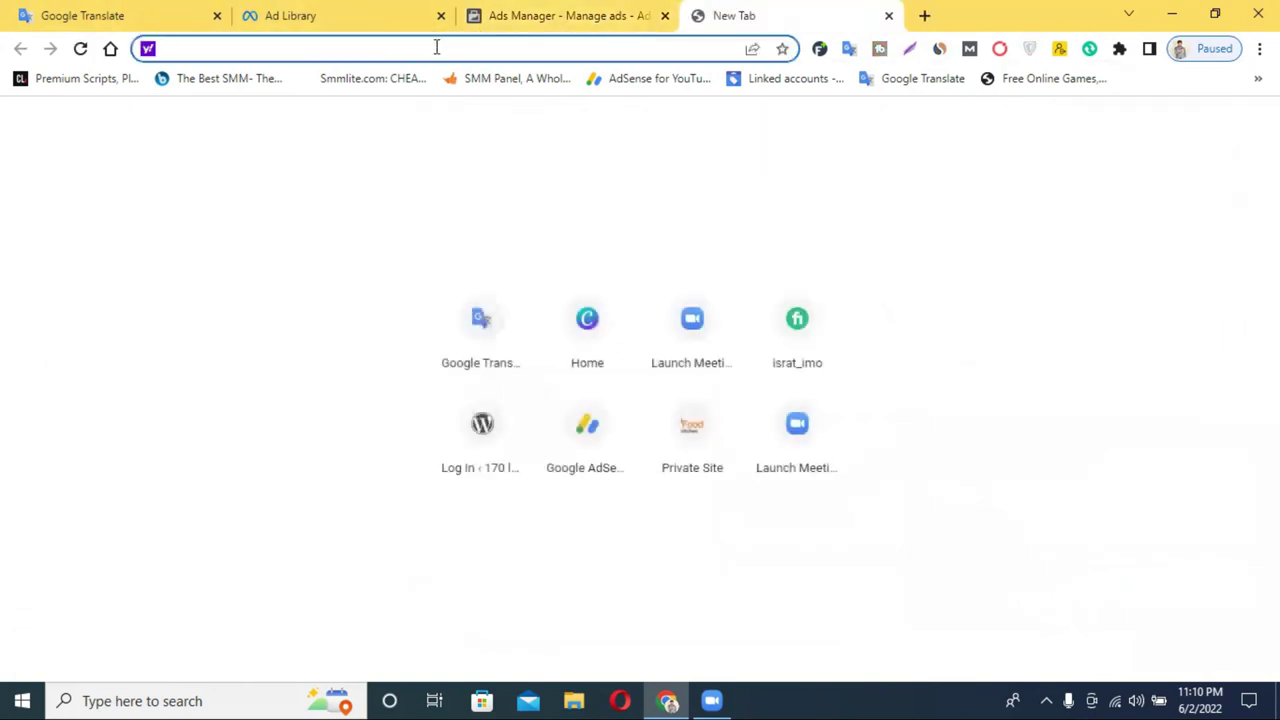
pyautogui.write('facebook.com')
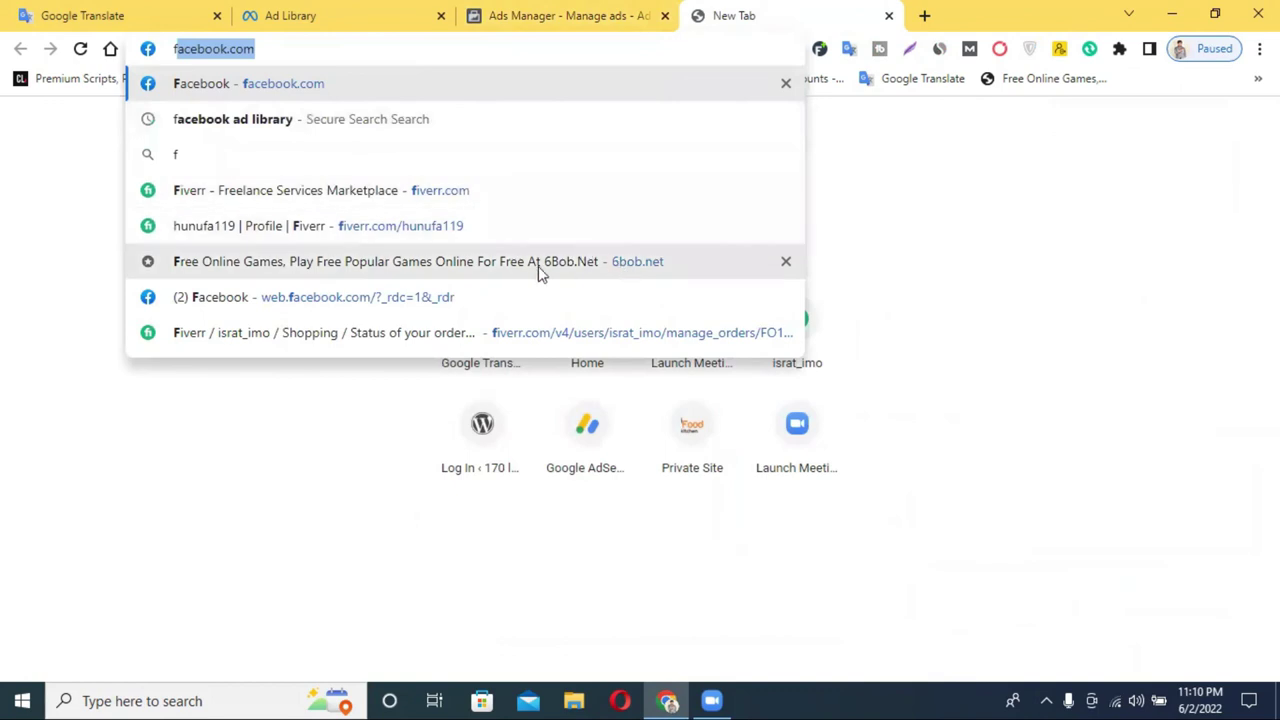
pyautogui.click(308, 49)
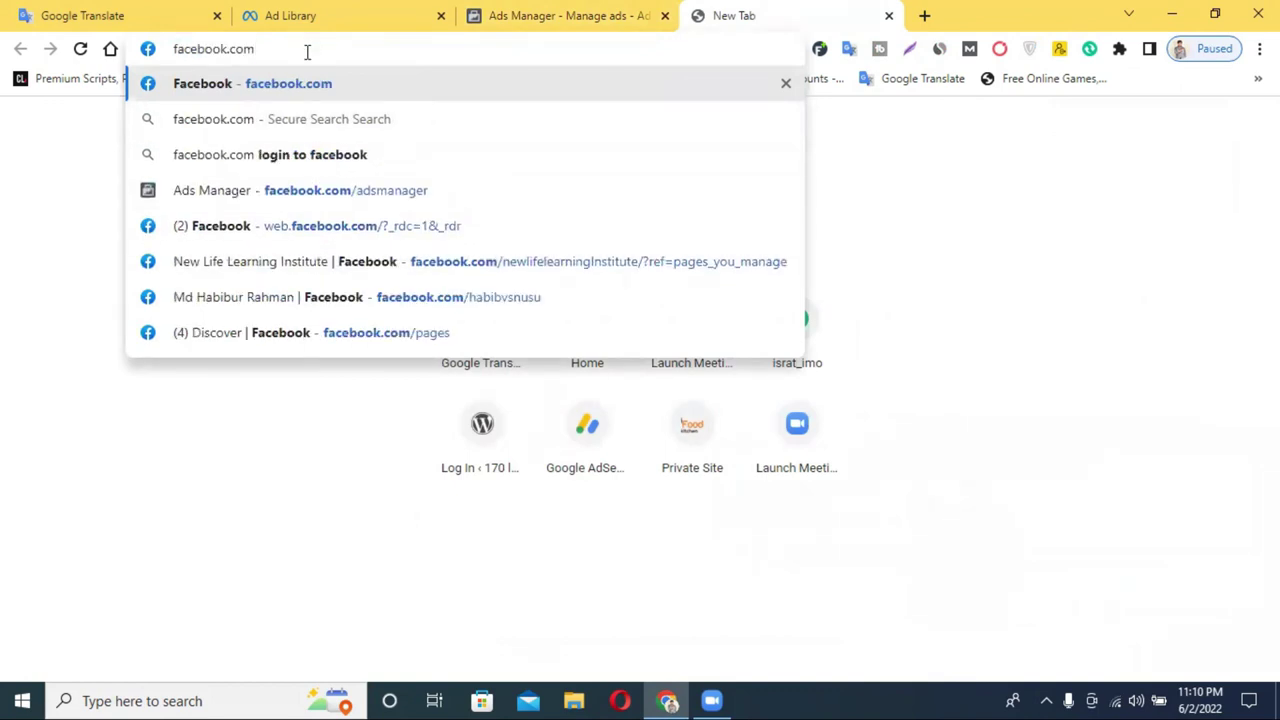
pyautogui.write('/a')
pyautogui.press('Return')
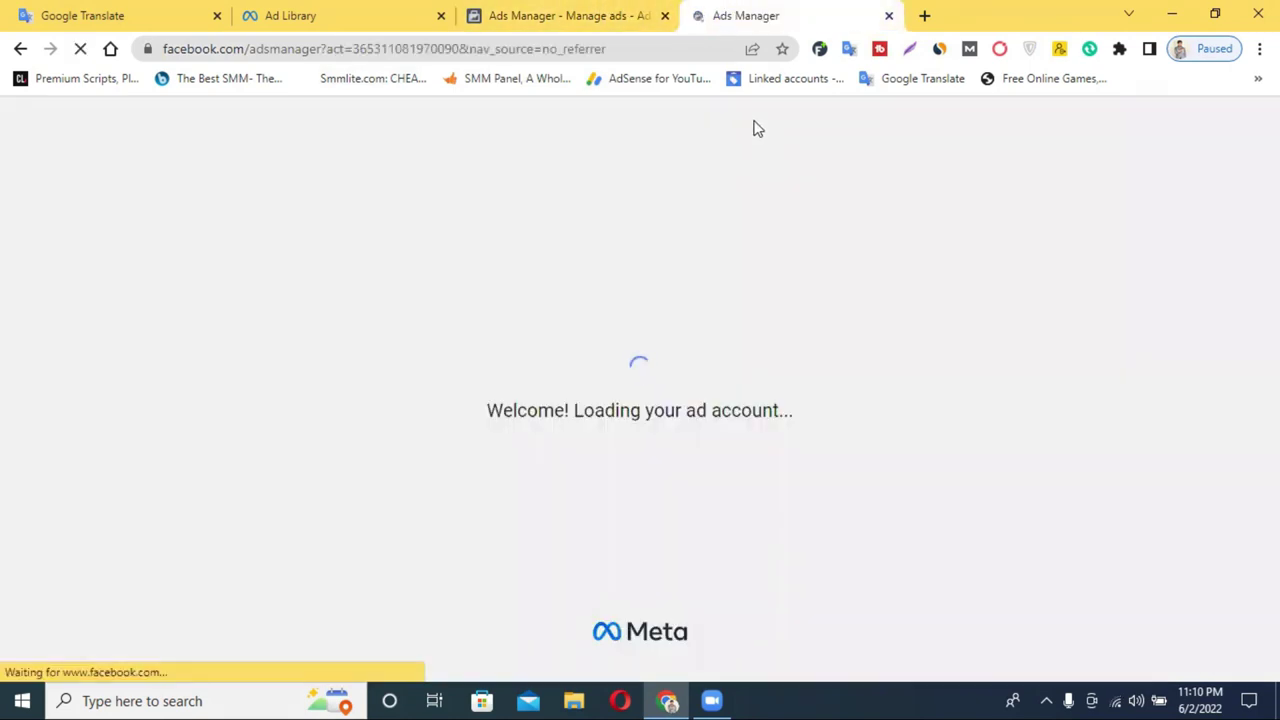
# Return to the draft's browser tab, look at the ads_Engagement ad and reopen its parent ad set
pyautogui.click(571, 15)
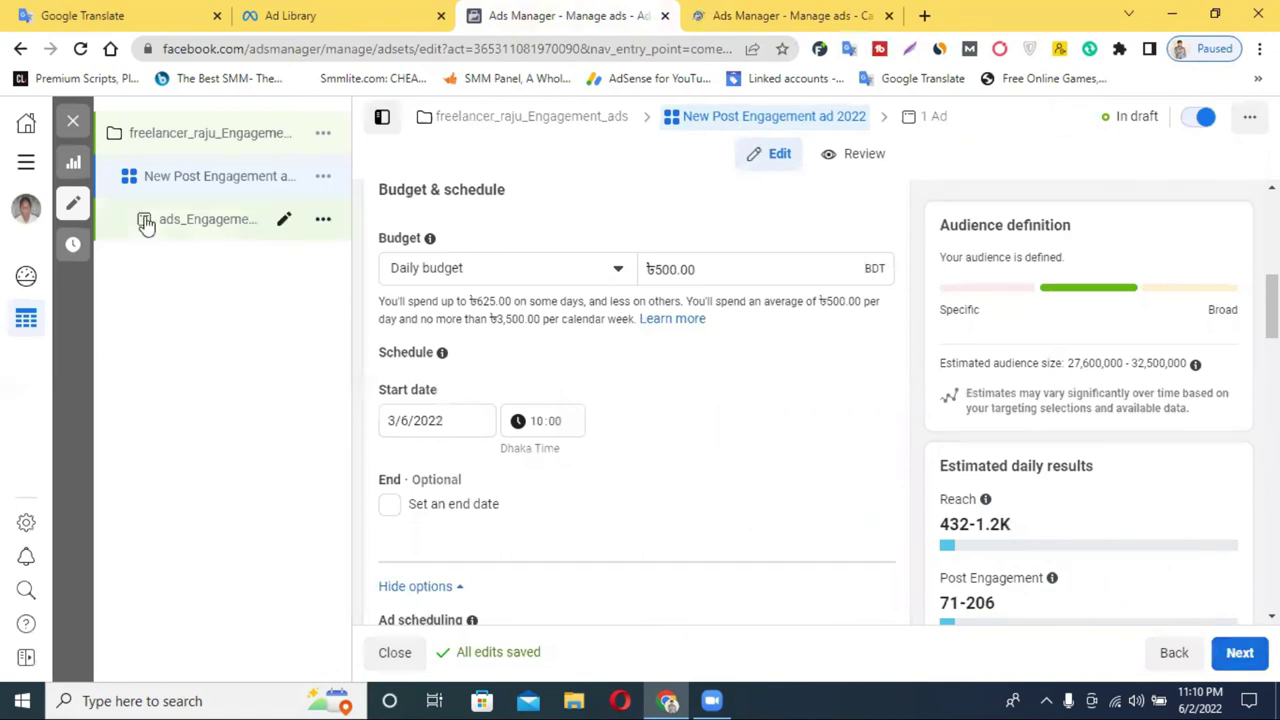
pyautogui.click(223, 234)
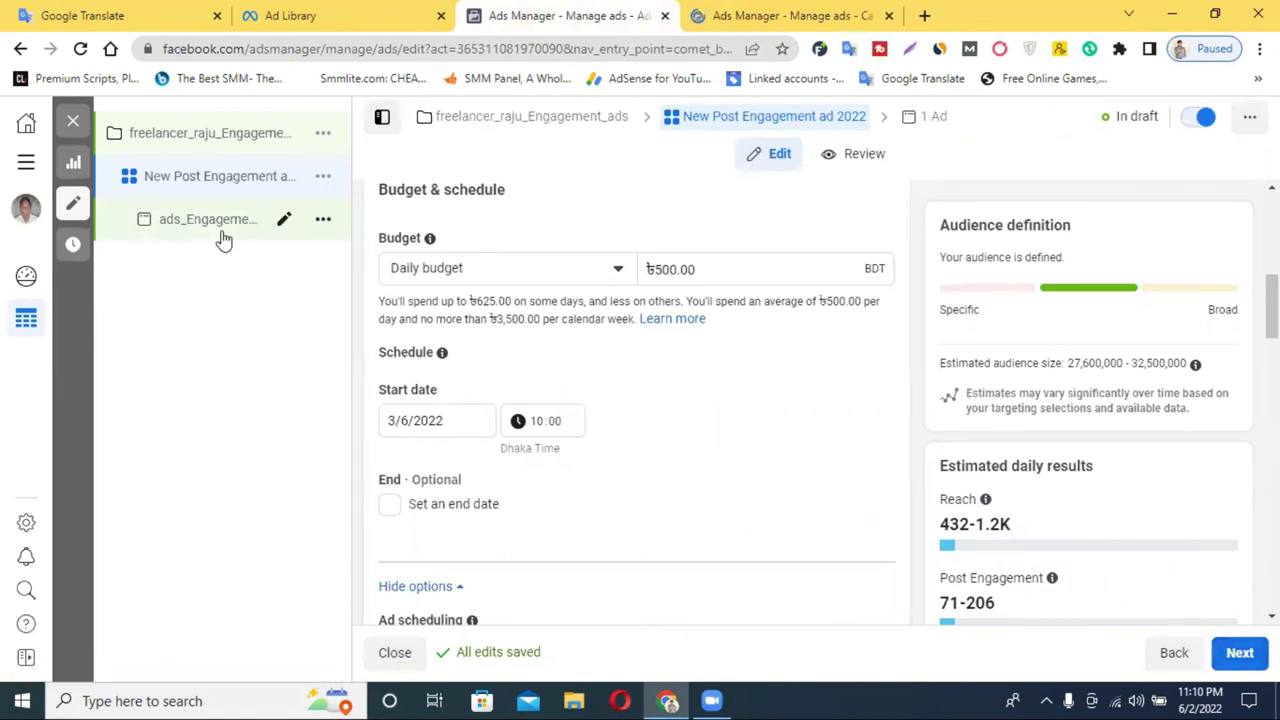
pyautogui.click(188, 186)
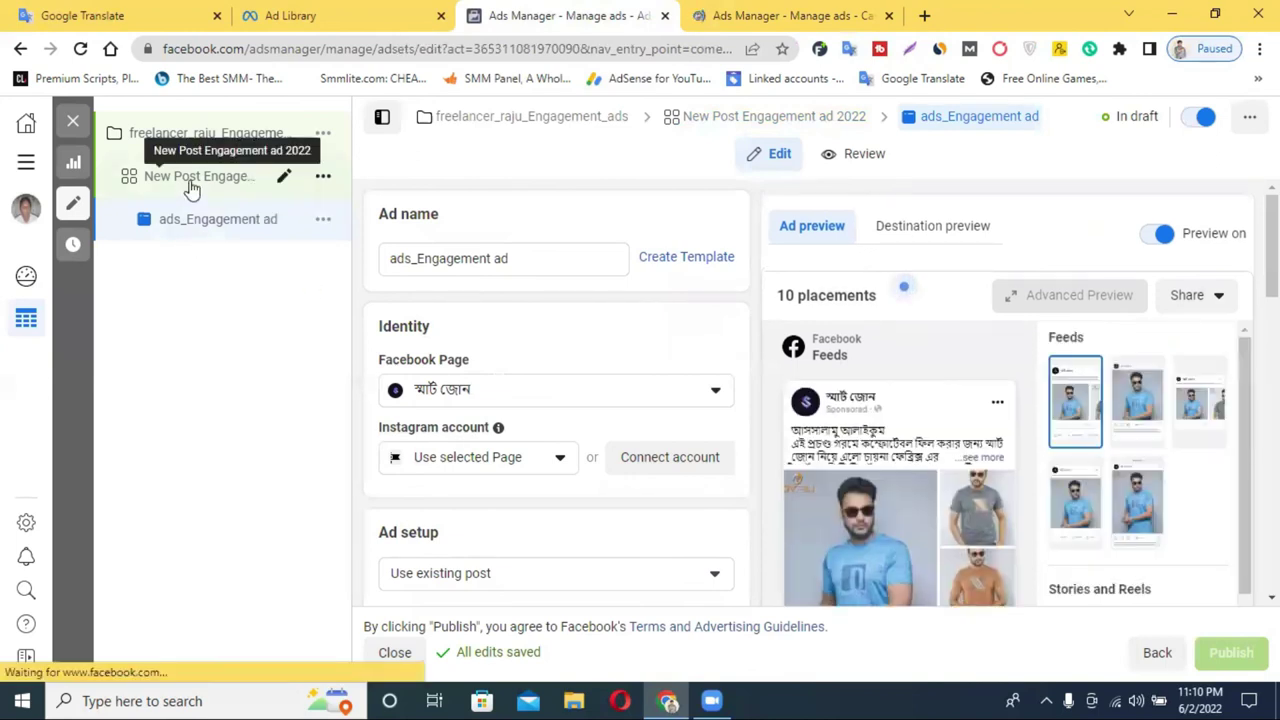
# Examine the campaigns list in the other Ads Manager tab, dismiss one account notice and check the campaigns' on/off switches
pyautogui.click(797, 12)
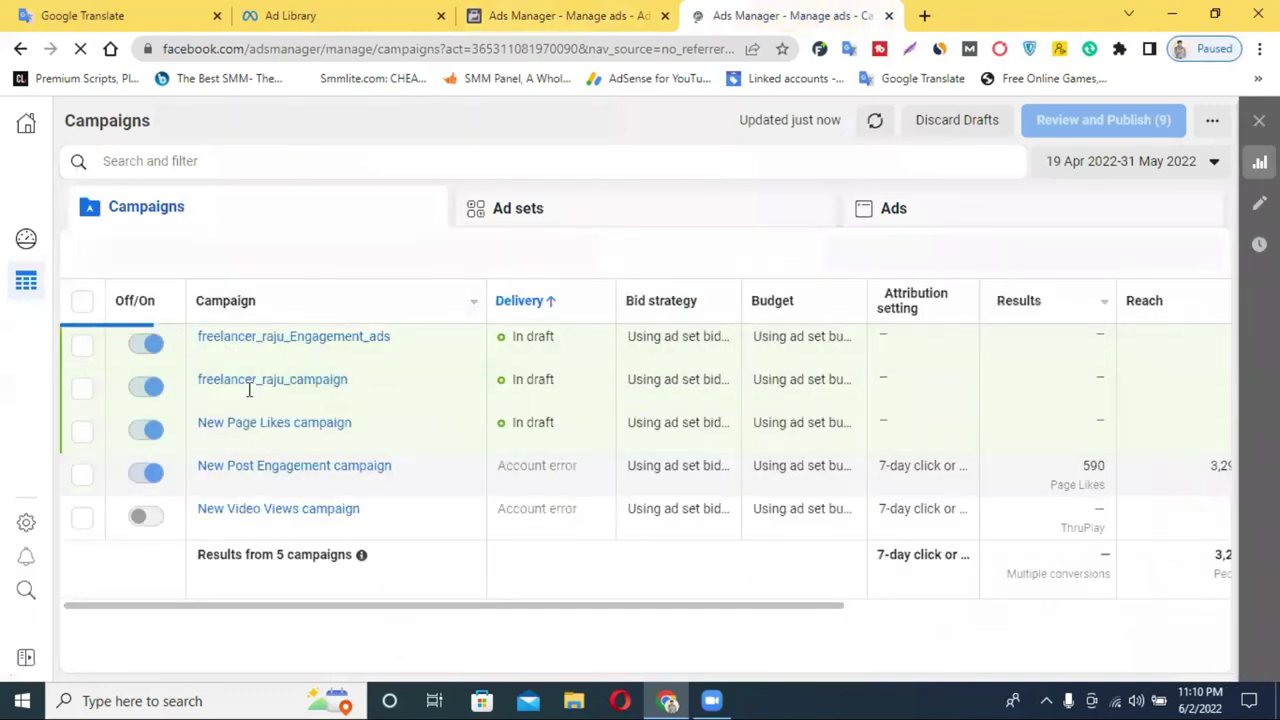
pyautogui.moveTo(177, 350)
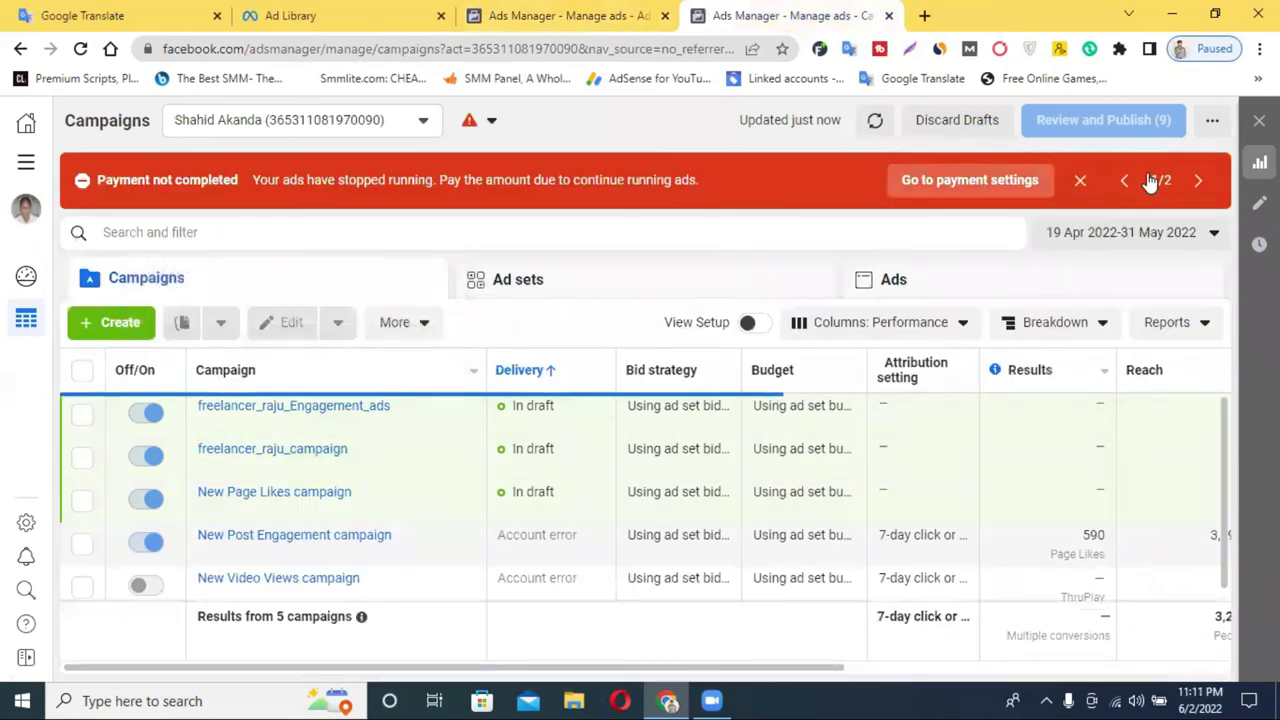
pyautogui.click(1080, 180)
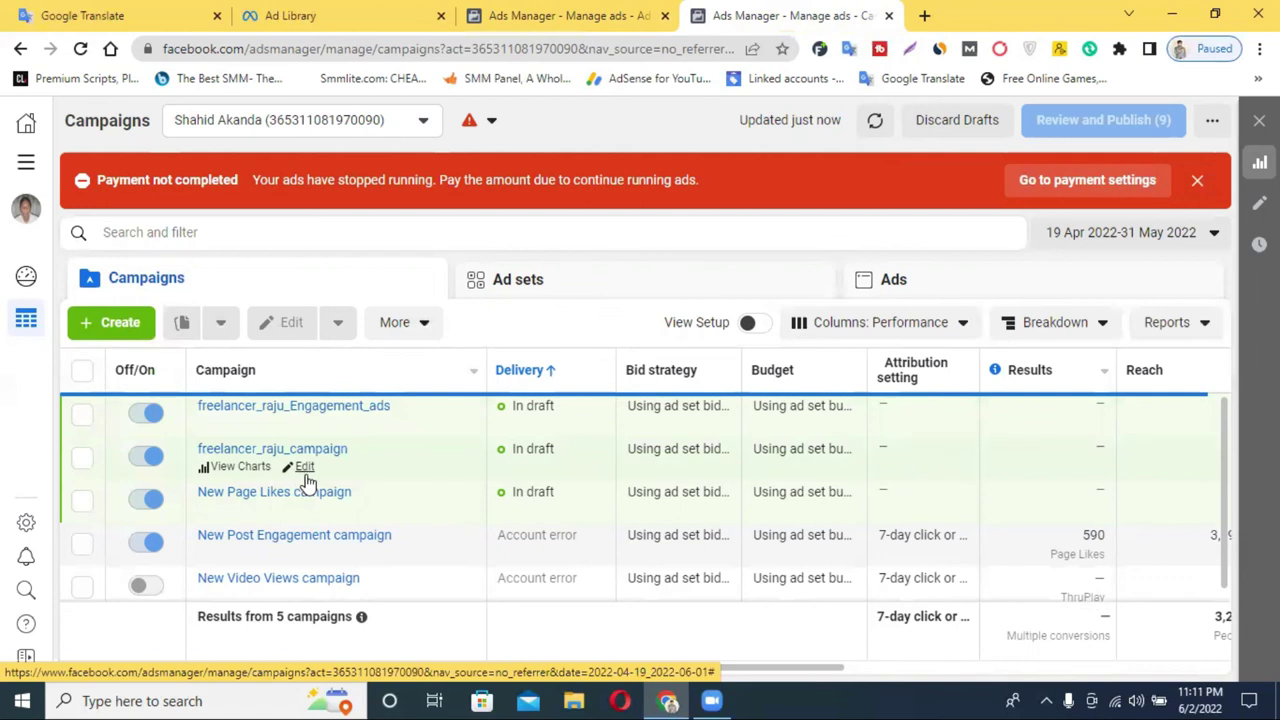
pyautogui.moveTo(141, 588)
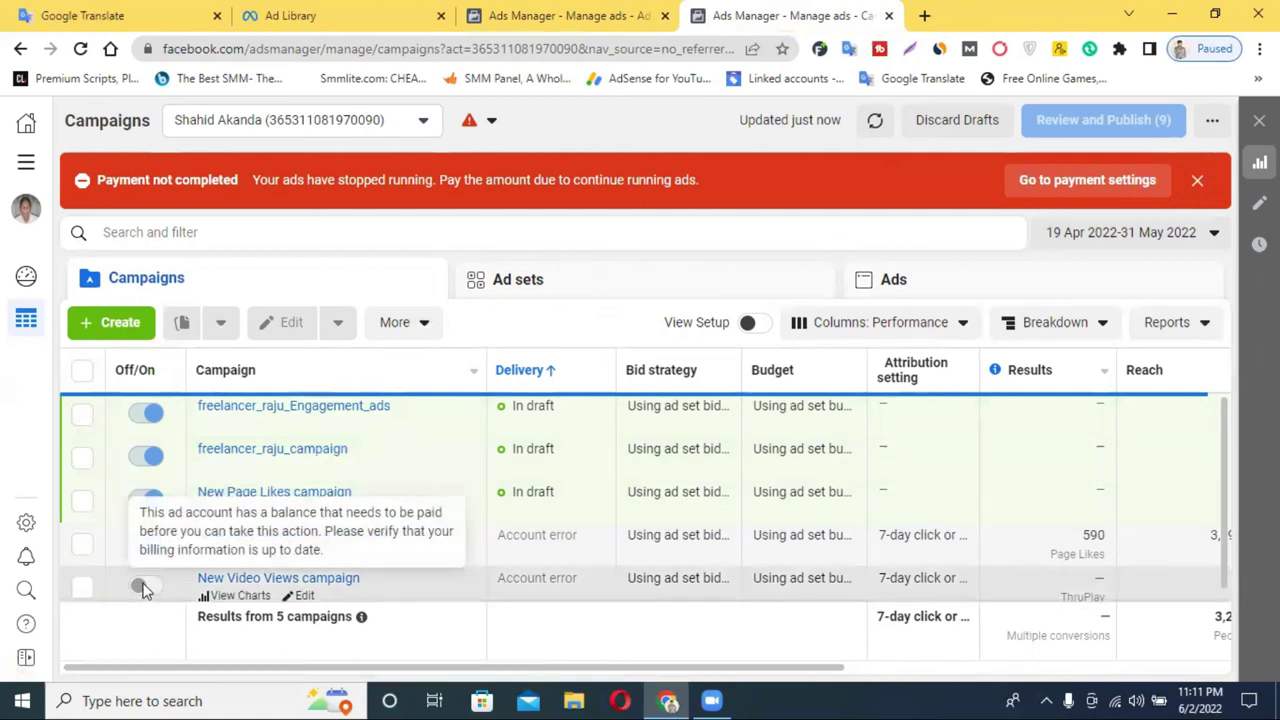
# Return to the draft ad set and view the start date's calendar without changing the date
pyautogui.click(575, 15)
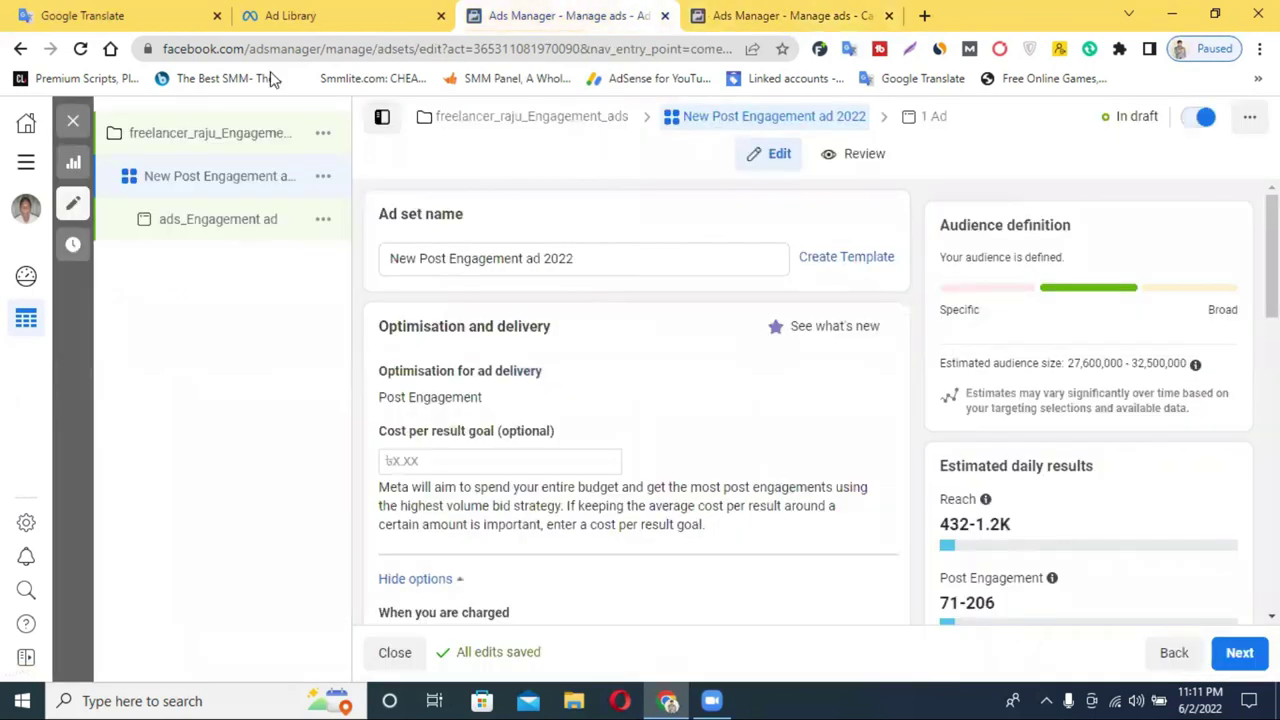
pyautogui.scroll(-6, 585, 450)
pyautogui.scroll(2, 590, 467)
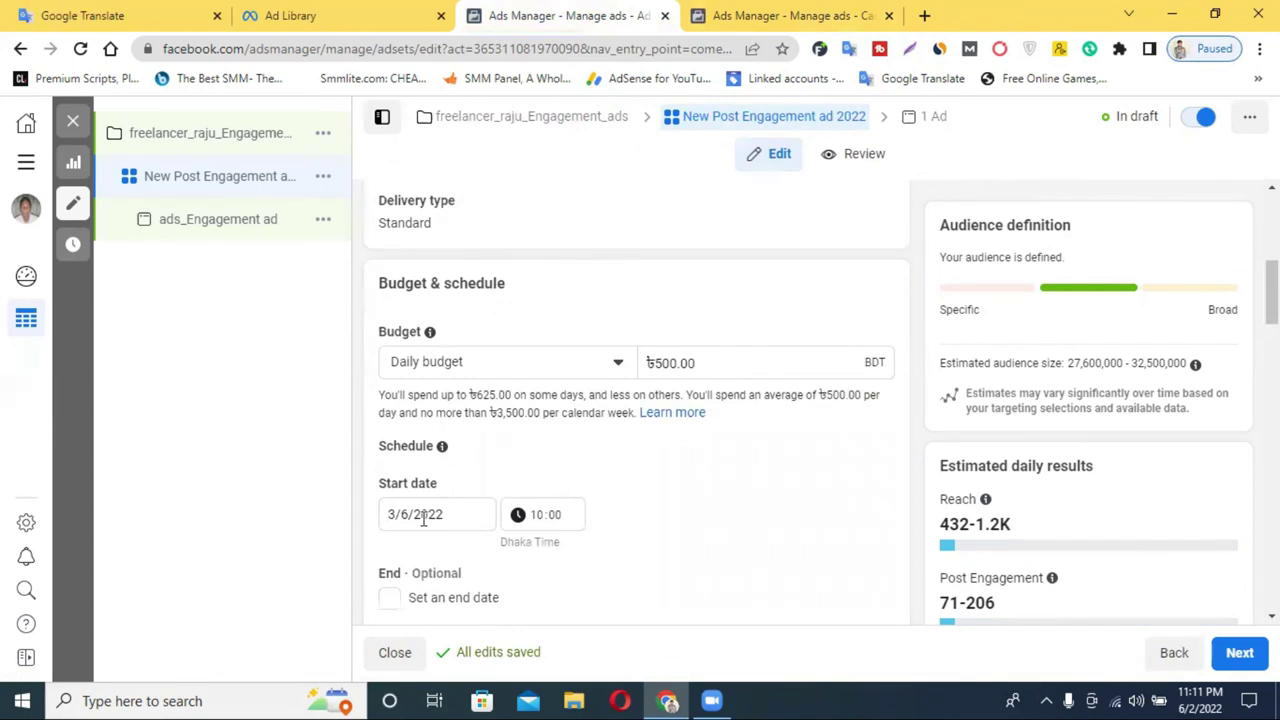
pyautogui.click(421, 516)
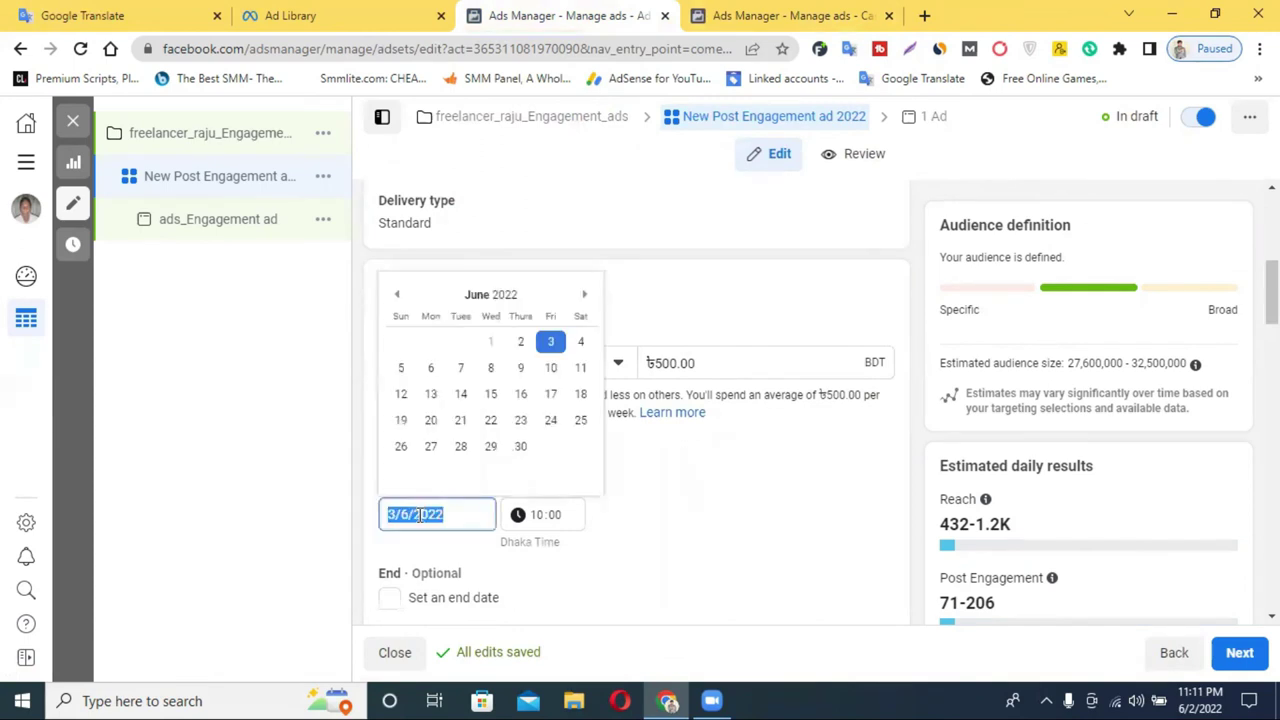
pyautogui.click(616, 519)
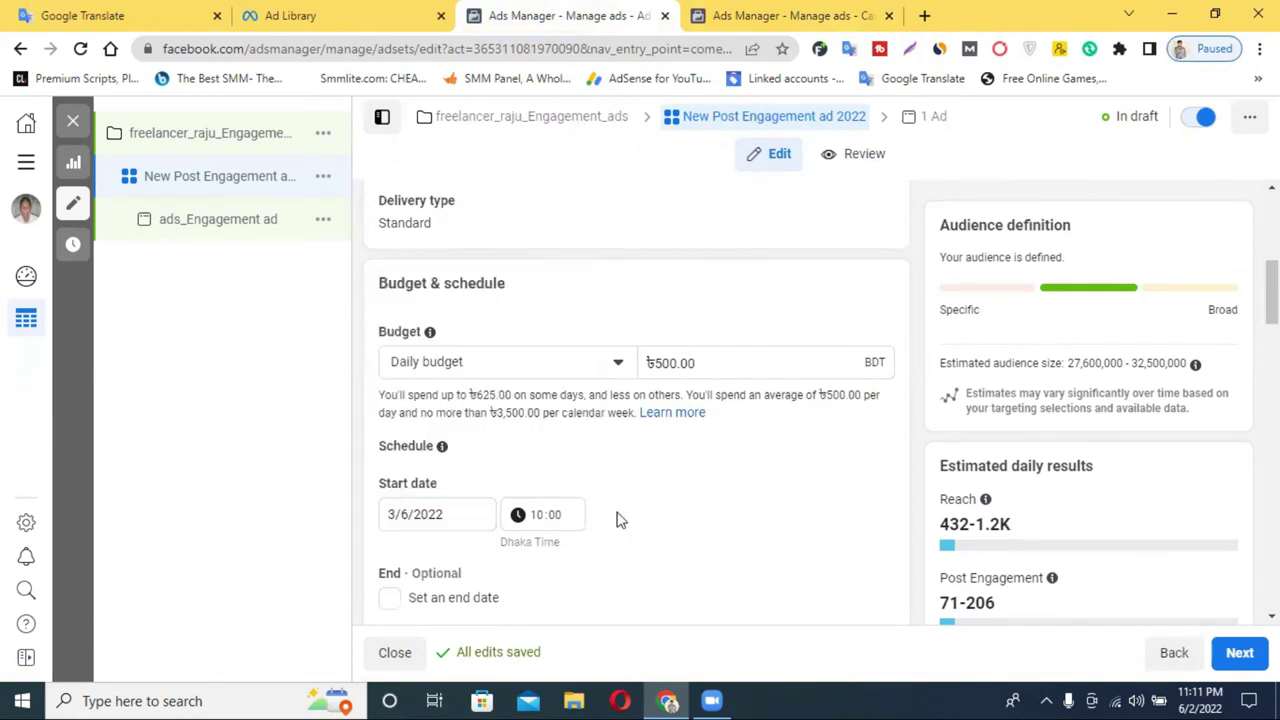
# Enable an end date for the ad set's schedule and set it to 30/6/2022
pyautogui.scroll(-1, 440, 515)
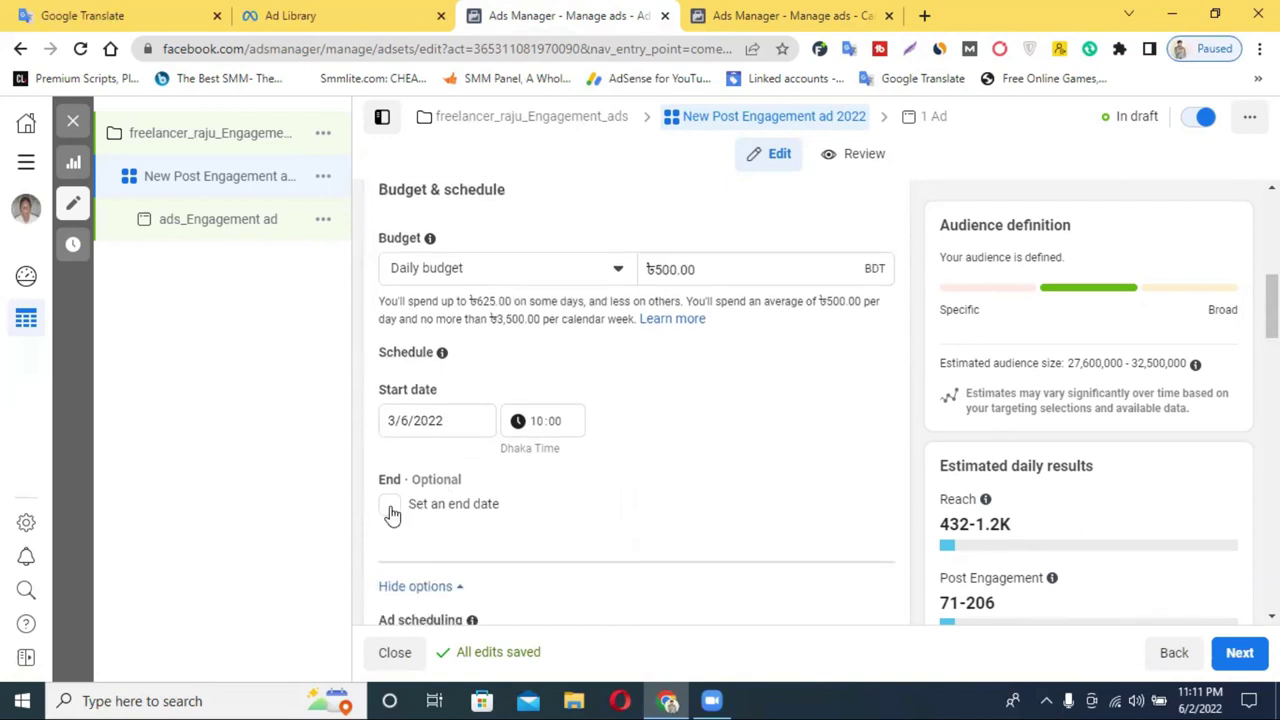
pyautogui.click(391, 508)
pyautogui.scroll(-2, 473, 514)
pyautogui.click(437, 361)
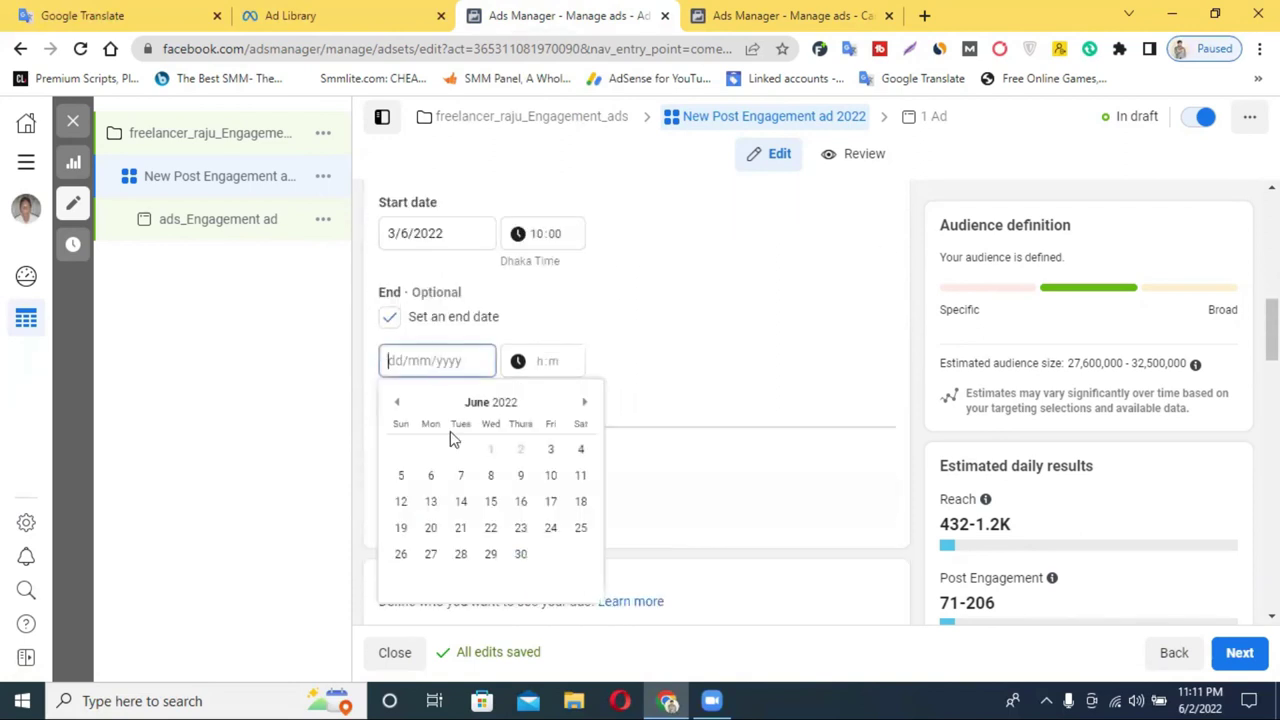
pyautogui.click(522, 554)
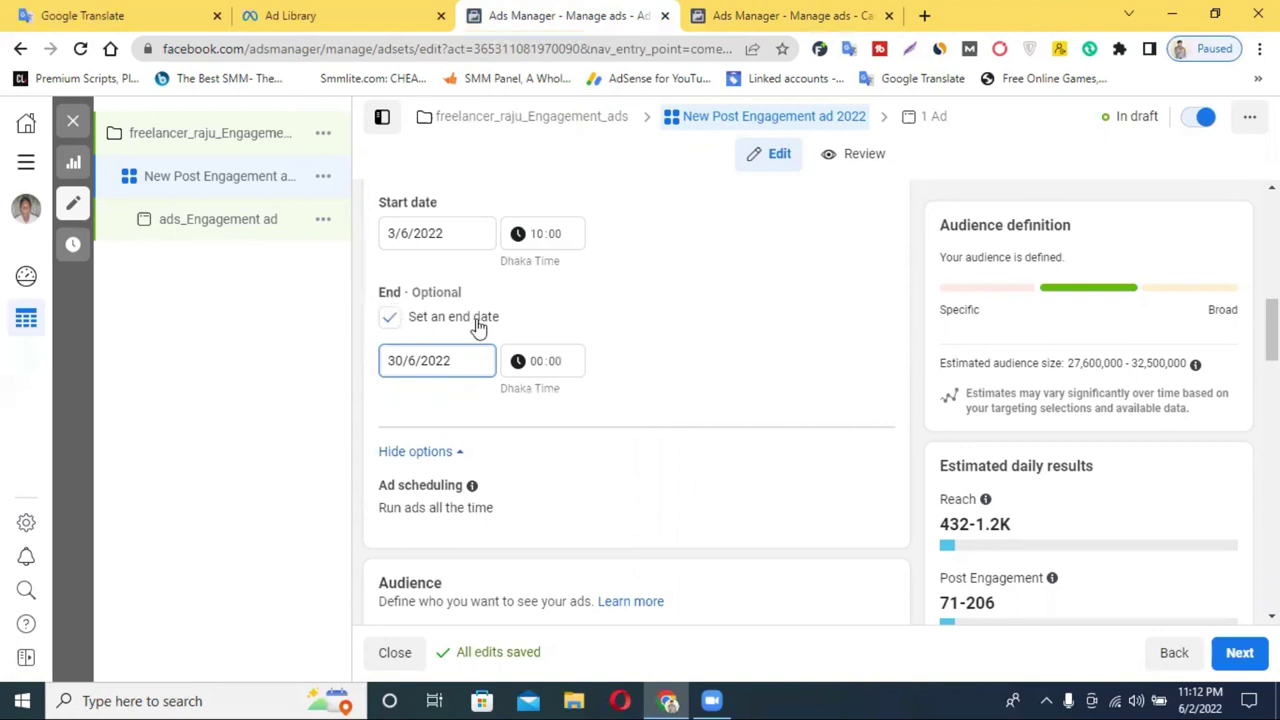
pyautogui.scroll(2, 478, 325)
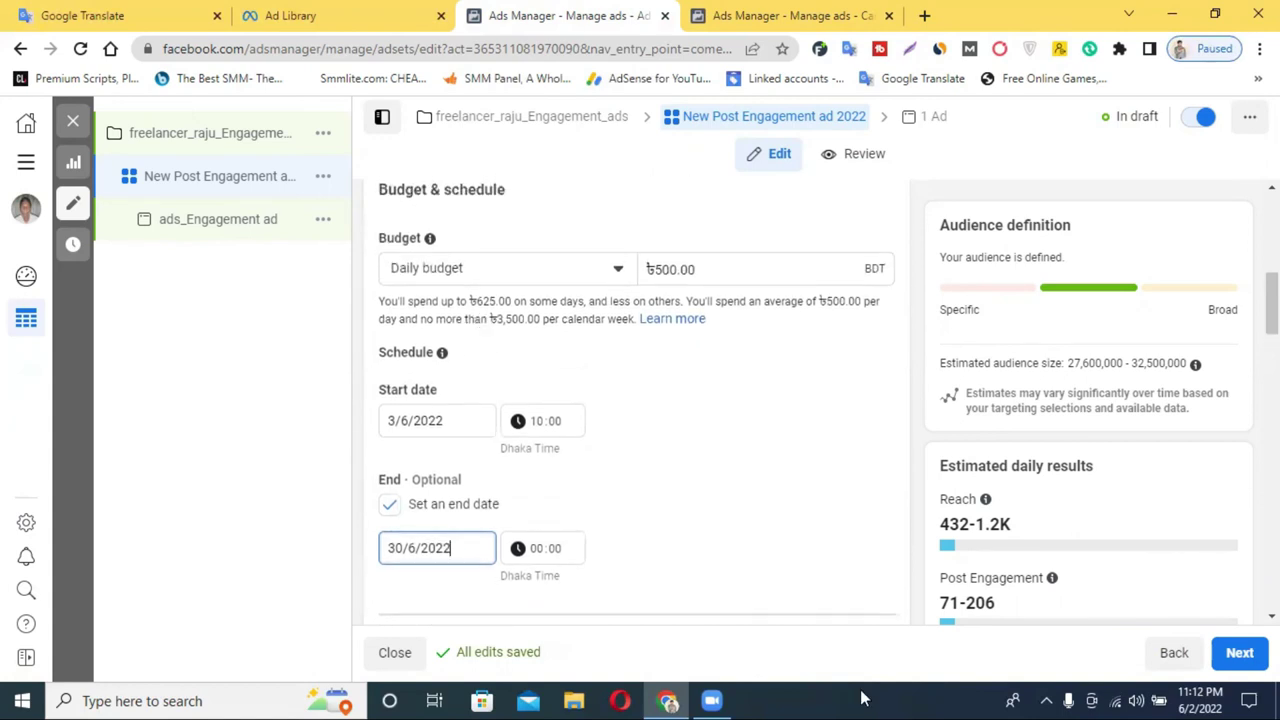